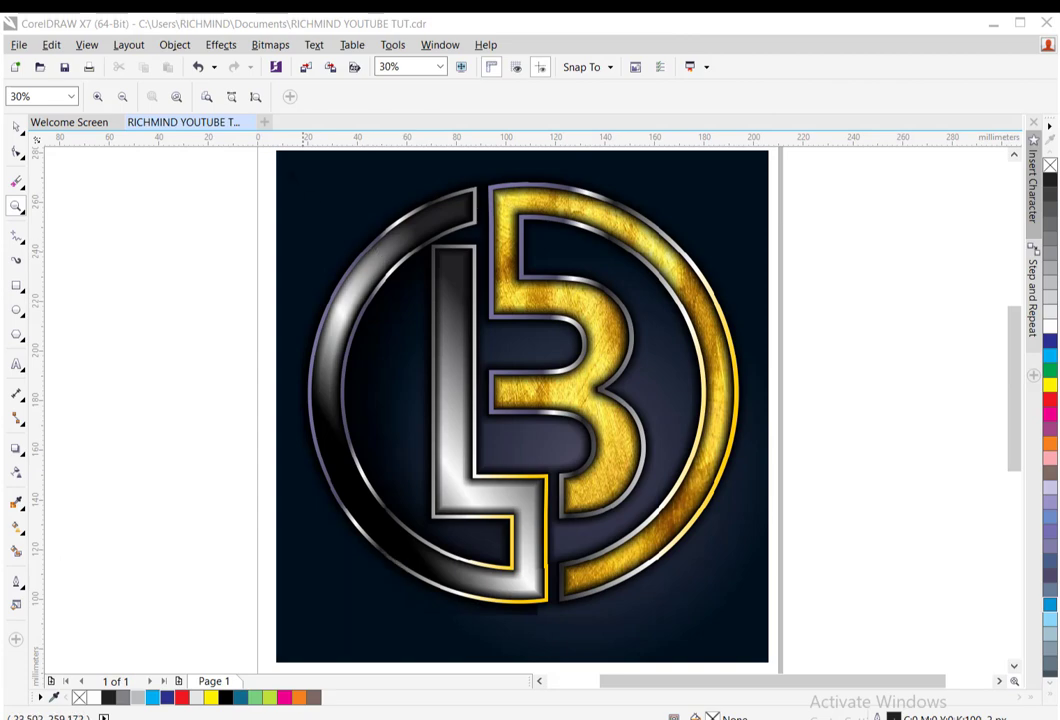
Add a second page to the document and place the artistic text "LB" in its upper part
left_click_drag(274, 150, 785, 615)
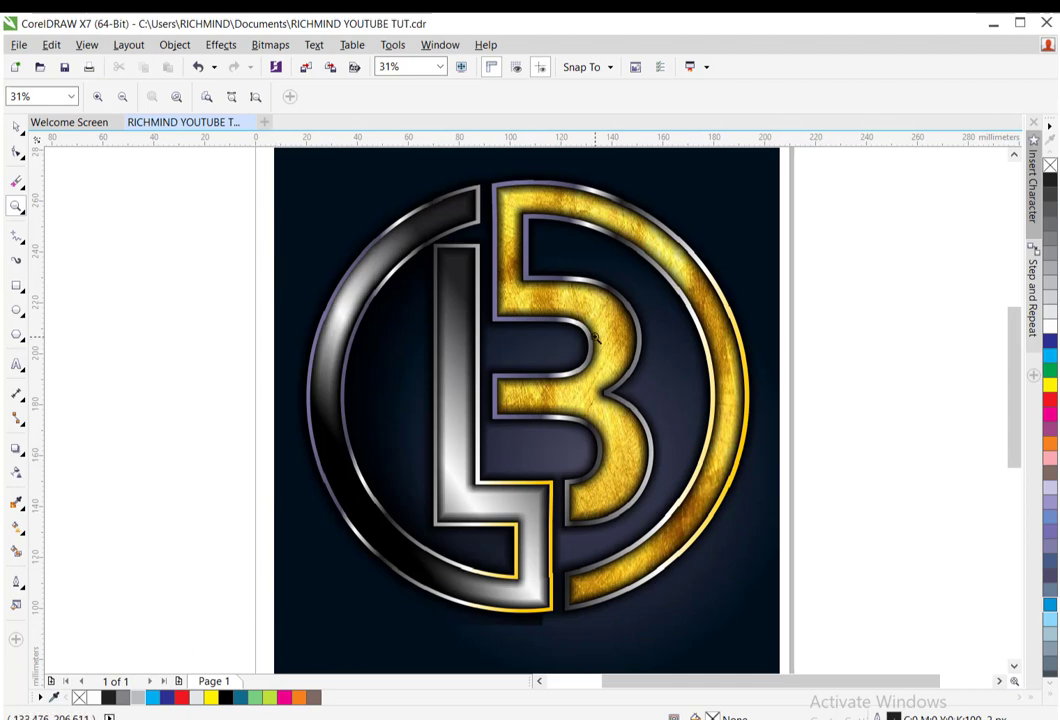
left_click(179, 682)
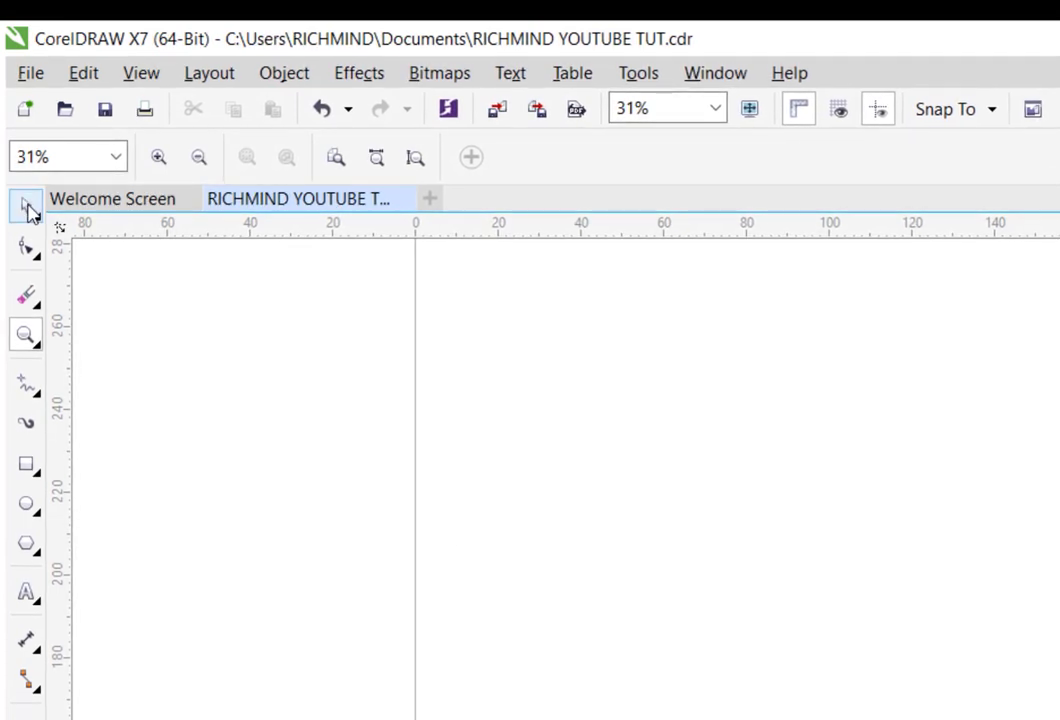
left_click(31, 212)
left_click(30, 468)
left_click(29, 598)
left_click(25, 598)
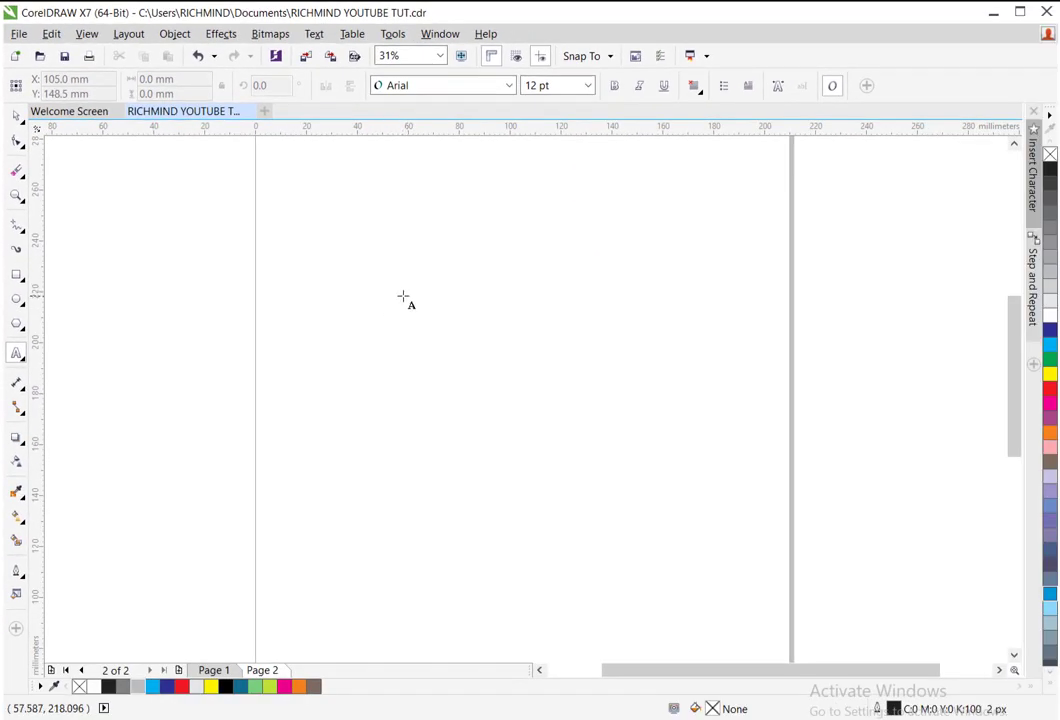
left_click(409, 296)
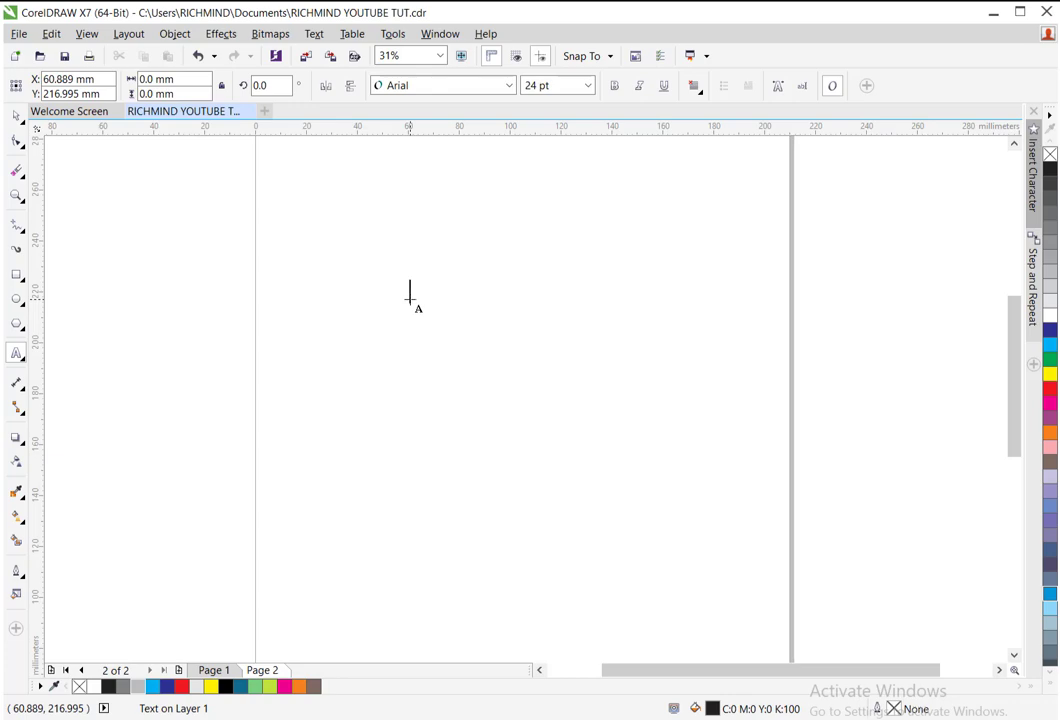
type("LB")
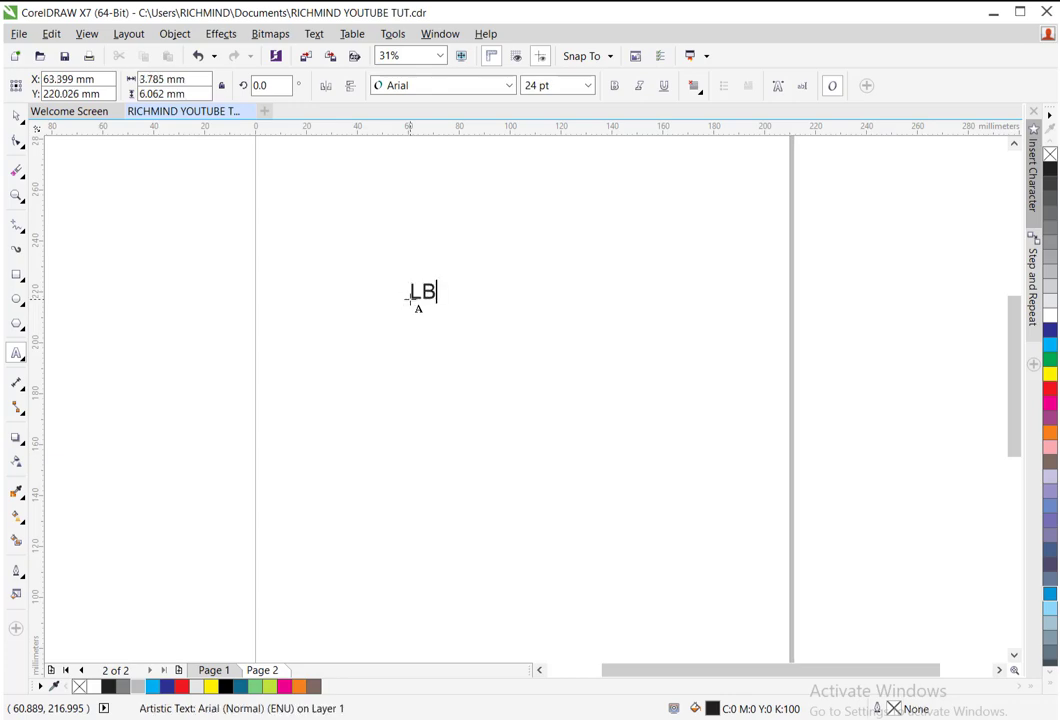
Enlarge the LB text to about 87 mm wide and centre it on the page
left_click(17, 119)
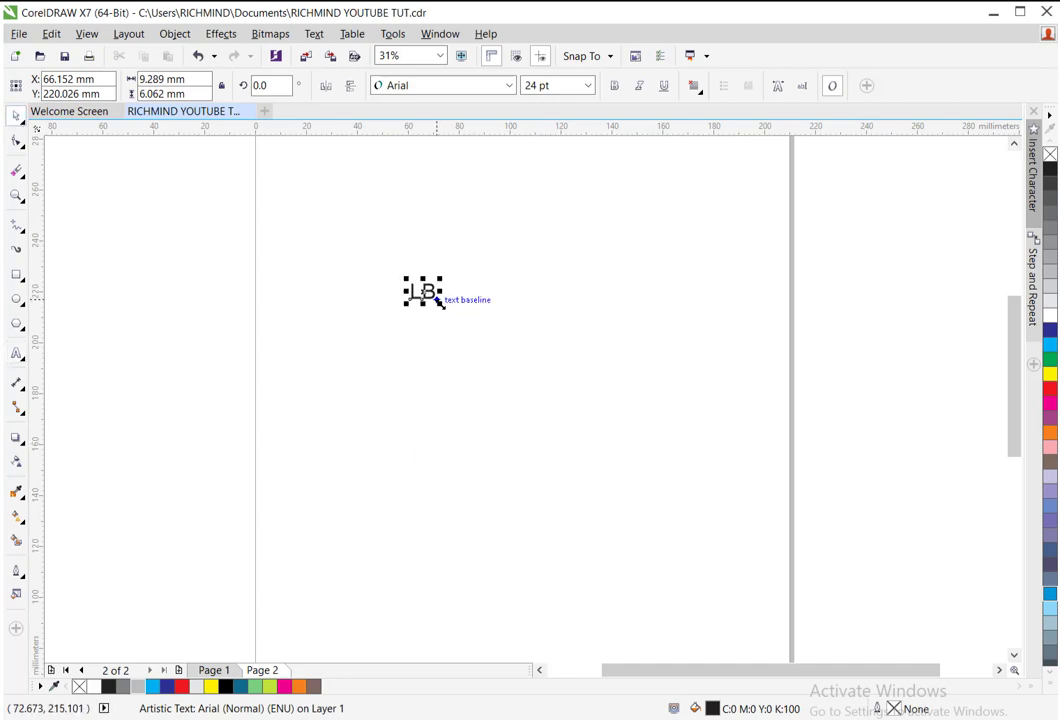
left_click_drag(440, 302, 638, 443)
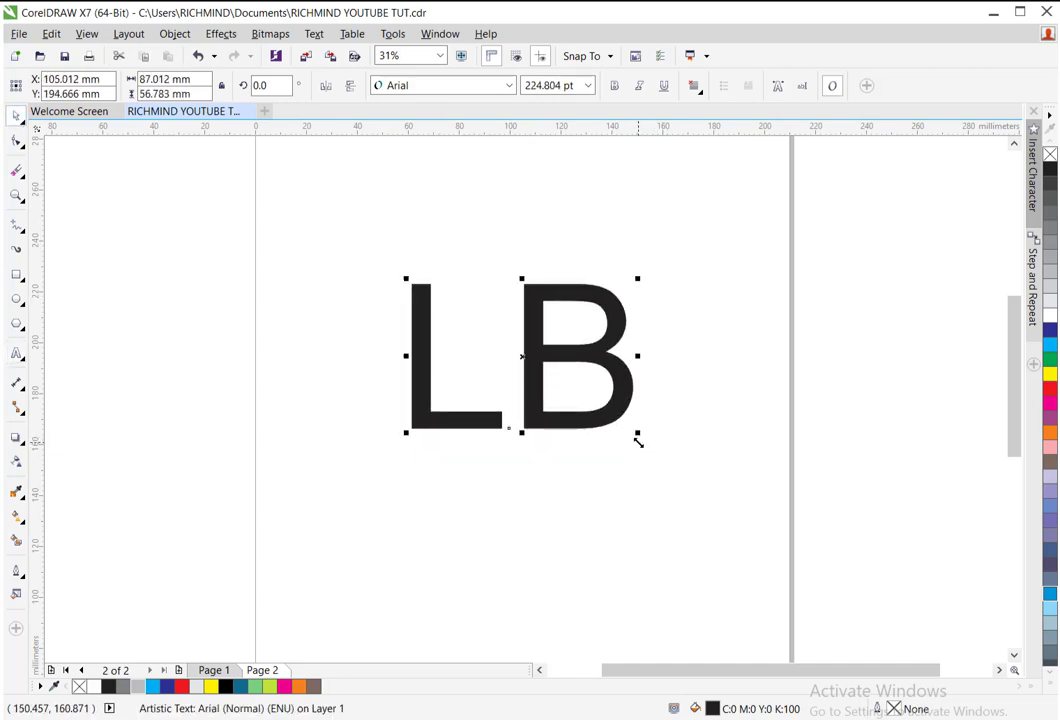
key("p")
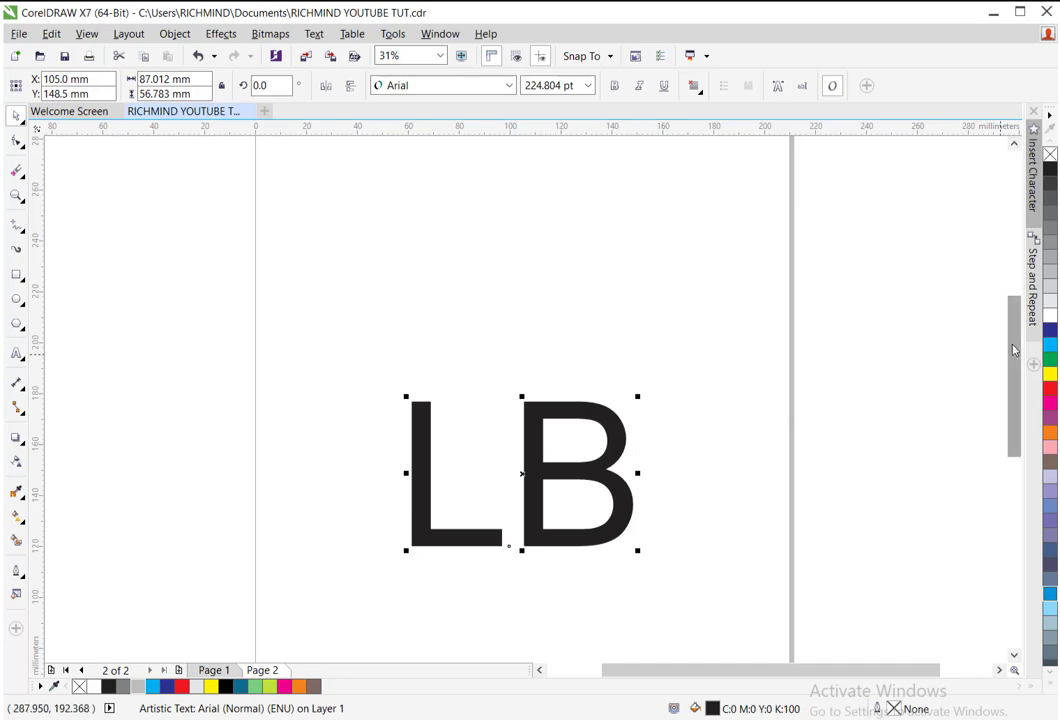
Change the font of the LB text to Microsoft JhengHei
left_click_drag(1015, 334, 1014, 380)
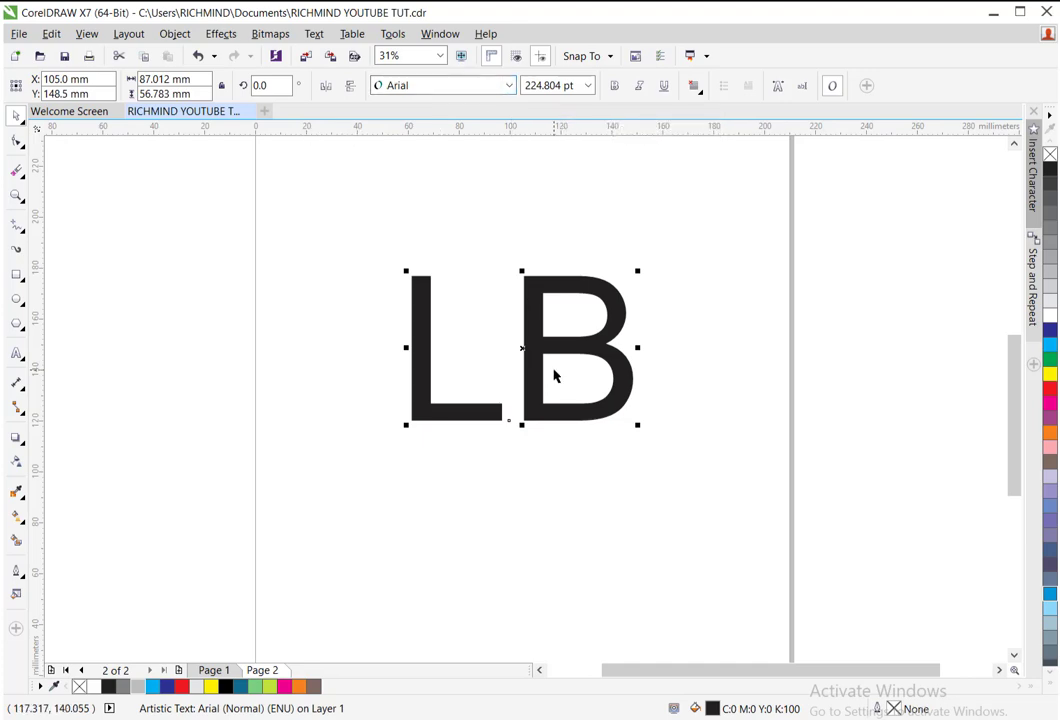
left_click(16, 198)
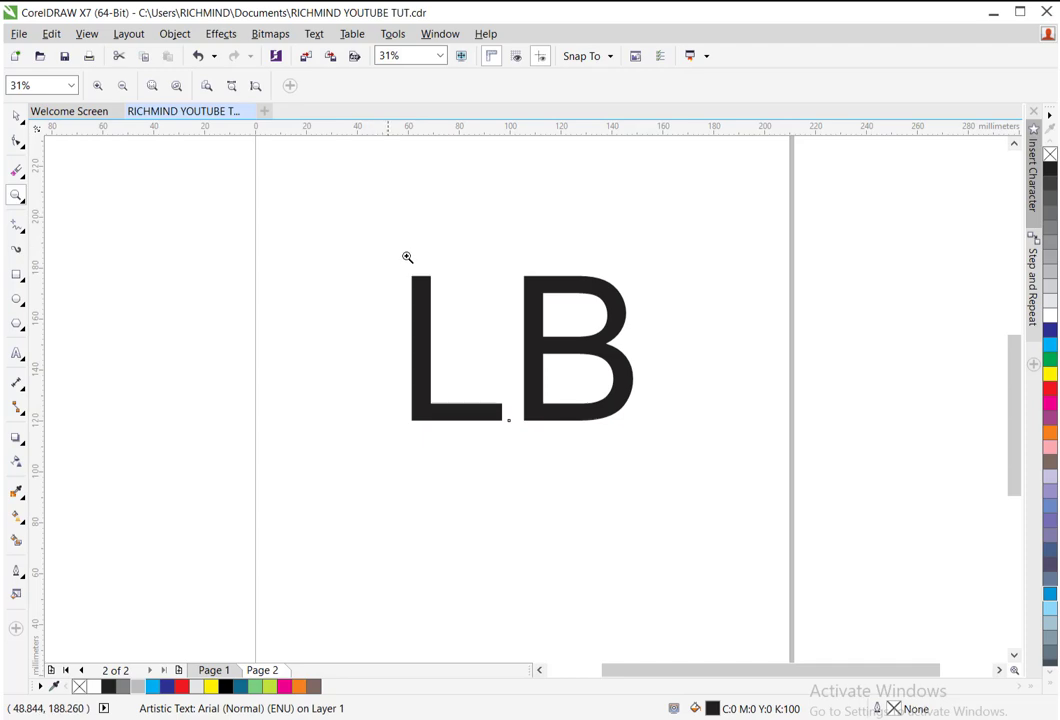
left_click_drag(379, 246, 690, 465)
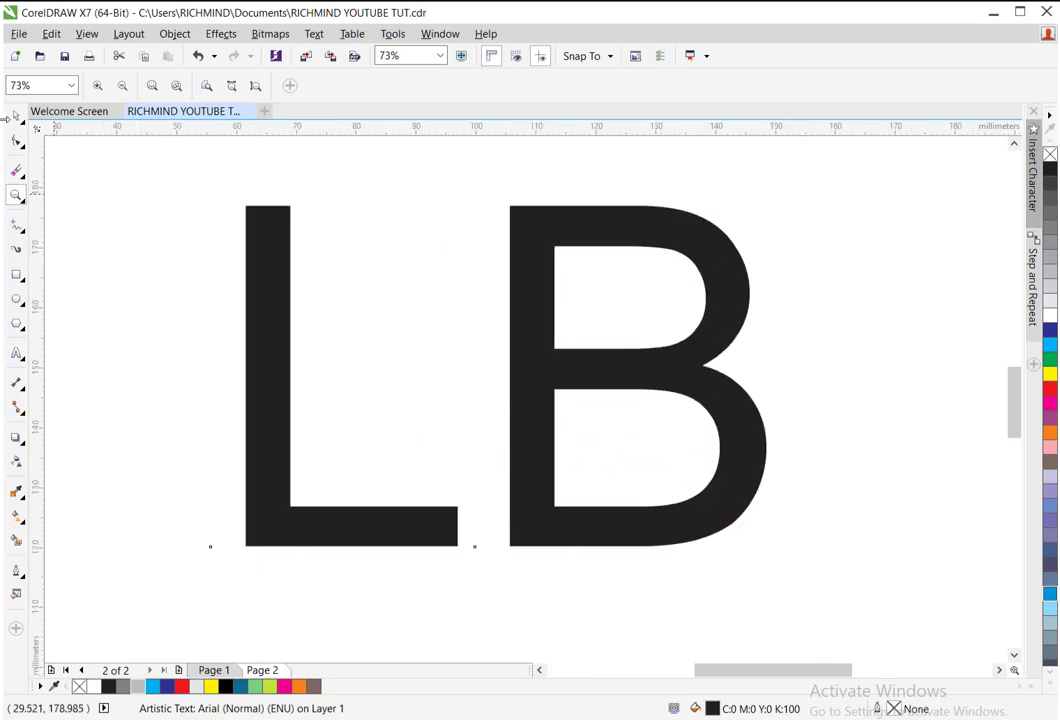
left_click(15, 116)
left_click(508, 85)
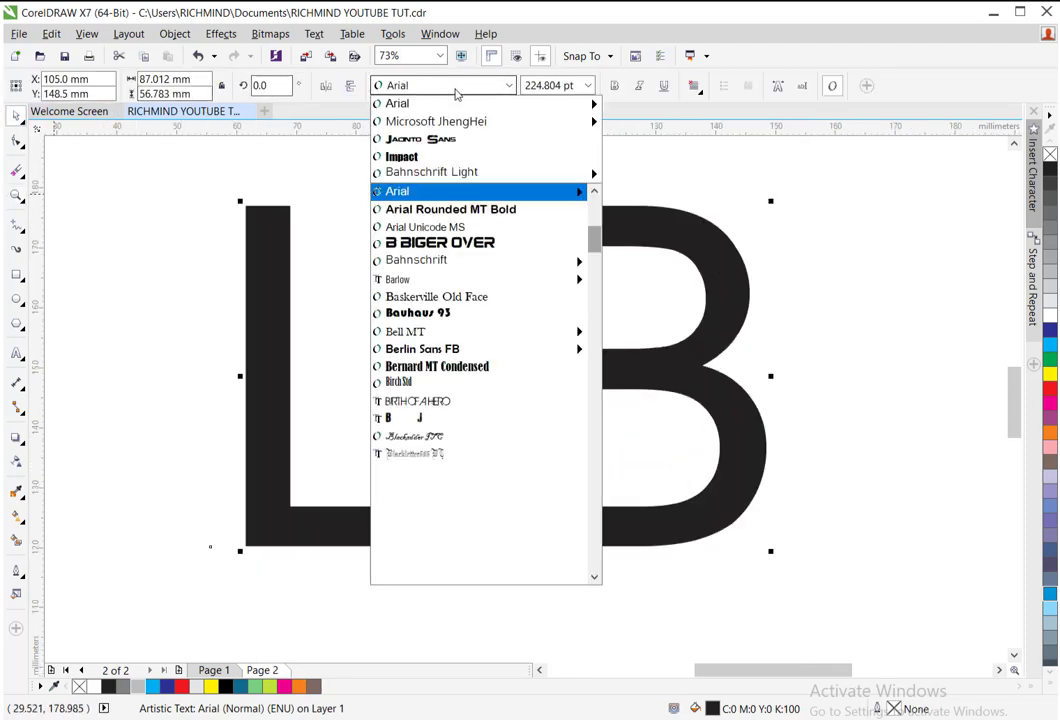
left_click(443, 124)
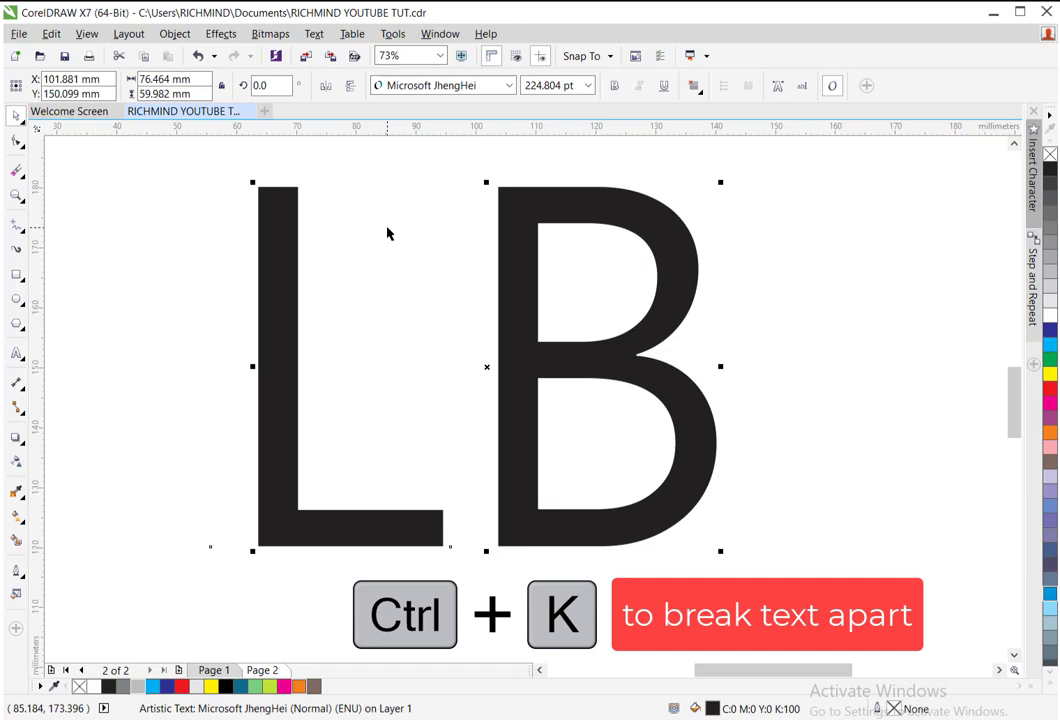
Break the LB text apart into separate letters, shift the L slightly toward the B and fill it with blue R16 G107 B142
key("ctrl+k")
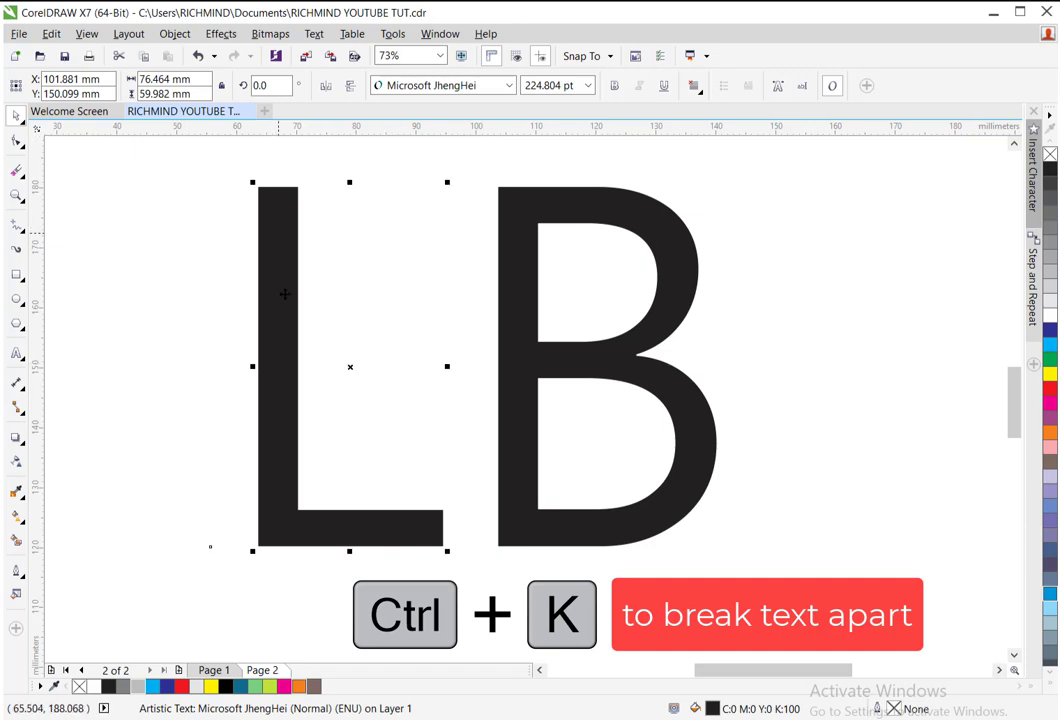
left_click_drag(277, 279, 321, 244)
left_click(241, 687)
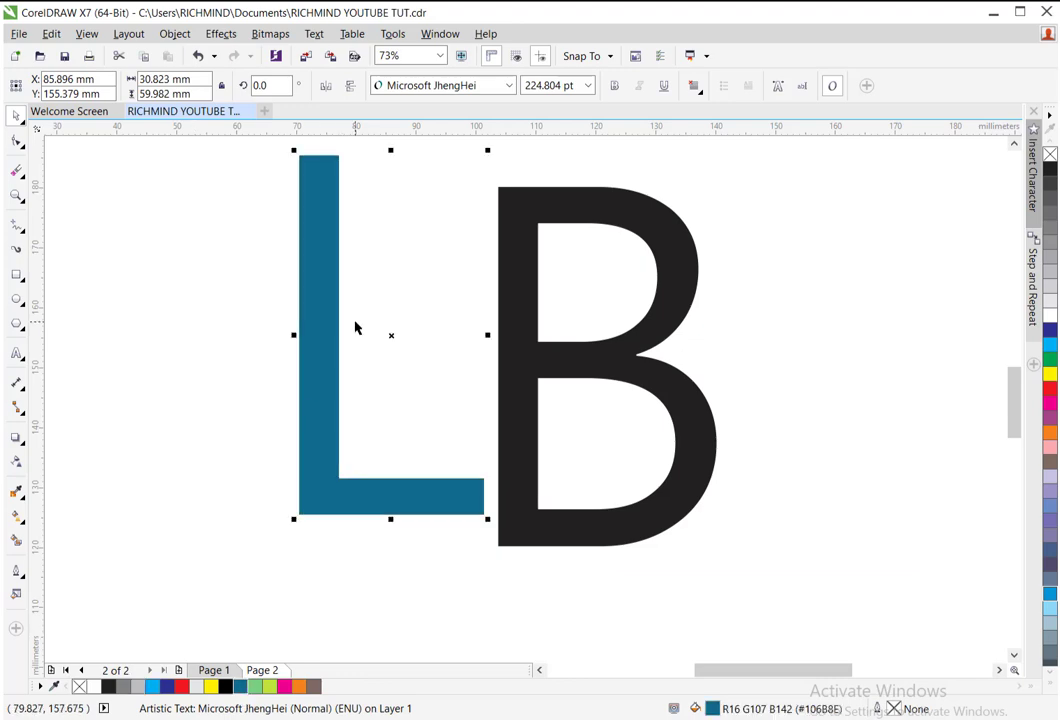
Place the L in front of the B, aligned on its stem, and stretch it to about 33 mm wide and 60.3 mm high
left_click_drag(334, 288, 532, 320)
key("shift+Page_Down")
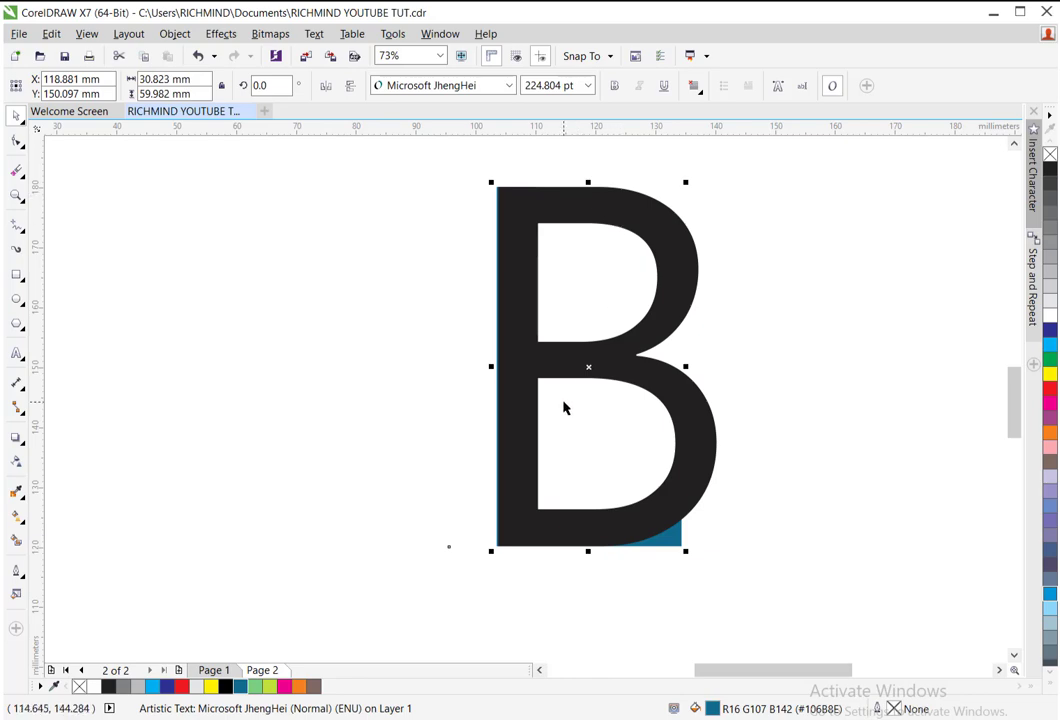
key("ctrl+Home")
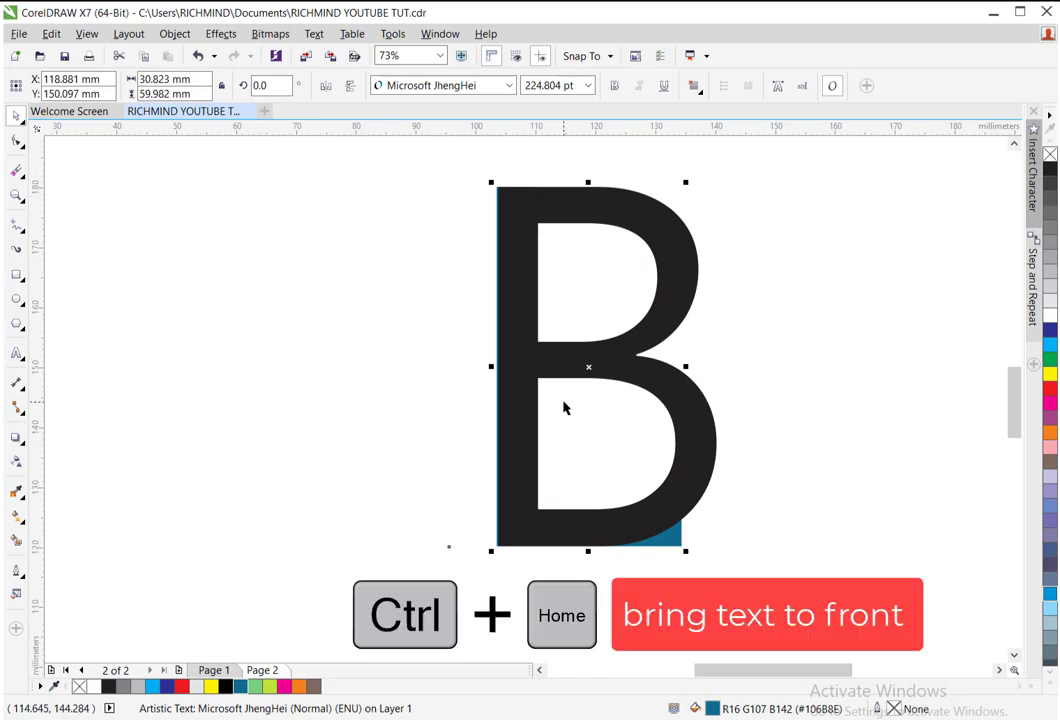
key("ctrl+Home")
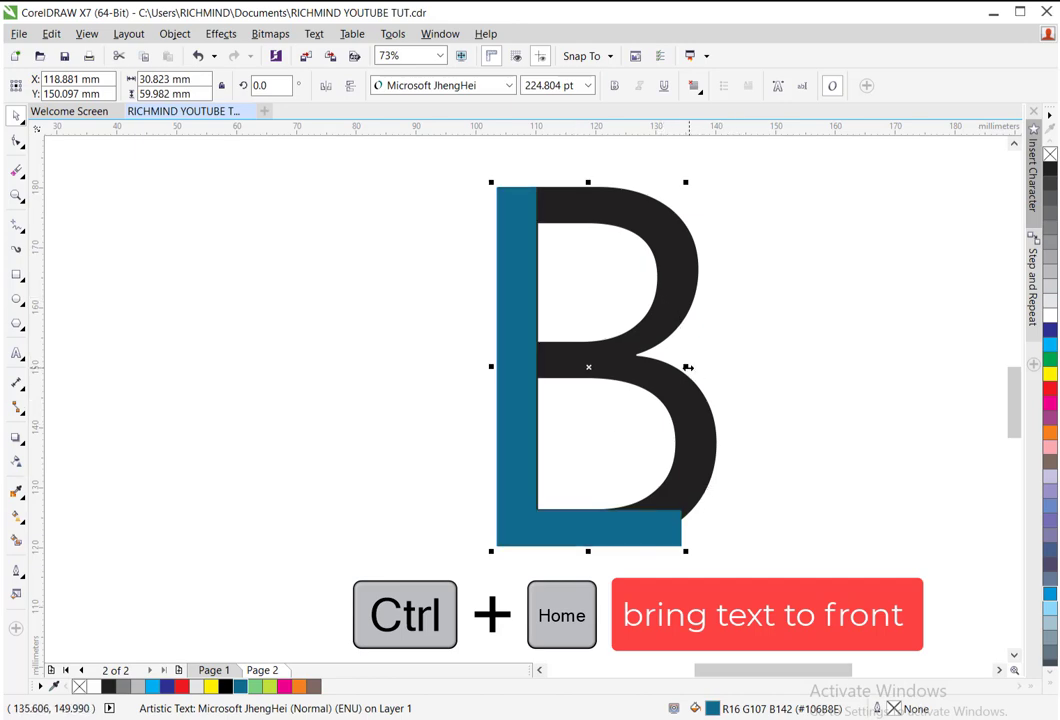
left_click_drag(686, 367, 697, 371)
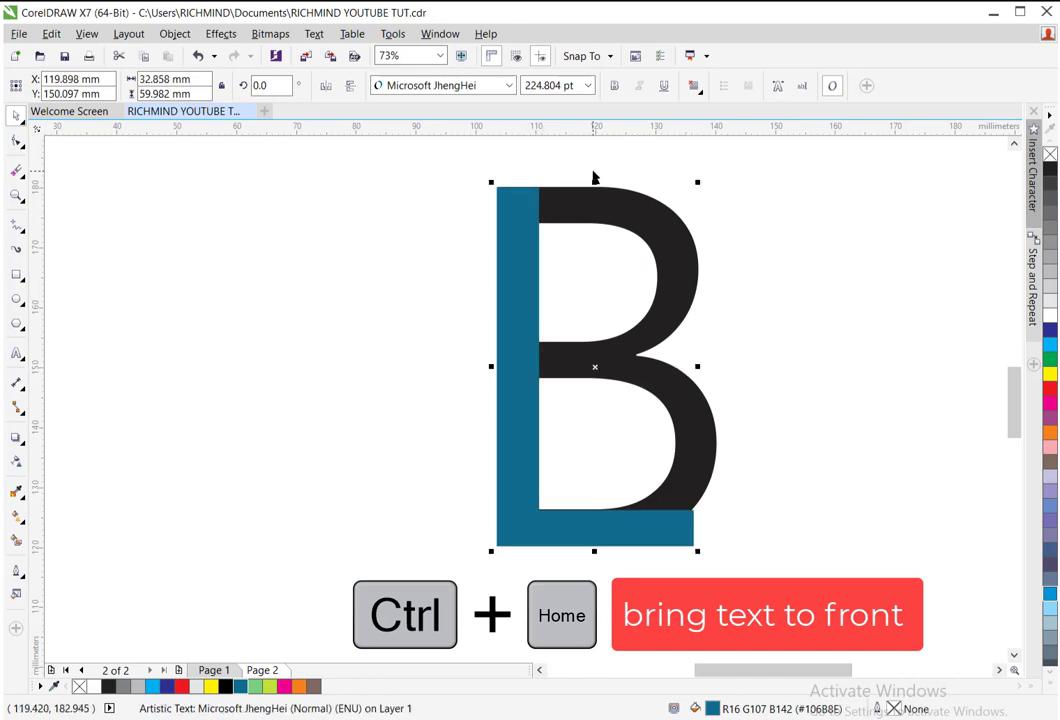
left_click_drag(699, 184, 702, 180)
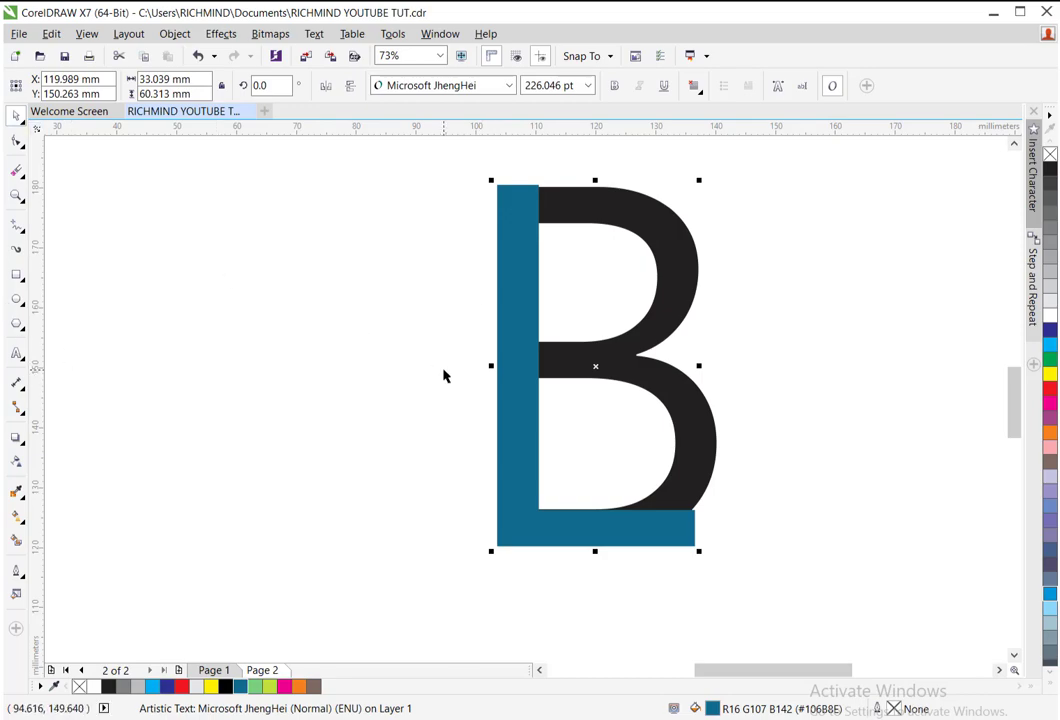
Convert the L to curves and pull the two end nodes of its foot straight back toward the stem
right_click(517, 326)
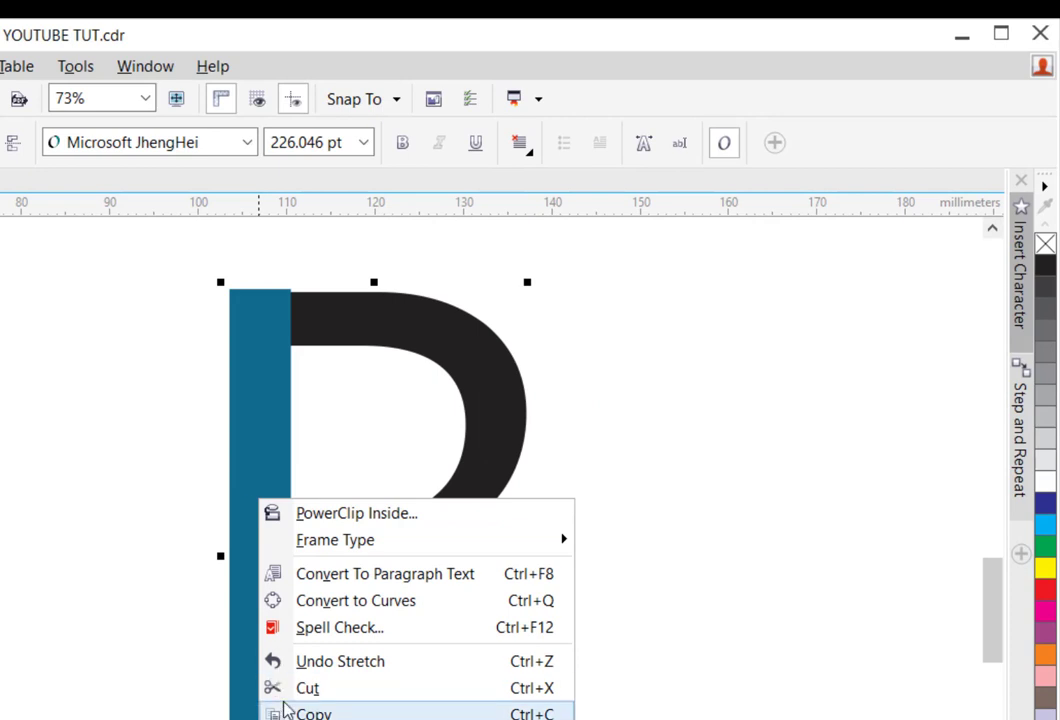
left_click(367, 601)
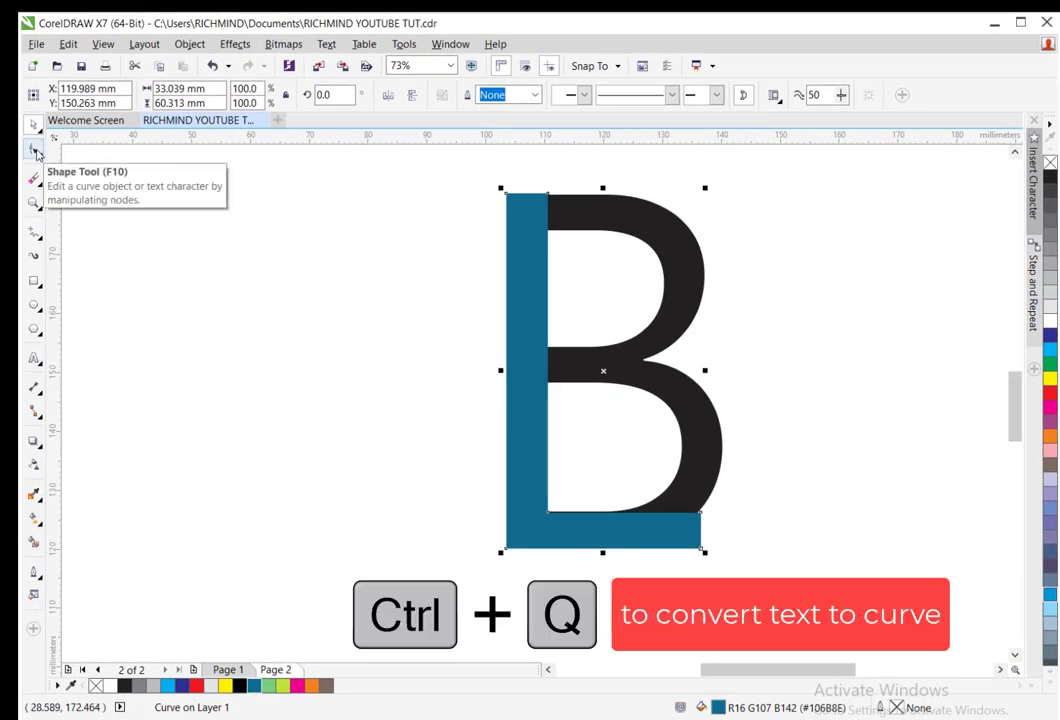
left_click(36, 150)
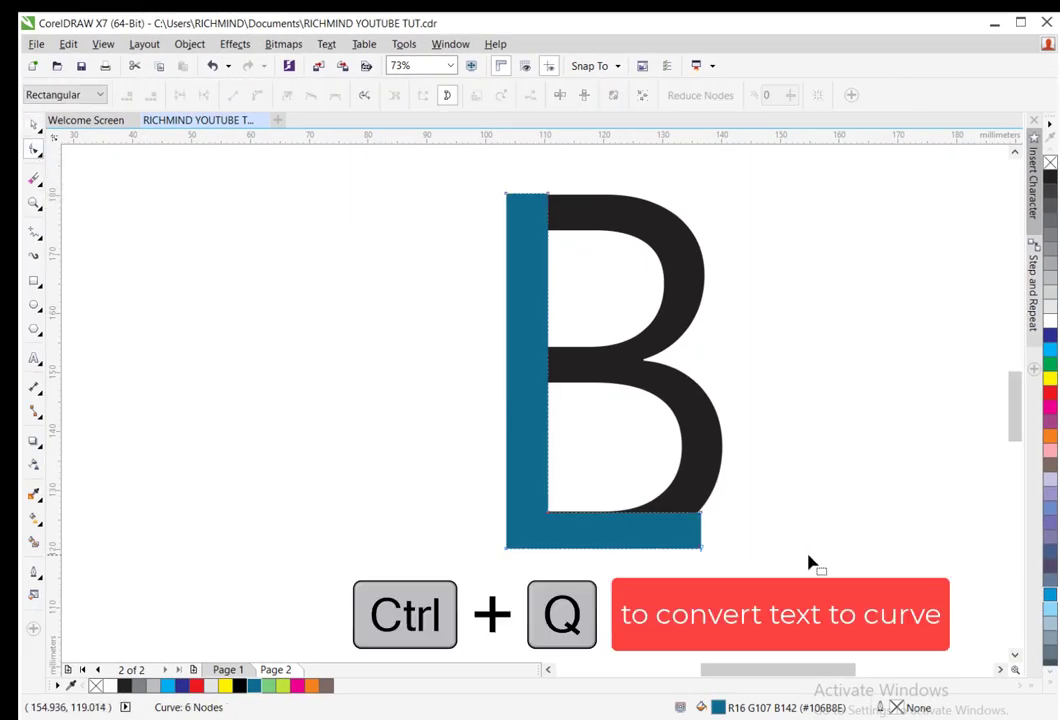
left_click_drag(731, 572, 737, 577)
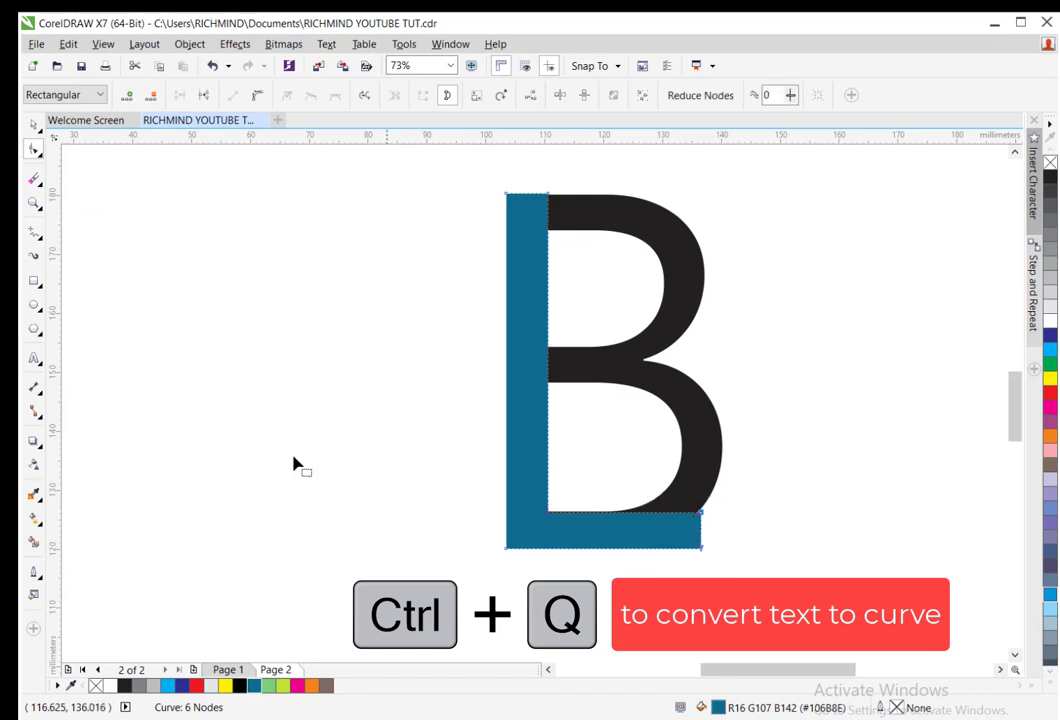
left_click(35, 205)
left_click_drag(629, 466, 756, 588)
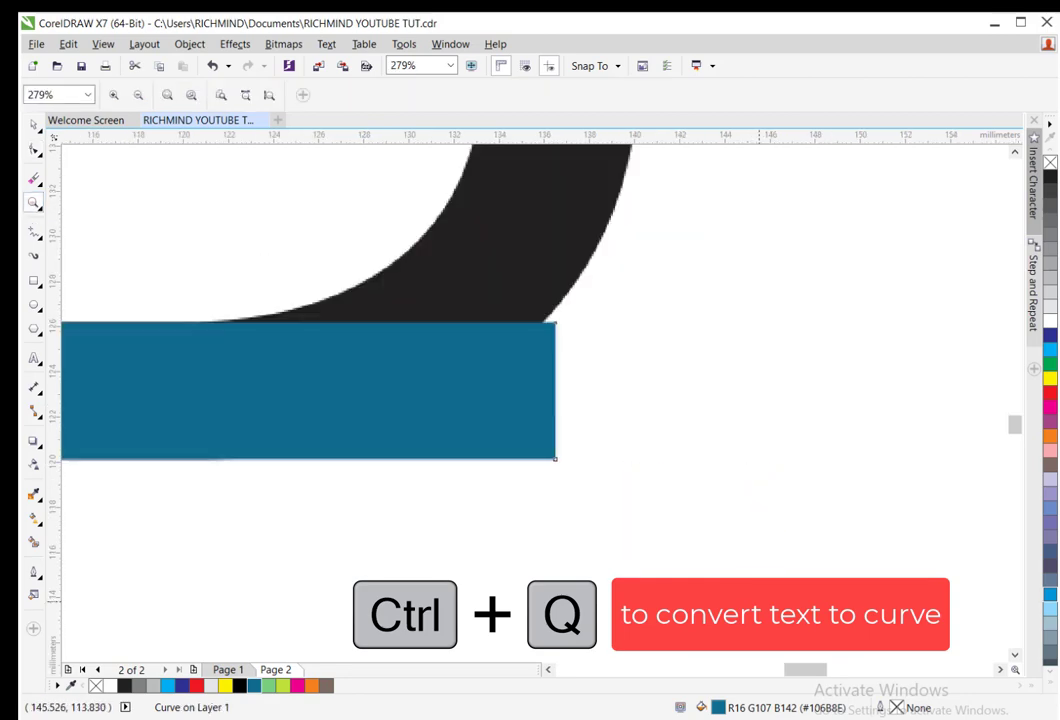
left_click(35, 150)
left_click_drag(509, 300, 612, 485)
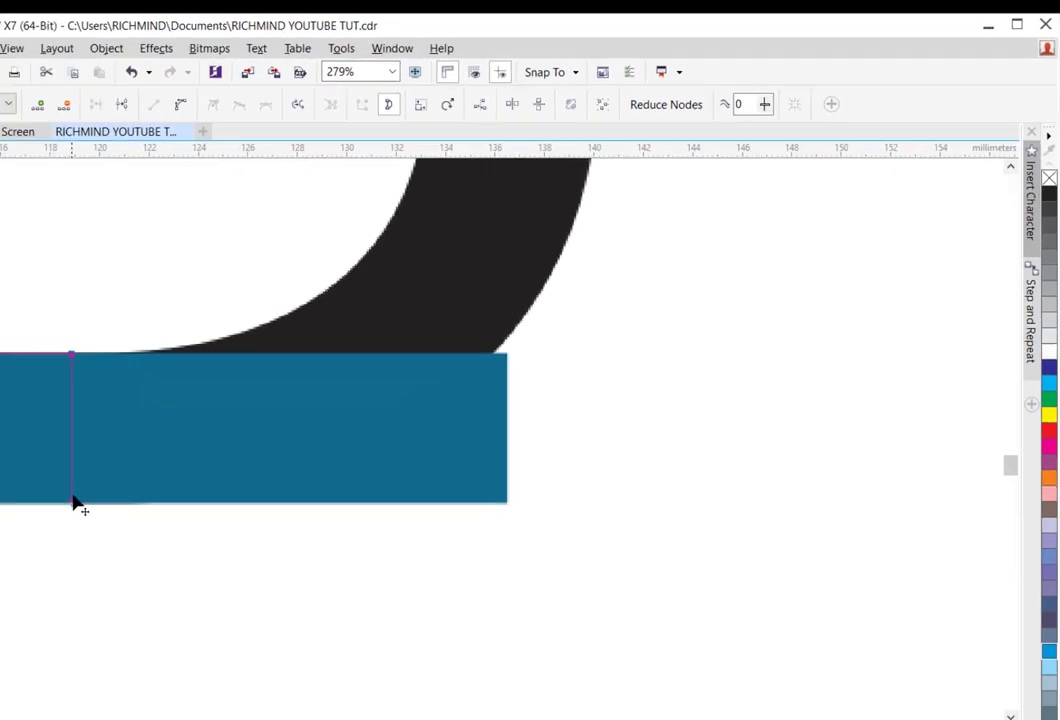
left_click_drag(139, 468, 139, 468)
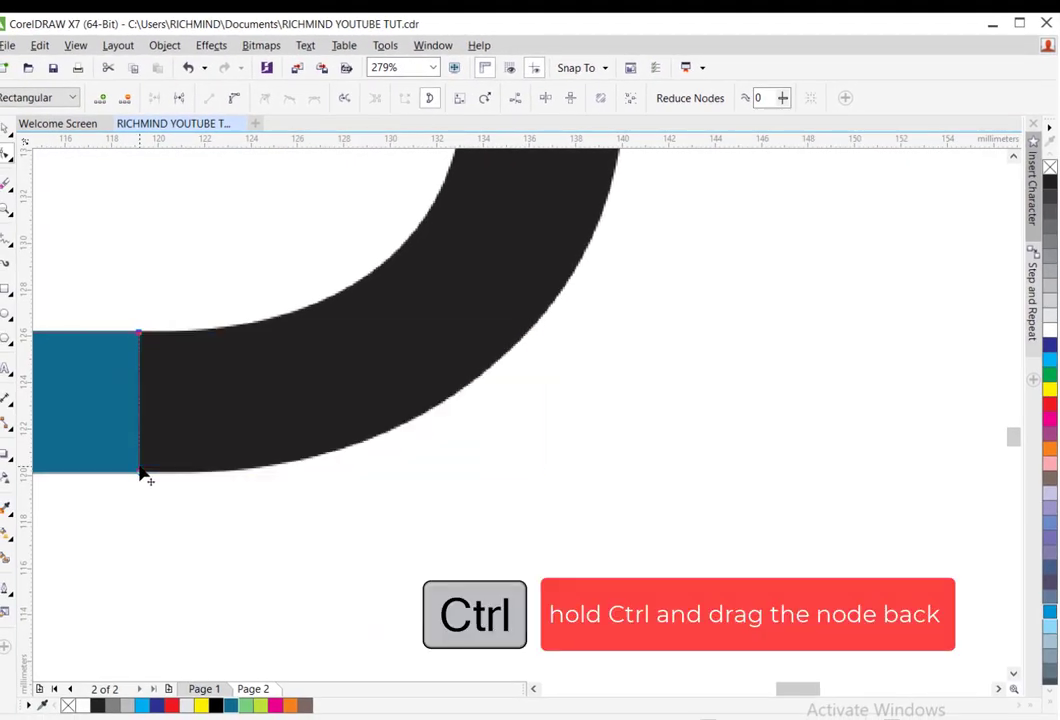
Extend the end of the L's foot slightly outward so the whole letter is about 18.2 mm wide
left_click(5, 211)
right_click(551, 381)
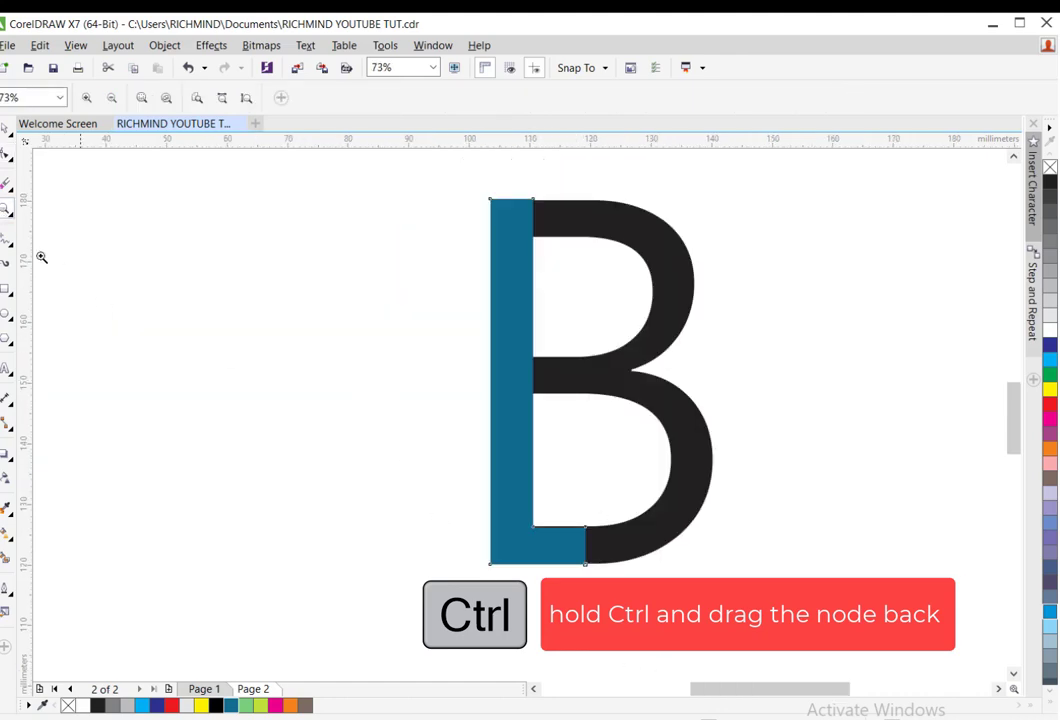
left_click(5, 155)
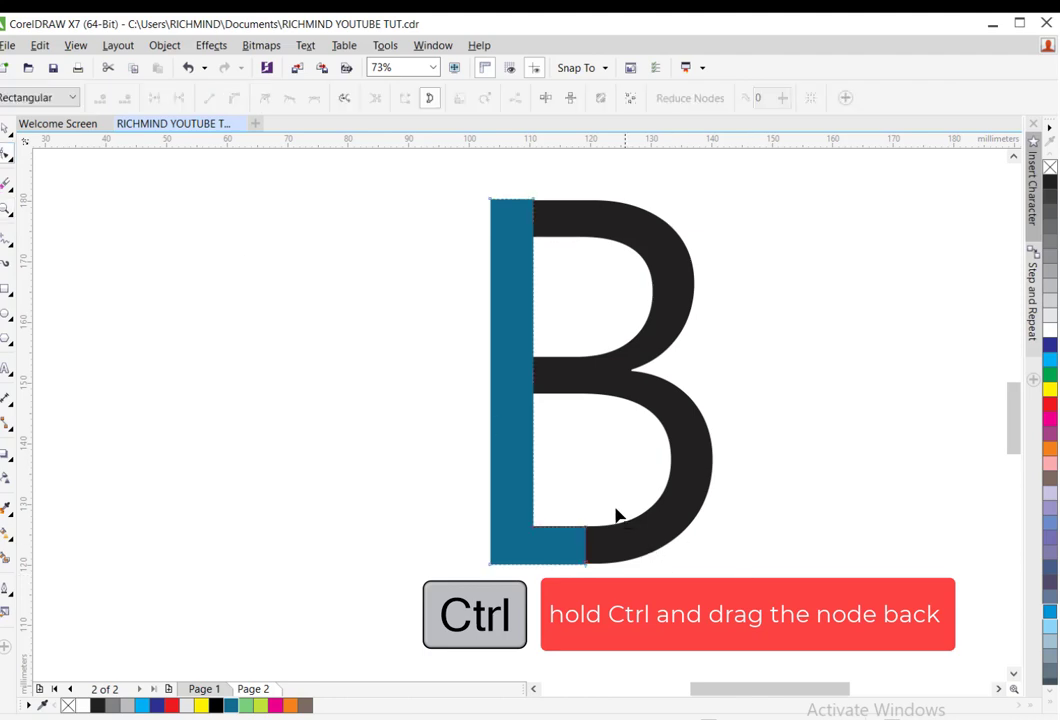
left_click_drag(571, 508, 585, 564)
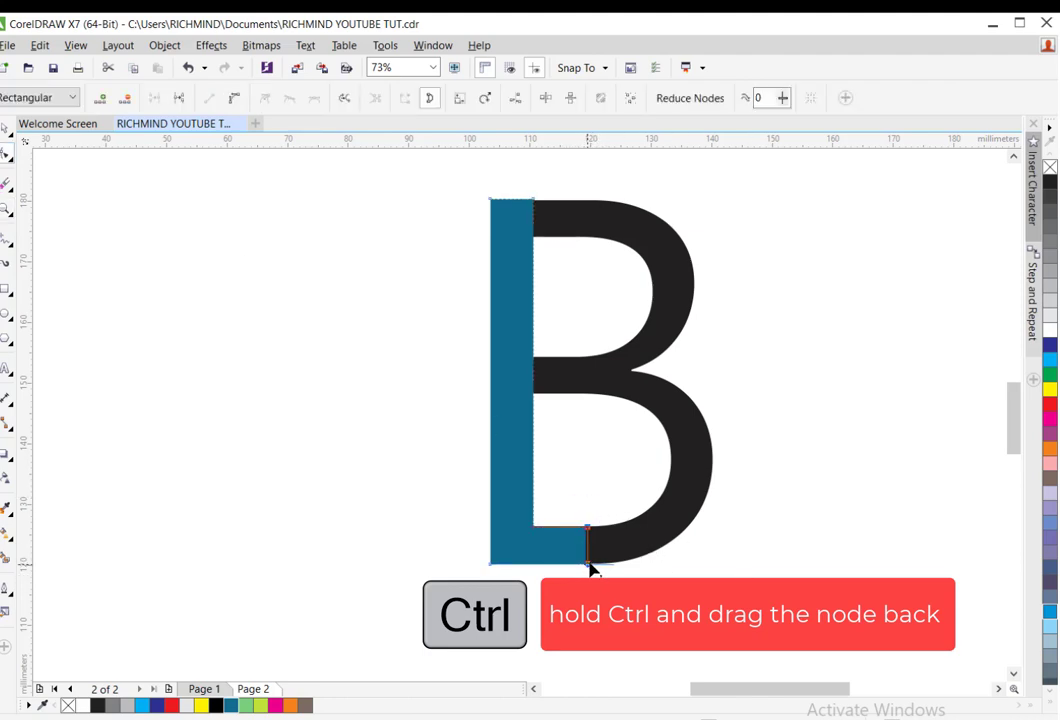
mouse_move(588, 568)
left_mouse_down()
mouse_move(614, 570)
mouse_move(601, 567)
left_mouse_up()
left_click(6, 131)
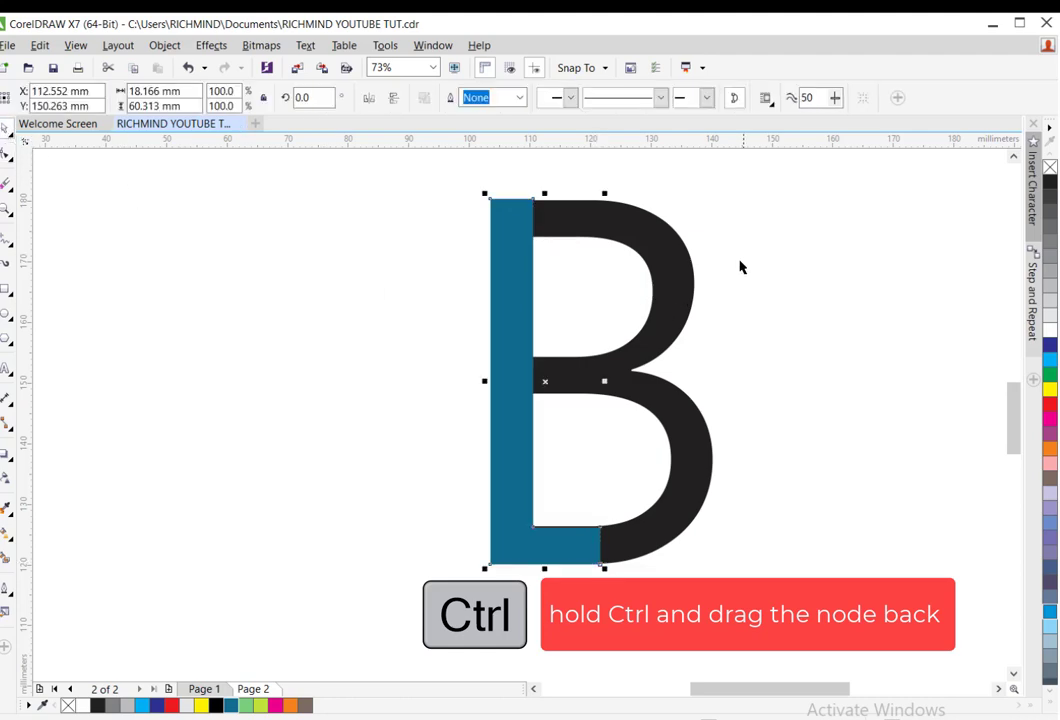
Trim the B with the overlapping L and move the L about 20 mm away from the stem side of the B
left_click(675, 305, "shift")
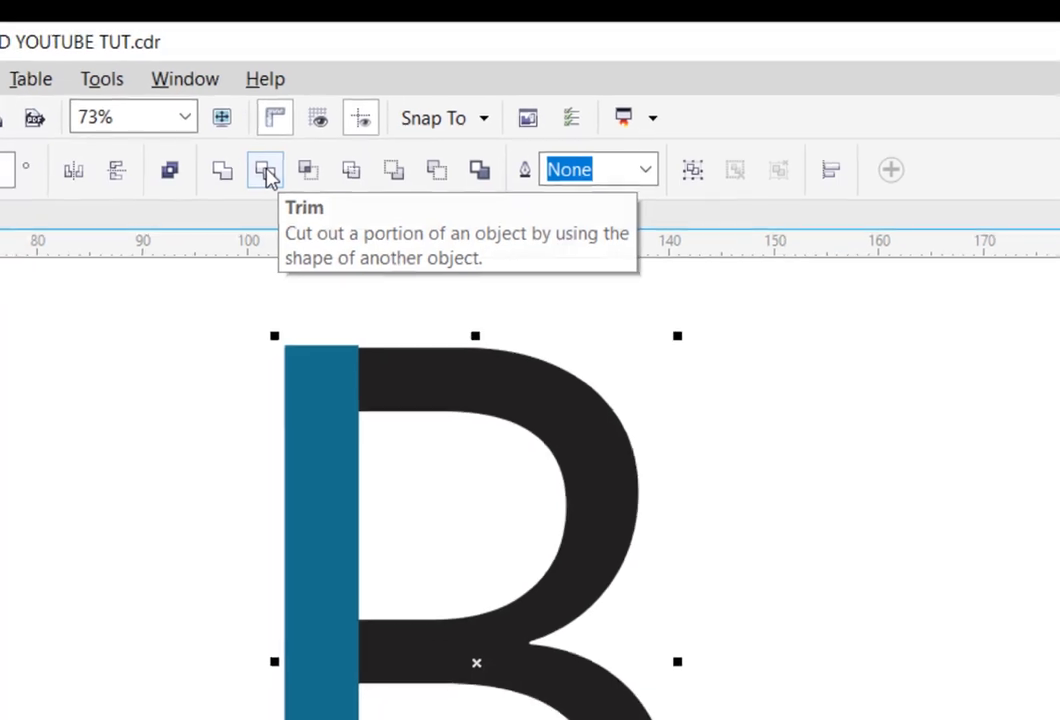
left_click(246, 177)
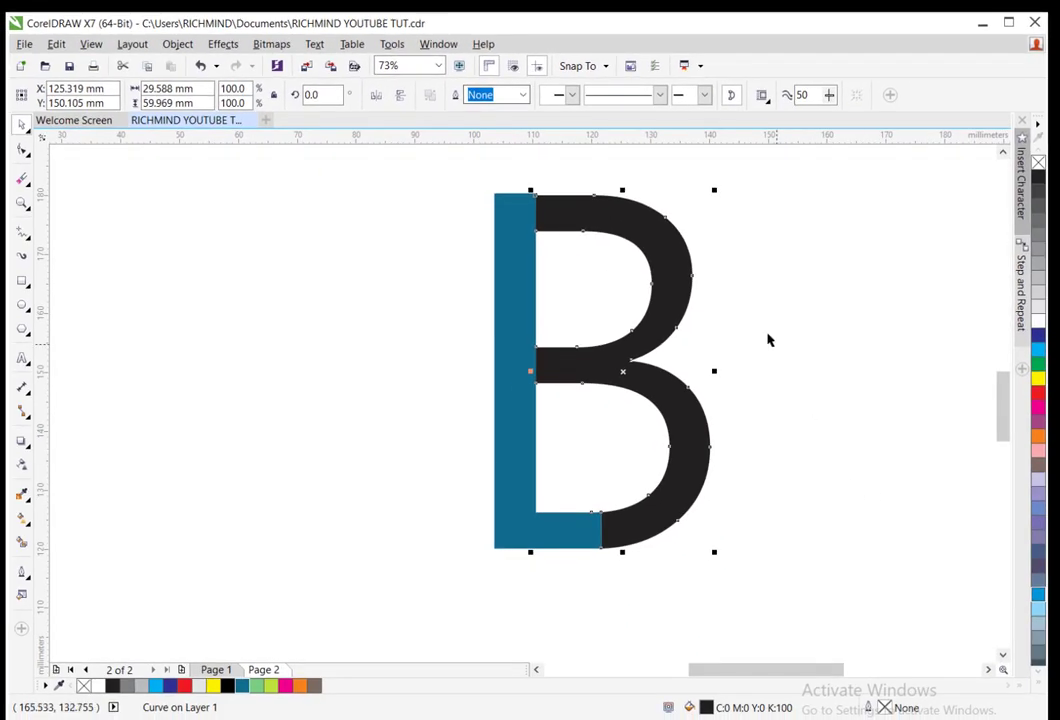
left_click(757, 324)
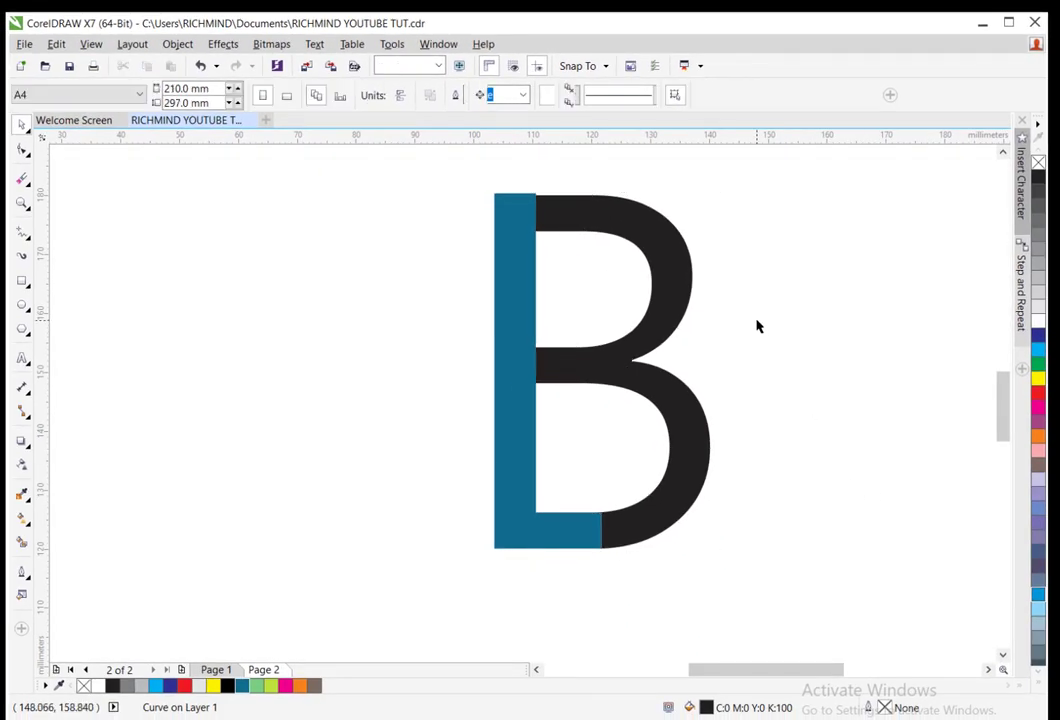
left_click_drag(514, 290, 393, 288)
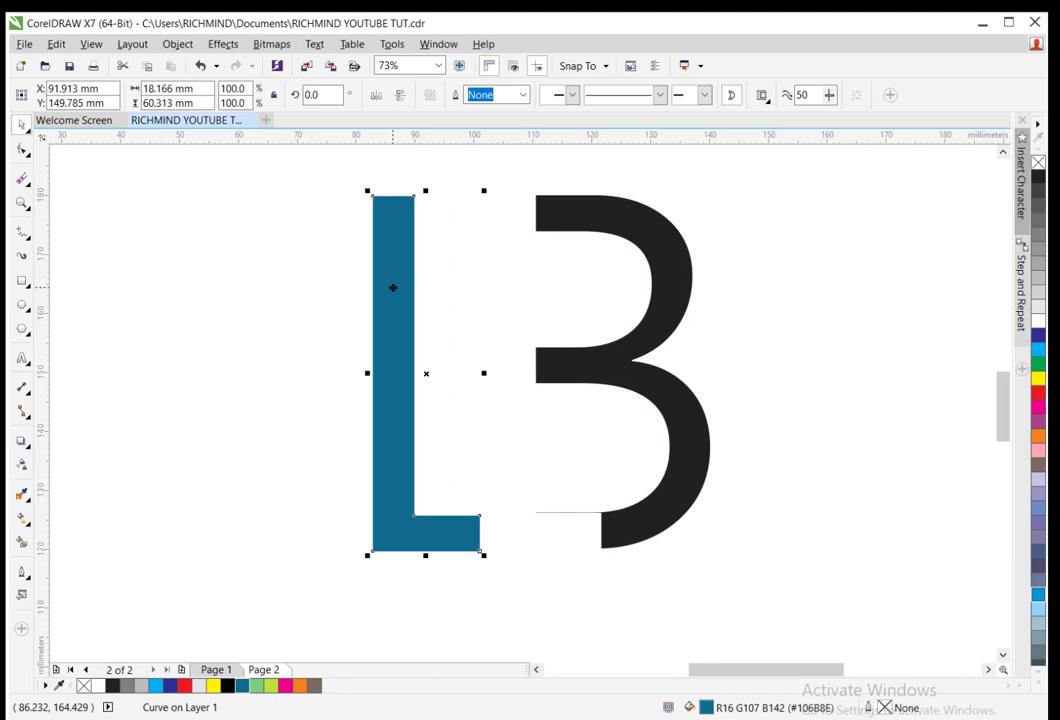
Undo the last move and trim, and raise the upper edge of the L's foot slightly to cover the B's lower stroke
key("ctrl+z")
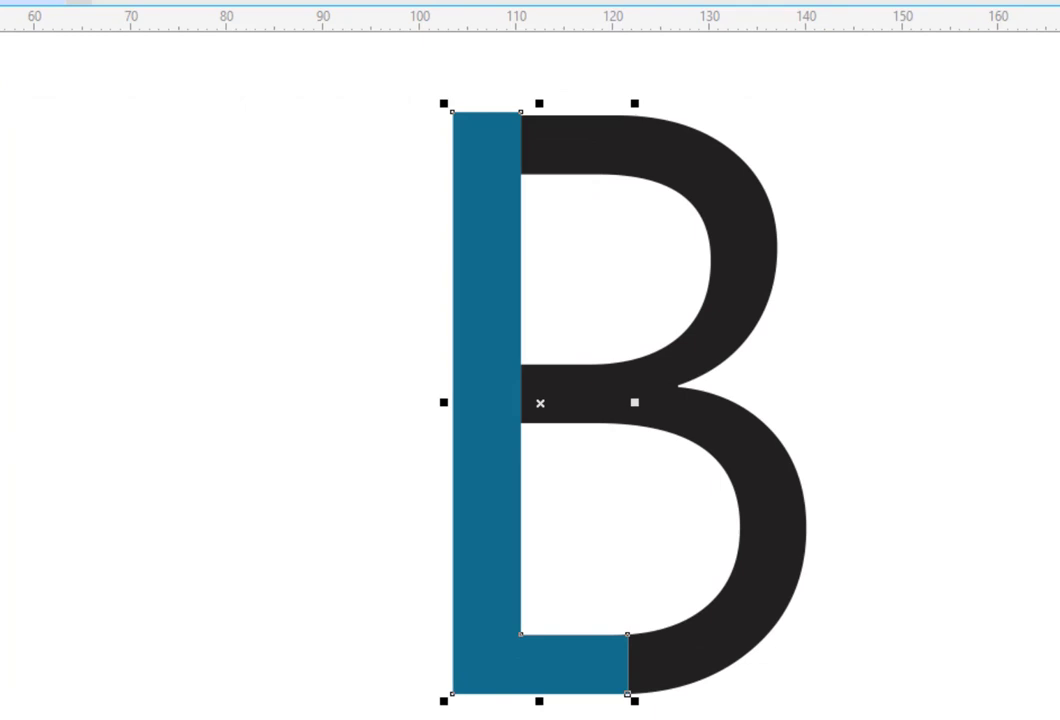
key("Escape")
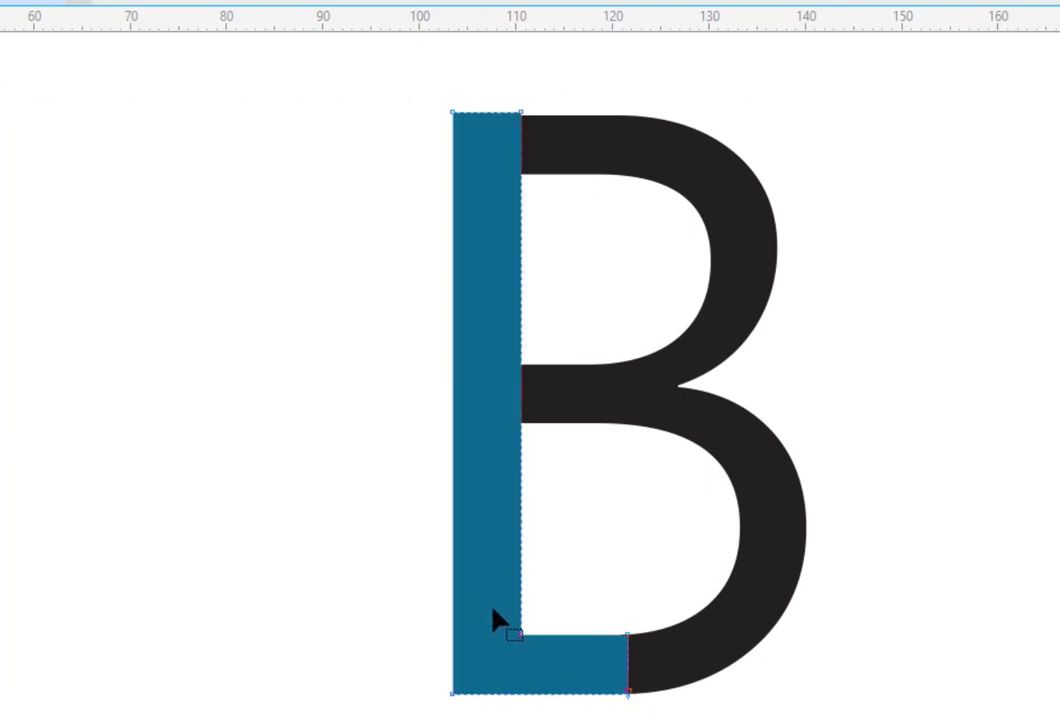
left_click_drag(487, 608, 644, 653)
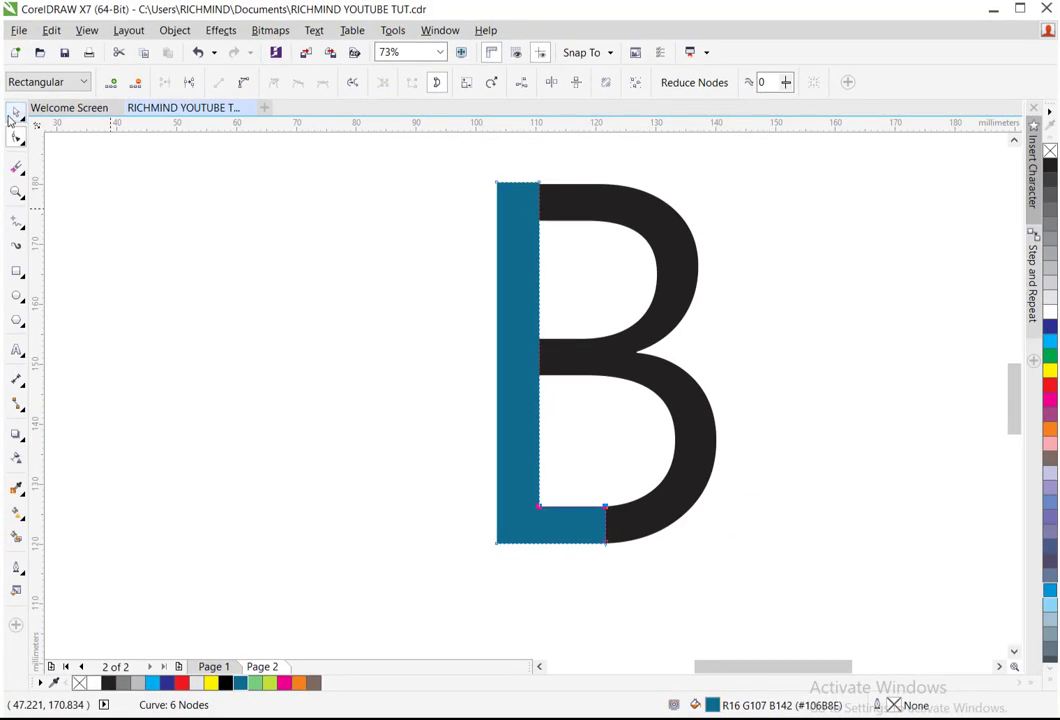
left_click(14, 113)
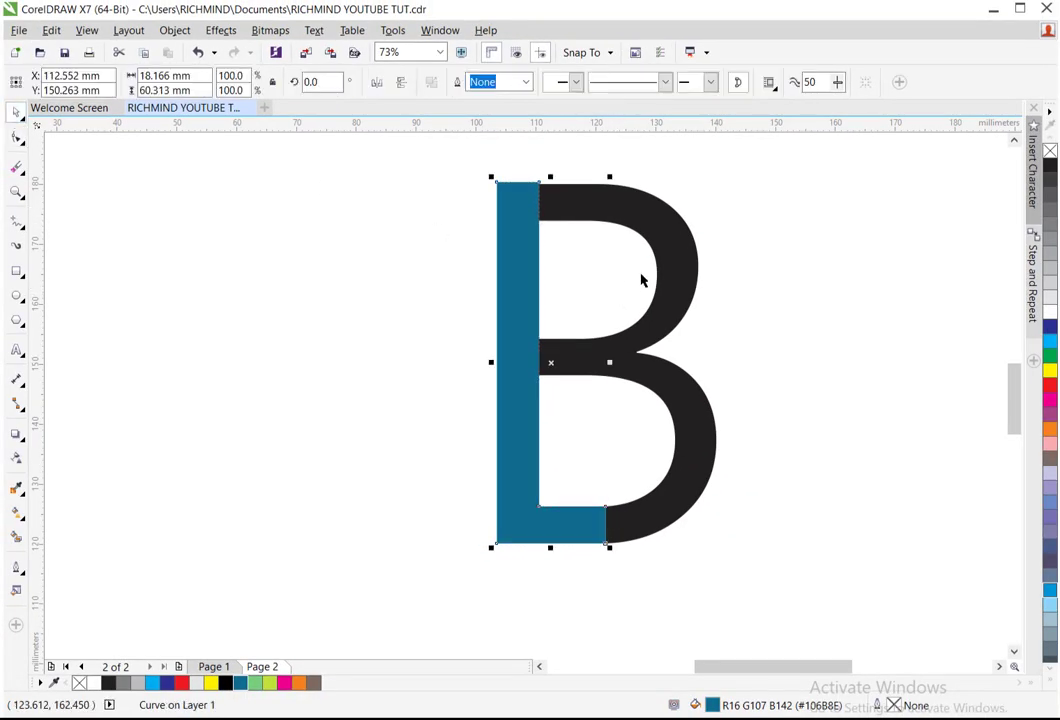
Trim the B with the overlapping L
left_click(672, 250, "shift")
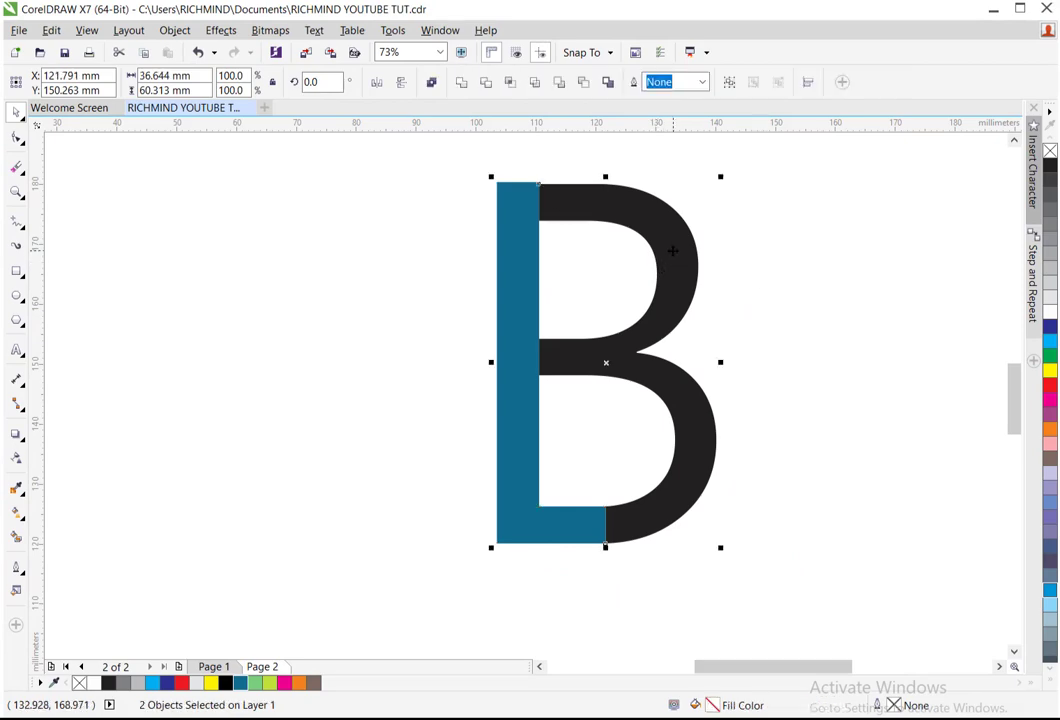
left_click(486, 84)
left_click(433, 357)
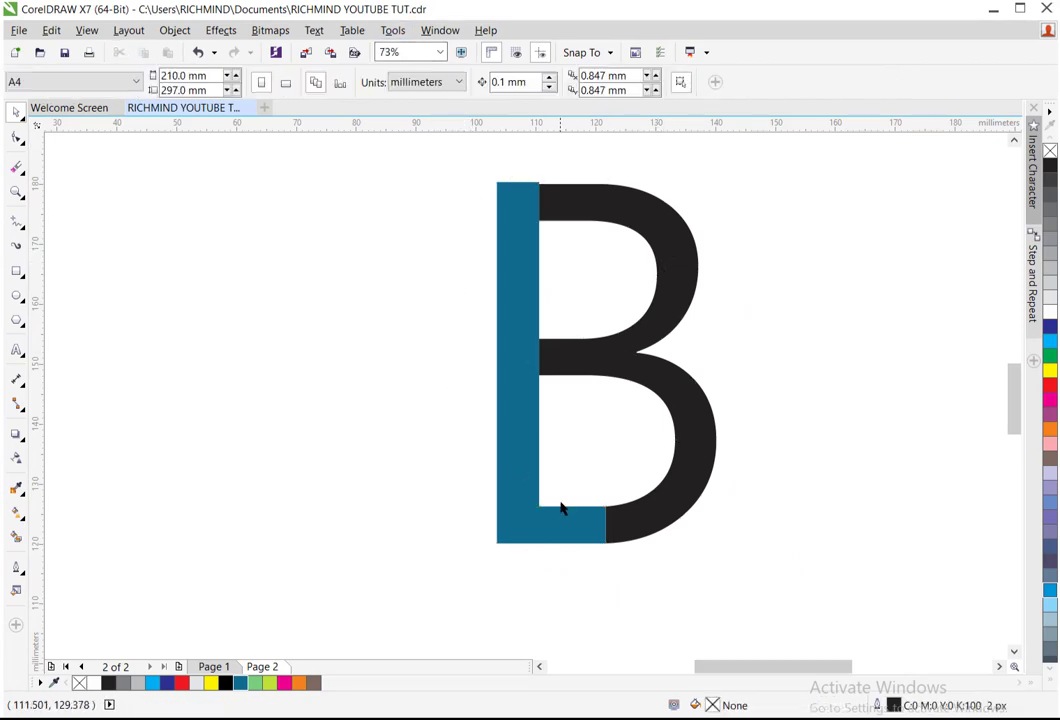
left_click(521, 443)
left_click_drag(521, 443, 377, 444)
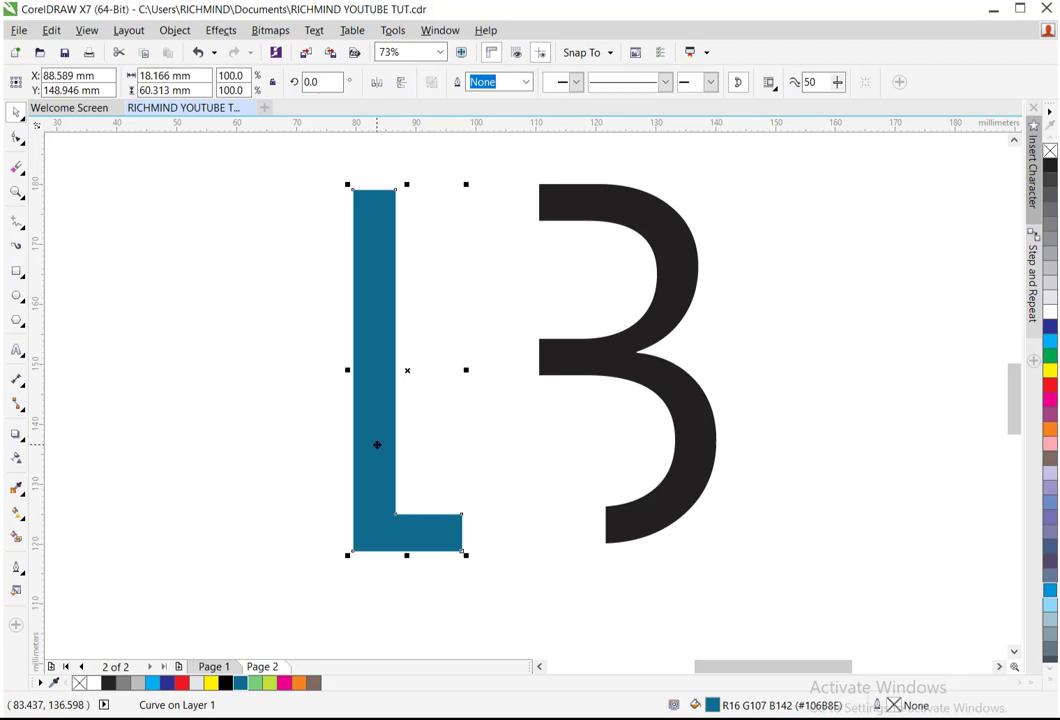
key("ctrl+z")
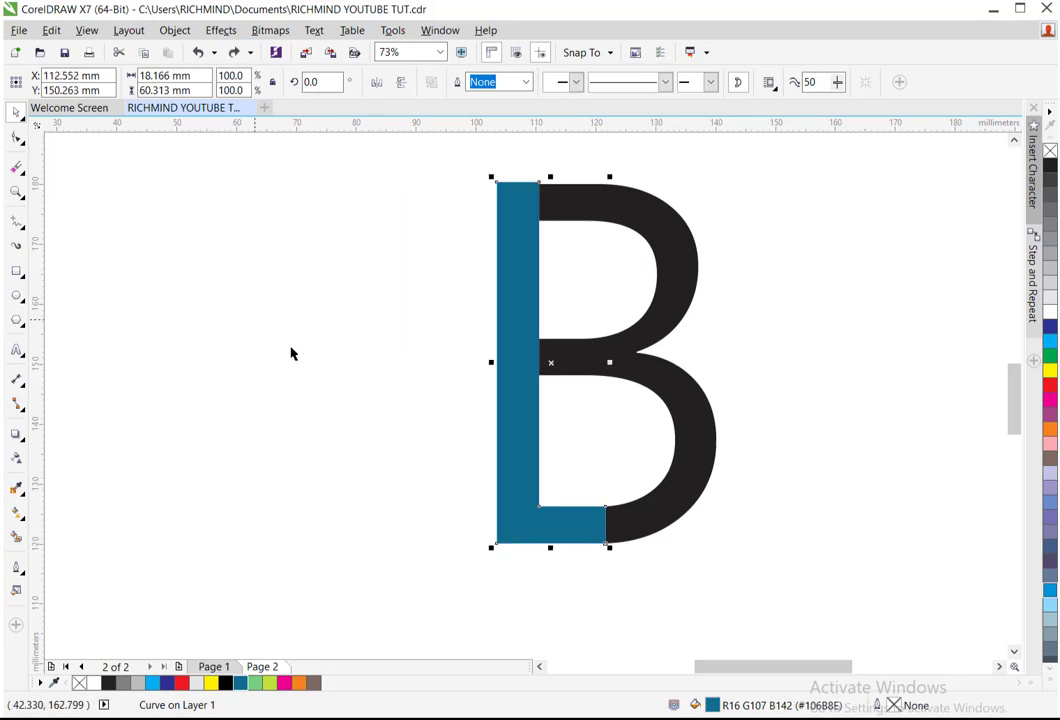
Lower the two upper nodes of the L's foot slightly
left_click(16, 137)
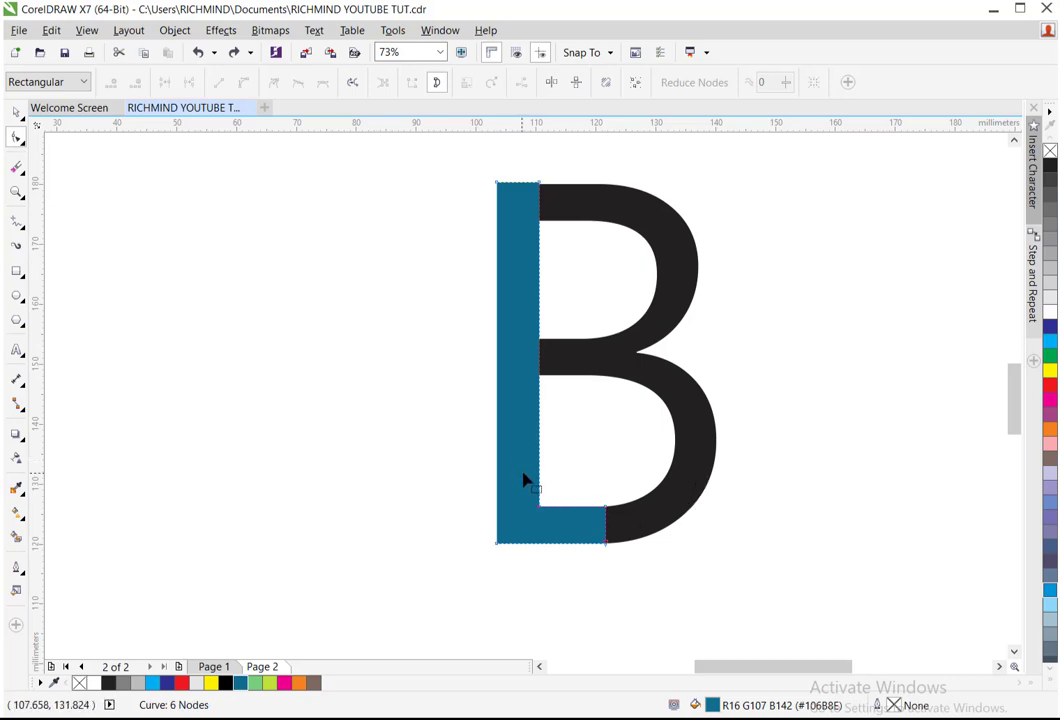
left_click_drag(523, 472, 630, 529)
key("Down")
key("Down")
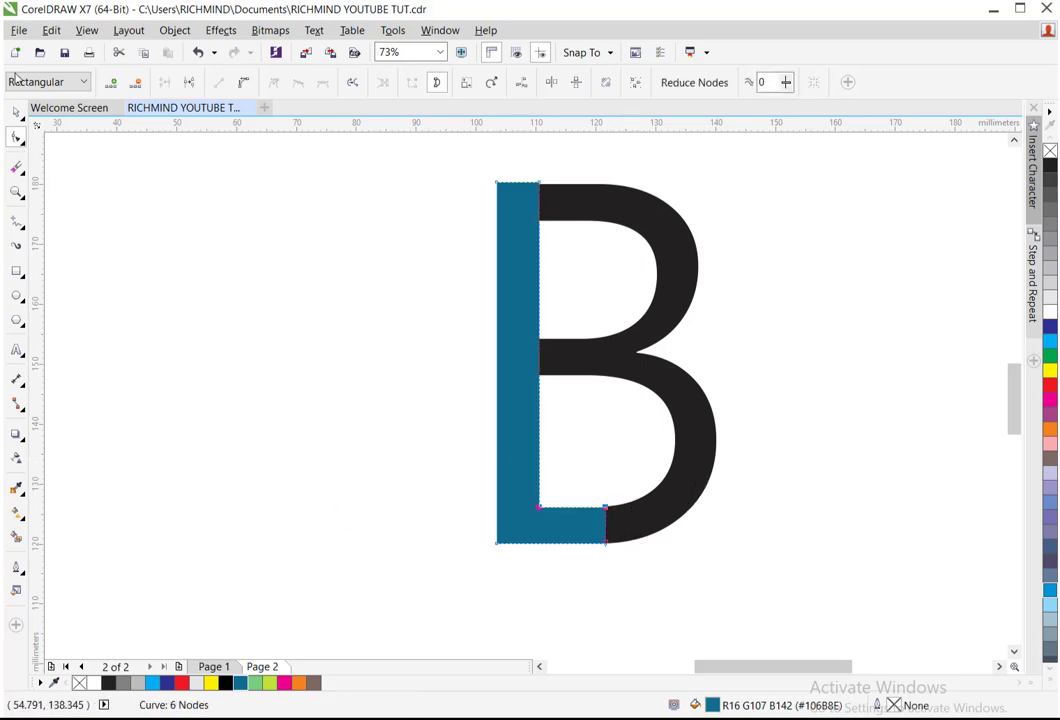
left_click(17, 116)
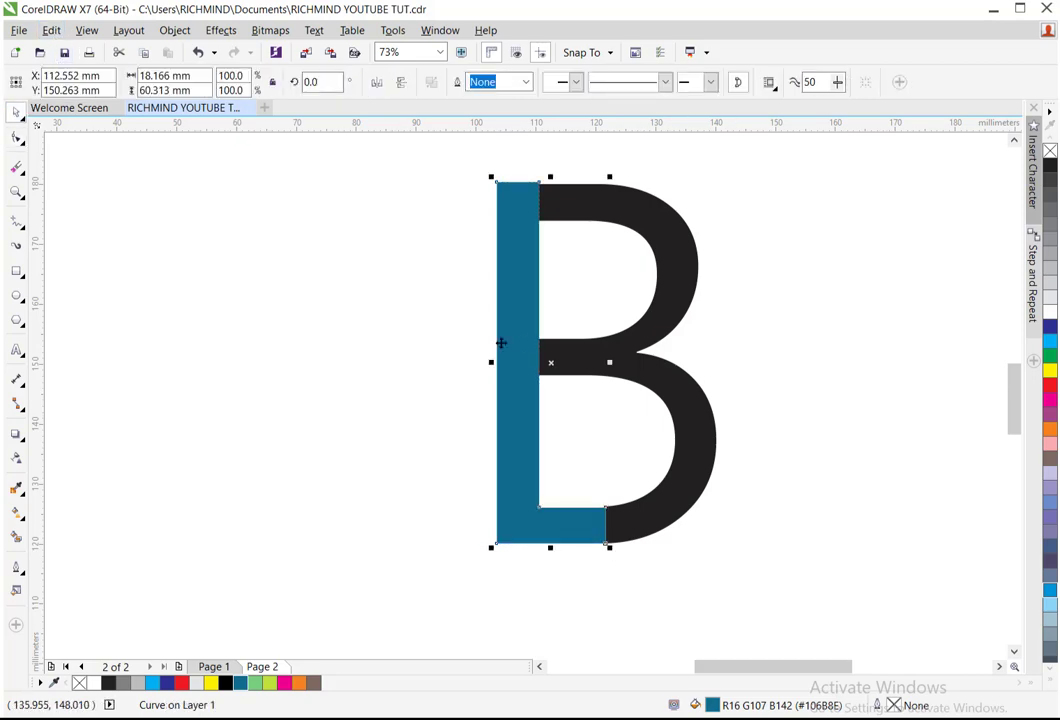
Nudge the L about 4.9 mm away from the B to open an even gap between the two letters
key("Left")
key("Left")
key("Left")
key("Left")
key("Left")
key("Left")
key("Left")
key("Left")
key("Left")
key("Left")
key("Left")
key("Left")
key("Left")
key("Left")
key("Left")
key("Left")
key("Left")
key("Left")
key("Left")
key("Left")
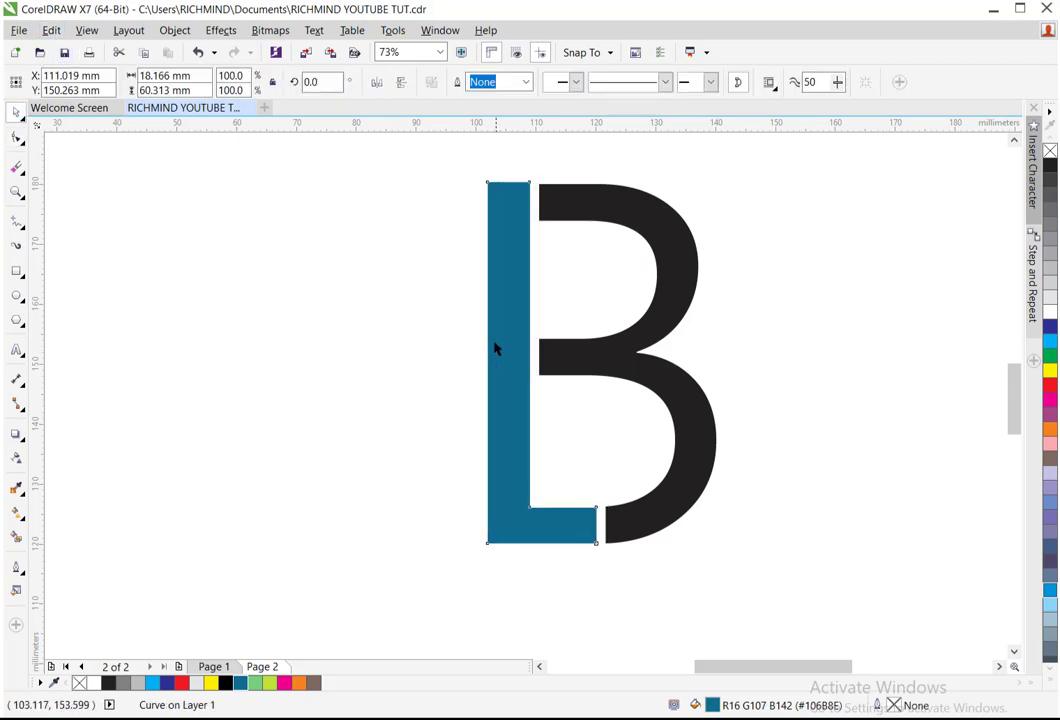
key("Left")
key("Left")
key("Left")
key("Left")
key("Left")
key("Left")
key("Left")
key("Left")
key("Left")
key("Left")
key("Left")
key("Left")
key("Left")
key("Left")
key("Left")
key("Left")
key("Left")
key("Left")
key("Left")
key("Left")
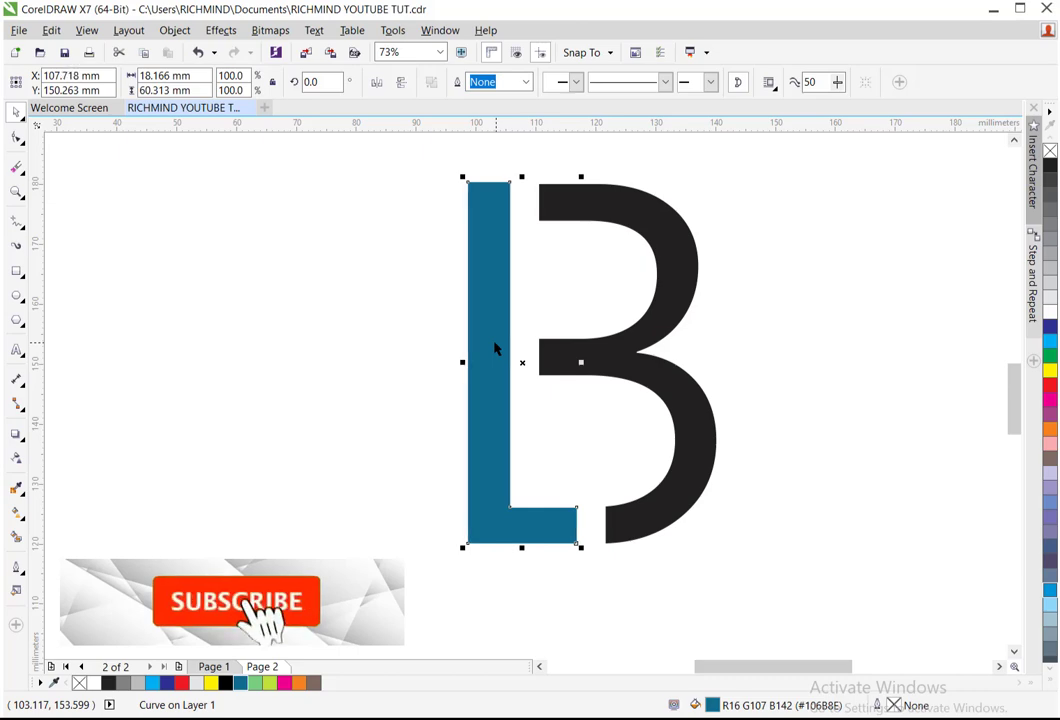
Draw a circle about 75.4 mm in diameter and position it around the L and B with the letters roughly centred
left_click(16, 191)
scroll(743, 291, "down", 3)
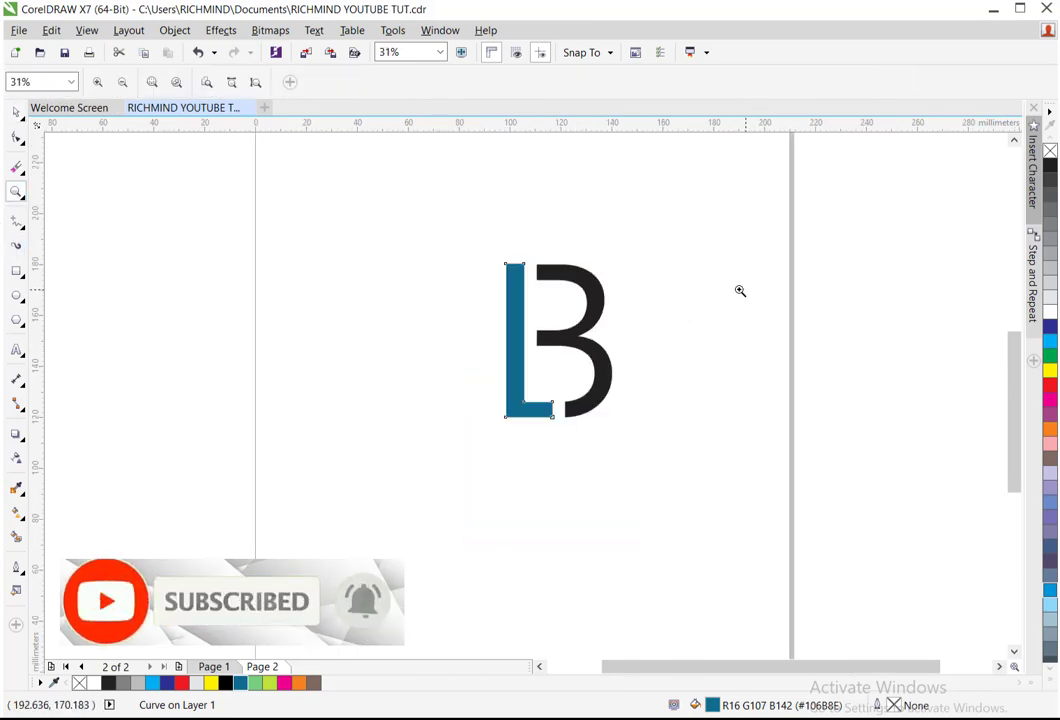
left_click_drag(409, 226, 771, 509)
left_click(412, 293, "shift")
left_click_drag(386, 194, 731, 516)
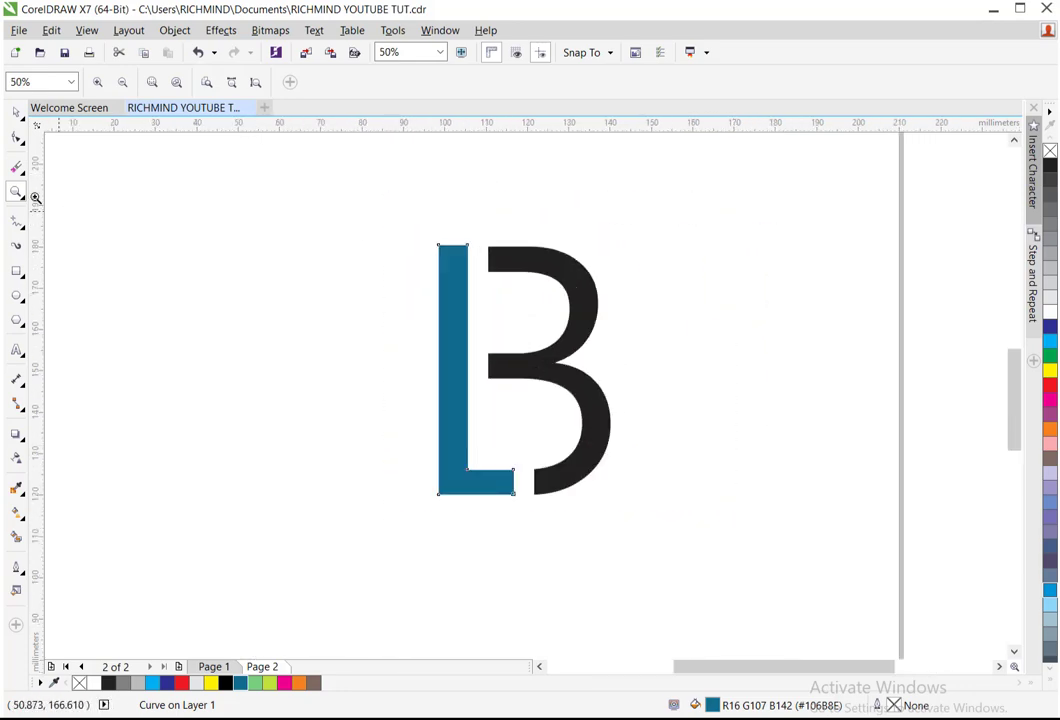
left_click(14, 116)
left_click(16, 297)
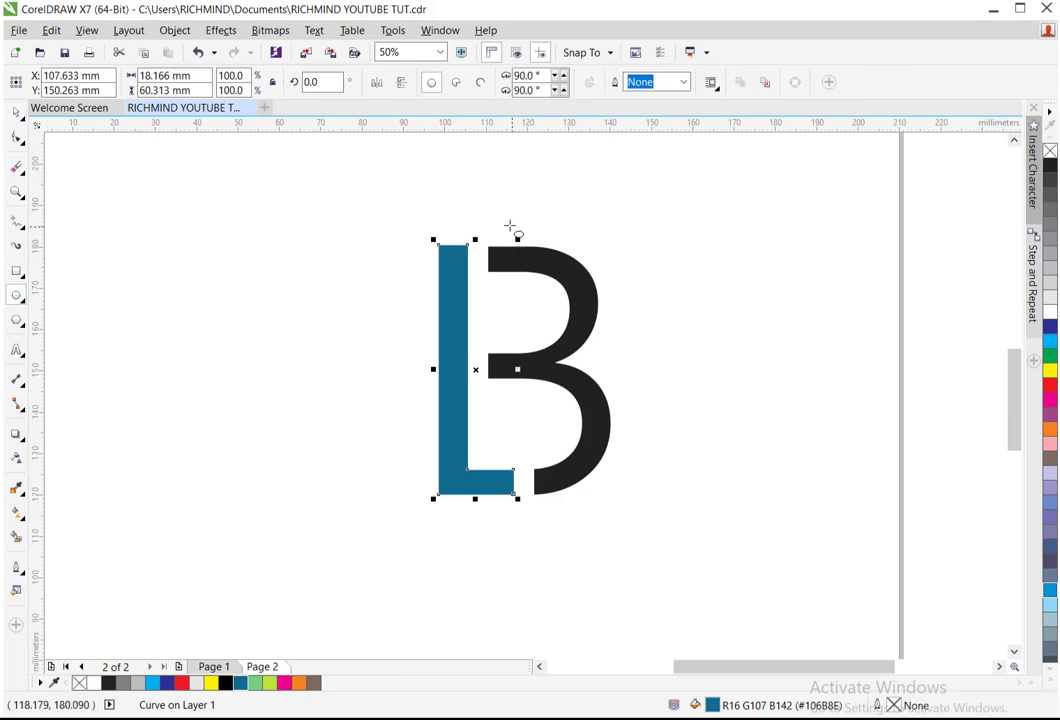
left_click_drag(407, 213, 651, 525)
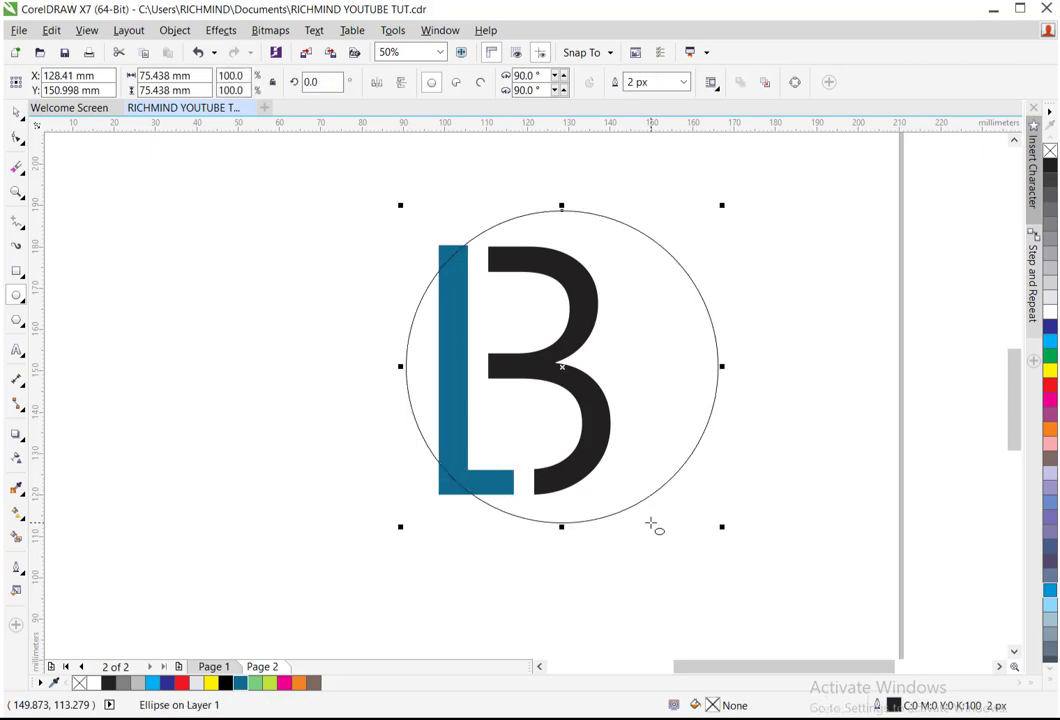
left_click_drag(563, 365, 510, 372)
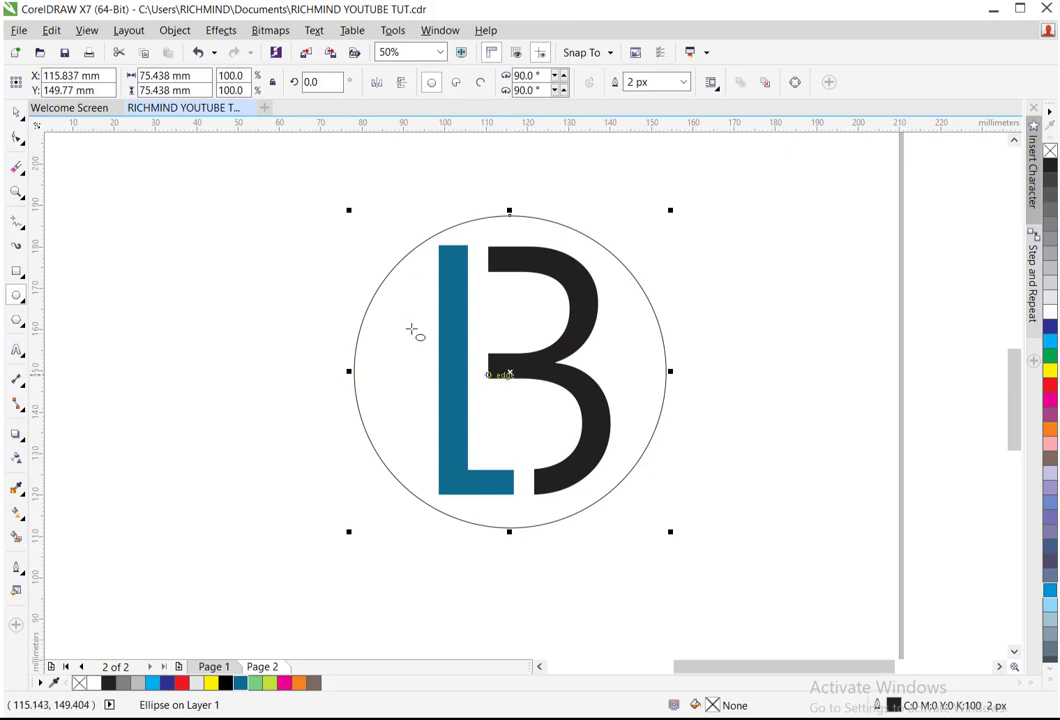
Send the circle backward behind the L
left_click(16, 110)
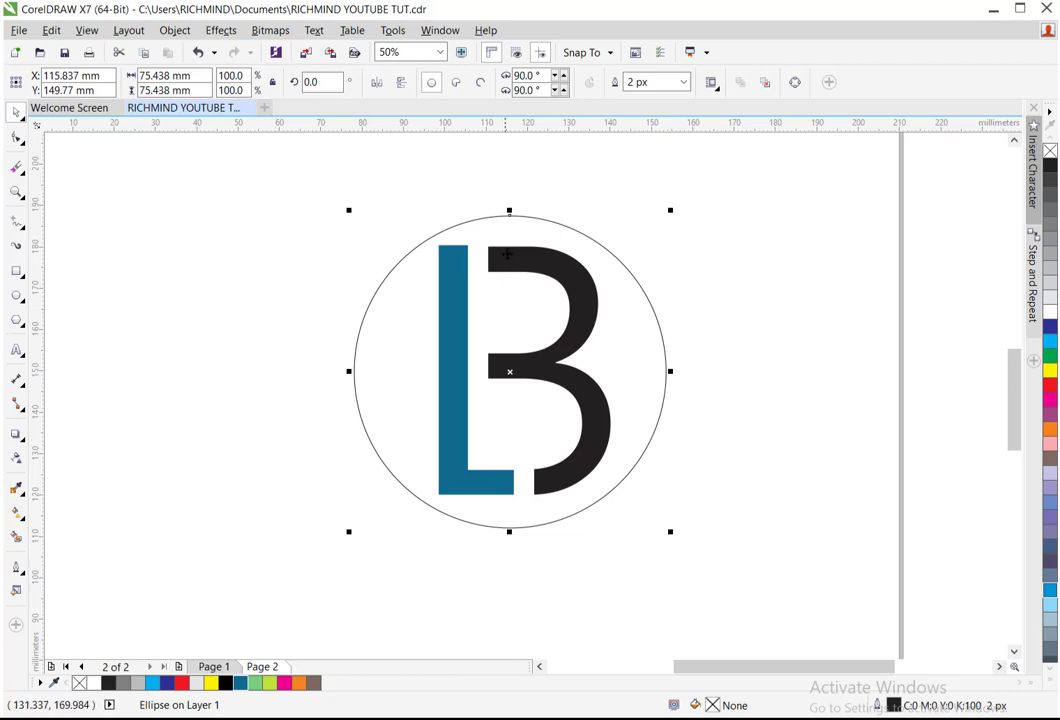
left_click(816, 319)
left_click(448, 264)
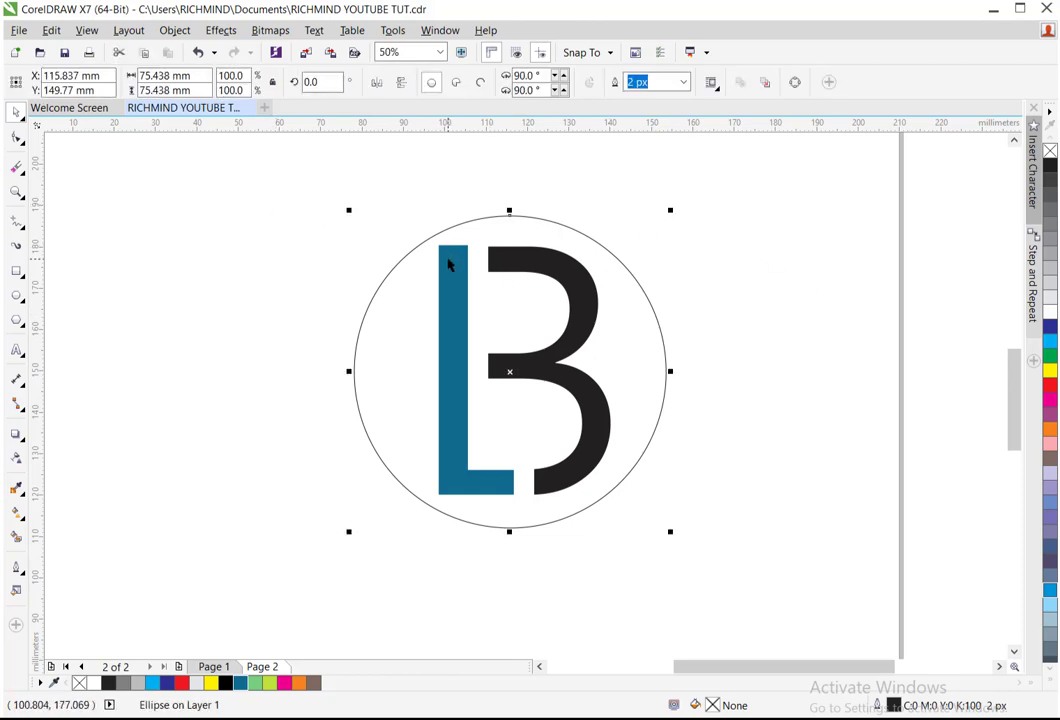
left_click(519, 267)
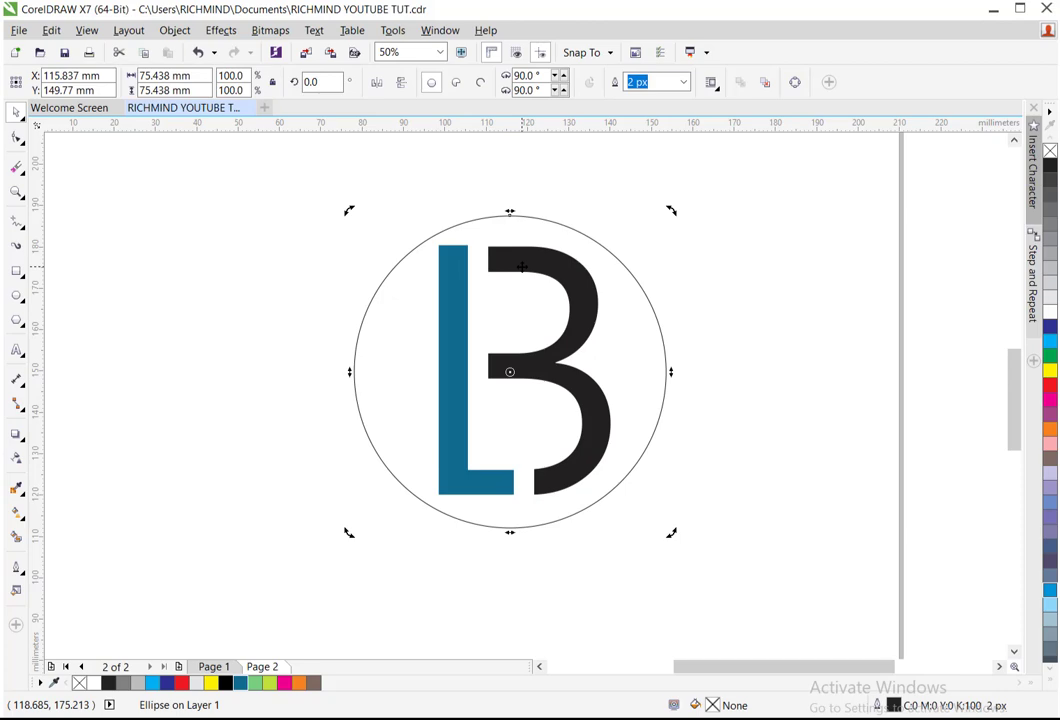
left_click(729, 272)
left_click(634, 350)
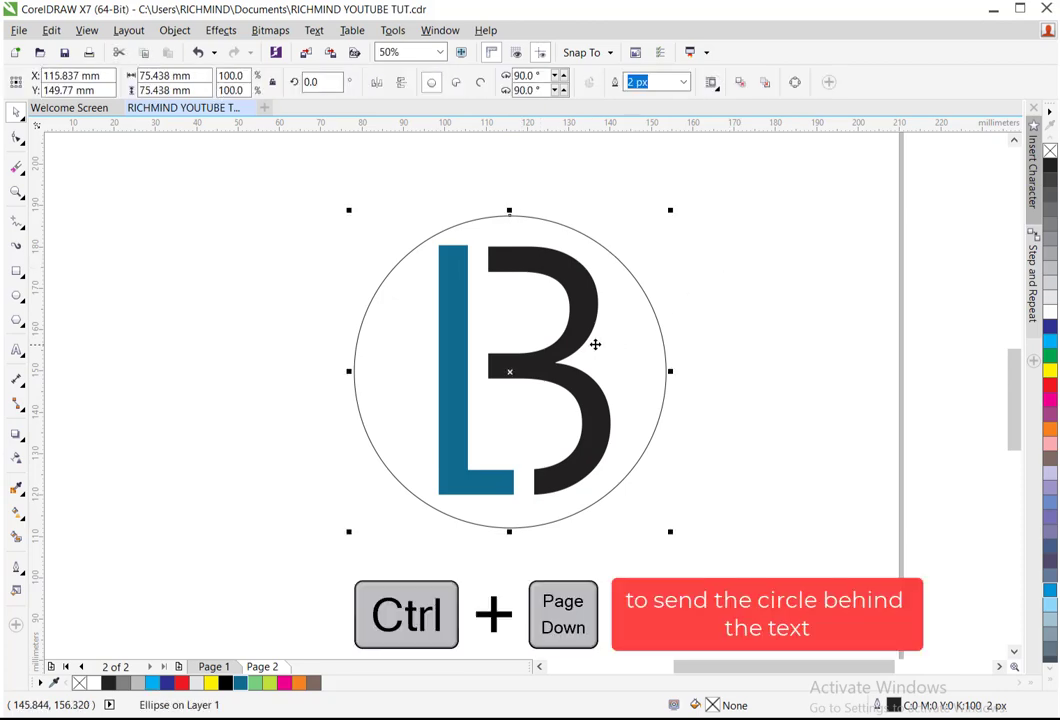
left_click(460, 267)
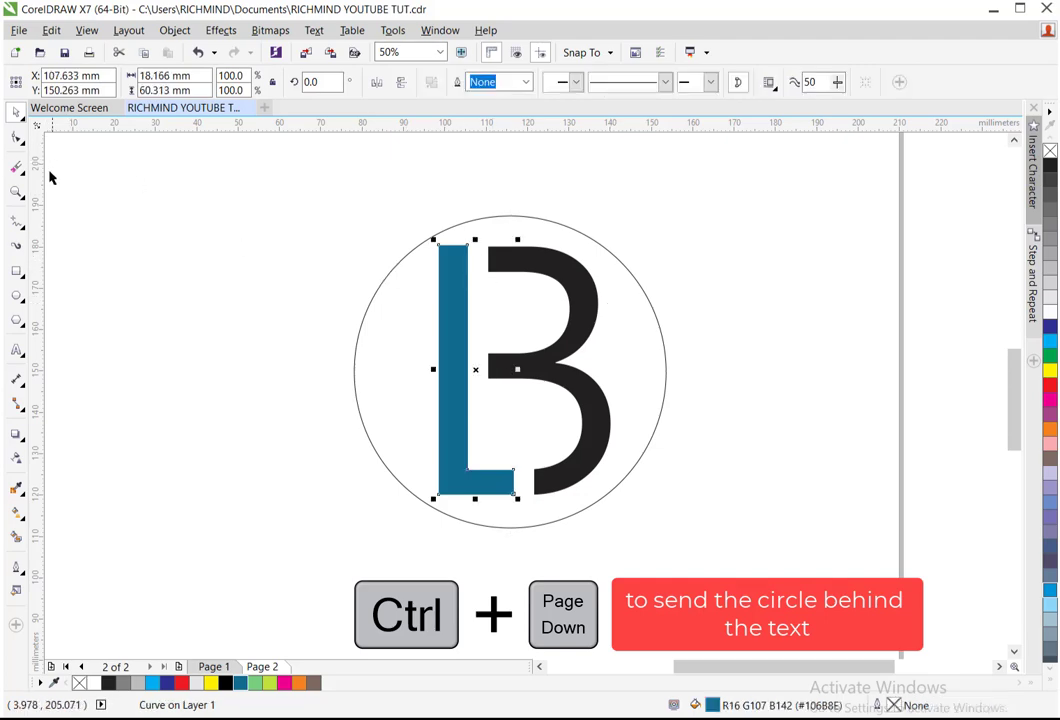
Draw a rectangle about 4.6 mm wide and 8.8 mm high from the circle's top edge down into the B's upper arm
left_click(16, 272)
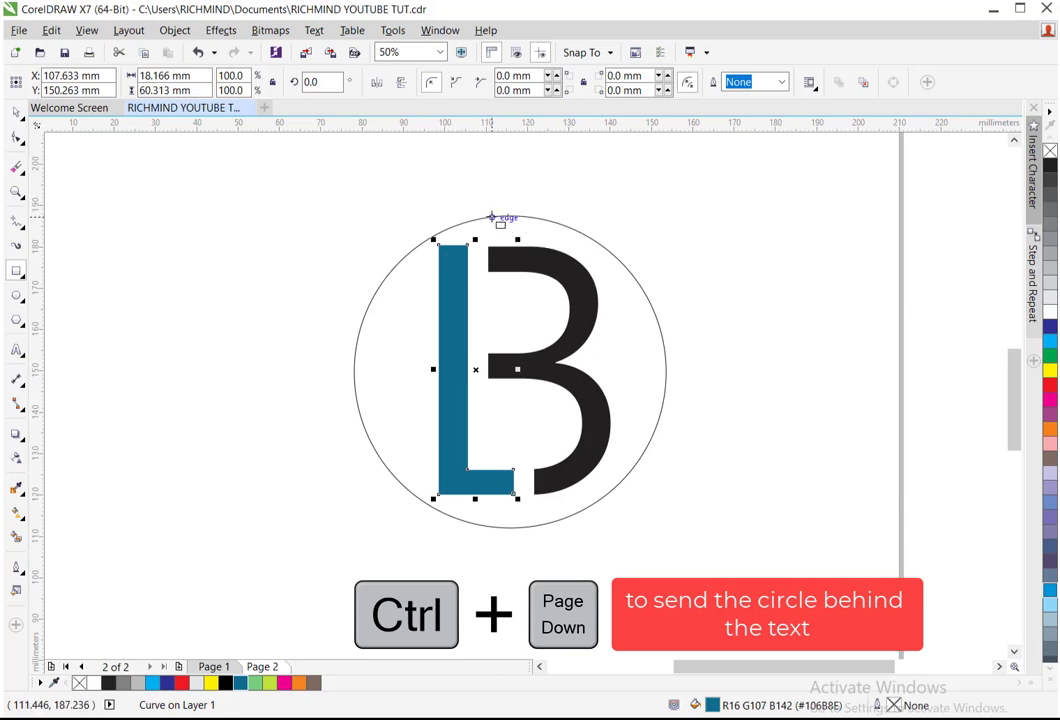
left_click_drag(491, 217, 516, 257)
Nudge the rectangle flush with the straight end of the B's upper arm and fill it dark blue
left_click(16, 192)
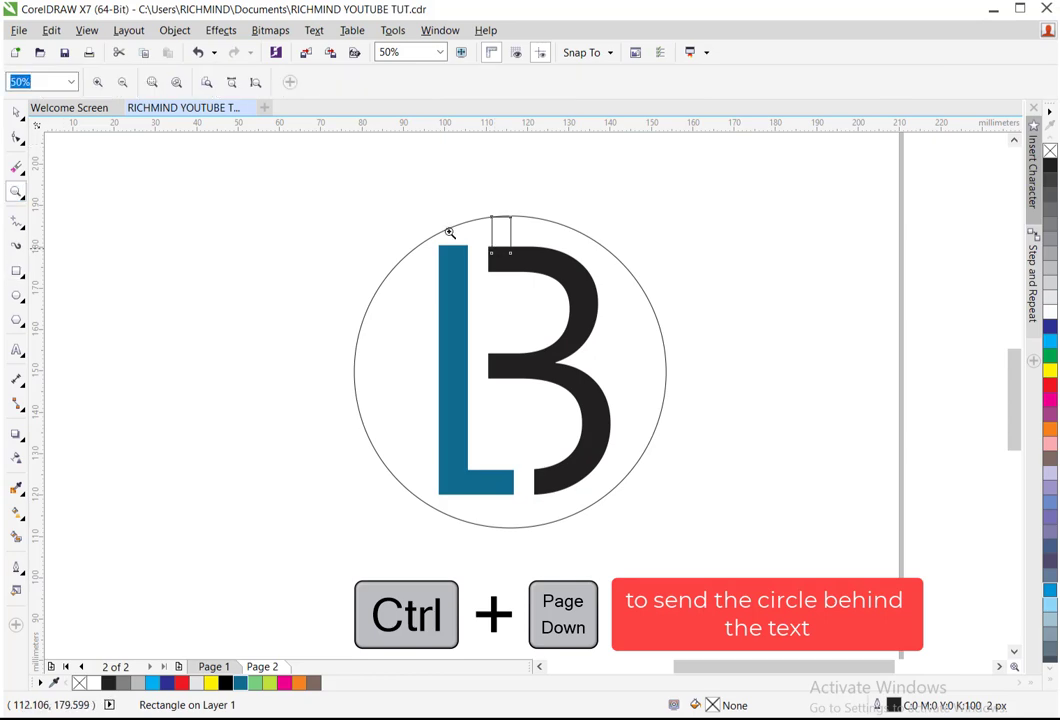
left_click_drag(386, 196, 715, 416)
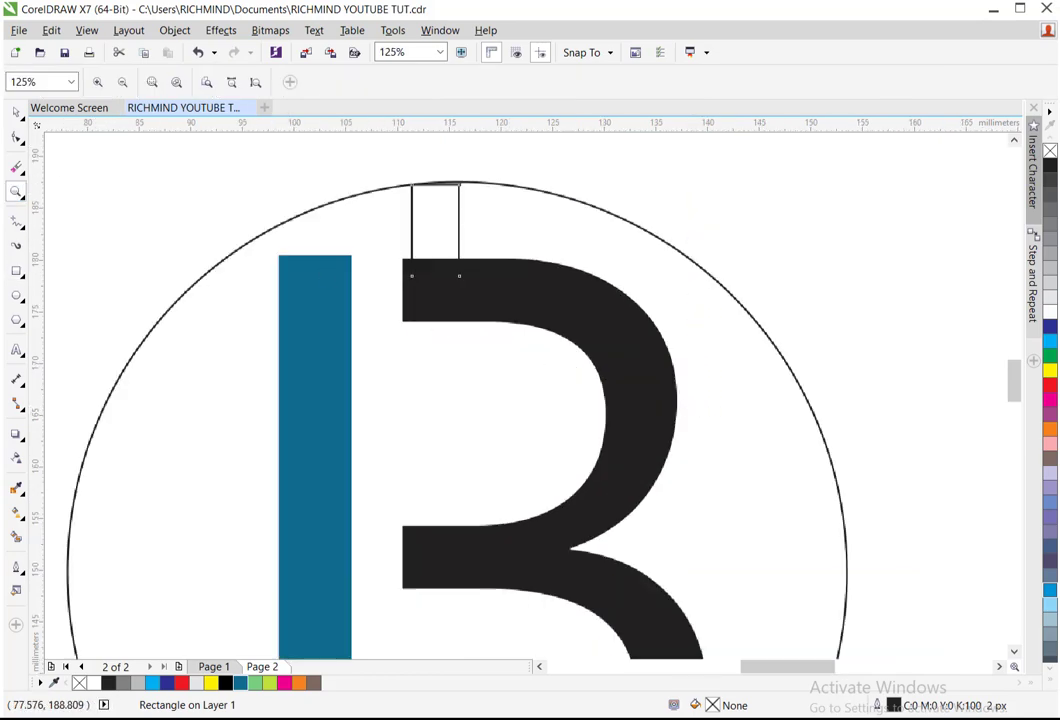
left_click(17, 115)
key("Left")
key("Left")
key("Left")
key("Left")
key("Left")
key("Left")
key("Left")
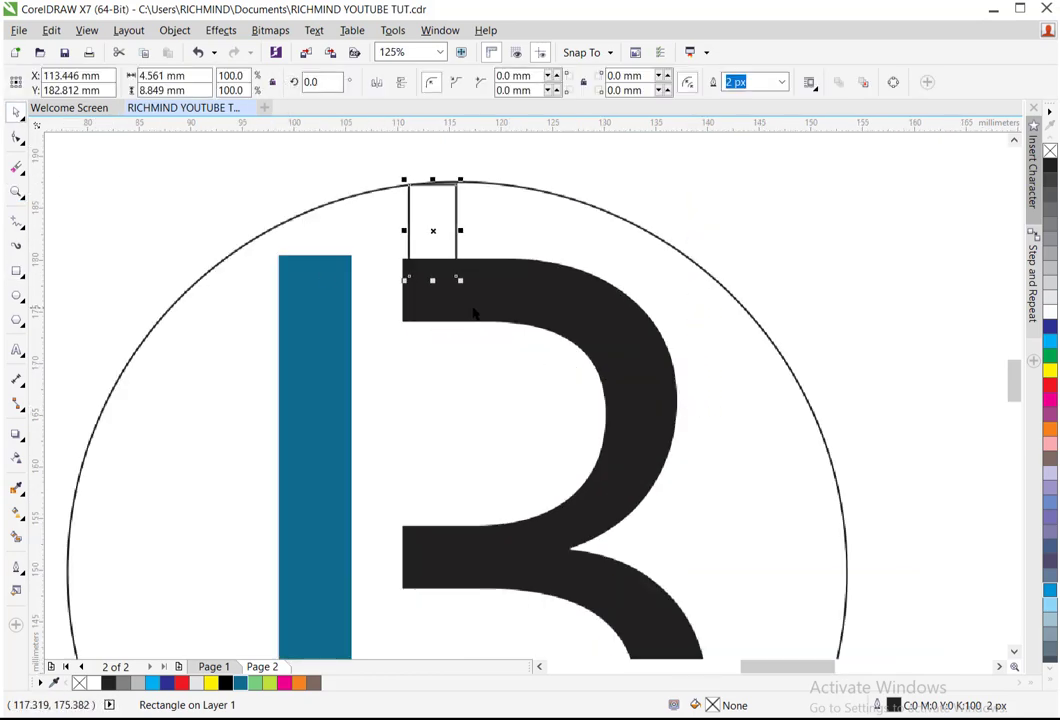
key("Left")
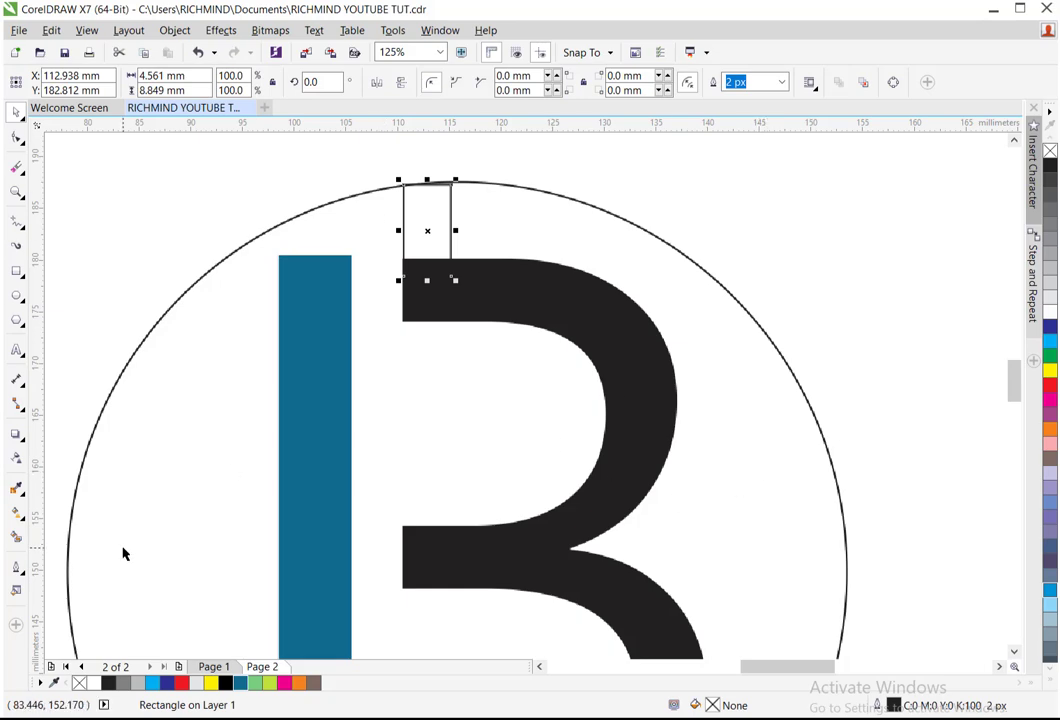
left_click(167, 682)
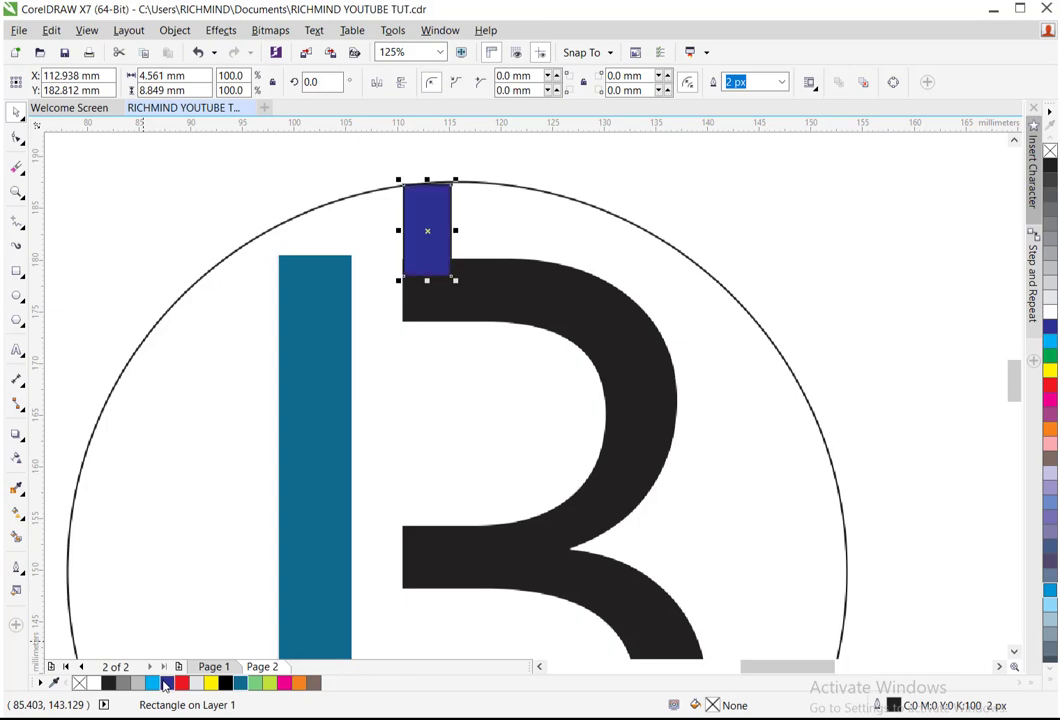
Send the circle backward behind the B
left_click(569, 316, "shift")
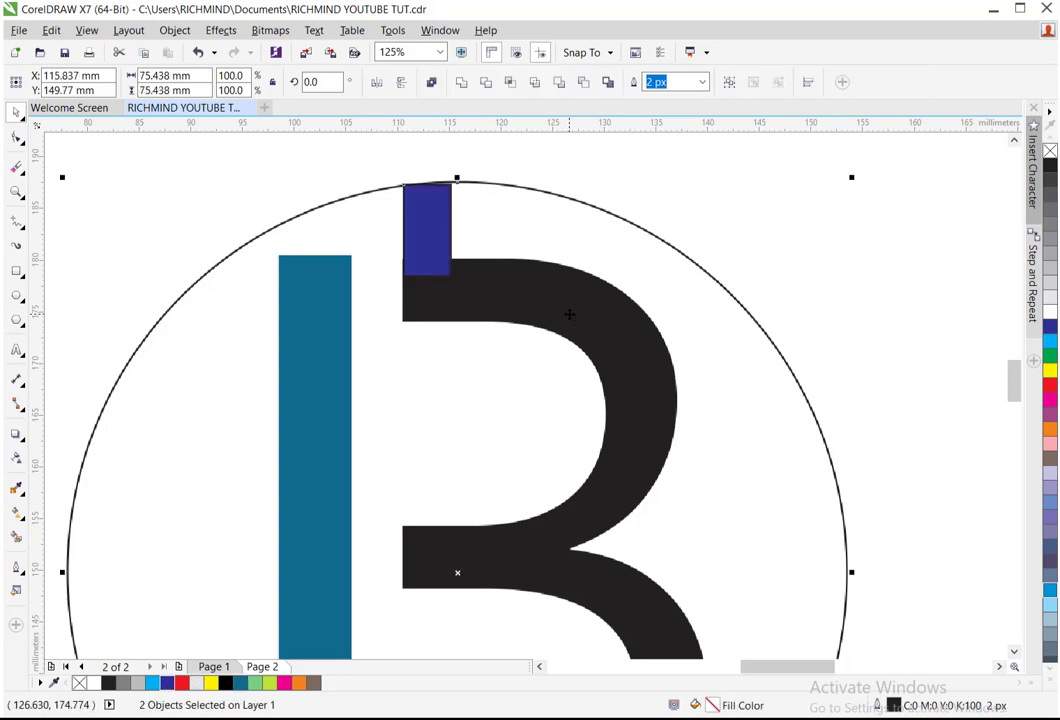
left_click(923, 275)
left_click(586, 318)
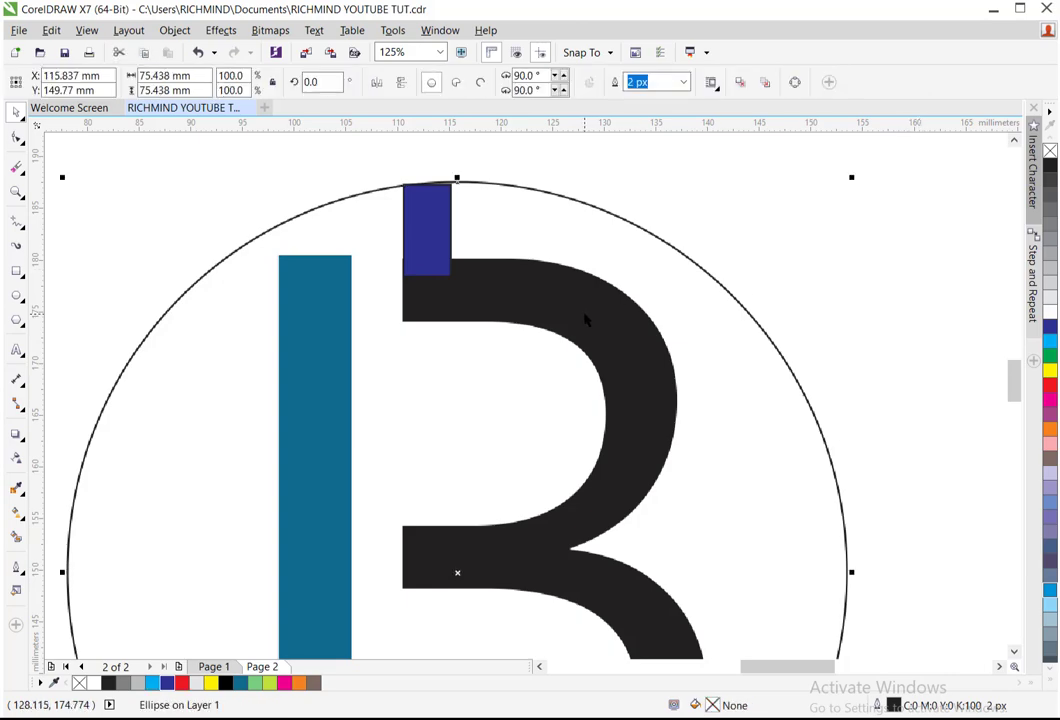
left_click(661, 187)
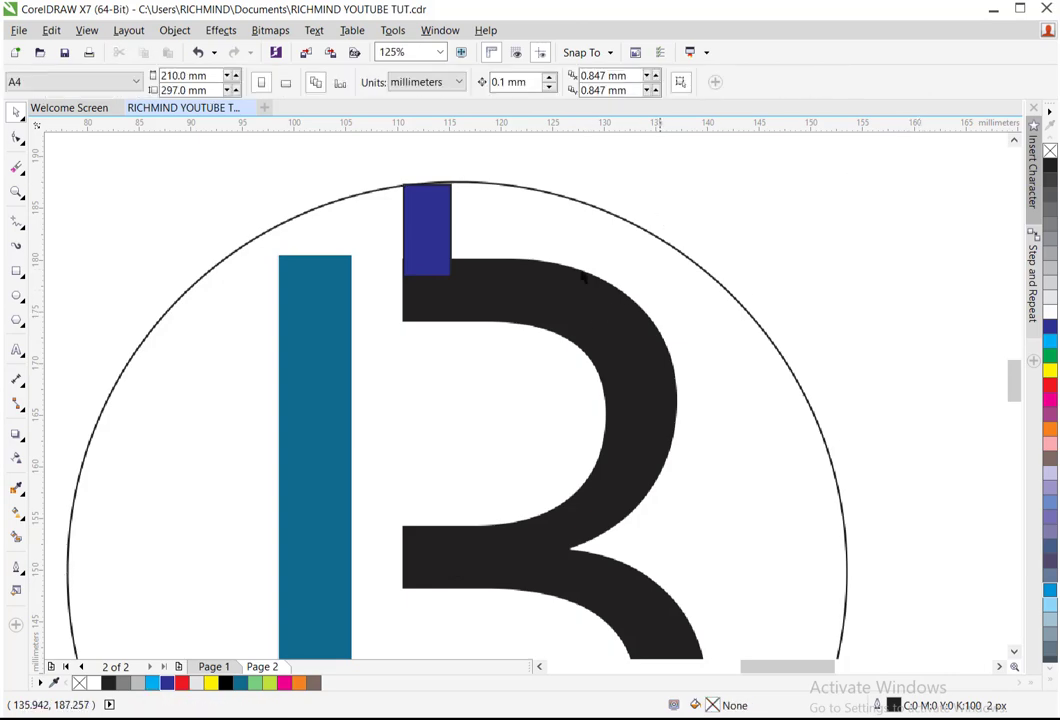
Weld the B and the dark blue rectangle into one shape
left_click(516, 304)
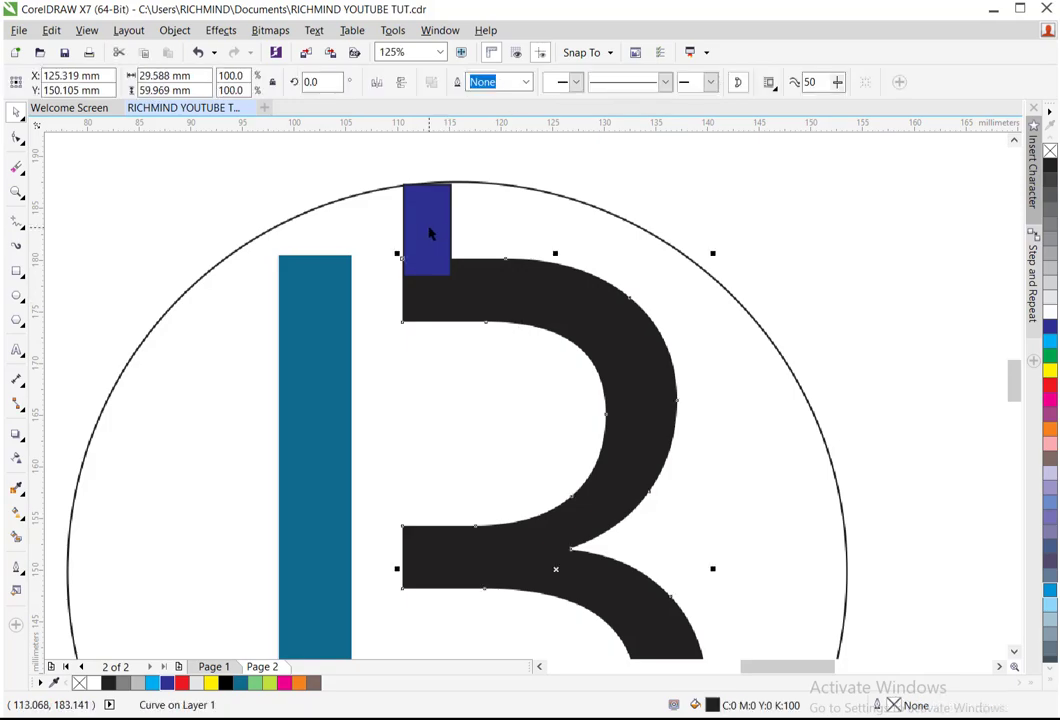
left_click(430, 233, "shift")
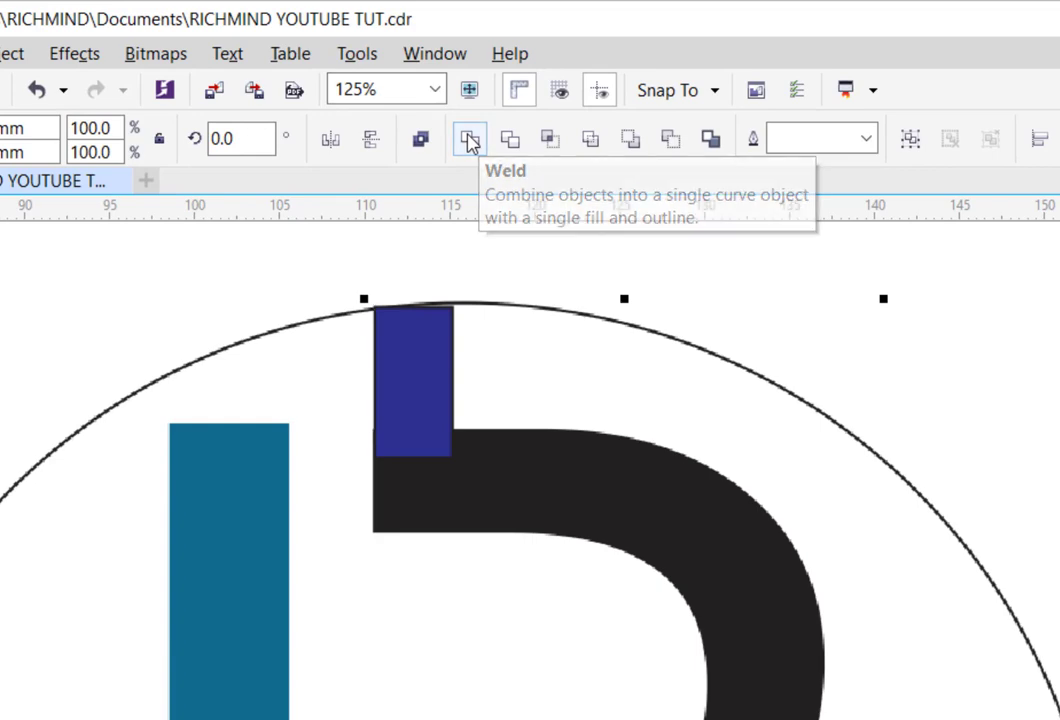
left_click(470, 141)
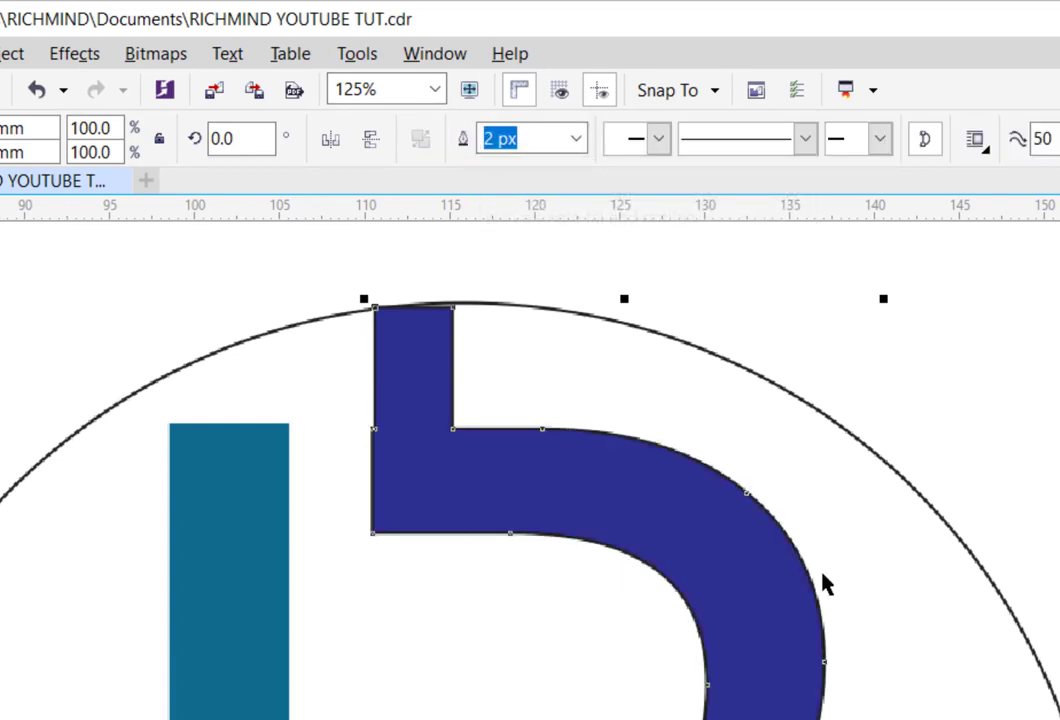
Undo the weld of the B and the dark blue rectangle
left_click(800, 337)
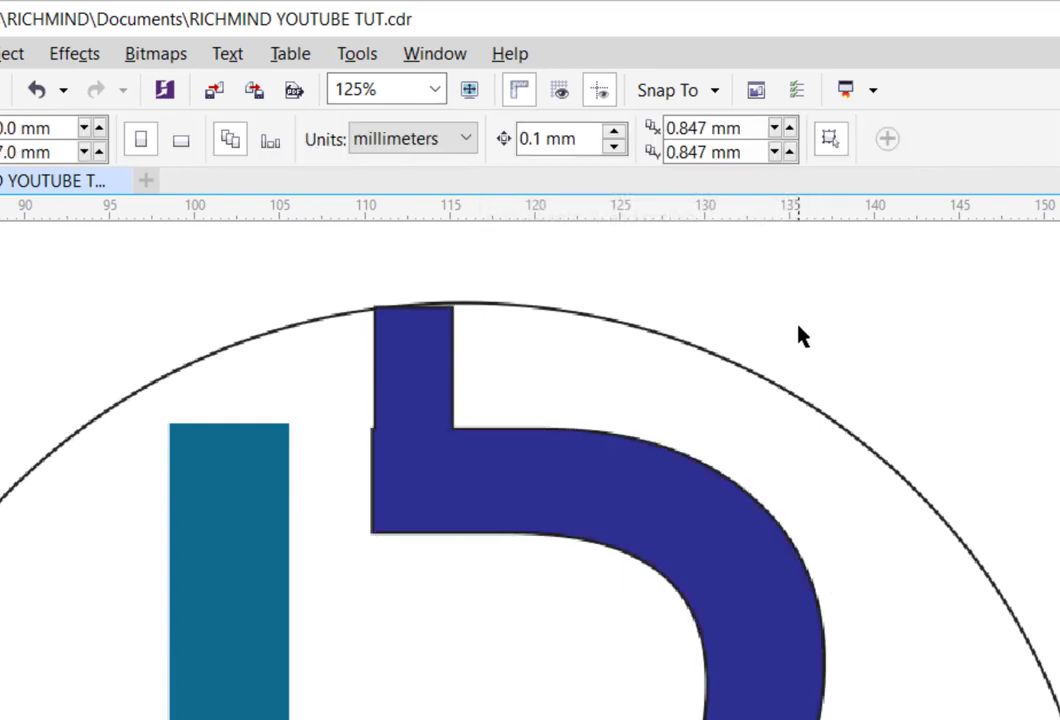
key("ctrl+z")
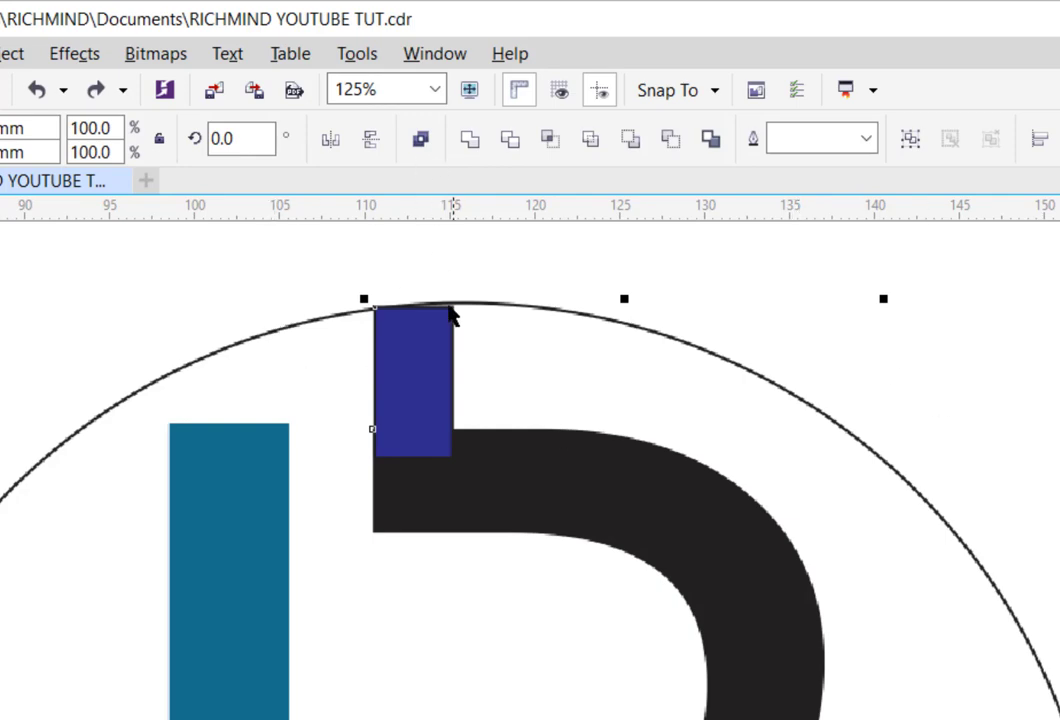
left_click(426, 341)
left_click(423, 264)
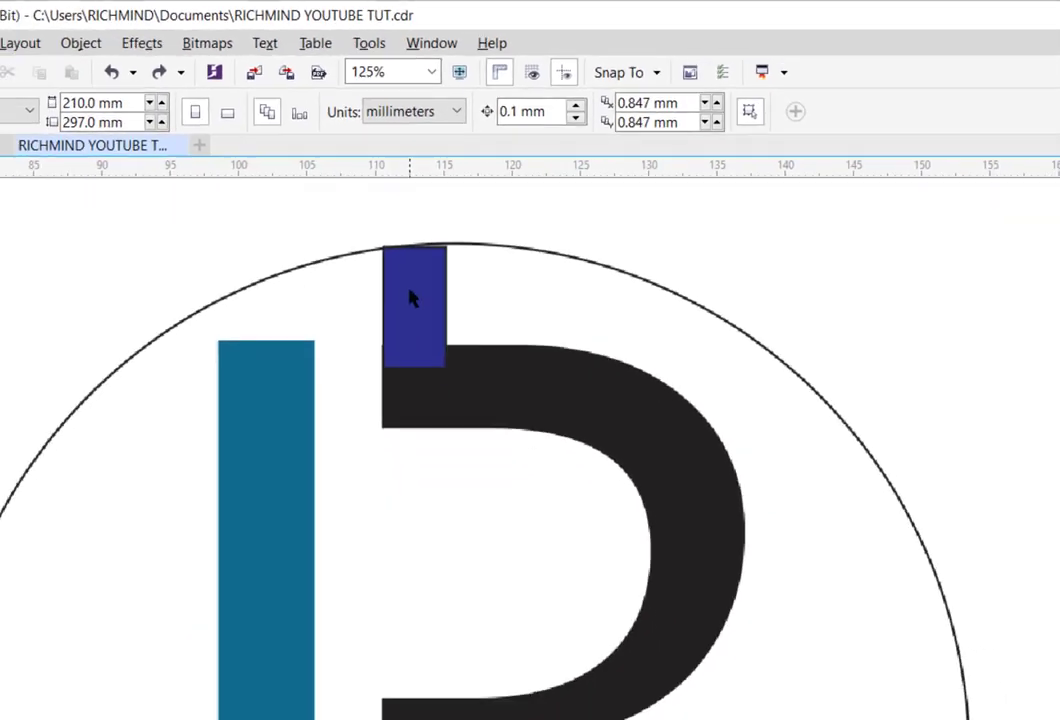
Stretch the dark blue rectangle upward past the circle's edge to a height of about 10.1 mm and remove its outline
left_click(408, 350)
left_click_drag(413, 299, 413, 298)
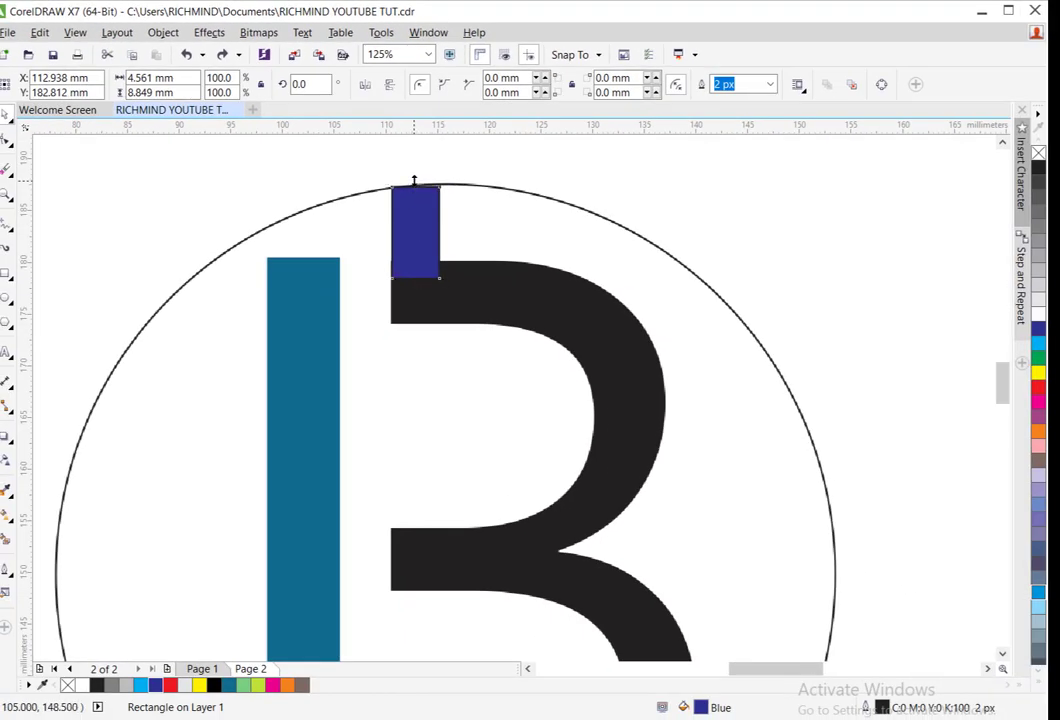
left_click_drag(414, 181, 414, 168)
key("Left")
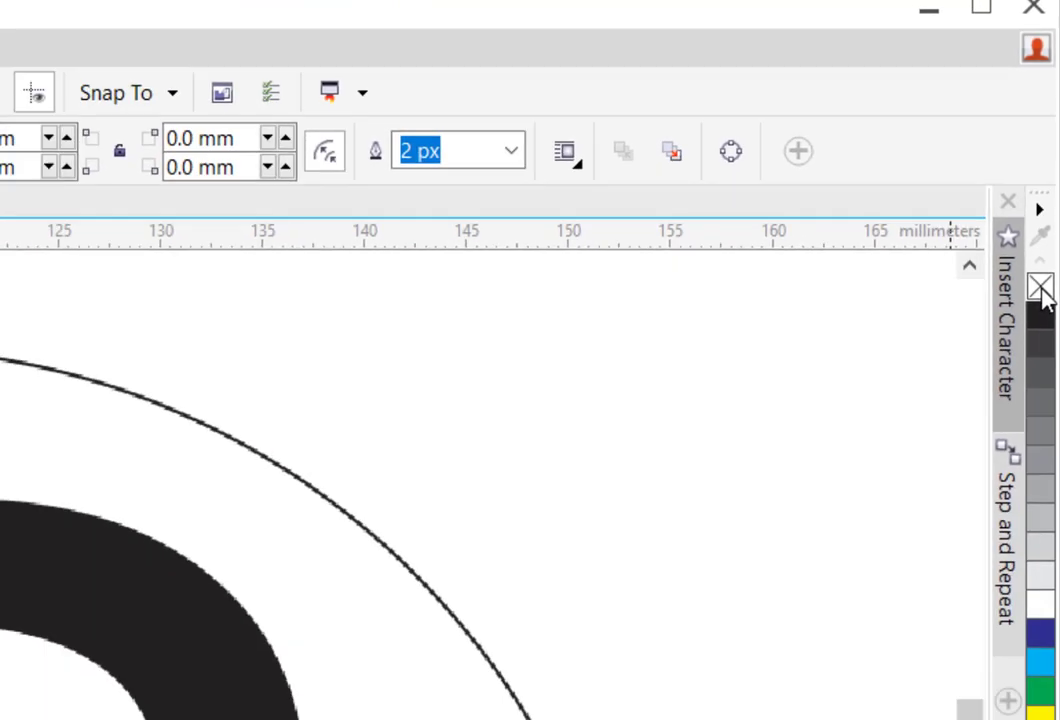
right_click(1036, 374)
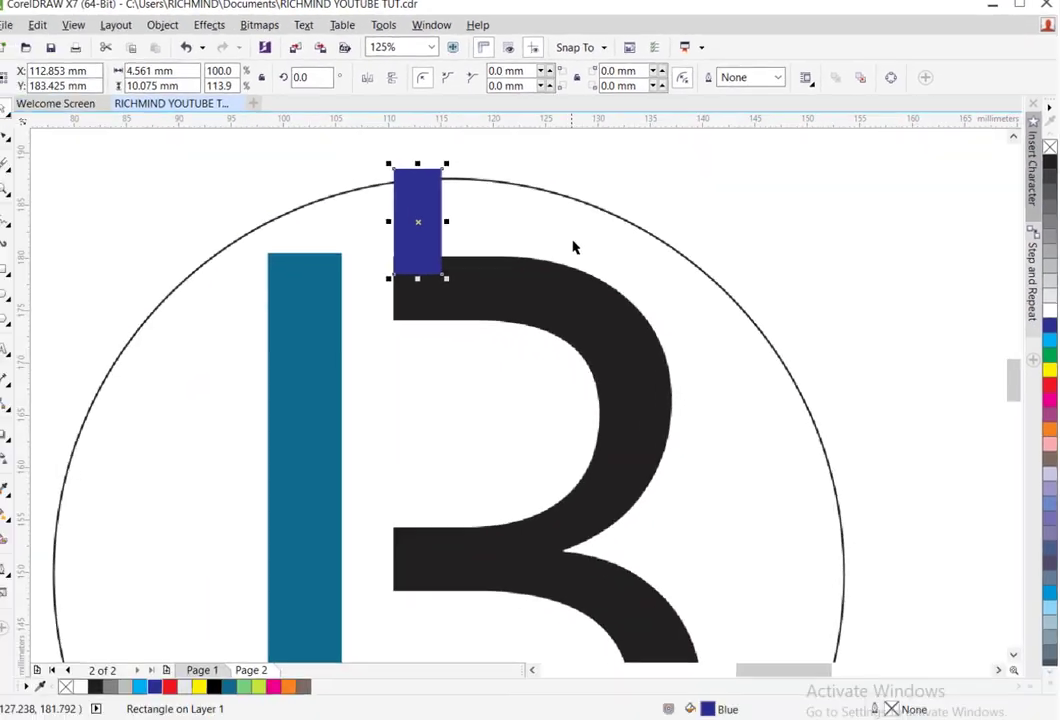
left_click(666, 159)
Nudge the dark blue rectangle left so that it sits flush with the straight end of the B's upper arm
left_click(421, 223)
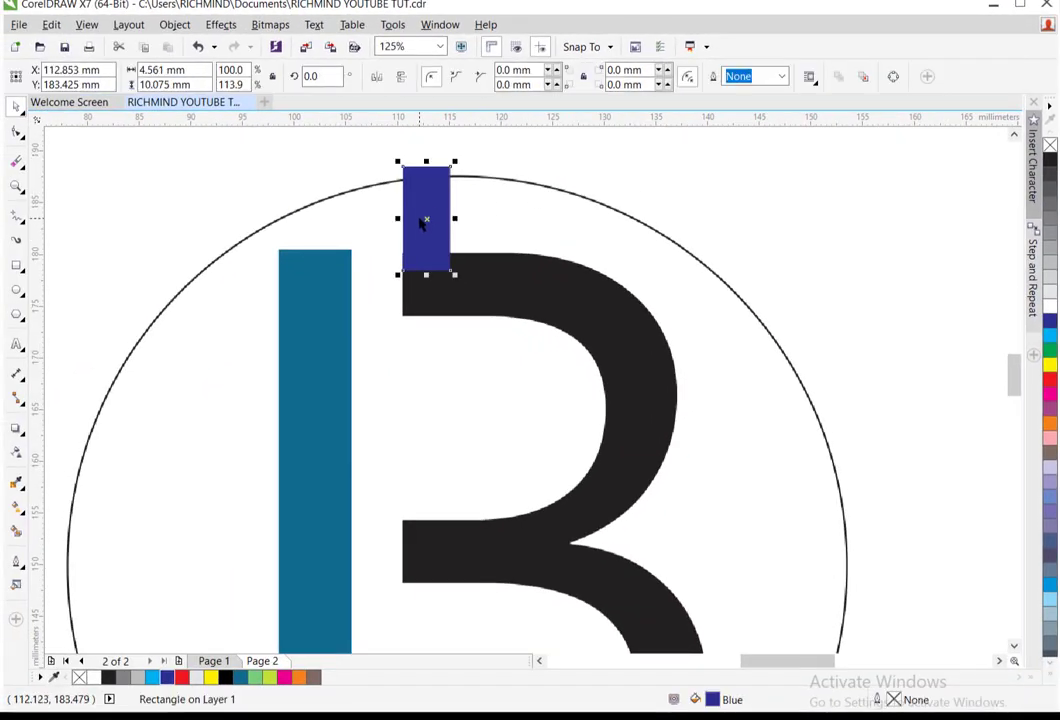
left_click_drag(421, 223, 420, 224)
left_click(362, 194)
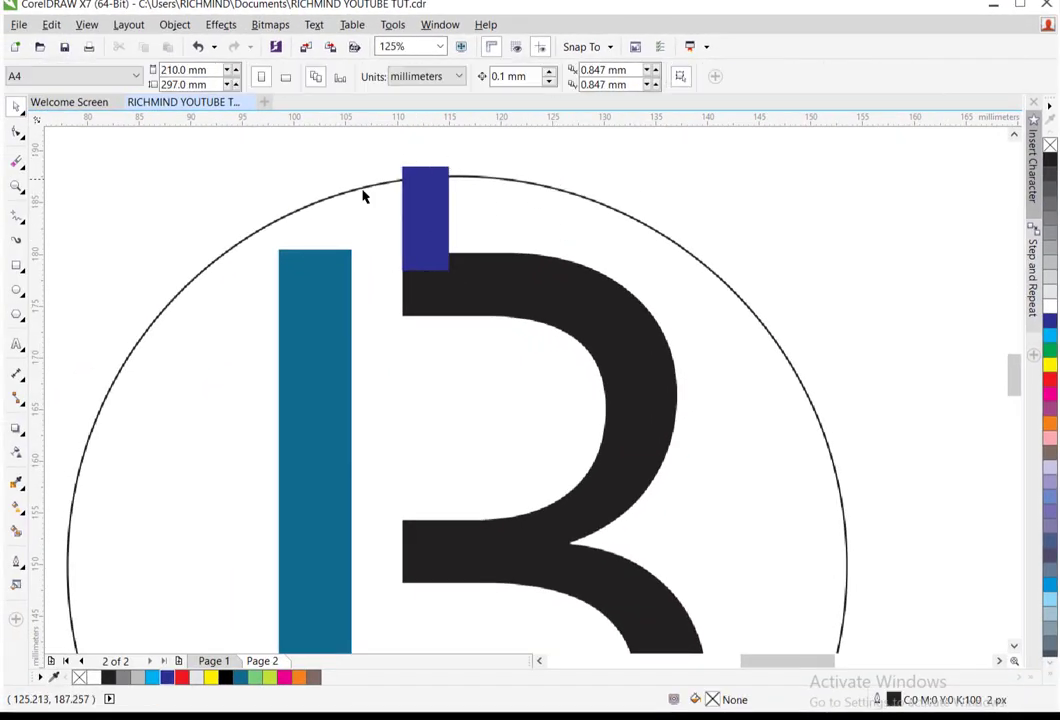
left_click(15, 189)
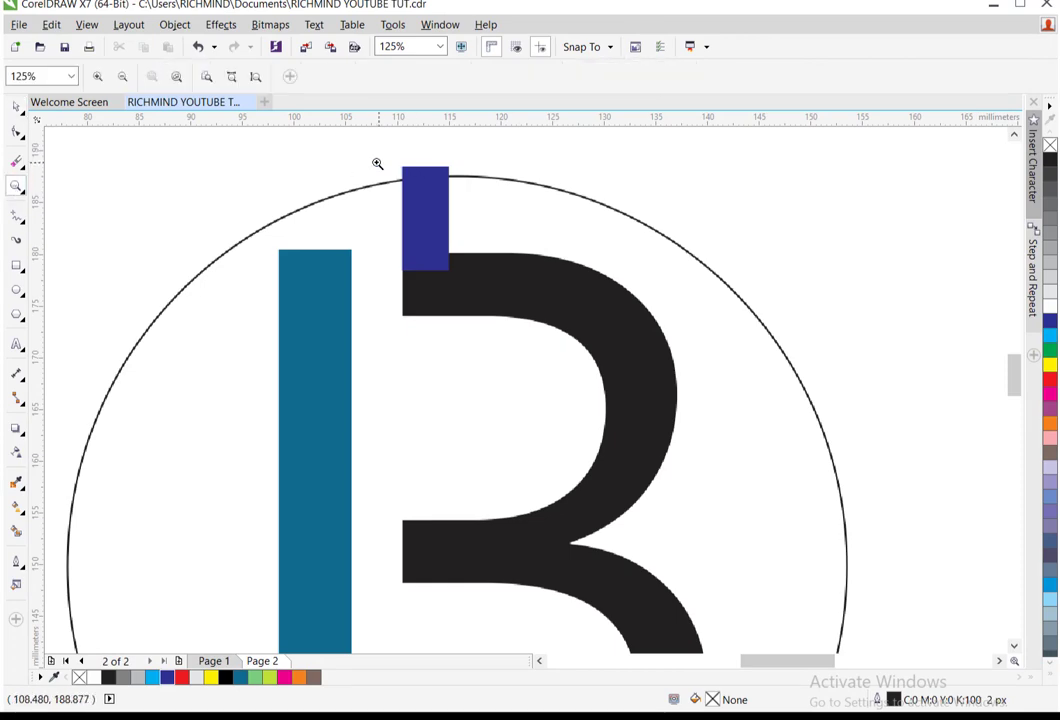
left_click_drag(379, 166, 521, 372)
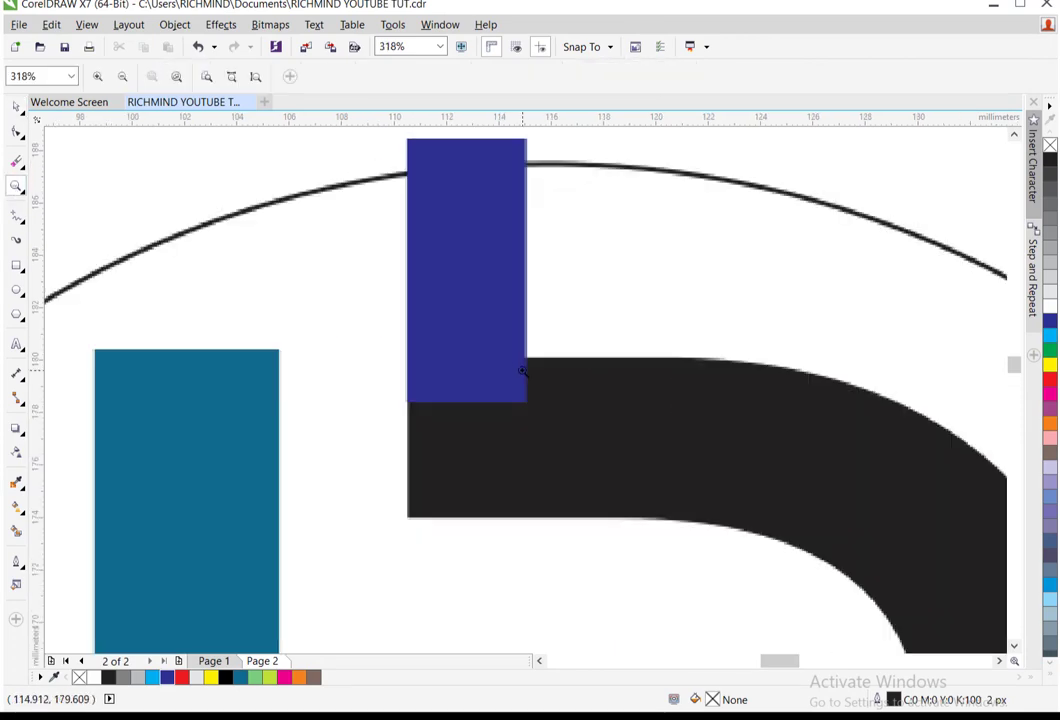
right_click(454, 241)
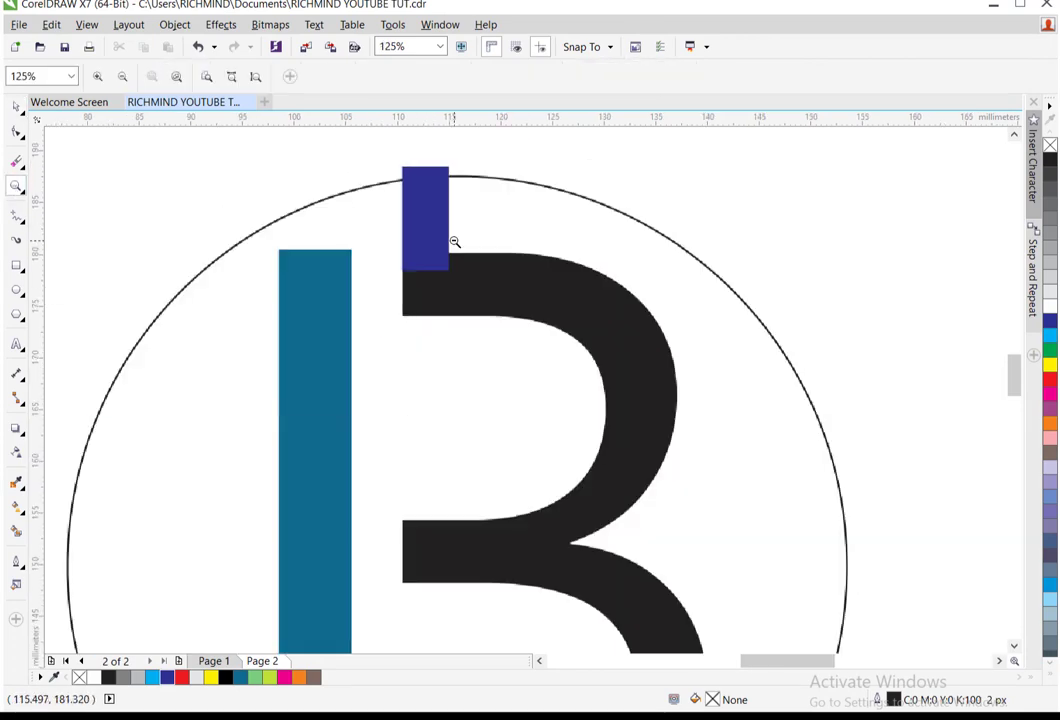
left_click(16, 104)
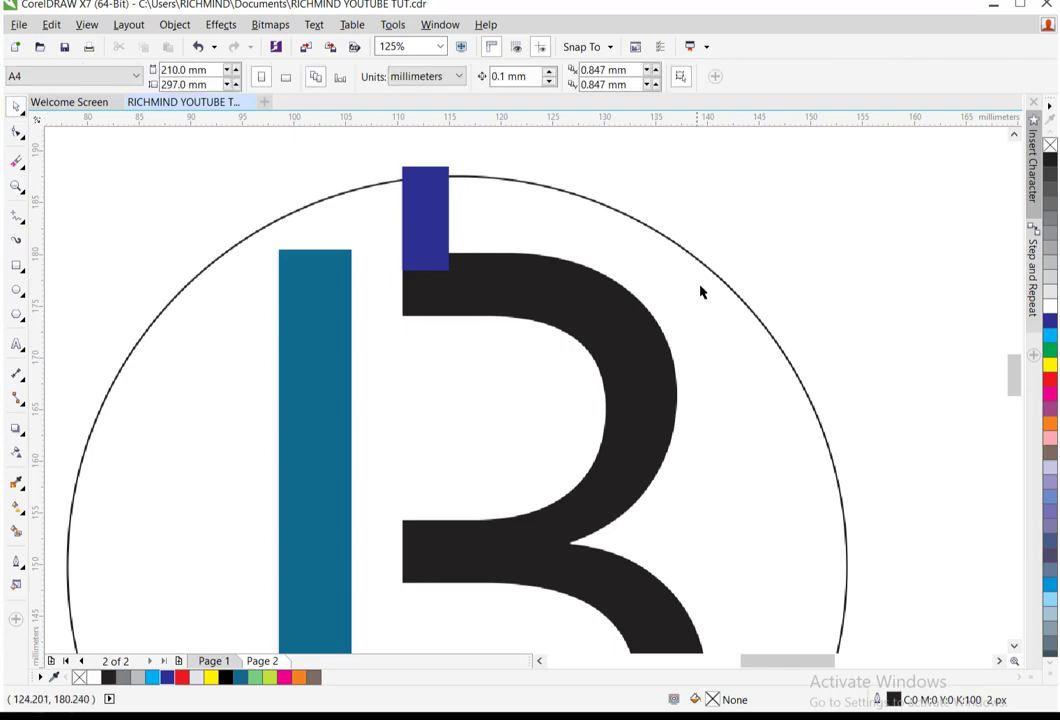
Weld the extended dark blue rectangle to the B
left_click(531, 292)
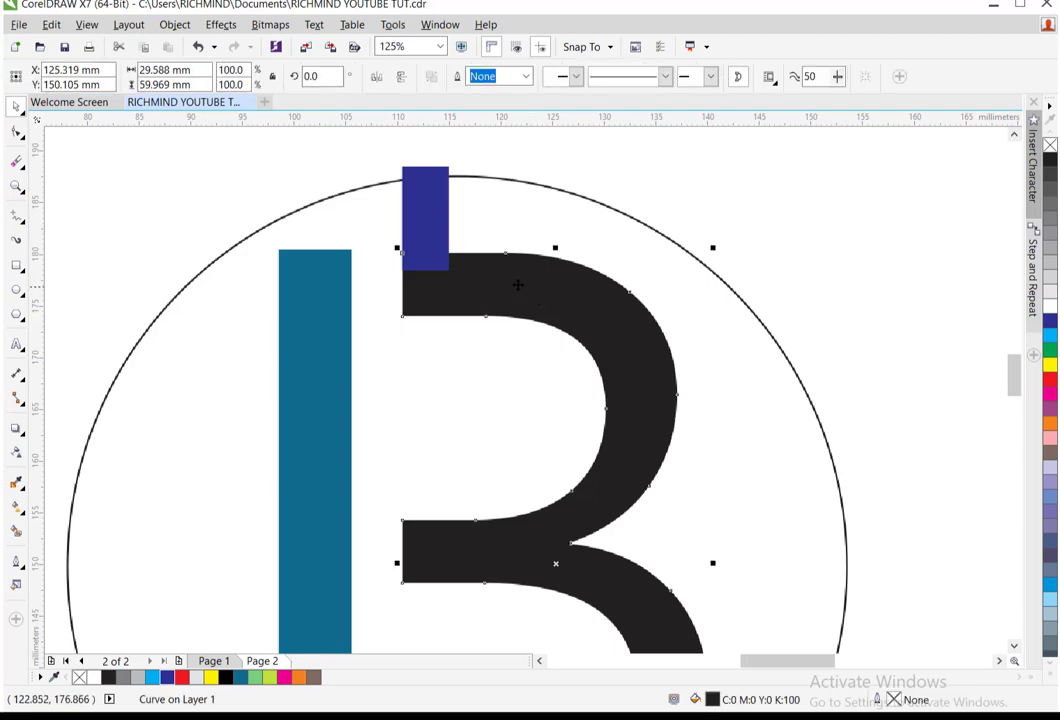
left_click(399, 158)
left_click(421, 213)
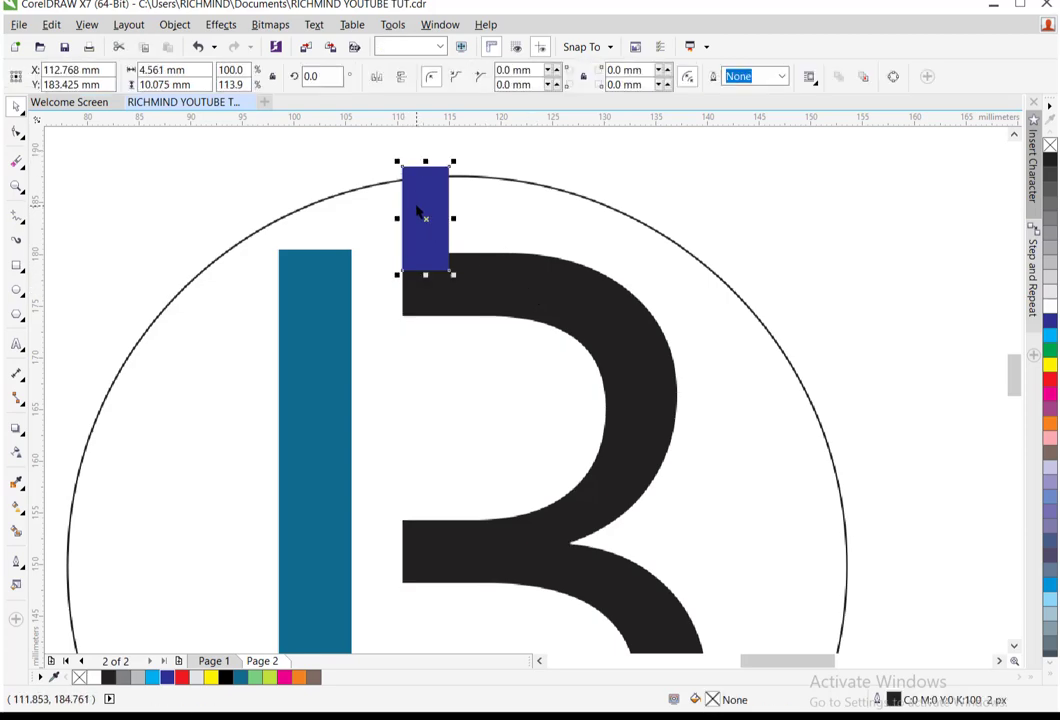
left_click(476, 284, "shift")
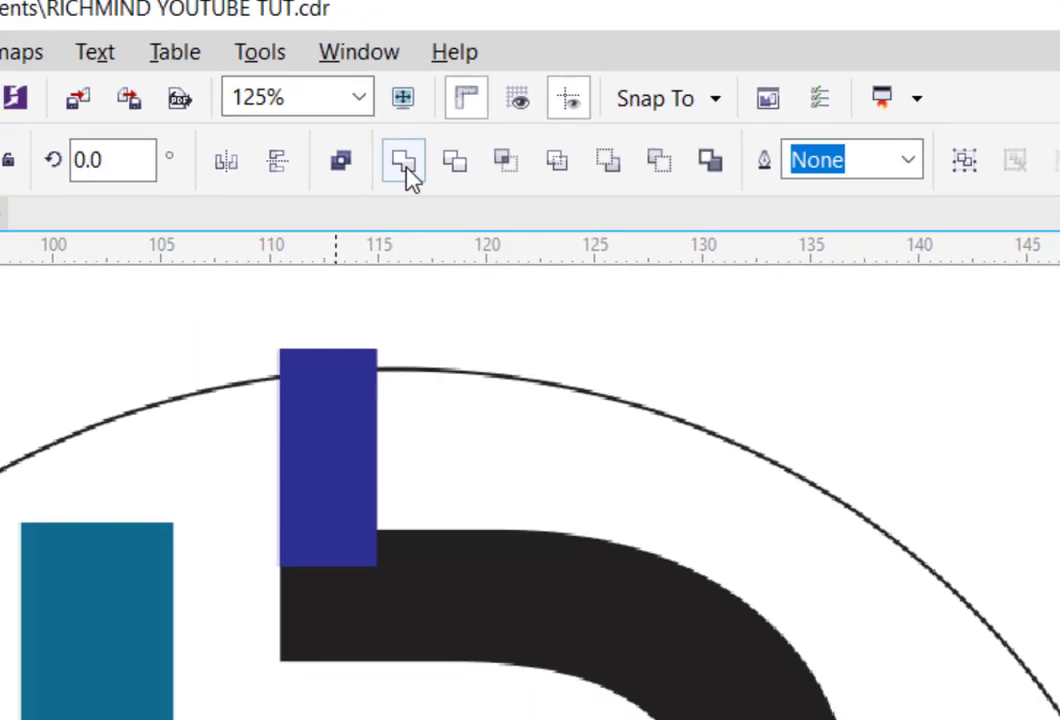
left_click(403, 162)
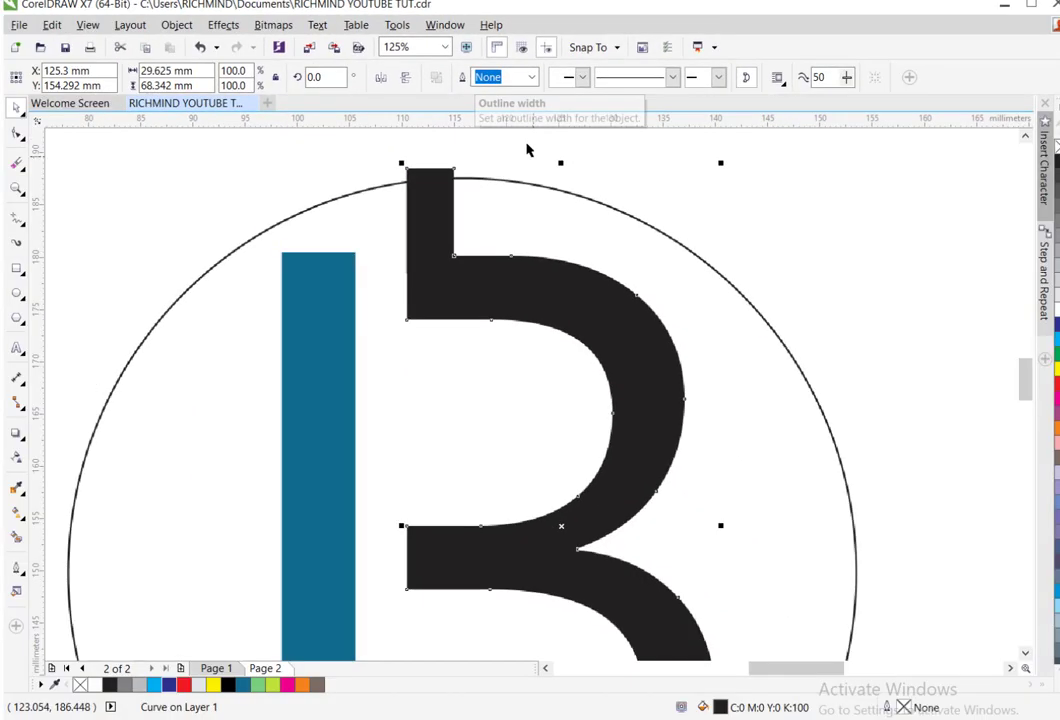
Undo the latest weld so that the rectangle and the B are separate objects again
left_click(18, 190)
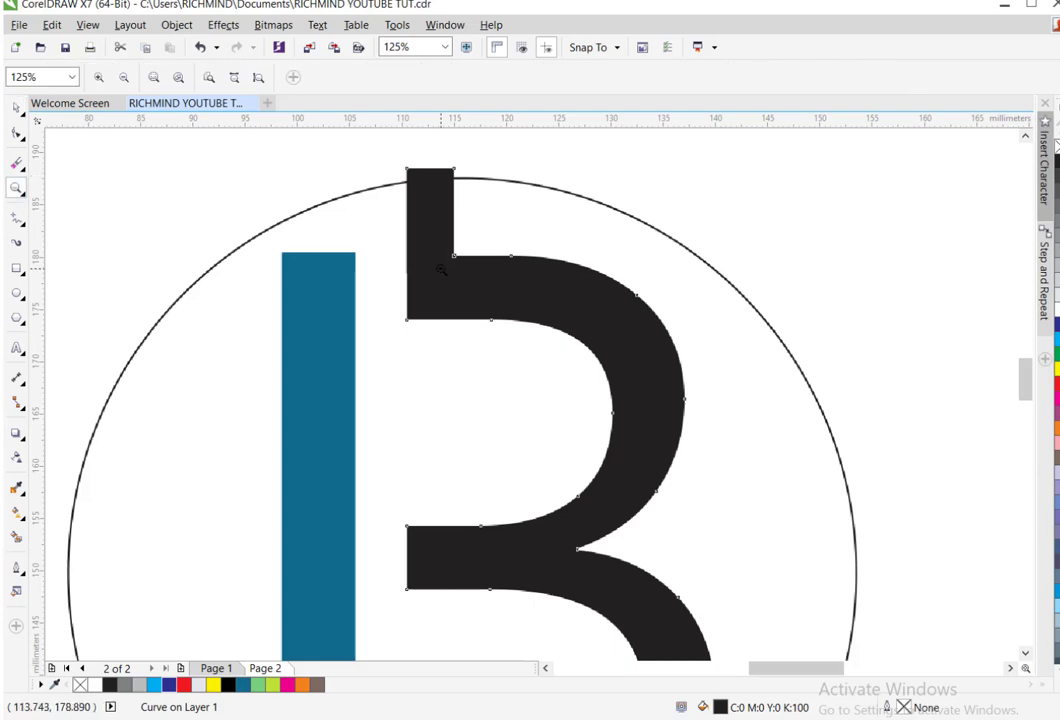
right_click(441, 268)
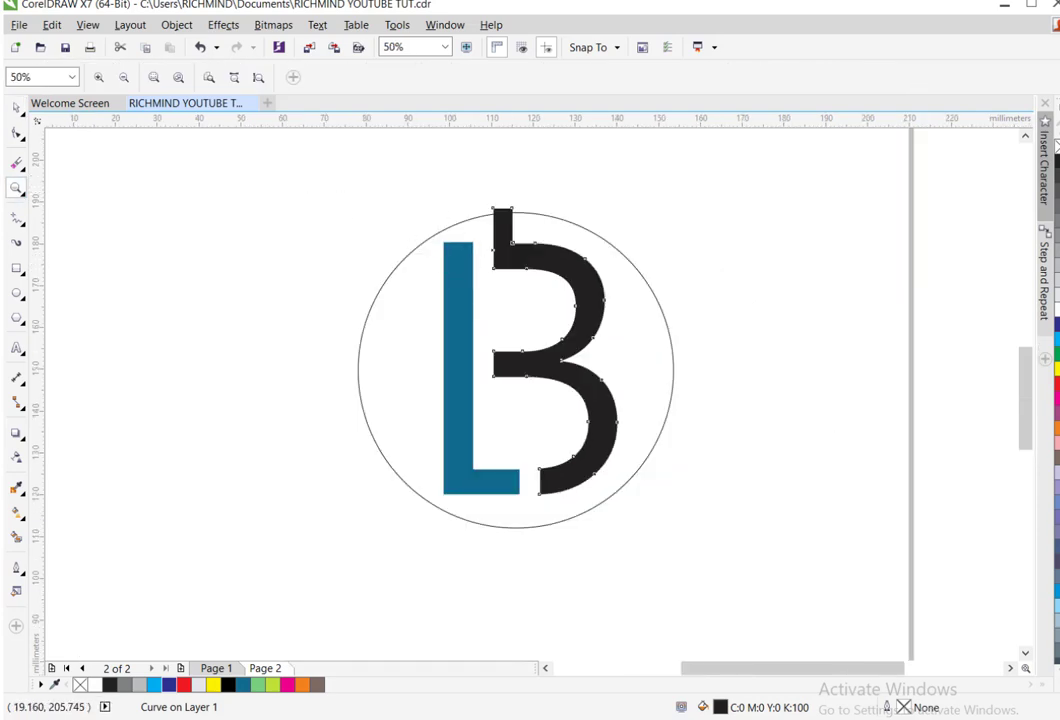
left_click(17, 112)
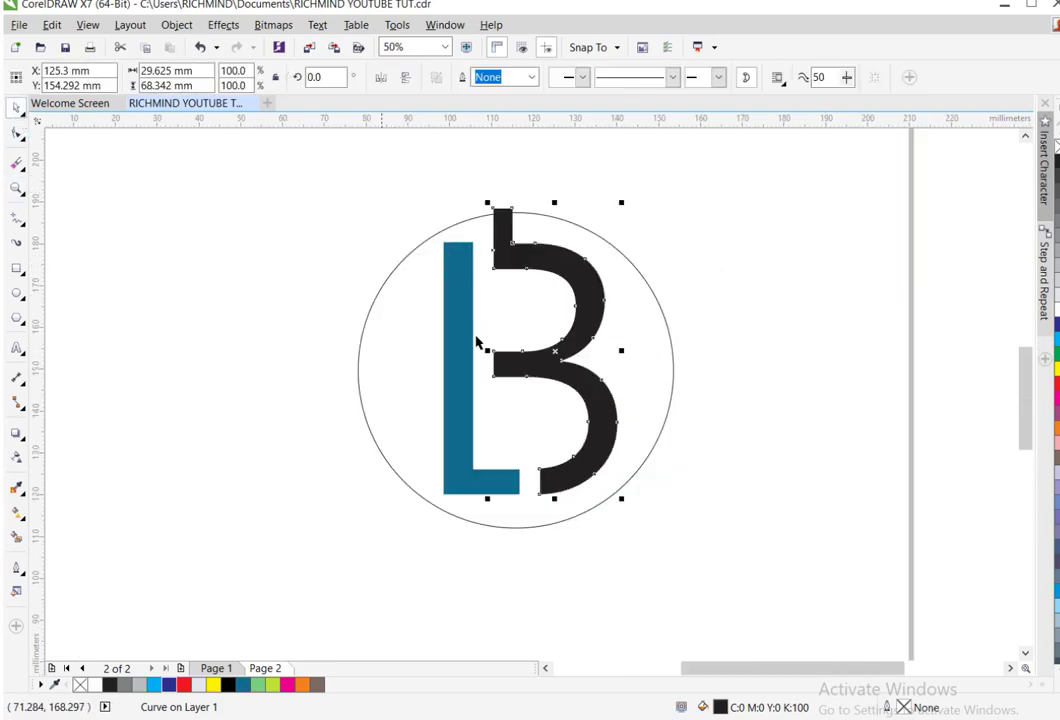
key("ctrl+z")
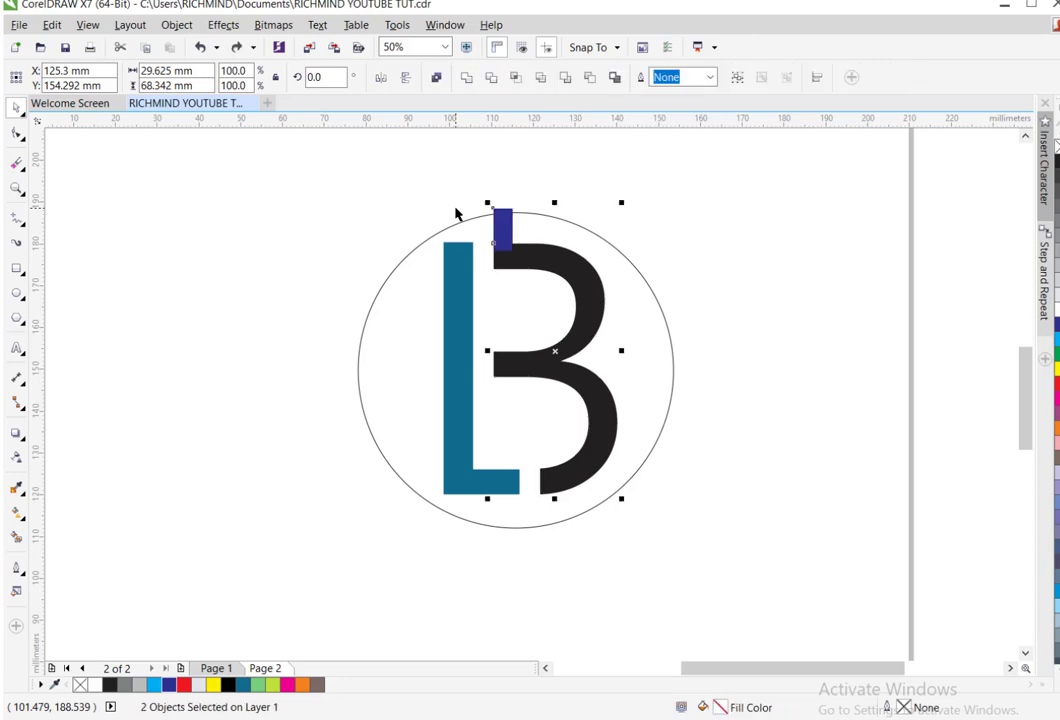
Place a copy of the dark blue rectangle from the end of the L's foot down across the circle's bottom edge
left_click(536, 165)
left_click(502, 228)
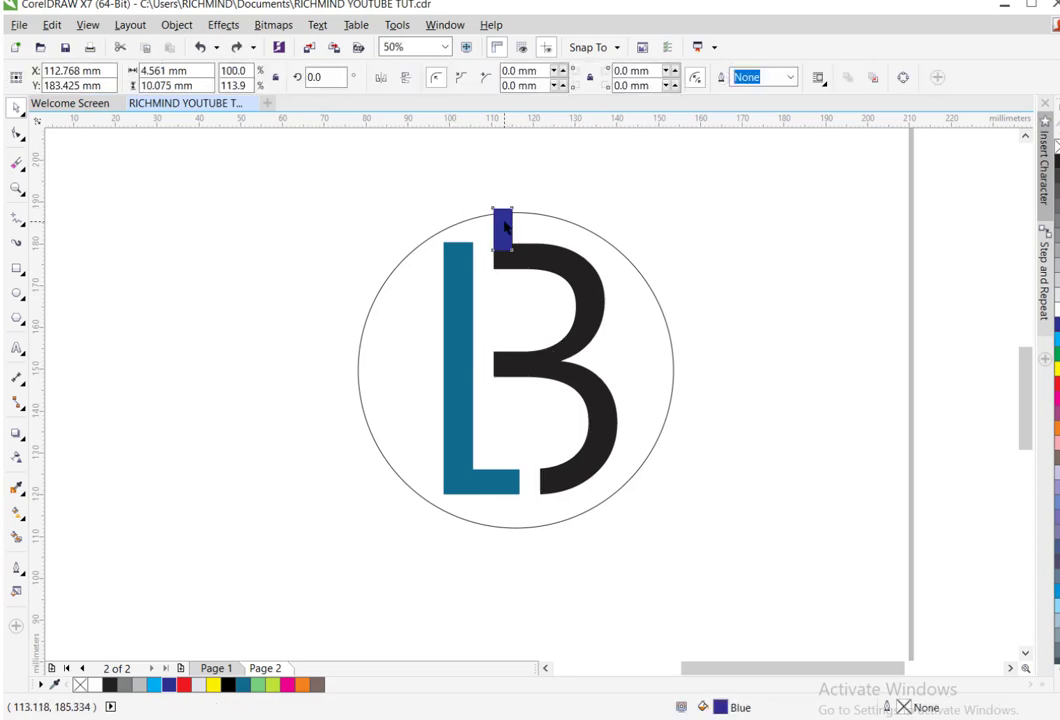
left_click_drag(502, 228, 511, 503)
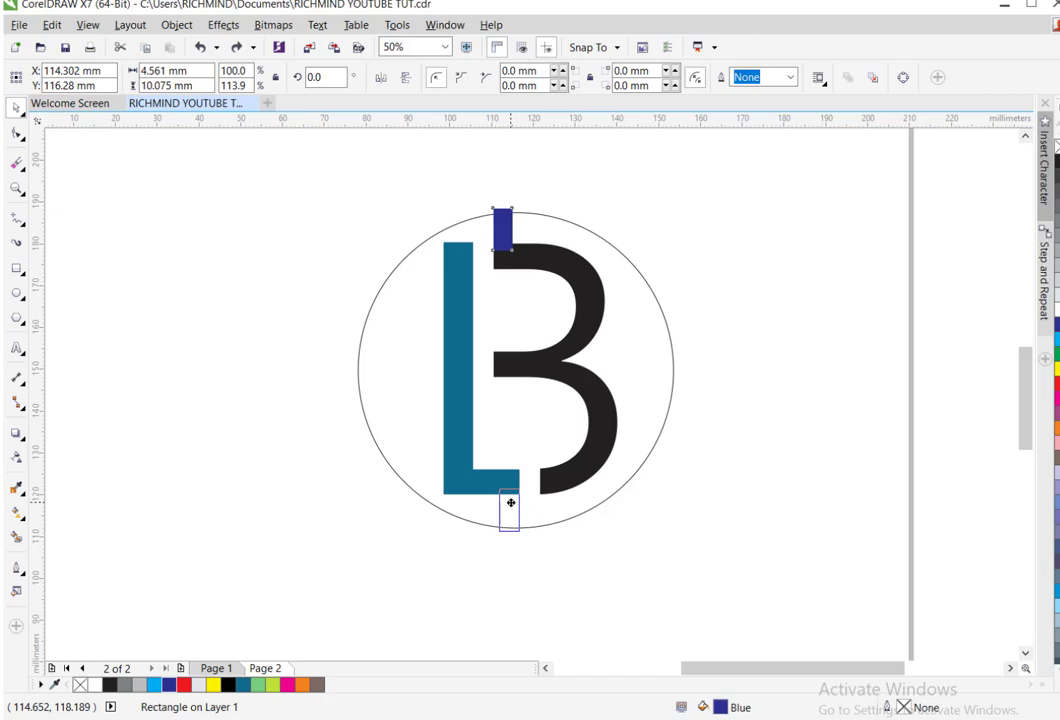
left_click_drag(511, 503, 510, 508)
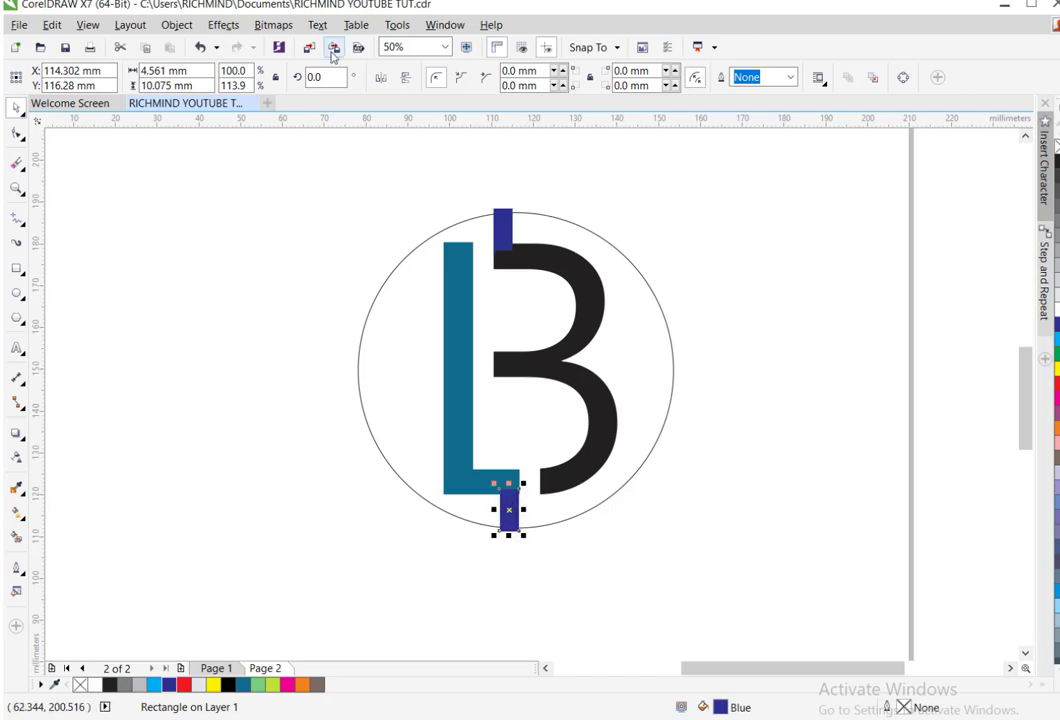
Place two spare copies of the top rectangle outside the circle, one at its lower left and one at its upper right
left_click(503, 235)
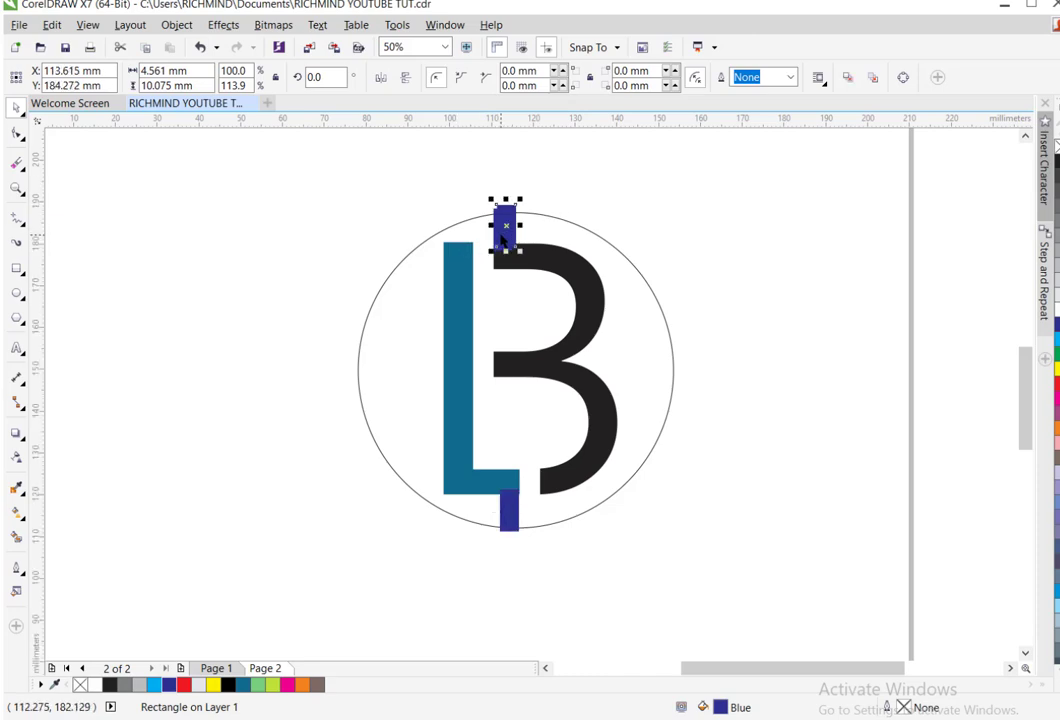
left_click_drag(512, 217, 450, 537)
right_click(450, 537)
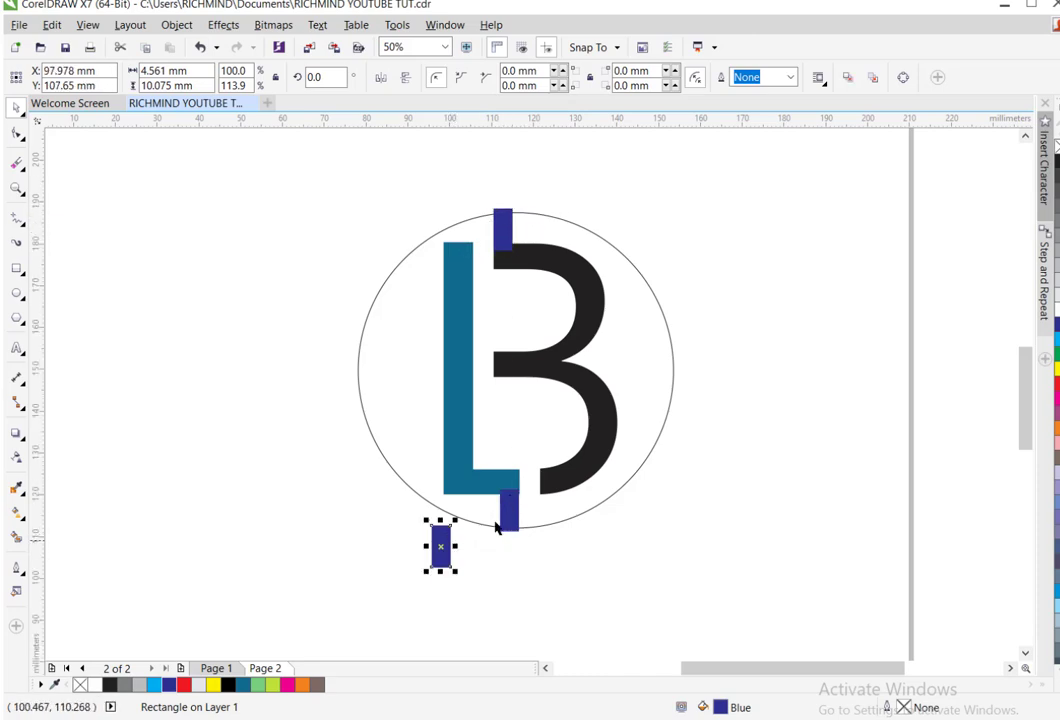
left_click_drag(502, 222, 694, 237)
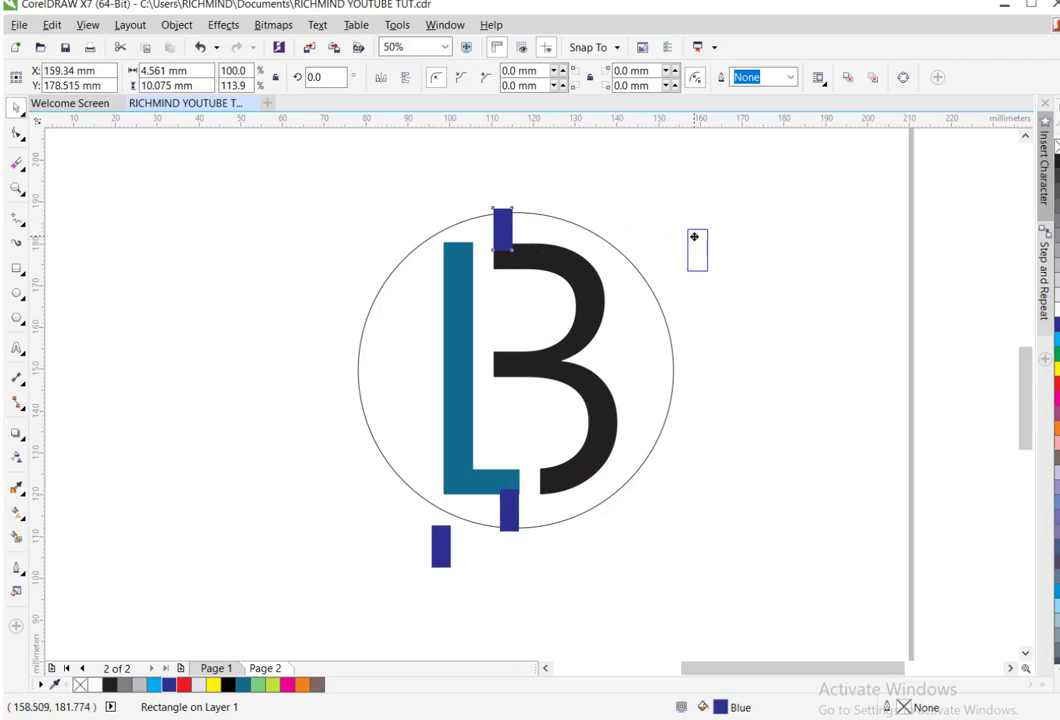
right_click(693, 234)
Try placing two more rectangle copies, at the circle's upper left and lower right, and undo both
left_click_drag(694, 237, 747, 442)
right_click(215, 248)
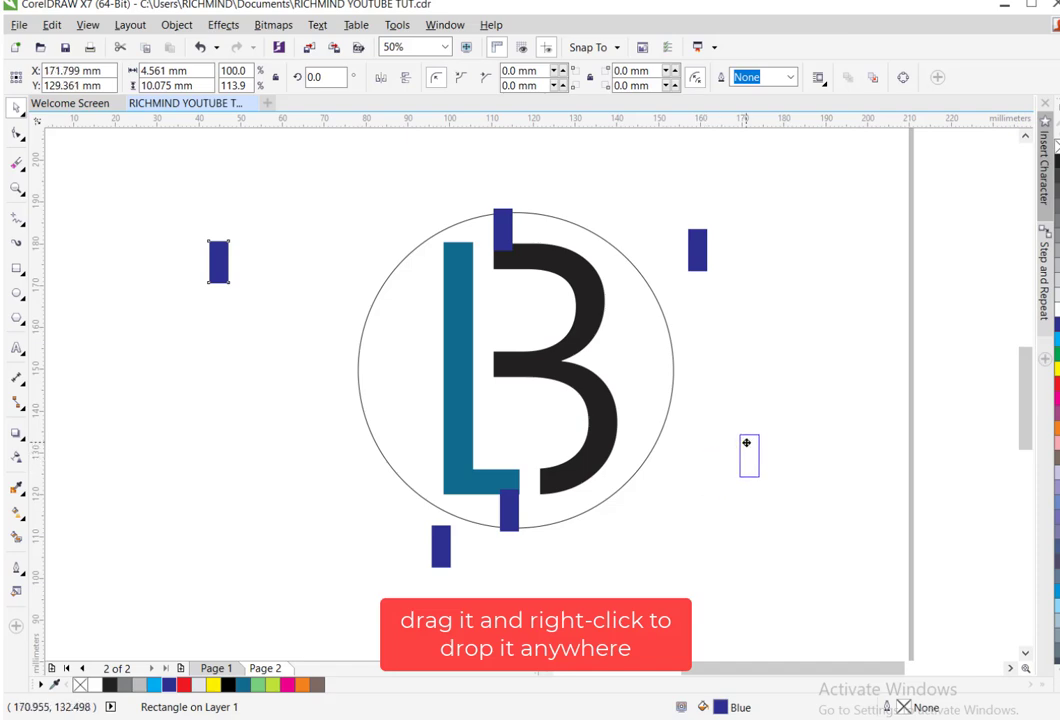
right_click(746, 442)
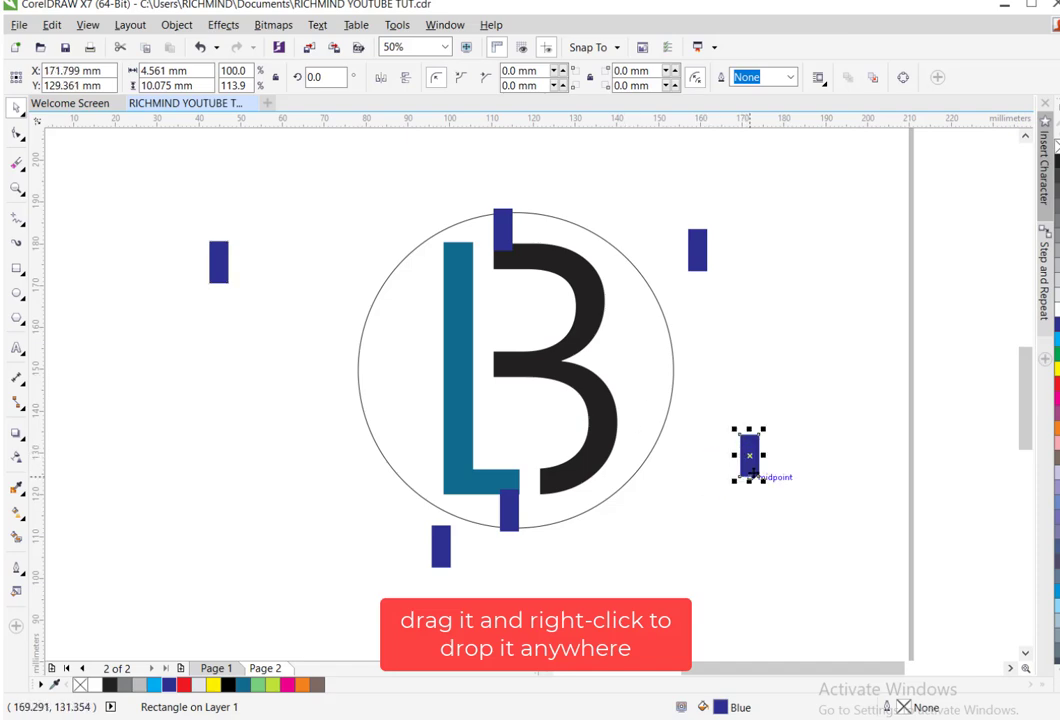
key("ctrl+z")
key("ctrl+z")
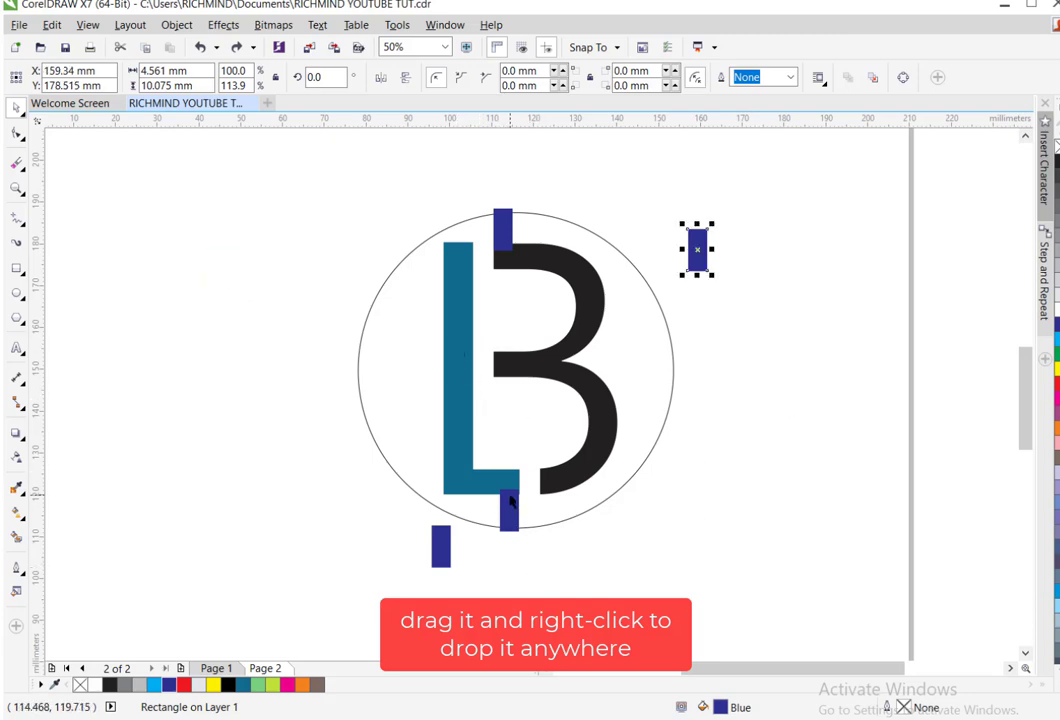
Nudge the lower dark blue rectangle right until it is flush with the end of the L's foot
left_click(17, 188)
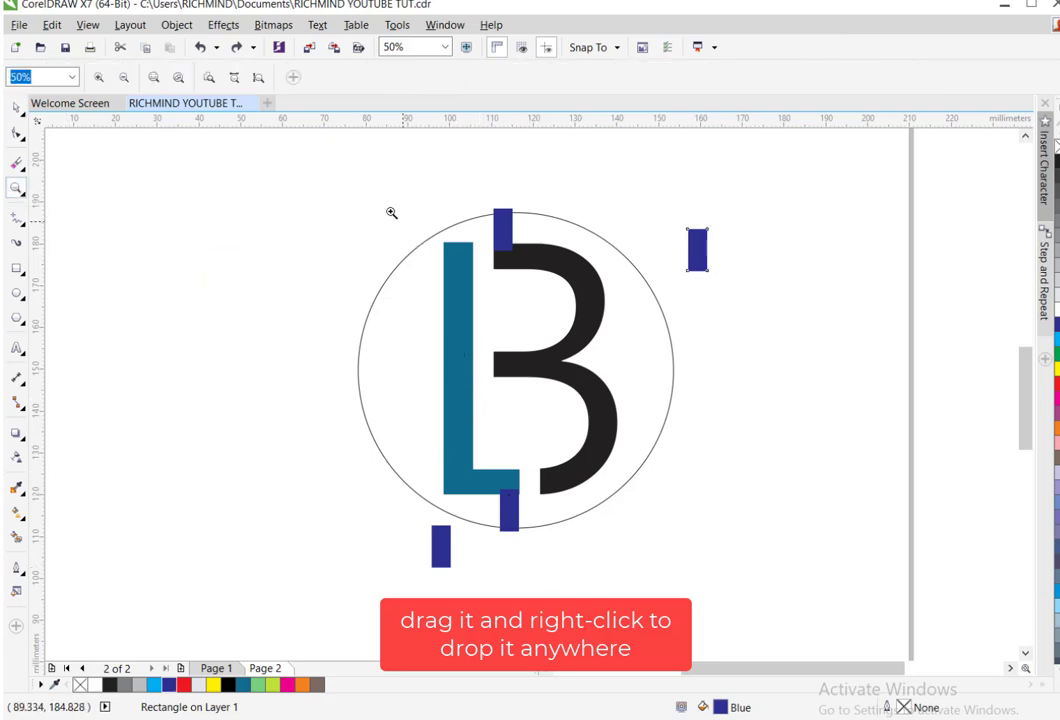
left_click_drag(389, 211, 679, 585)
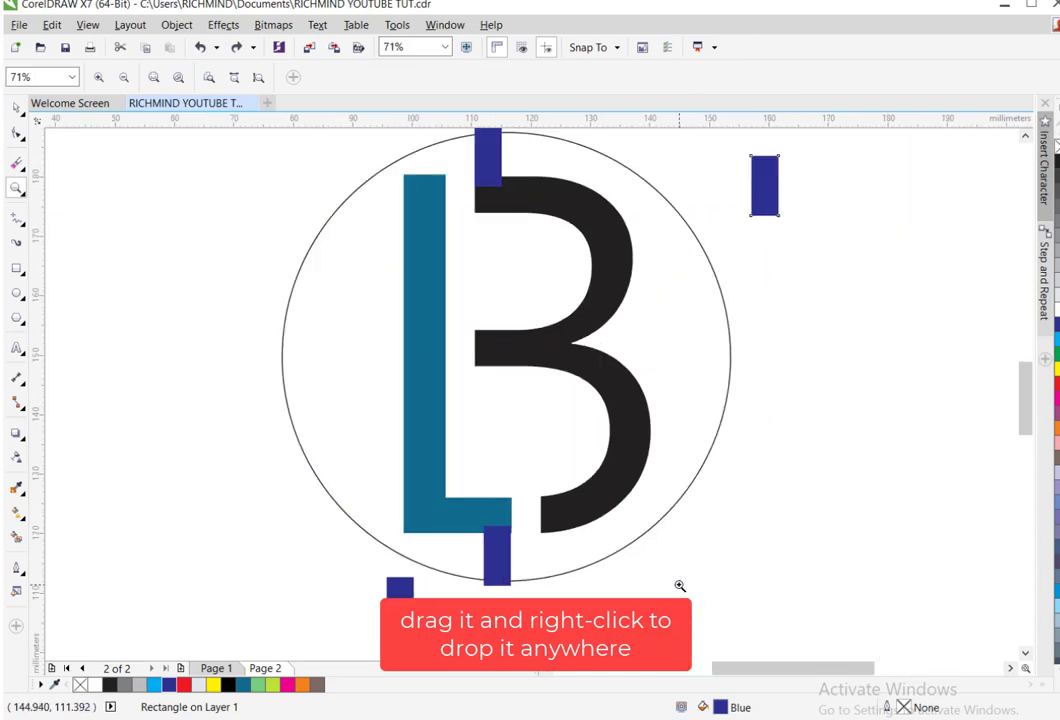
left_click(16, 106)
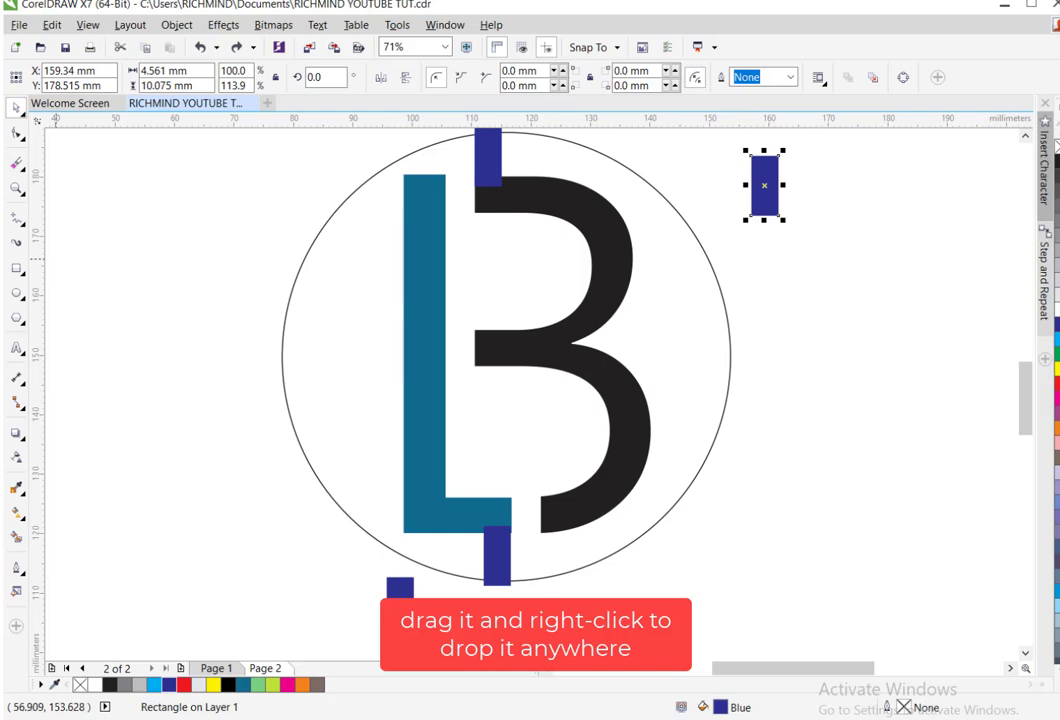
left_click(16, 187)
left_click_drag(448, 490, 550, 630)
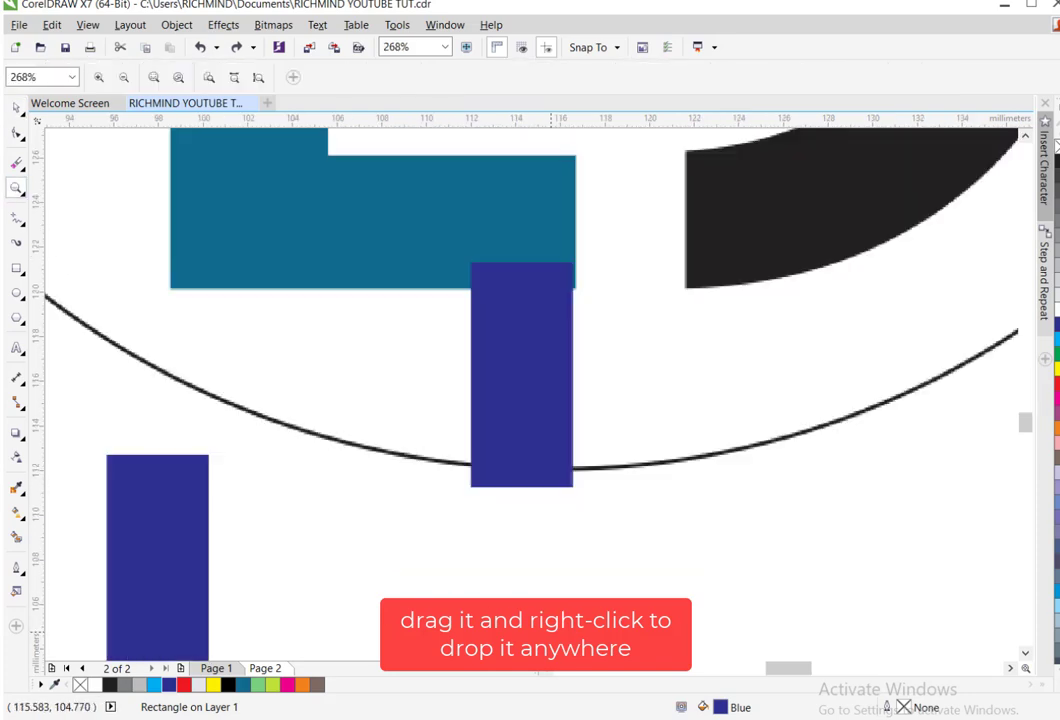
left_click(18, 107)
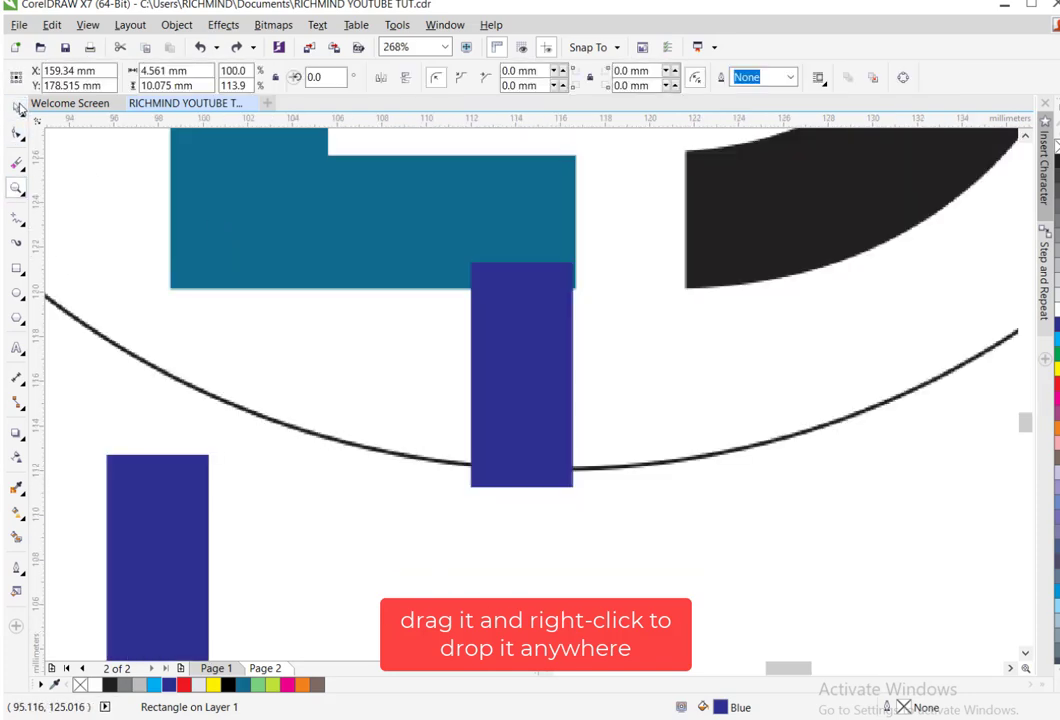
left_click(562, 384)
key("Right")
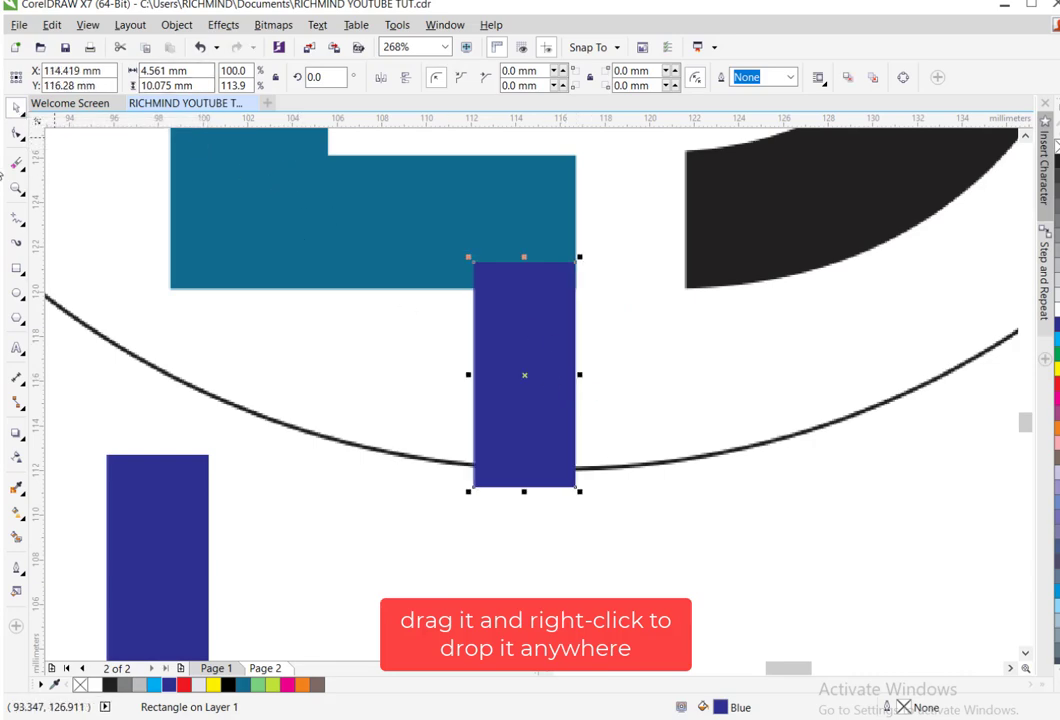
Weld the dark blue rectangle at the top of the circle to the black letter B
left_click(17, 189)
right_click(340, 236)
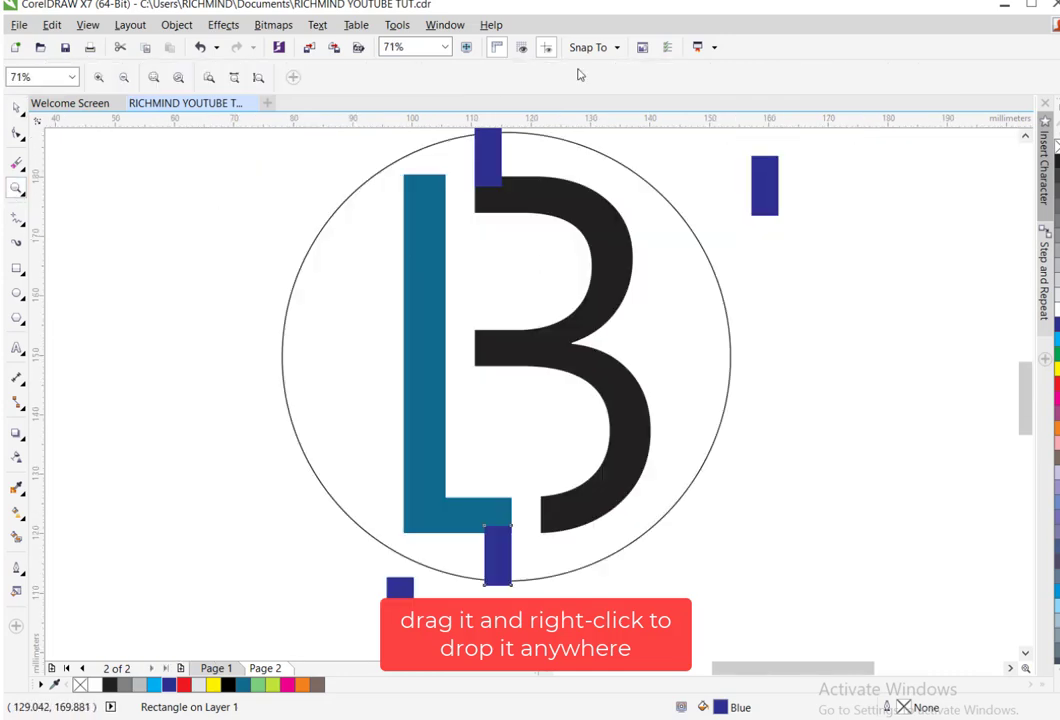
left_click(16, 106)
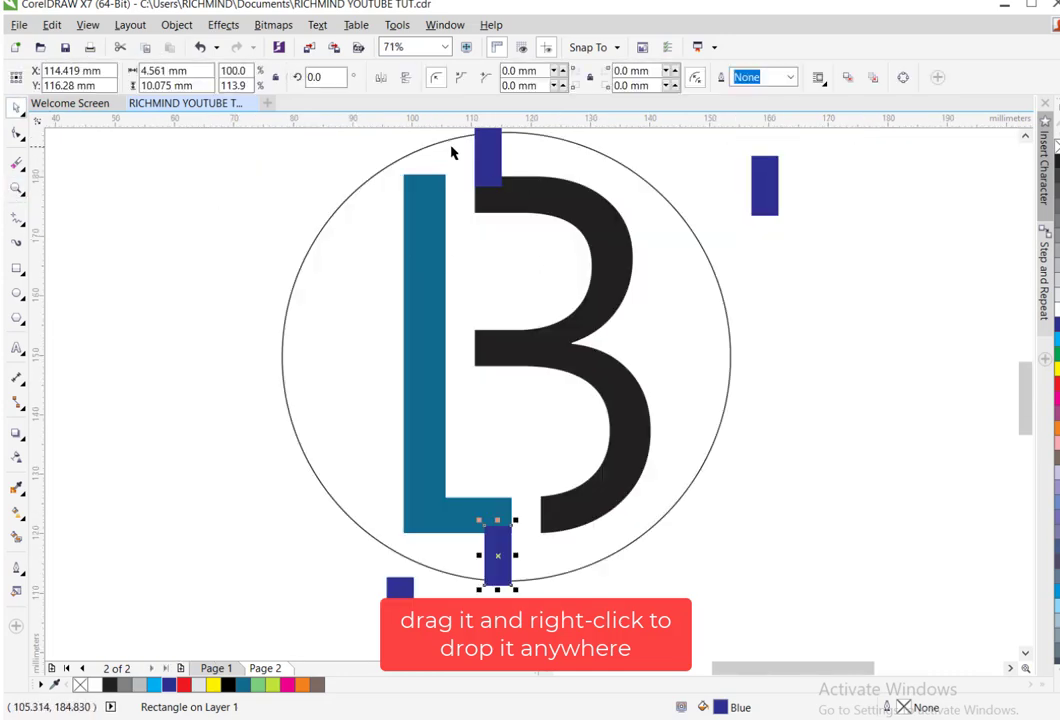
left_click(490, 168)
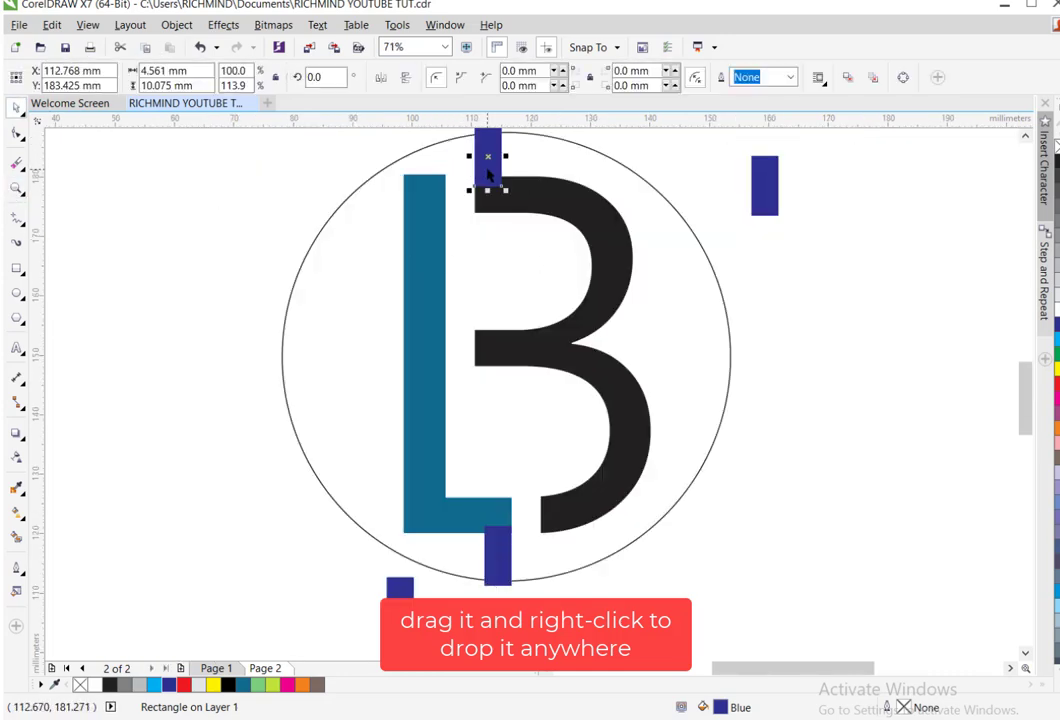
left_click(590, 210, "shift")
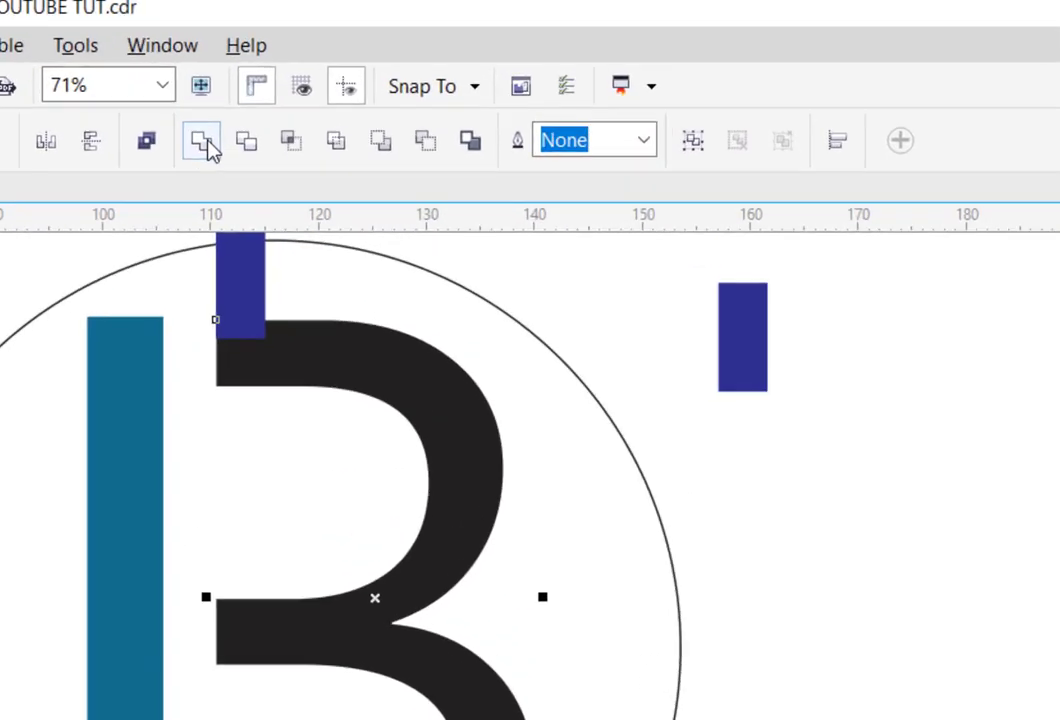
left_click(455, 78)
Weld the dark blue rectangle below the L's foot to the teal letter L
left_click(420, 697)
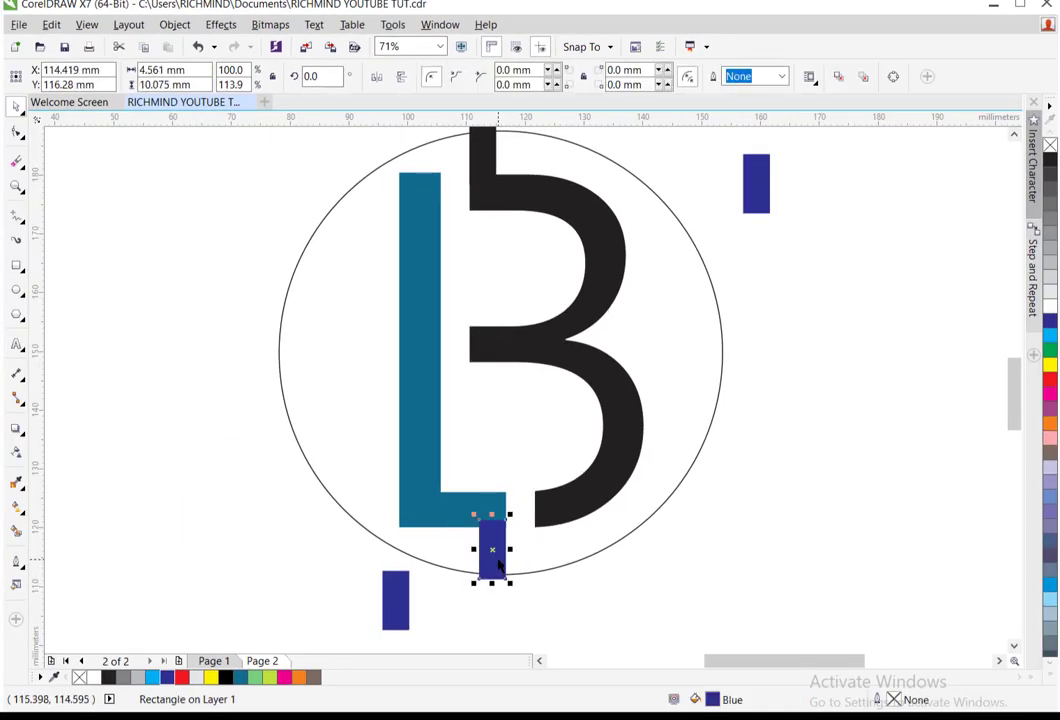
left_click(425, 485, "shift")
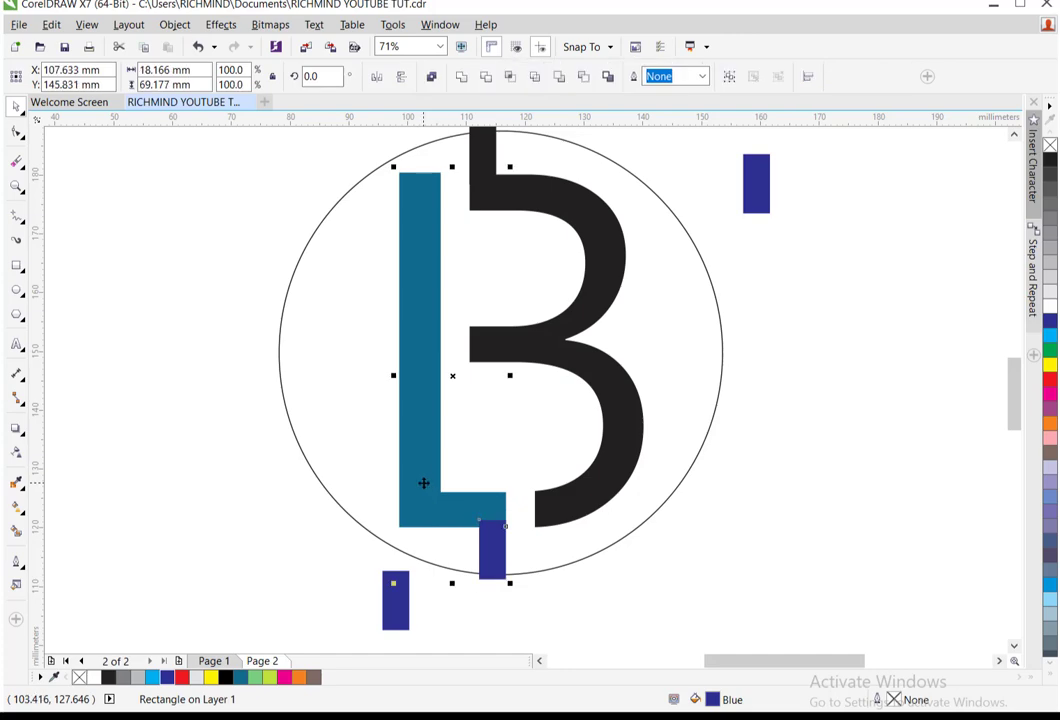
left_click(463, 78)
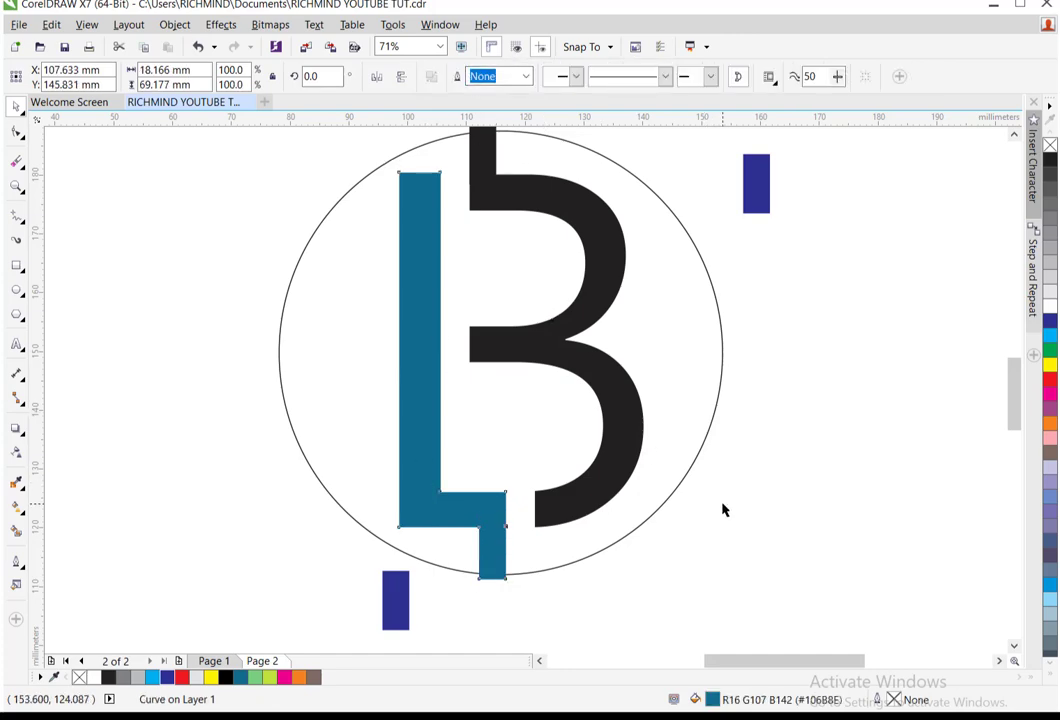
left_click(630, 488)
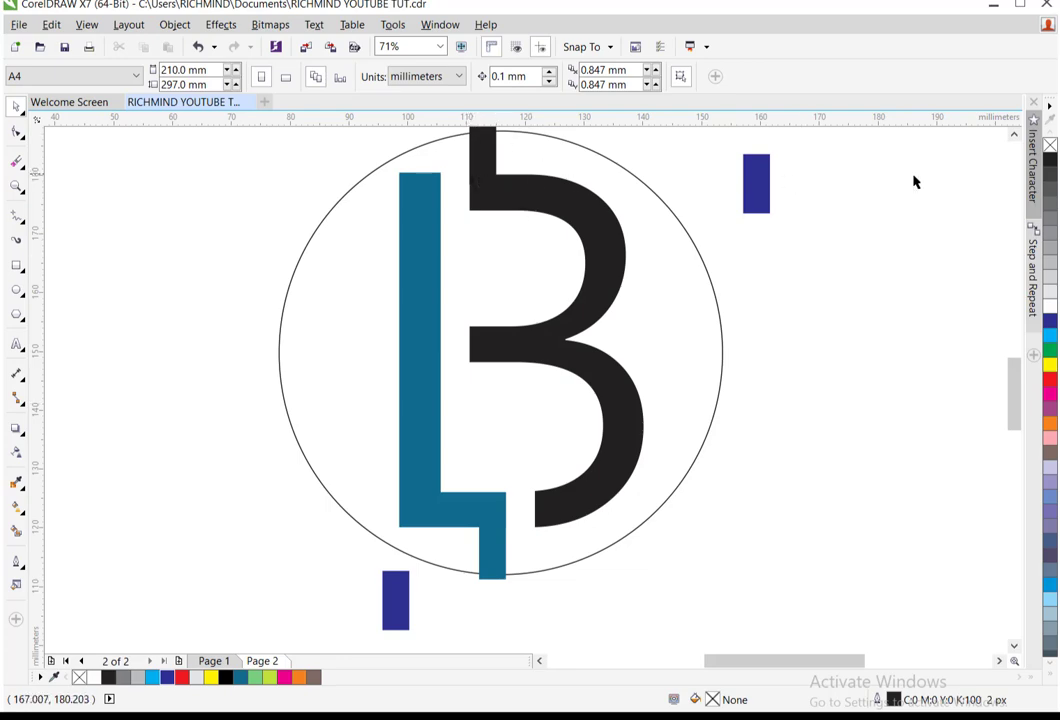
Delete the two spare dark blue rectangles outside the circle, one at its lower left and one at its upper right
left_click(1014, 136)
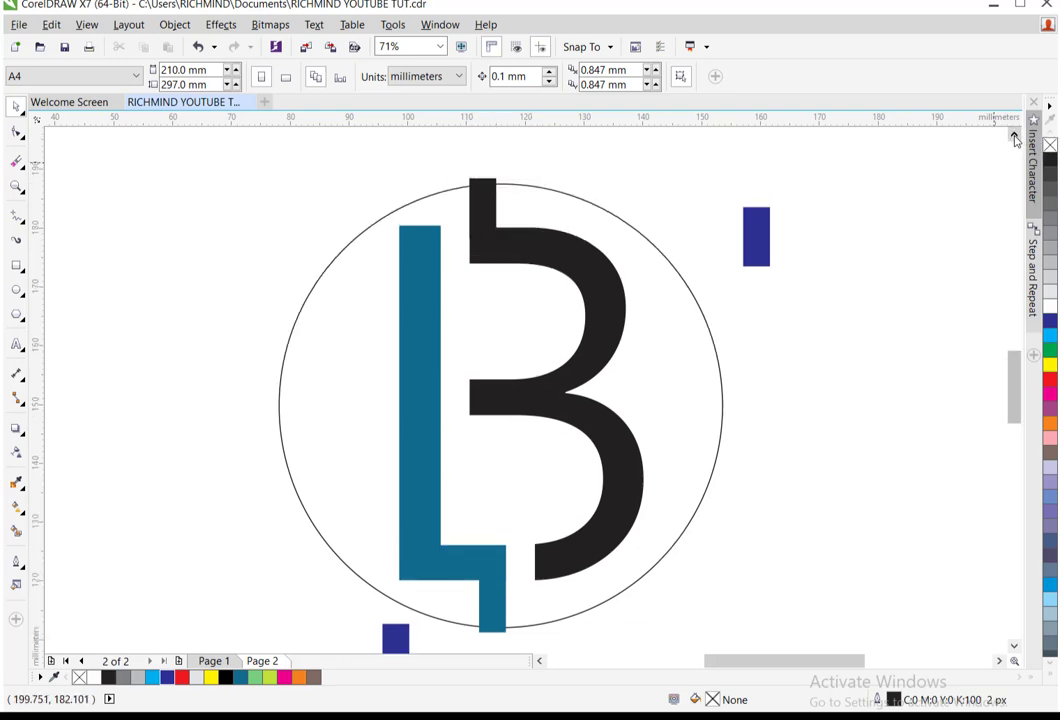
left_click(390, 646)
key("Delete")
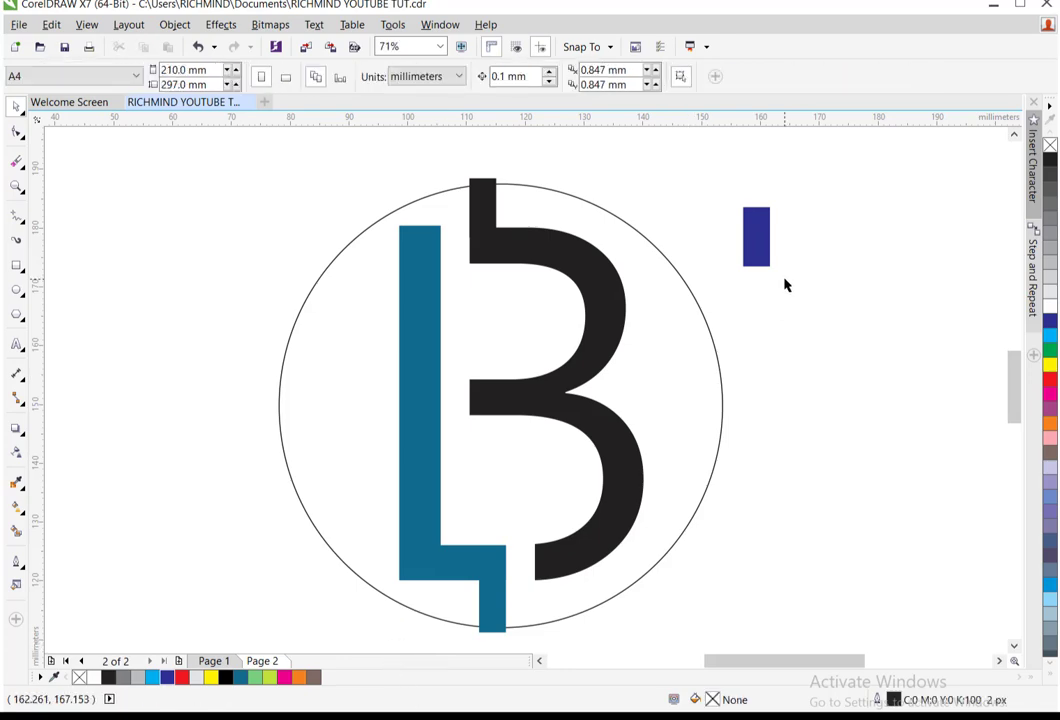
left_click(766, 254)
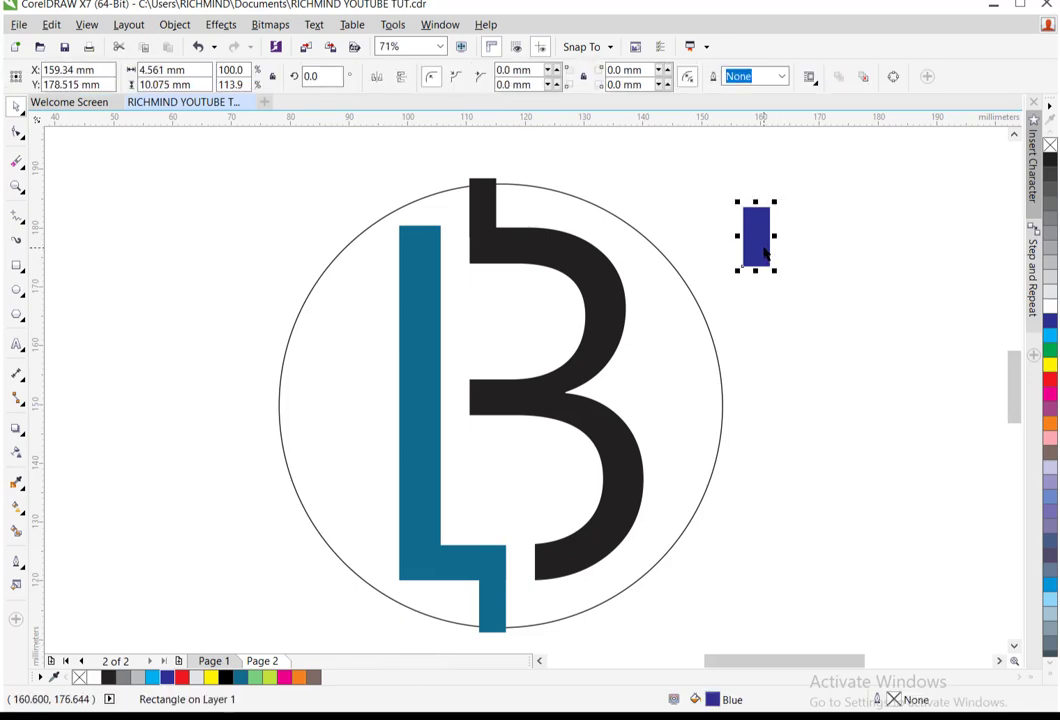
key("Delete")
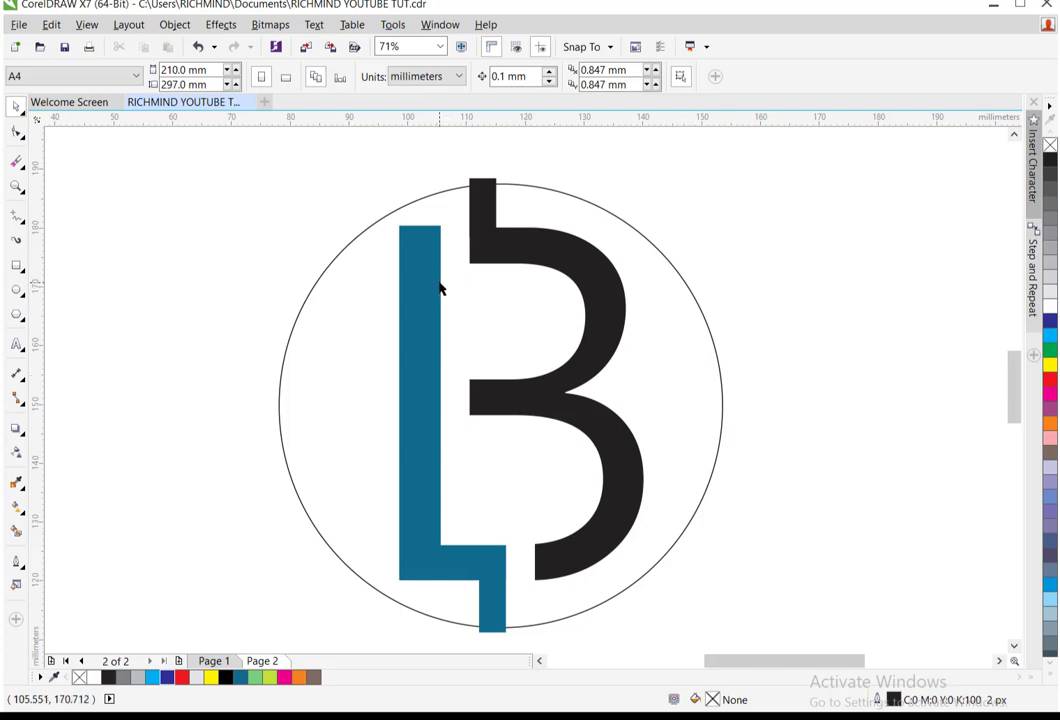
Create a concentric copy of the circle enlarged to 117.4%, about 88.6 mm in diameter, keeping the original circle
left_click(610, 303)
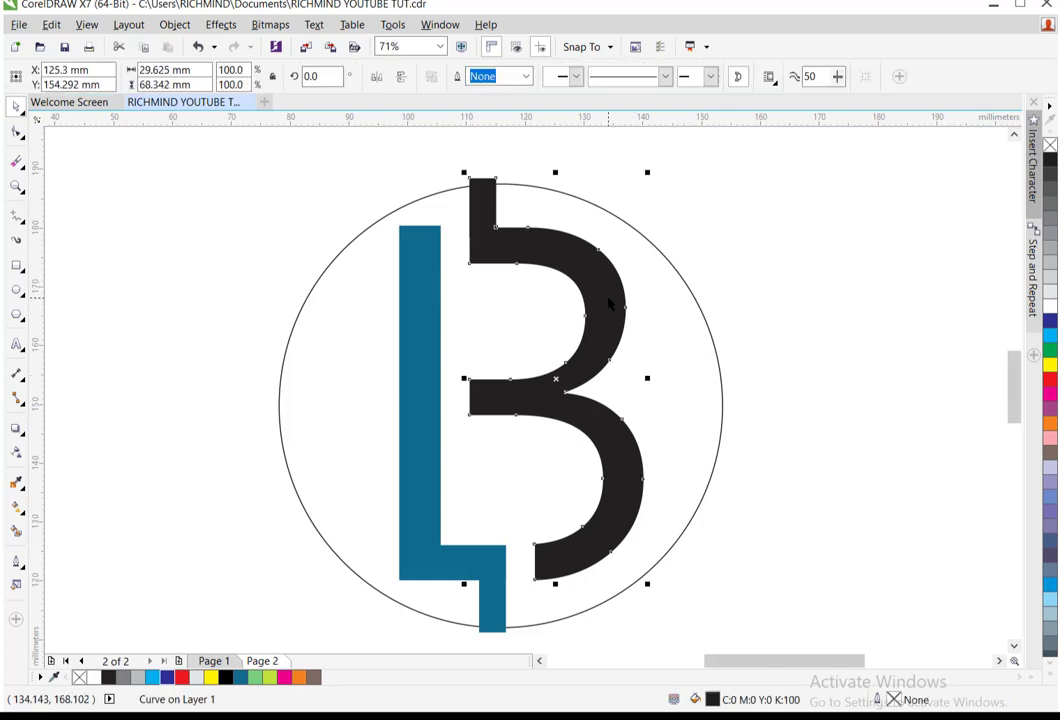
left_click(708, 404)
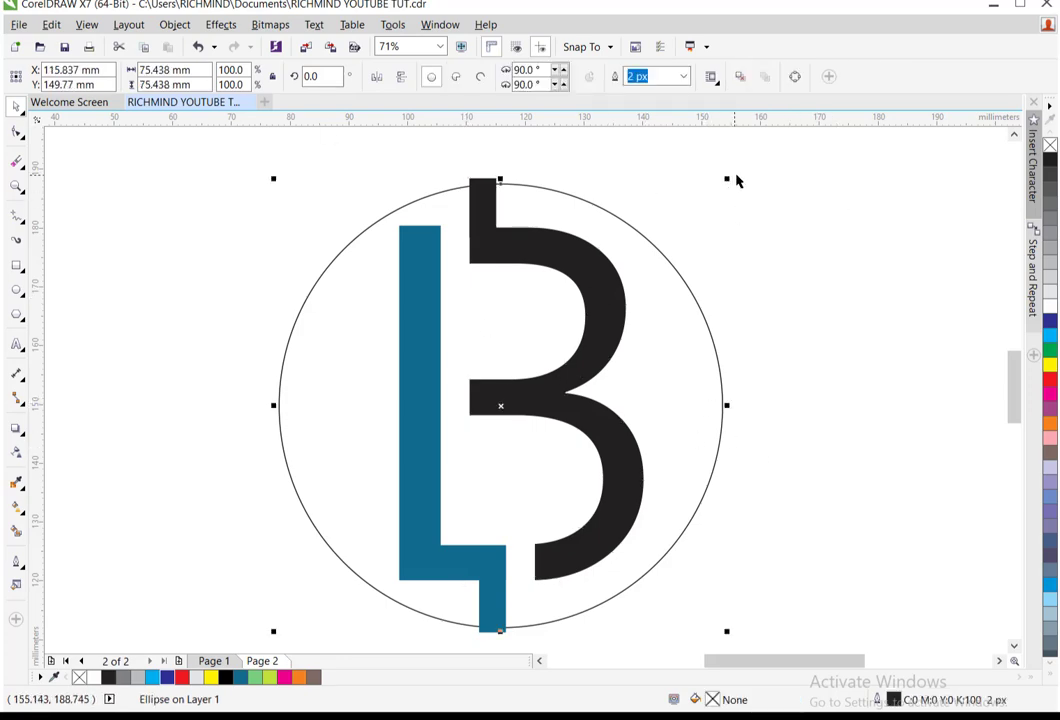
left_click_drag(727, 180, 807, 142)
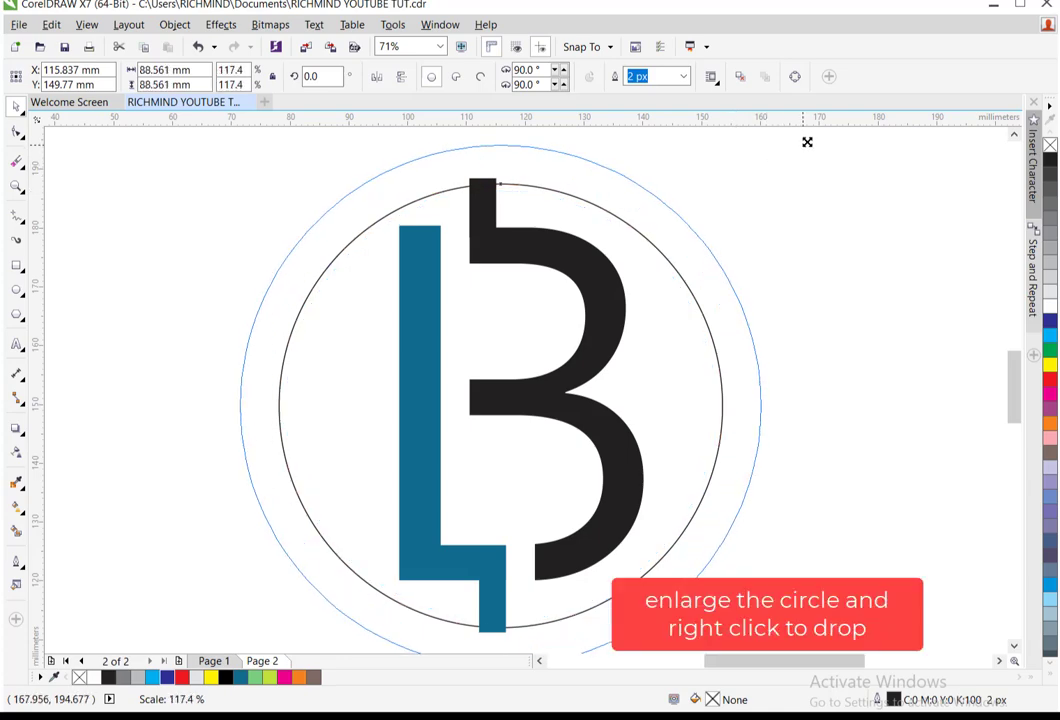
left_click_drag(807, 142, 807, 146)
right_click(807, 144)
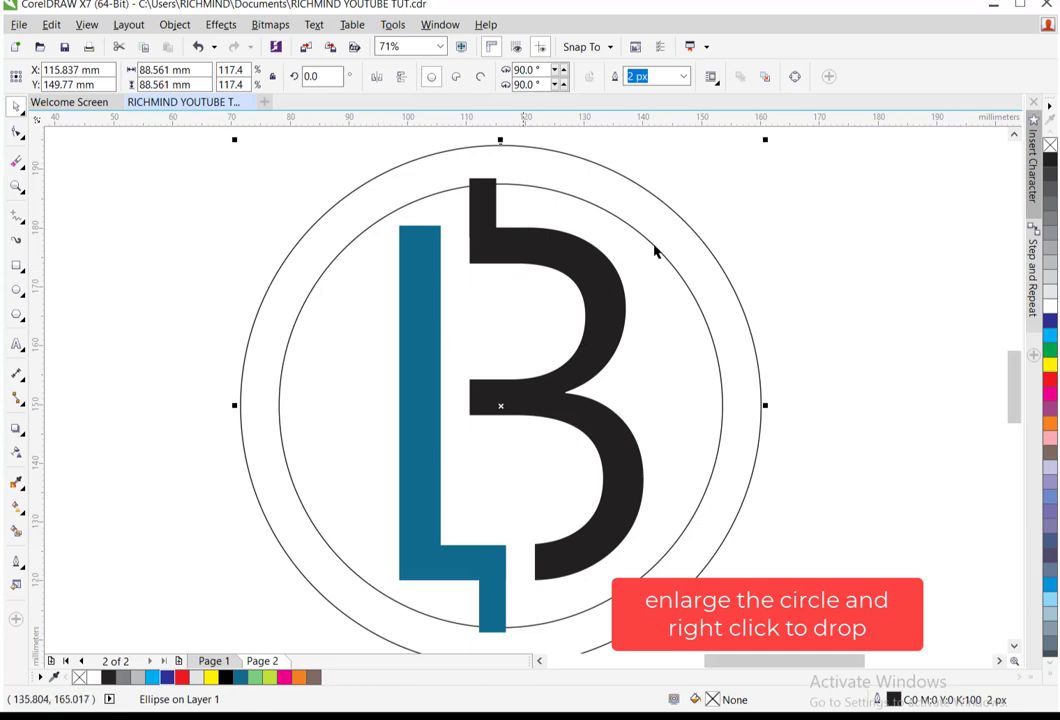
Fill the outer circle with orange and send it behind the letters and the inner circle
left_click(166, 679)
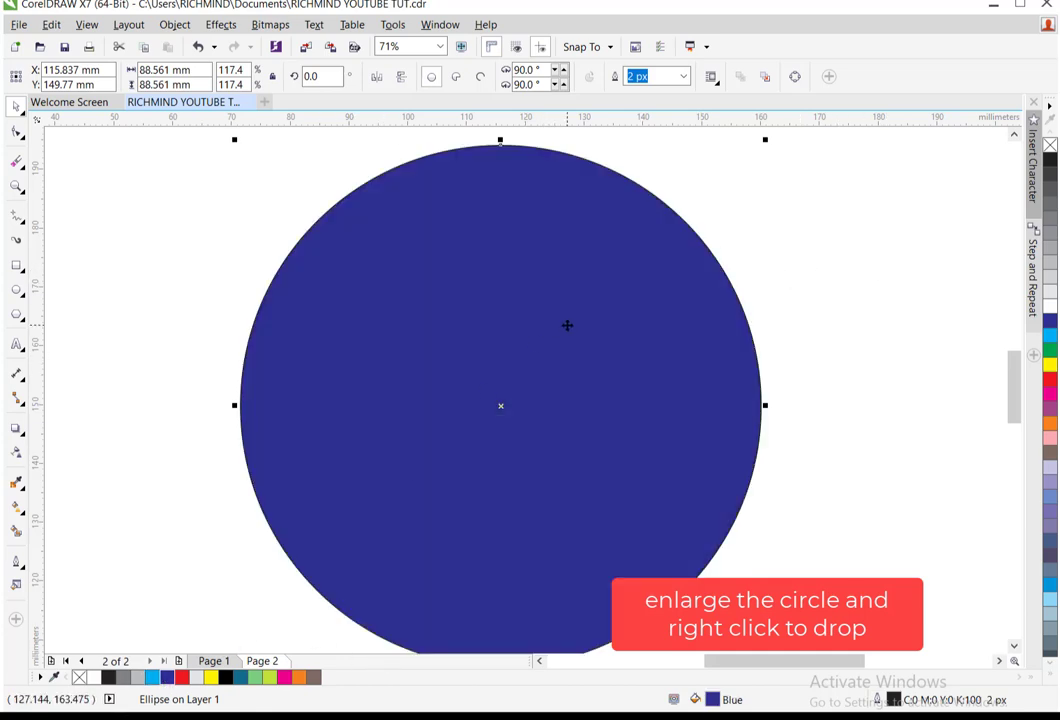
key("ctrl+z")
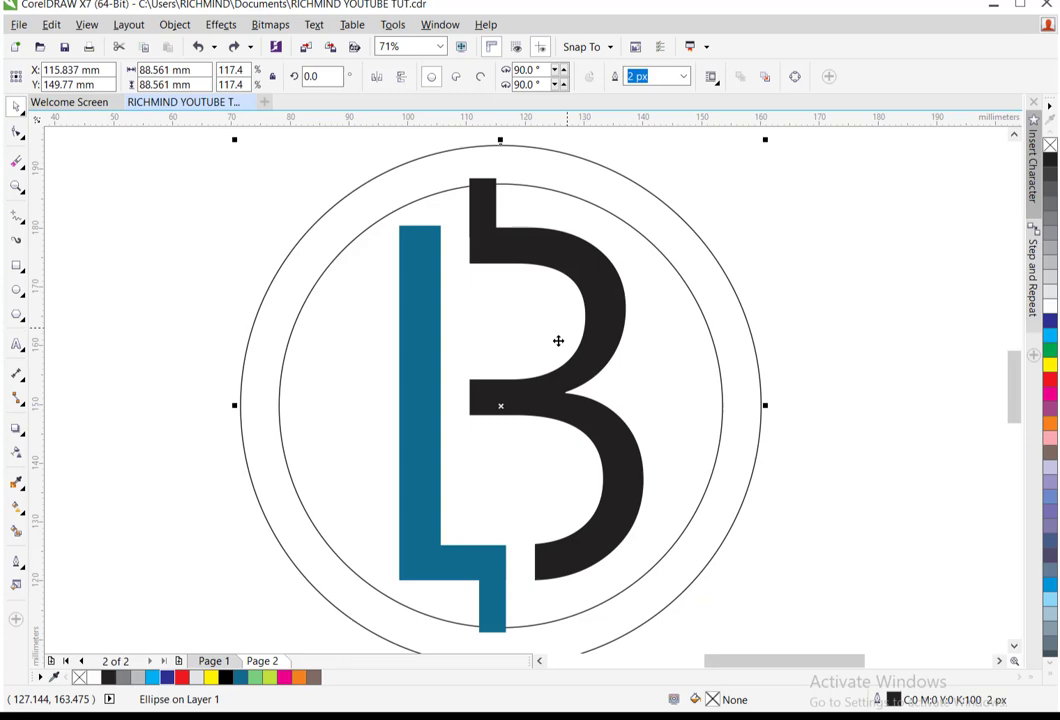
left_click(302, 677)
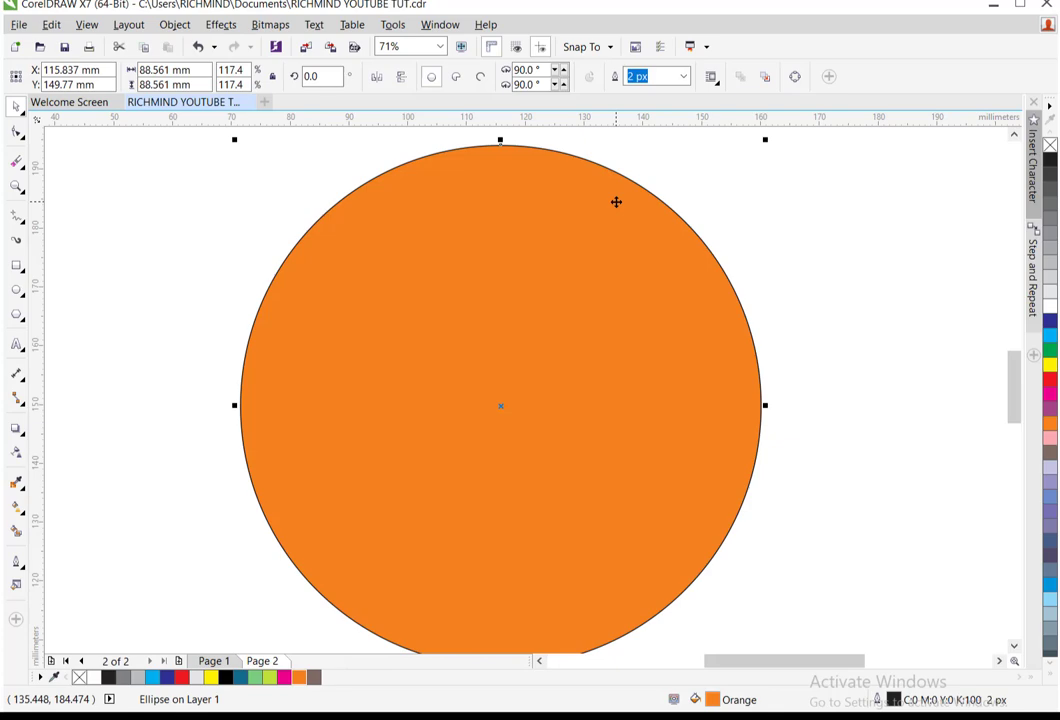
key("ctrl+Page_Down")
key("ctrl+Page_Down")
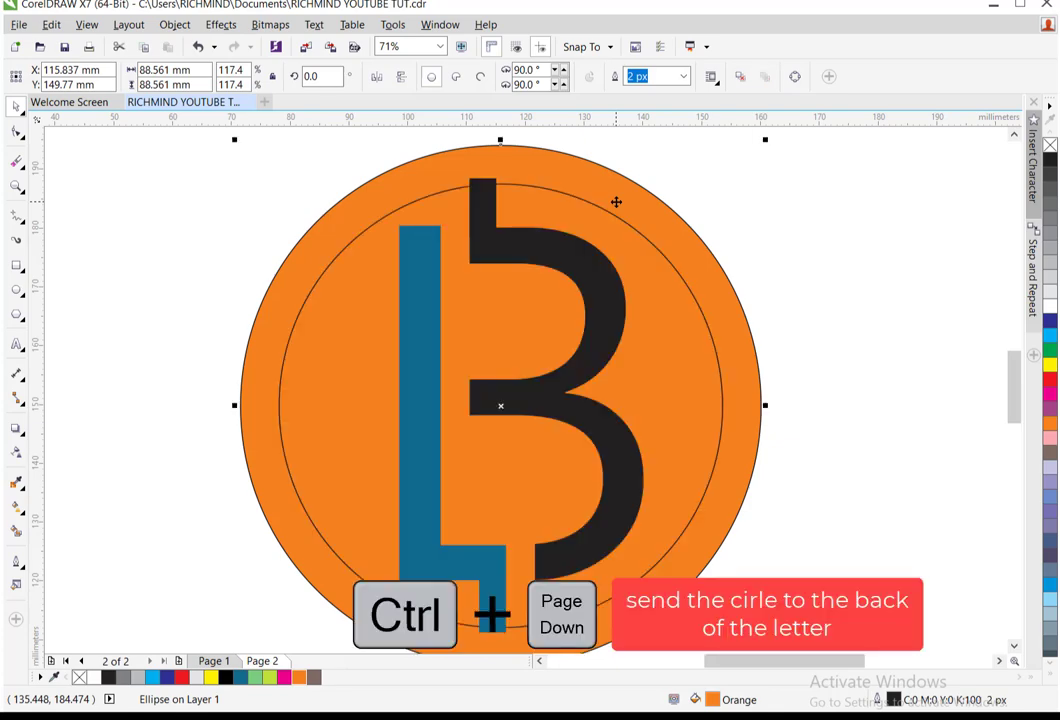
left_click(815, 333)
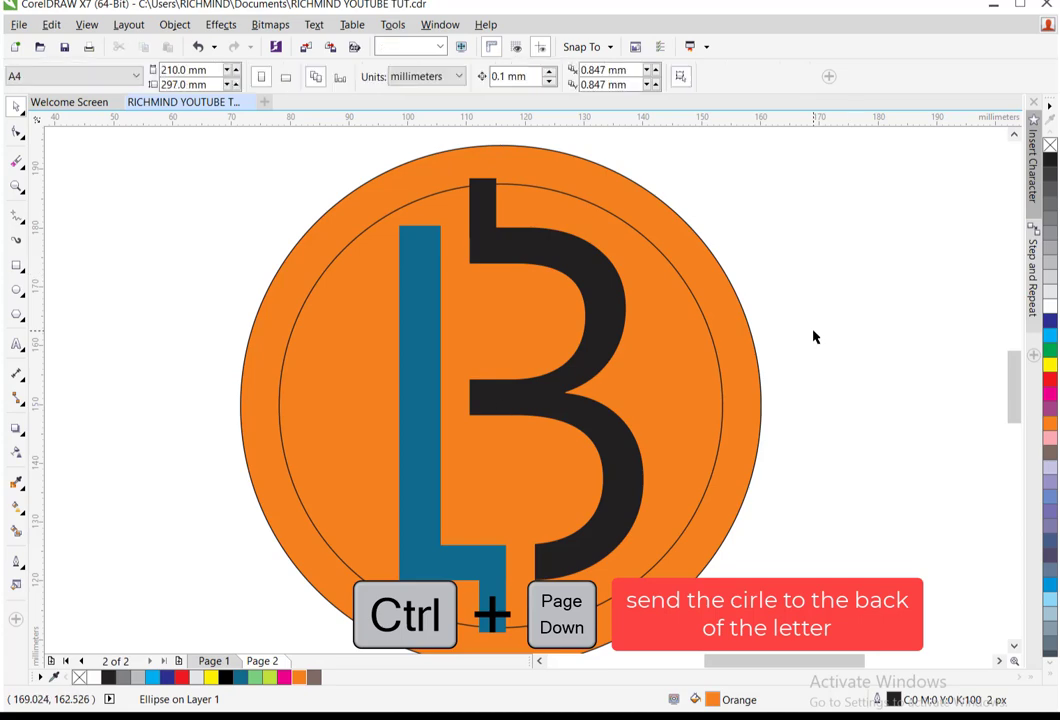
Fill the inner circle with 60% Black
left_click(369, 370)
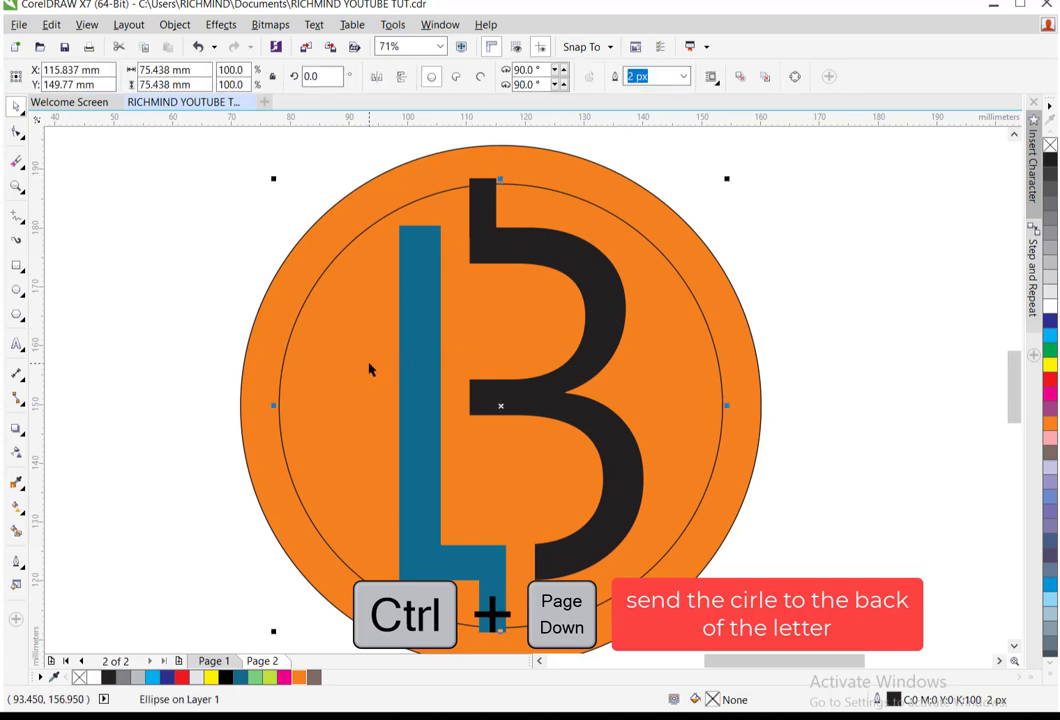
left_click(122, 680)
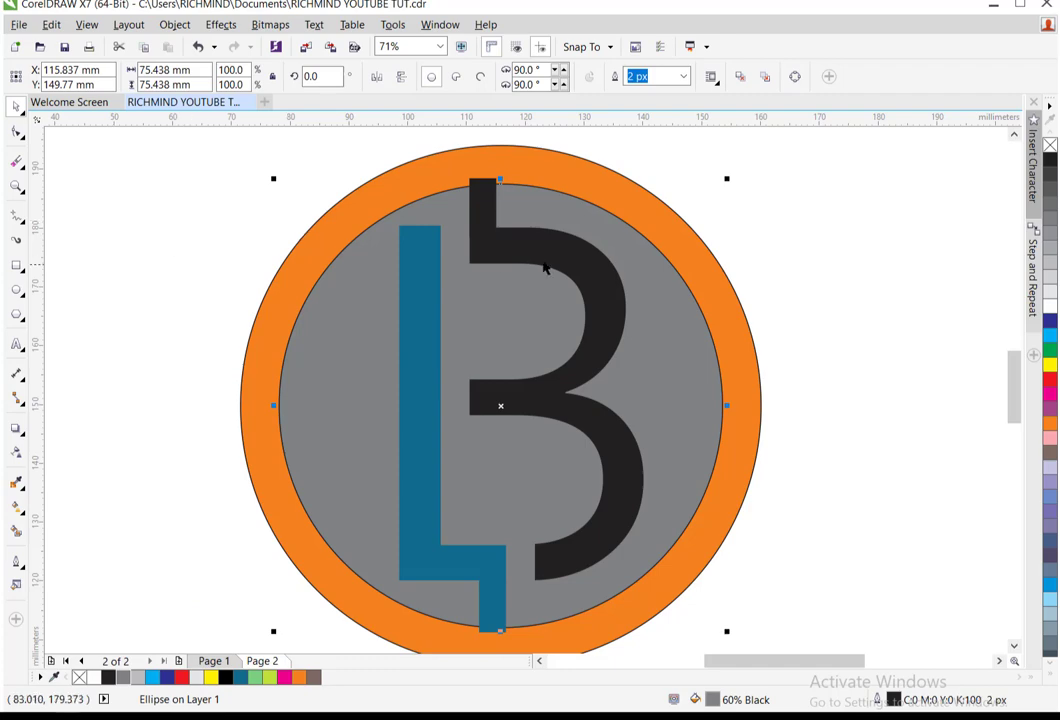
left_click(347, 202)
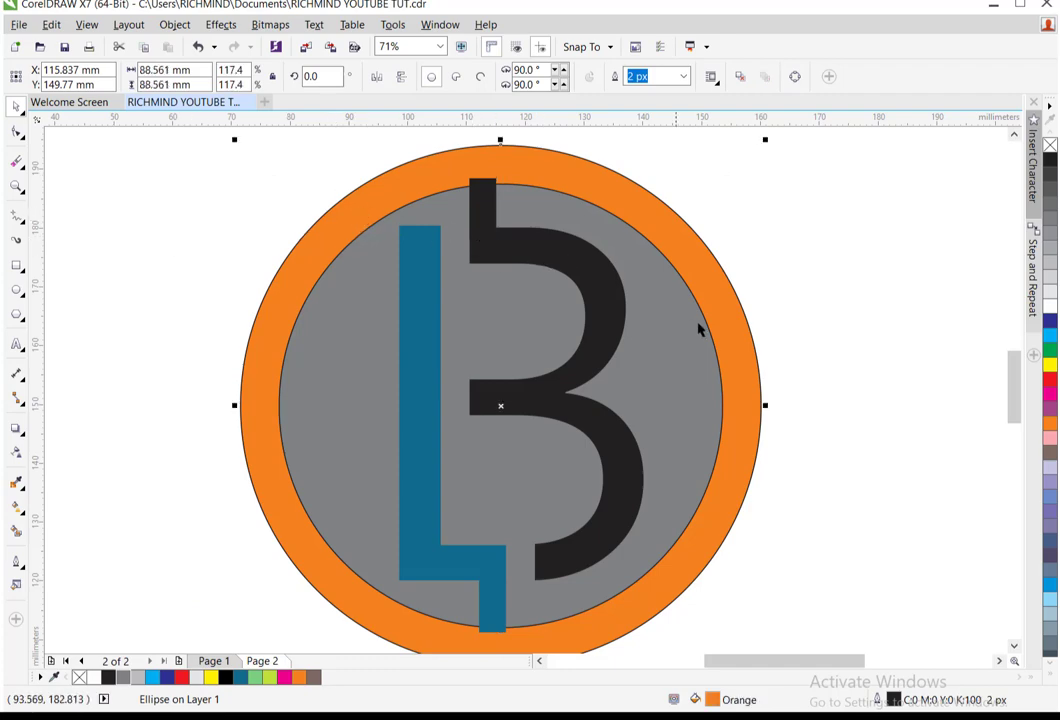
Trim the orange circle with the grey inner circle and delete the grey circle to leave an orange ring
left_click(314, 391)
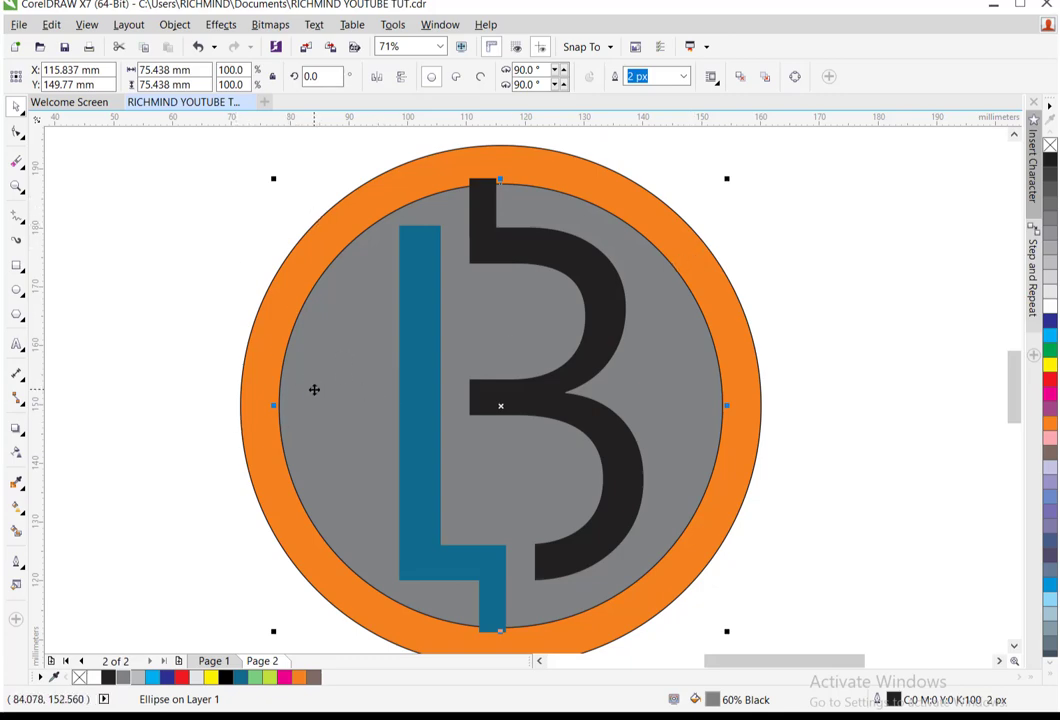
left_click(251, 396, "shift")
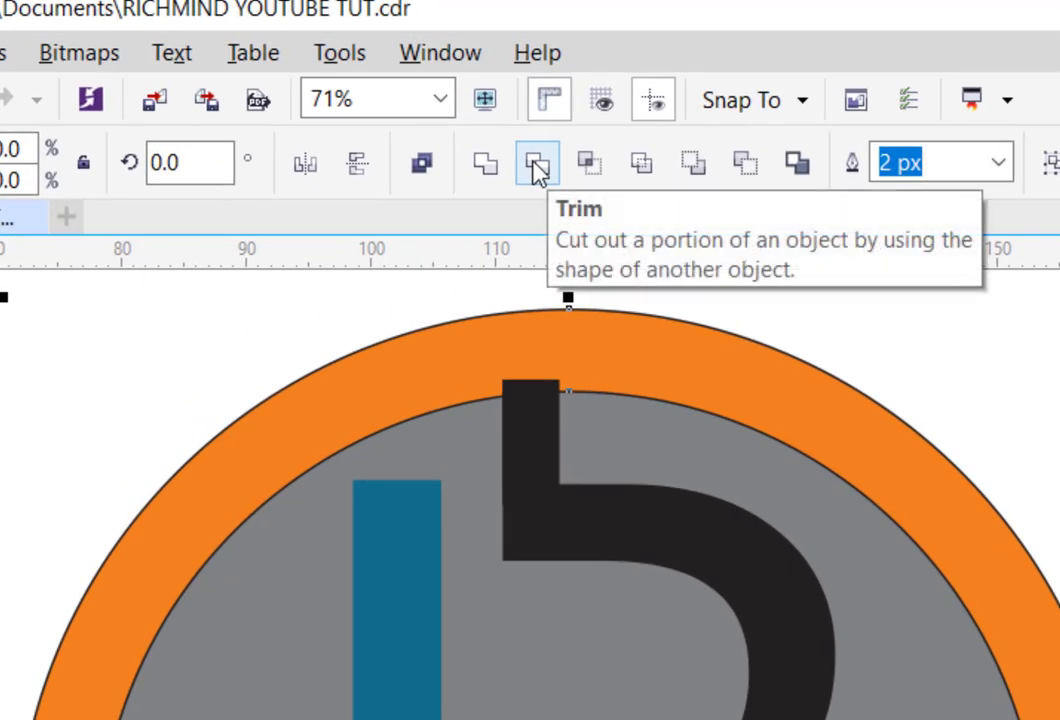
left_click(537, 168)
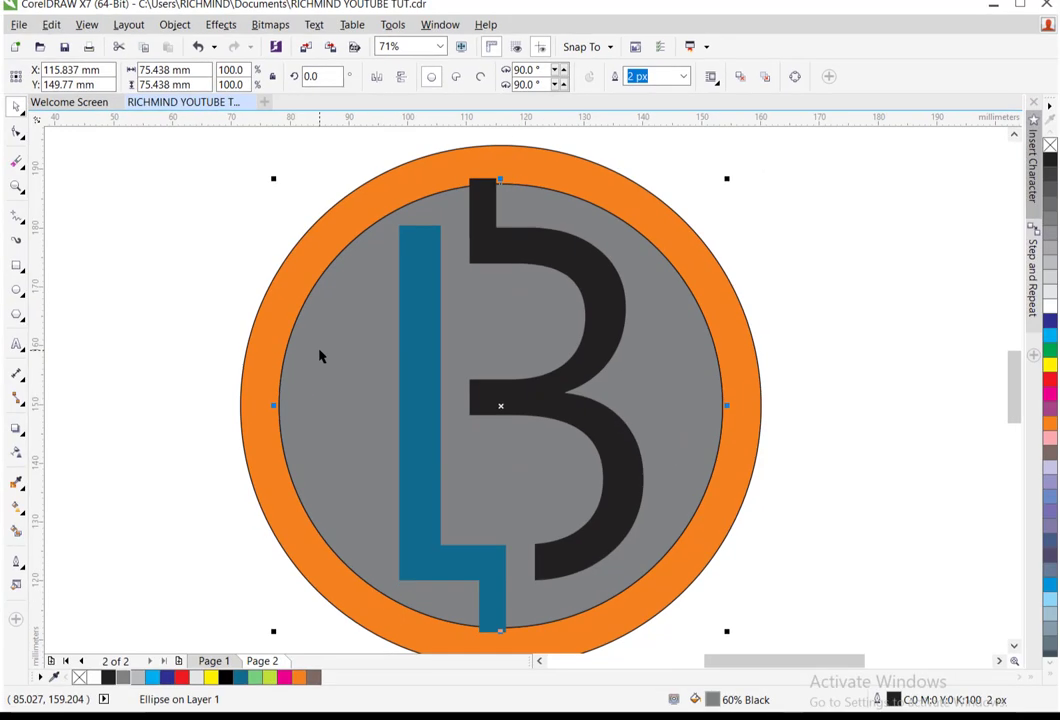
key("Delete")
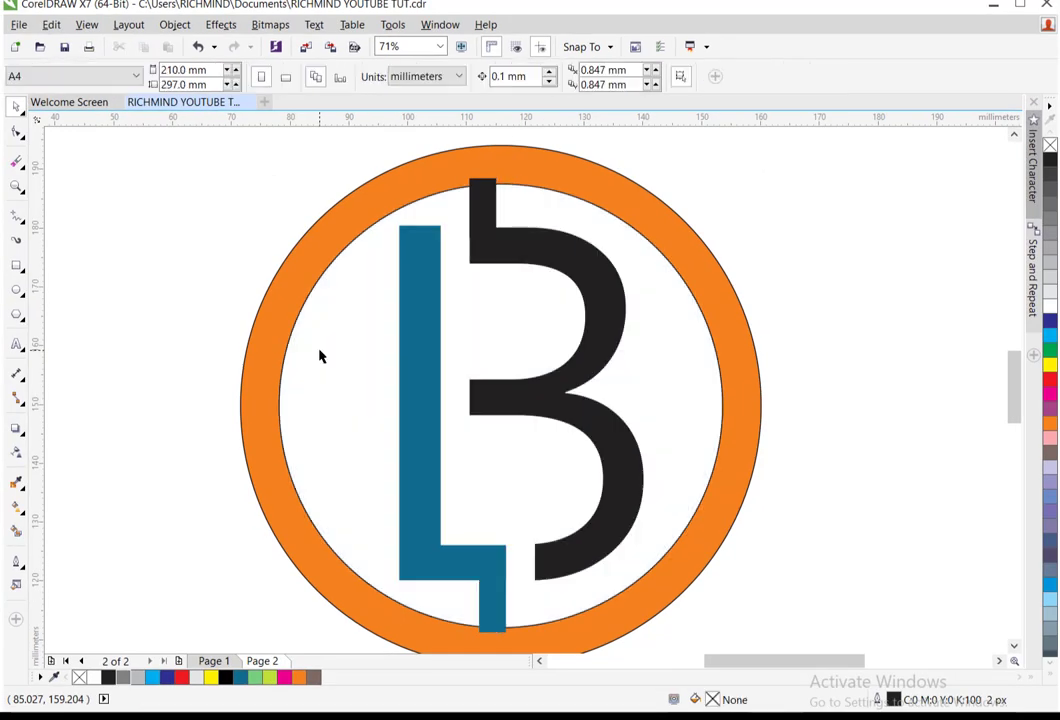
left_click_drag(700, 254, 885, 270)
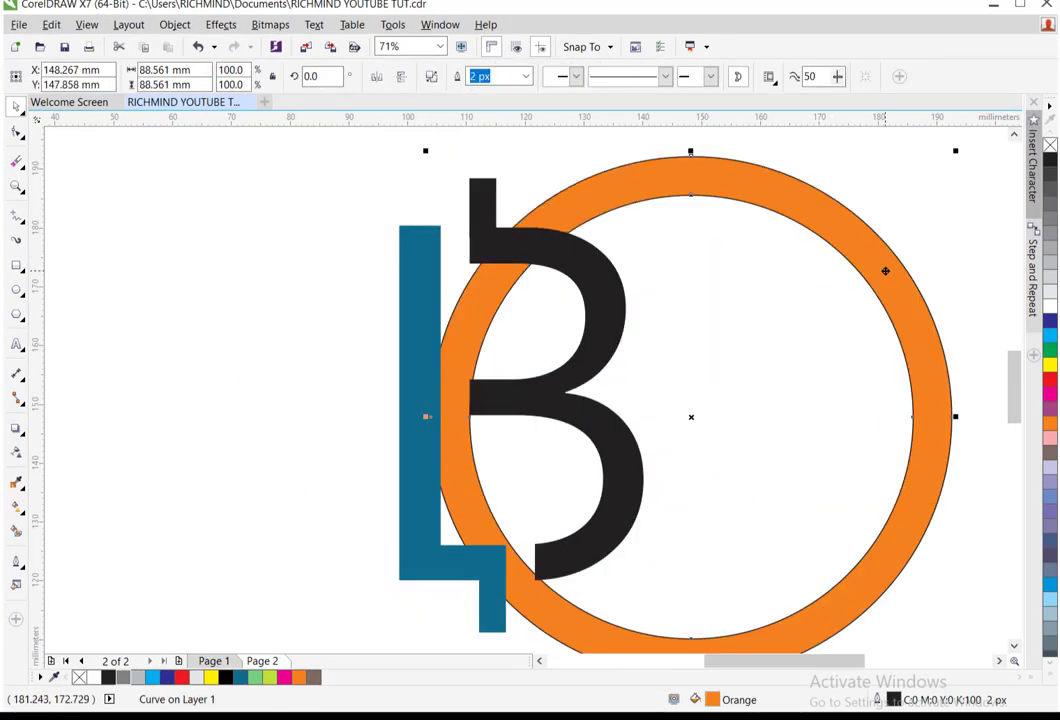
key("ctrl+z")
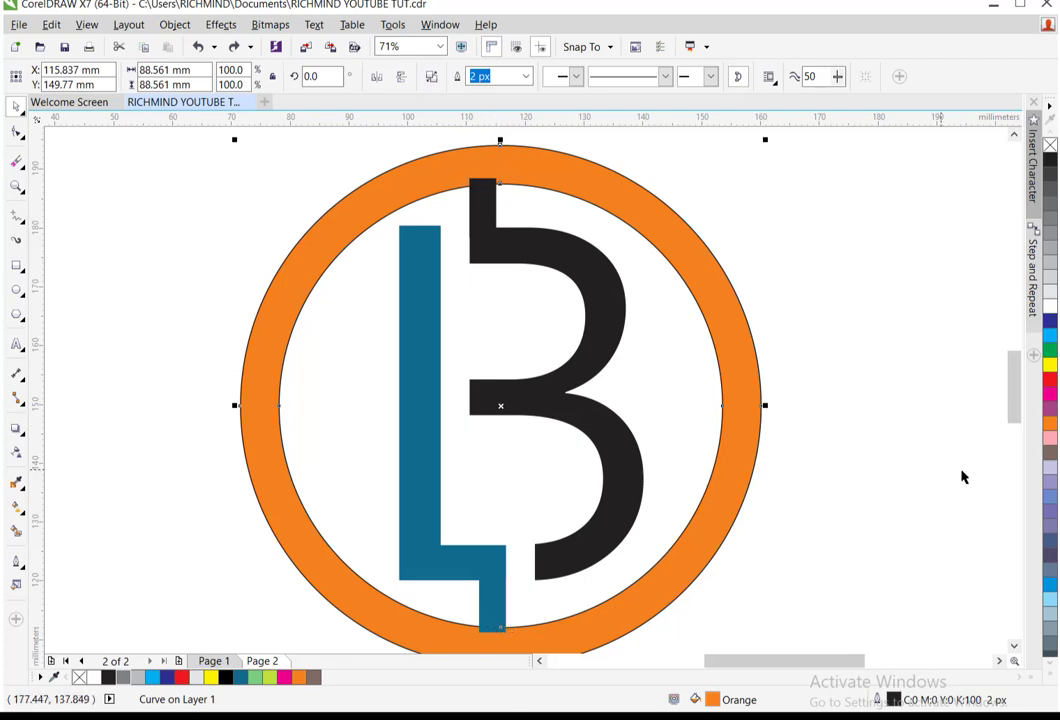
Select the two nodes at the lower end of the L's extension, where it overlaps the orange ring
scroll(1015, 401, "down", 1)
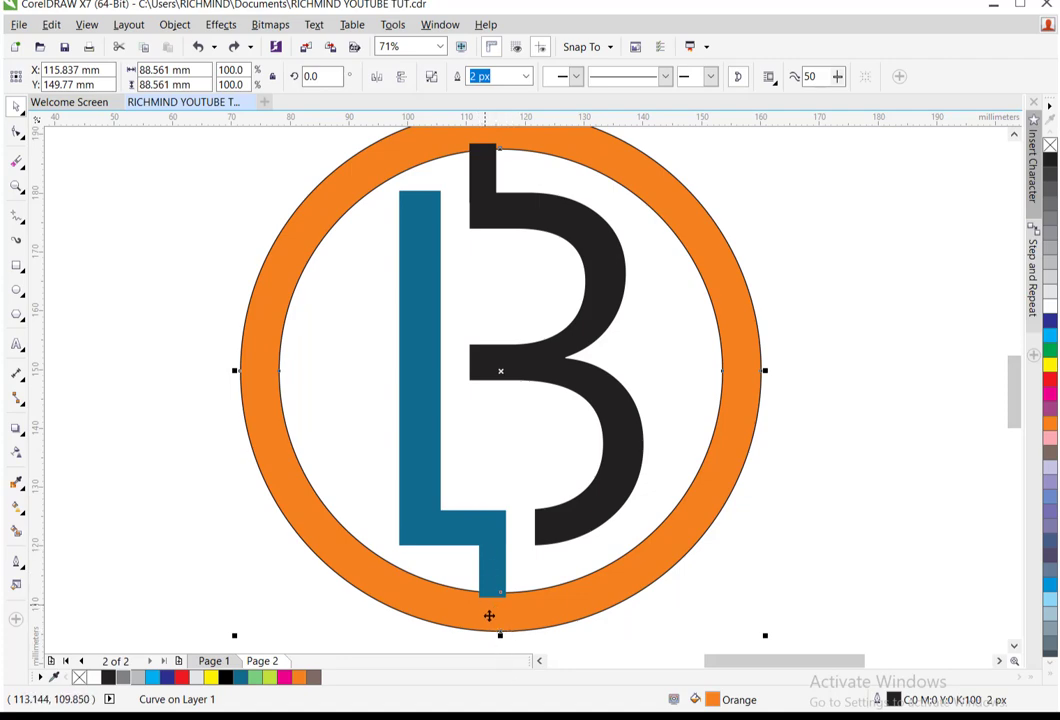
left_click(16, 131)
left_click(490, 565)
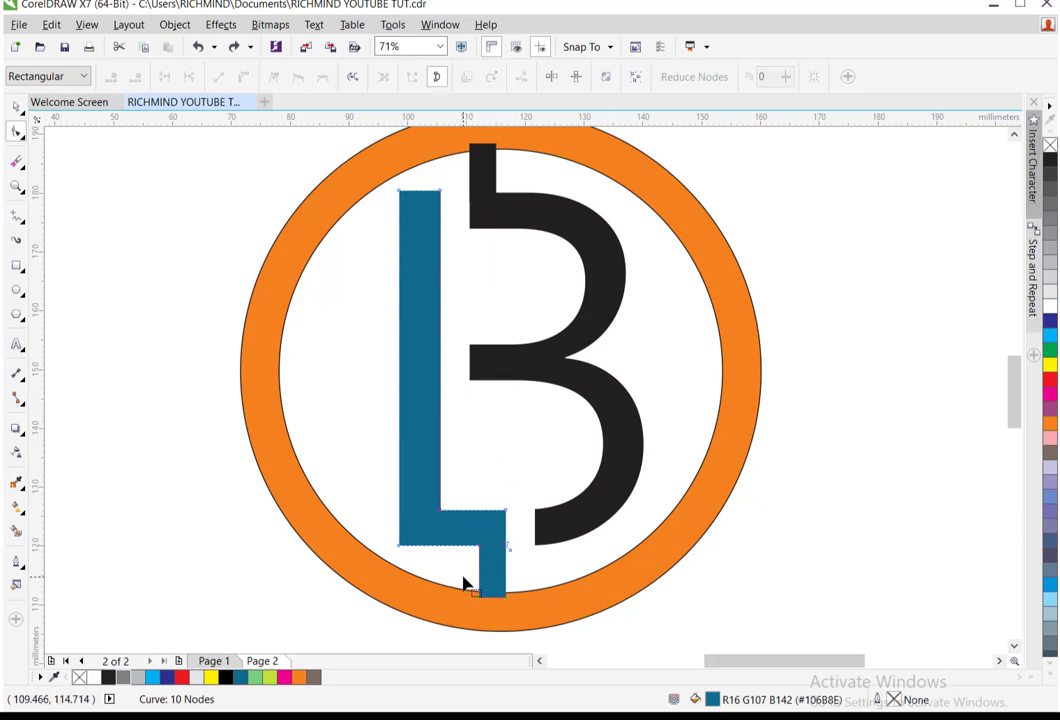
left_click_drag(463, 577, 530, 618)
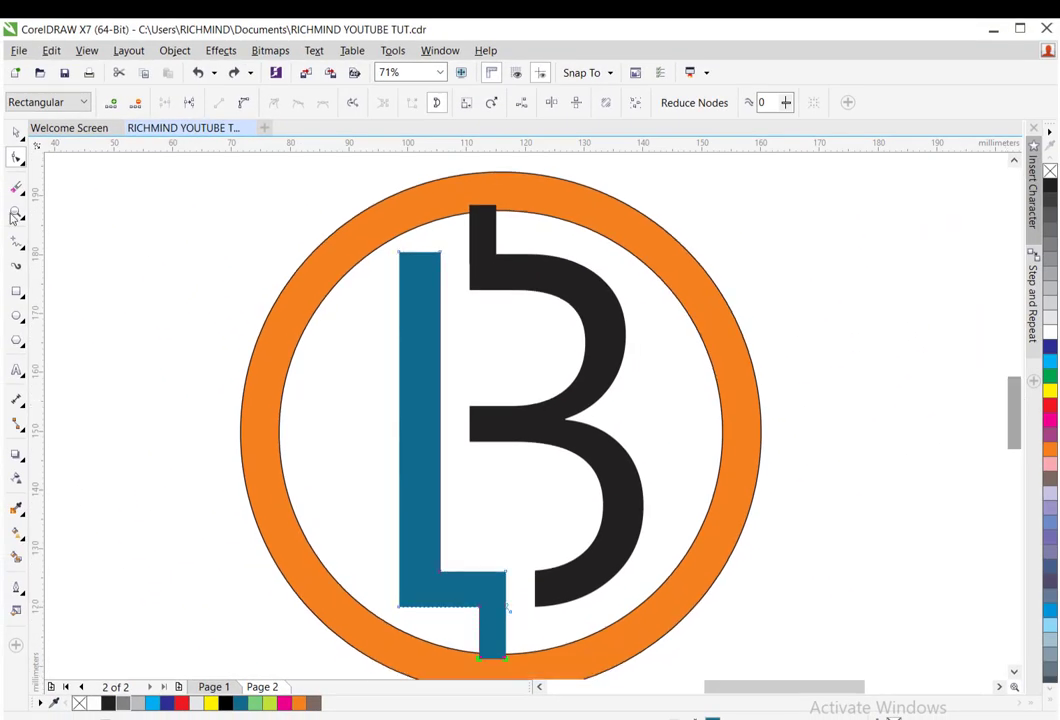
Select the two nodes at the upper end of the B's extension, where it overlaps the orange ring
left_click(17, 214)
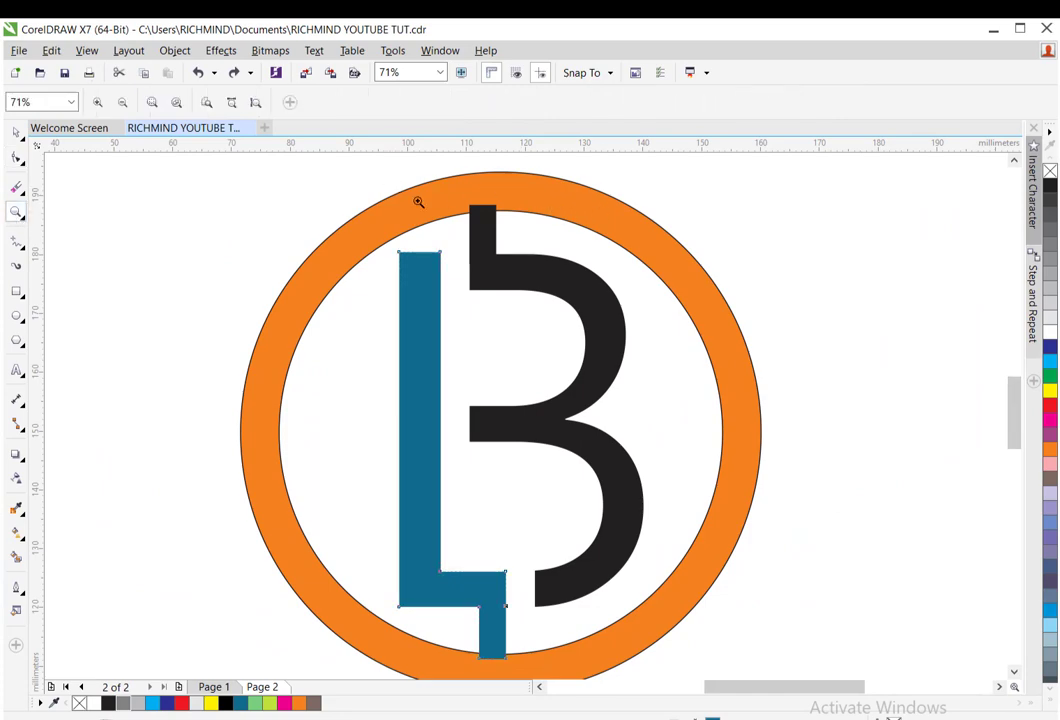
left_click_drag(325, 197, 600, 332)
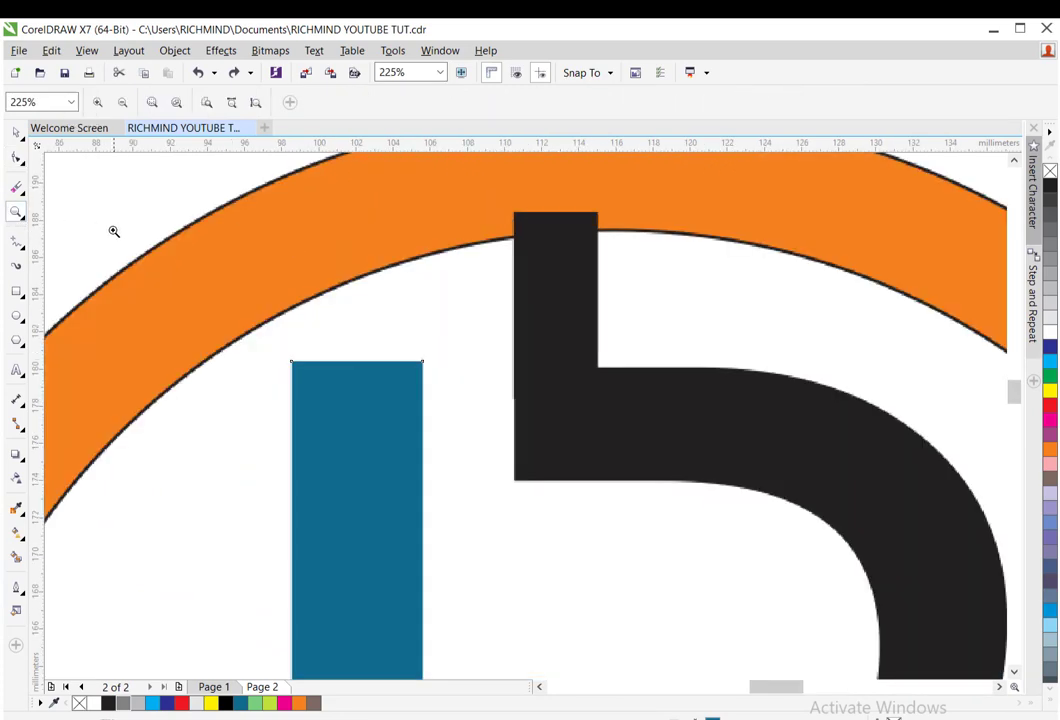
left_click(16, 158)
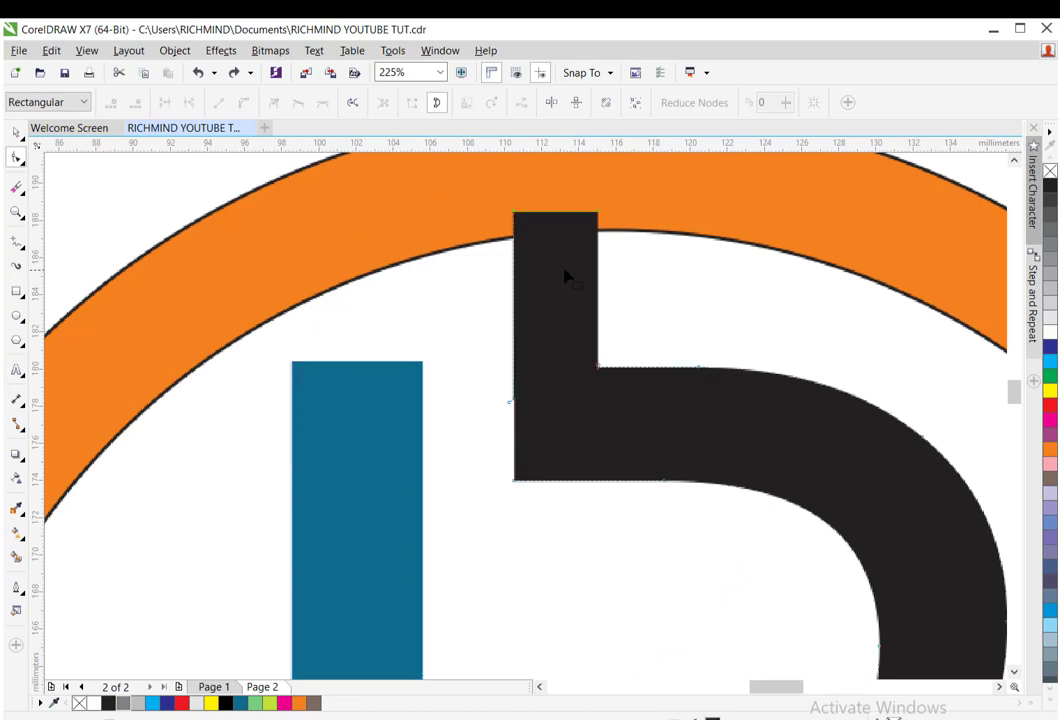
left_click(600, 214)
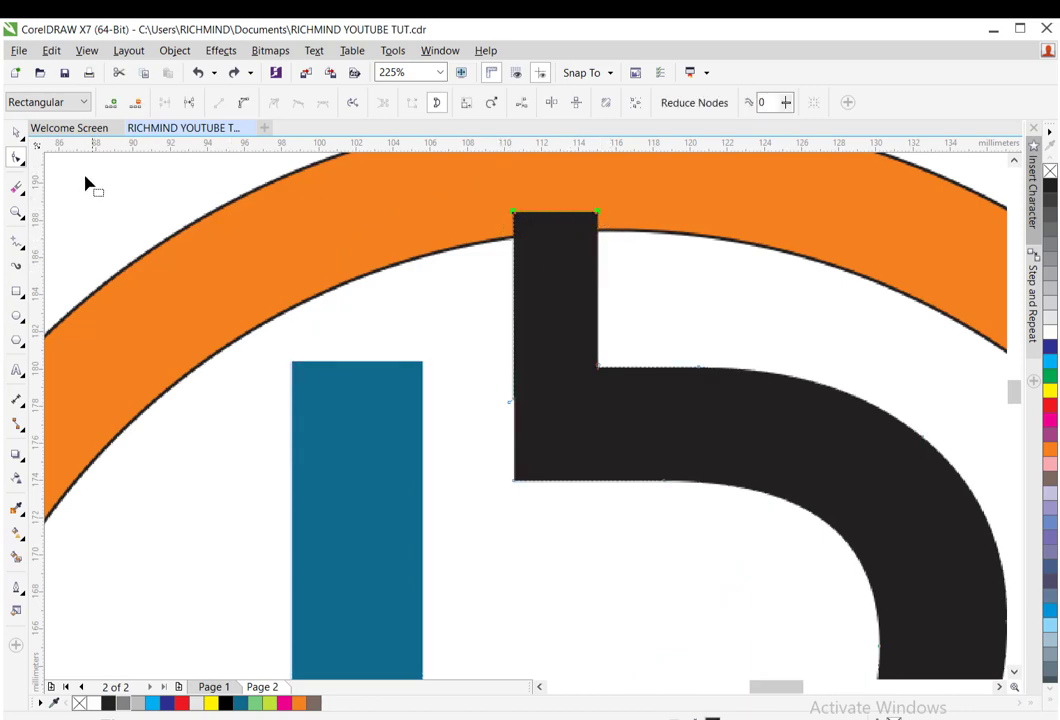
Draw a rectangle about 4.9 mm wide and 20.5 mm high across the ring's upper part, filling the gap between the L and the B
left_click(16, 212)
right_click(253, 213)
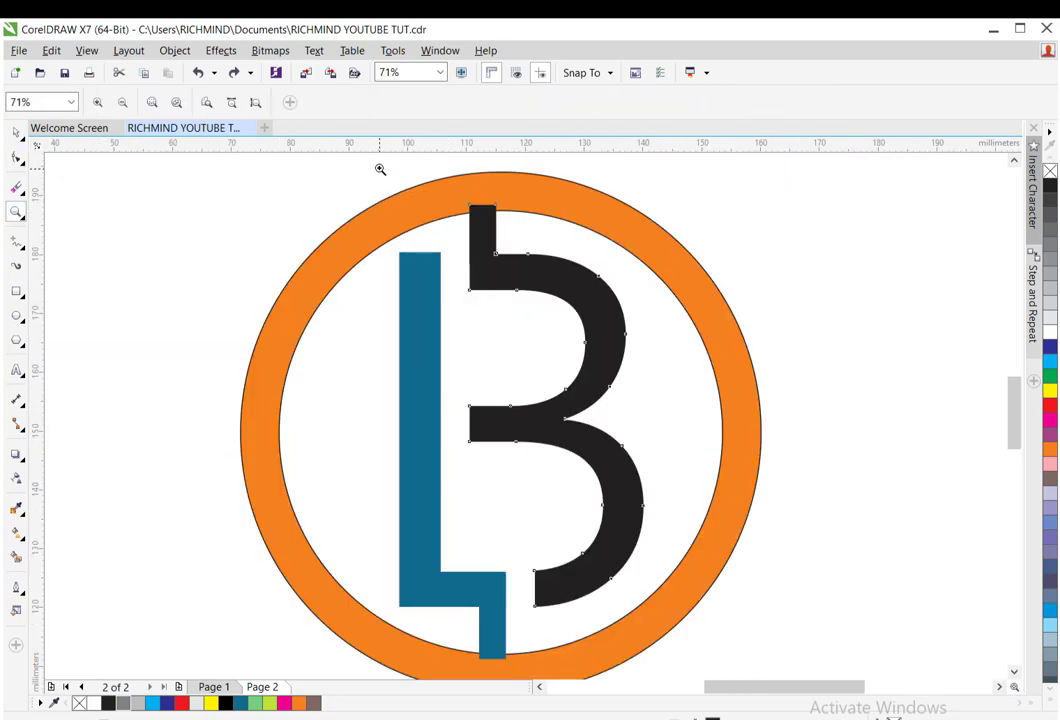
left_click_drag(345, 178, 814, 504)
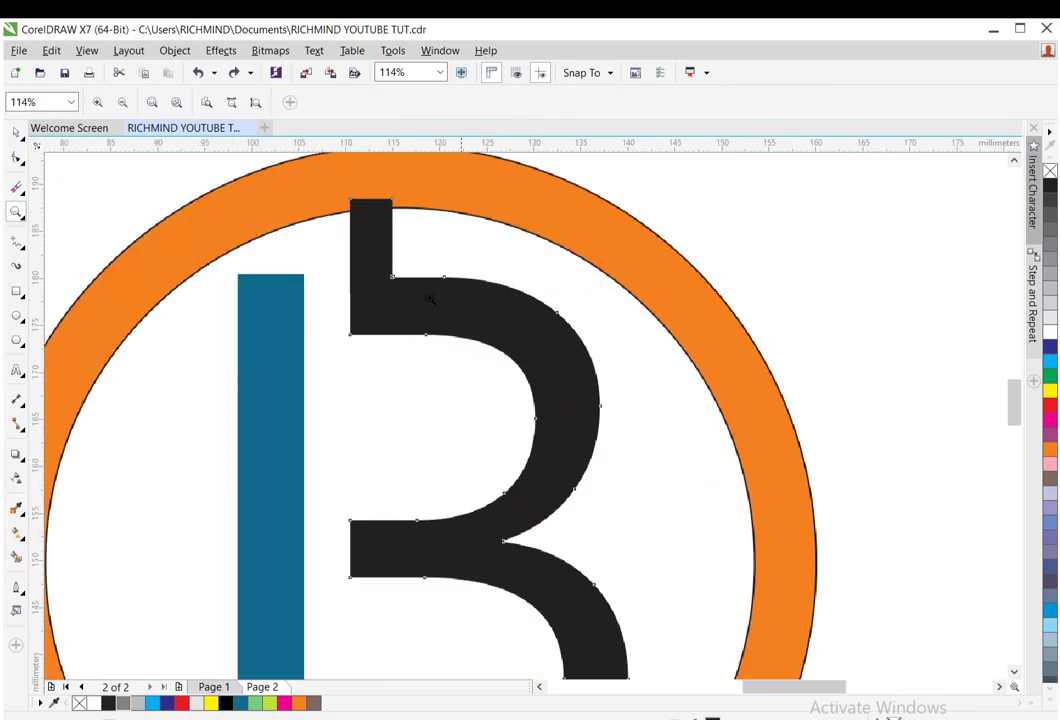
right_click(481, 300)
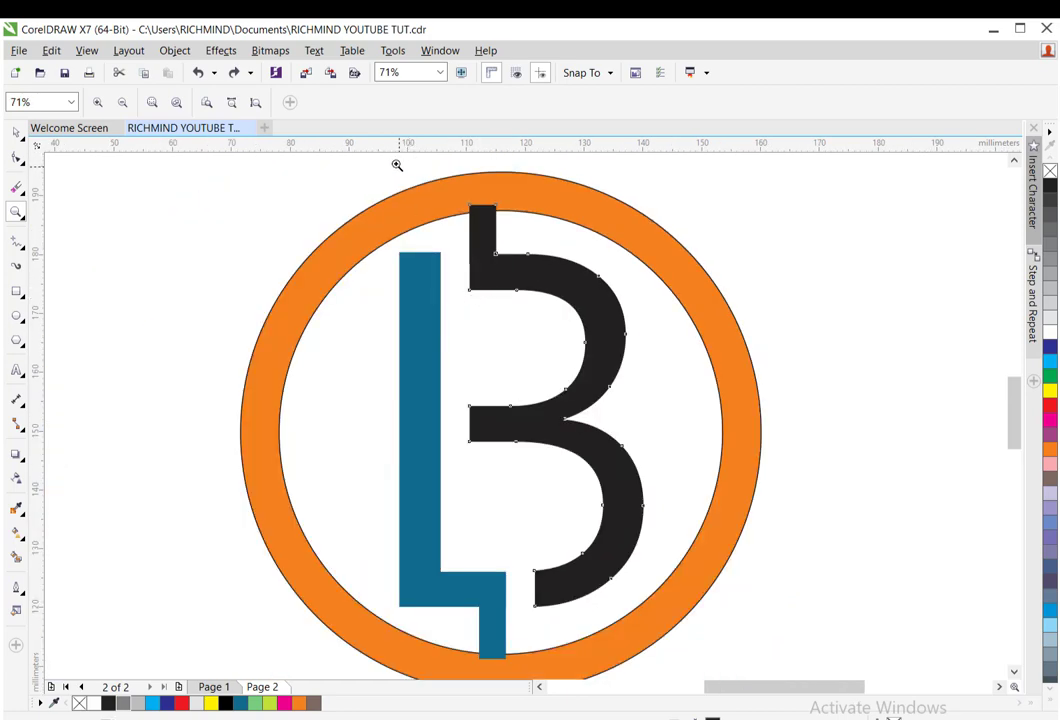
left_click_drag(394, 162, 757, 407)
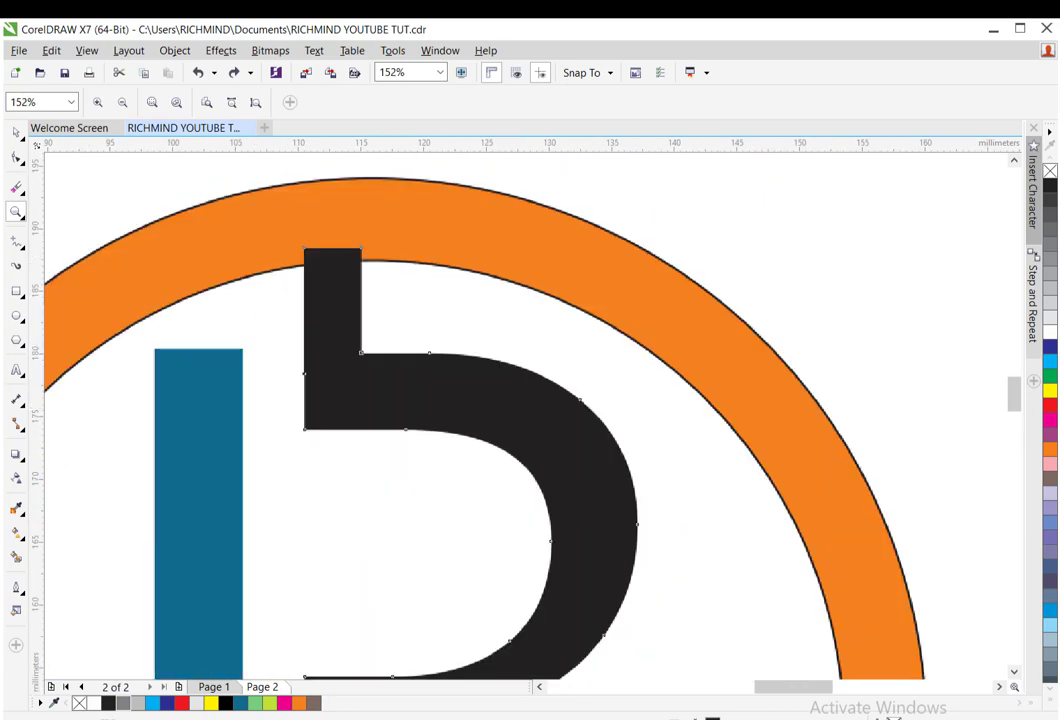
left_click(16, 290)
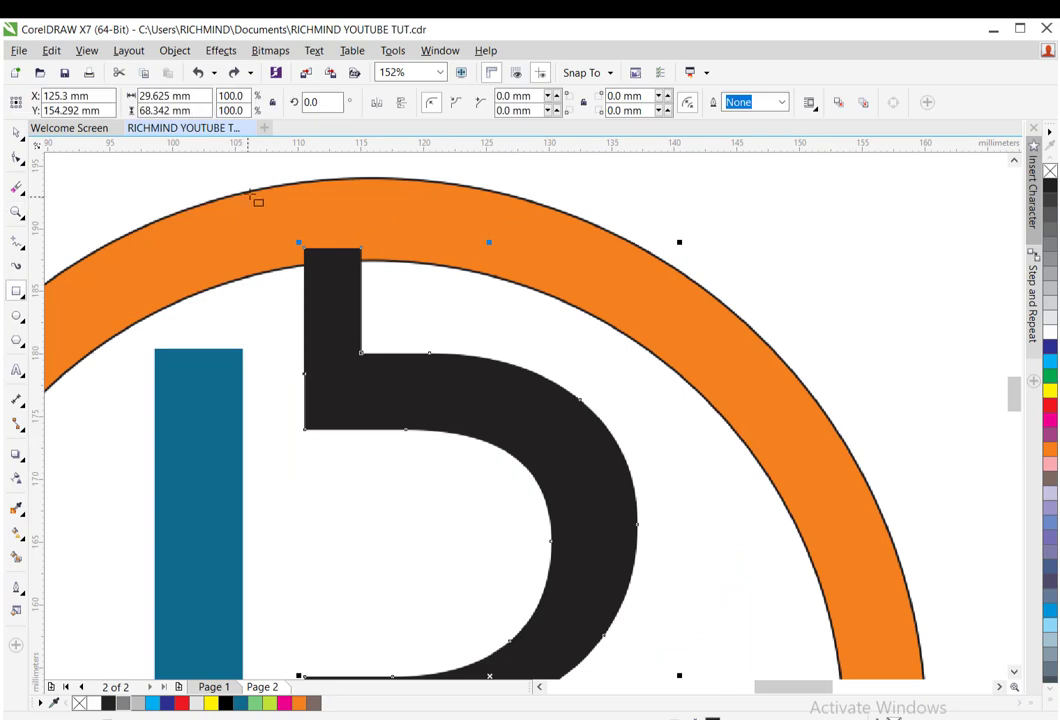
left_click_drag(230, 185, 307, 405)
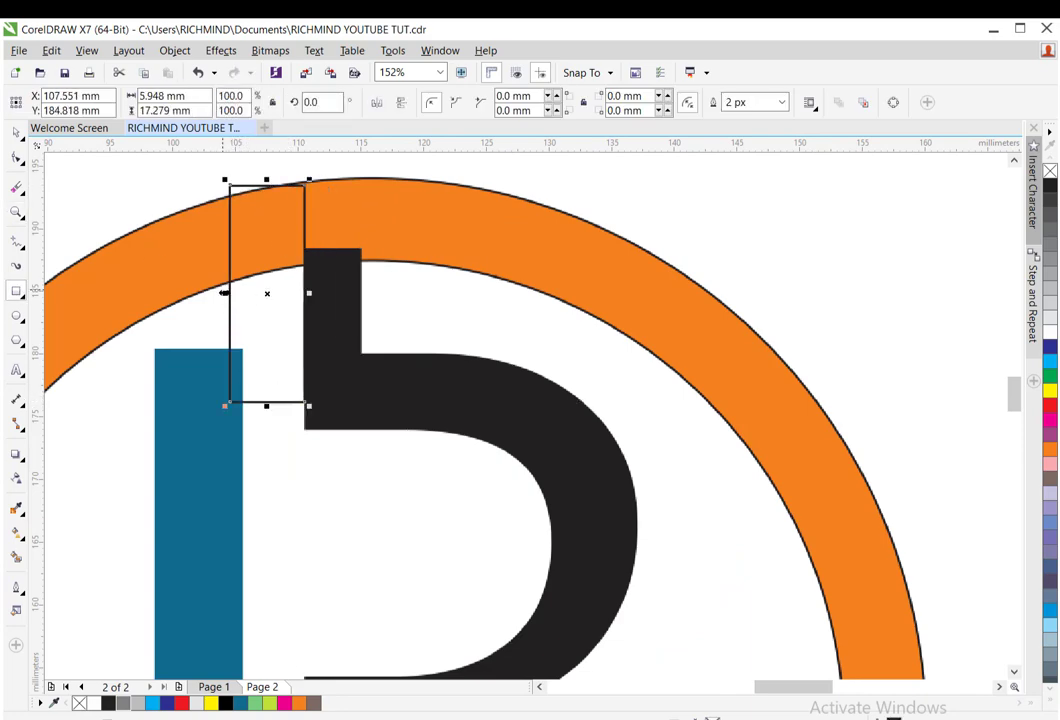
left_click_drag(224, 293, 241, 314)
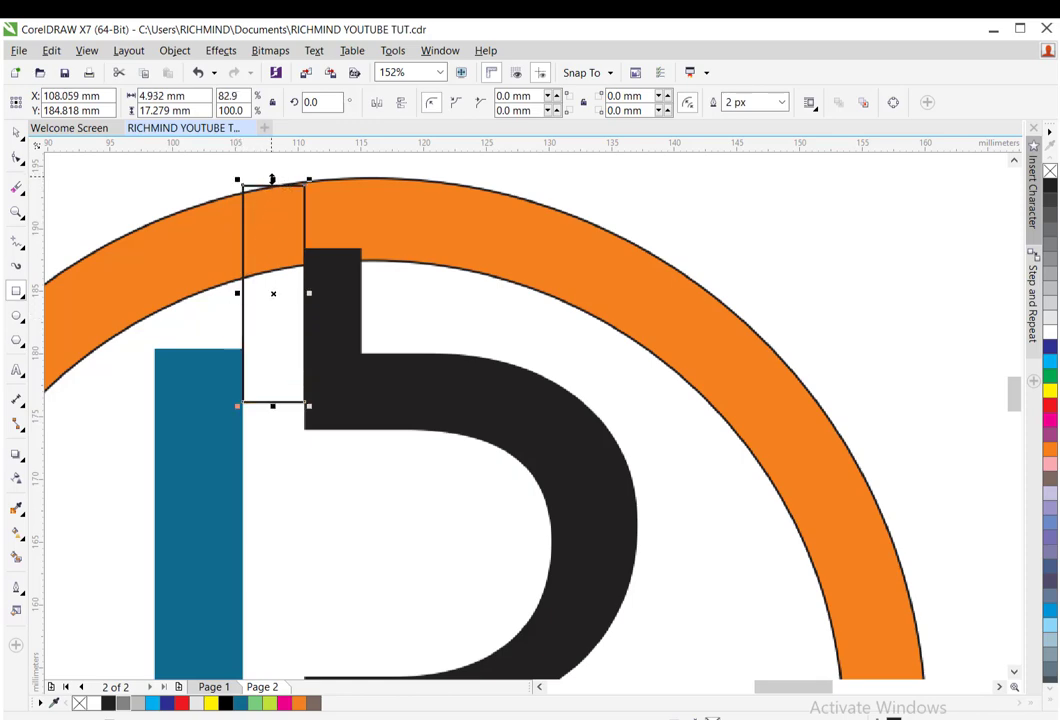
mouse_move(272, 178)
left_mouse_down()
mouse_move(270, 147)
mouse_move(272, 202)
left_mouse_up()
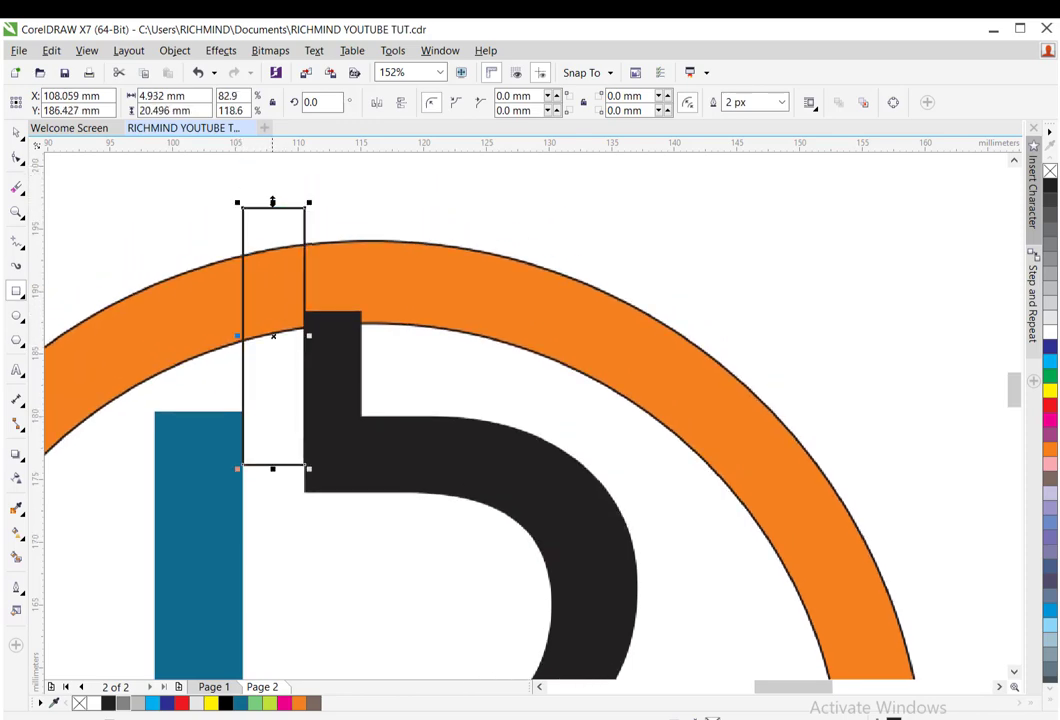
Fill the rectangle with black and trim the orange ring with it to cut the upper gap
left_click(14, 131)
left_click(109, 704)
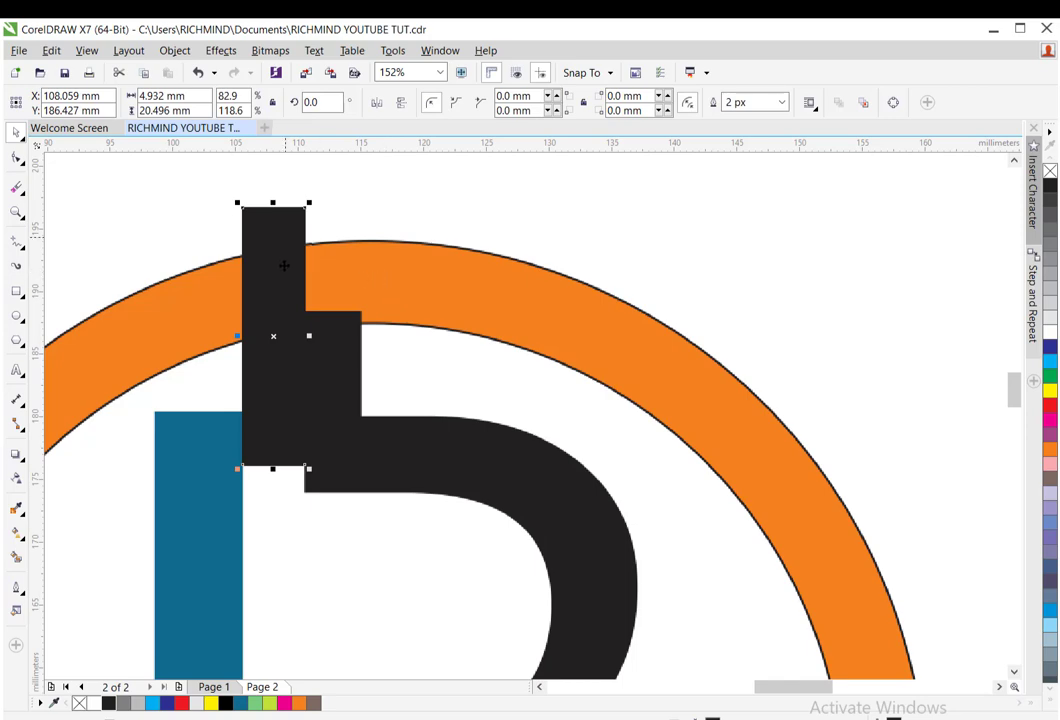
left_click(435, 287)
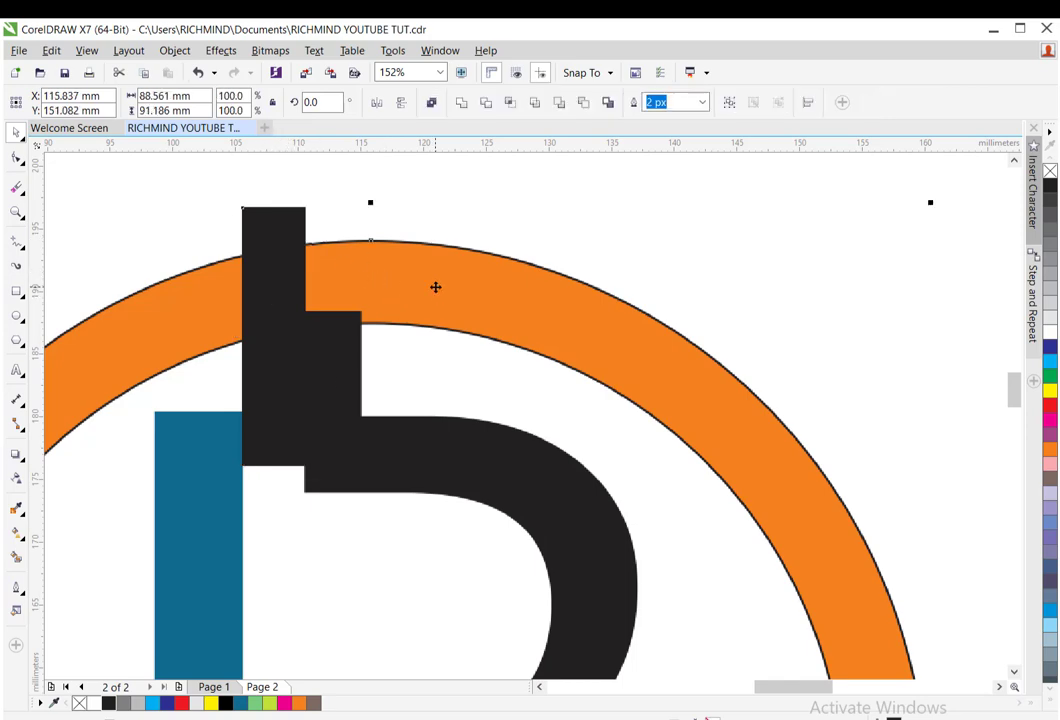
left_click(489, 108)
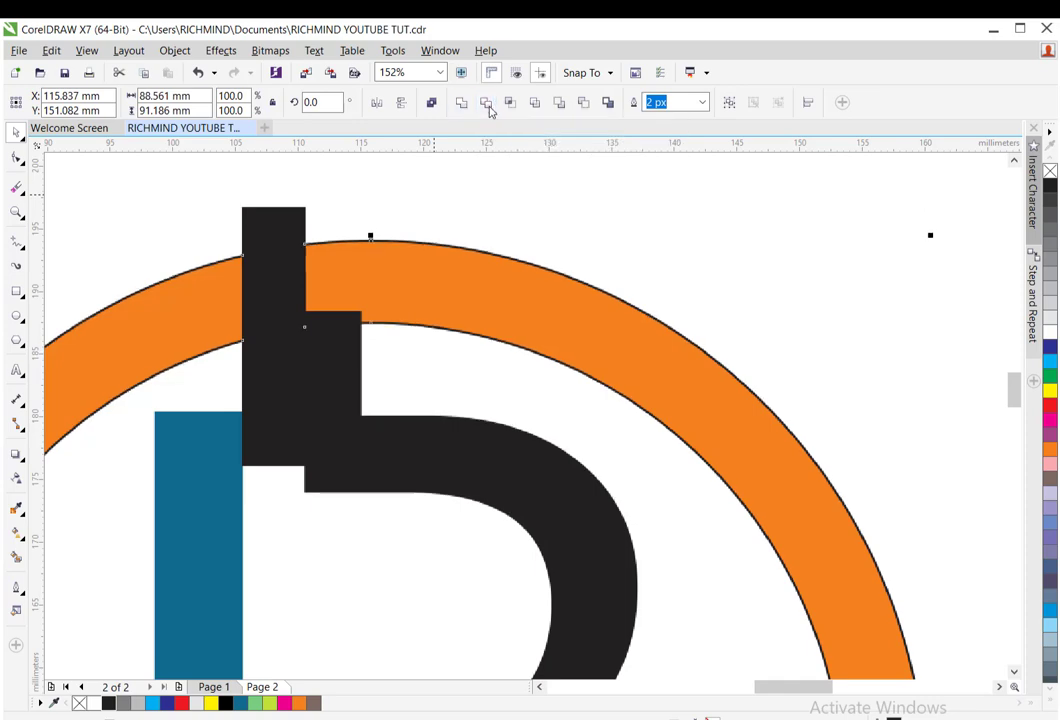
Move the black rectangle to the lower part of the ring, between the L's extension and the B's lower end
left_click(273, 175)
left_click(265, 210)
left_click_drag(265, 210, 688, 254)
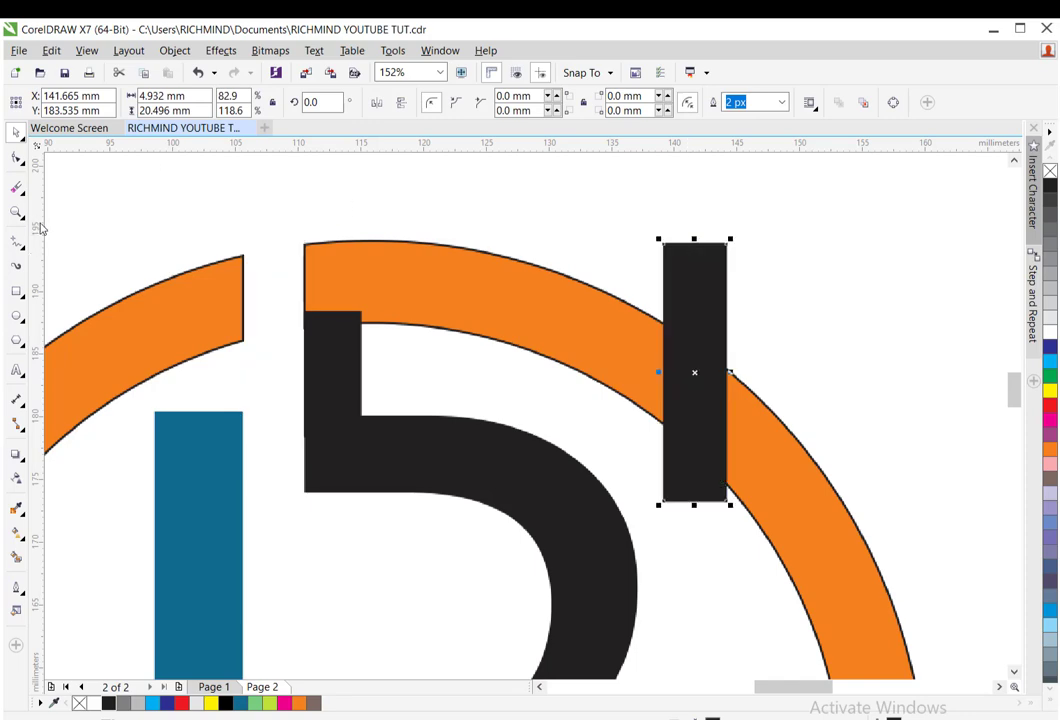
left_click(16, 213)
right_click(264, 247)
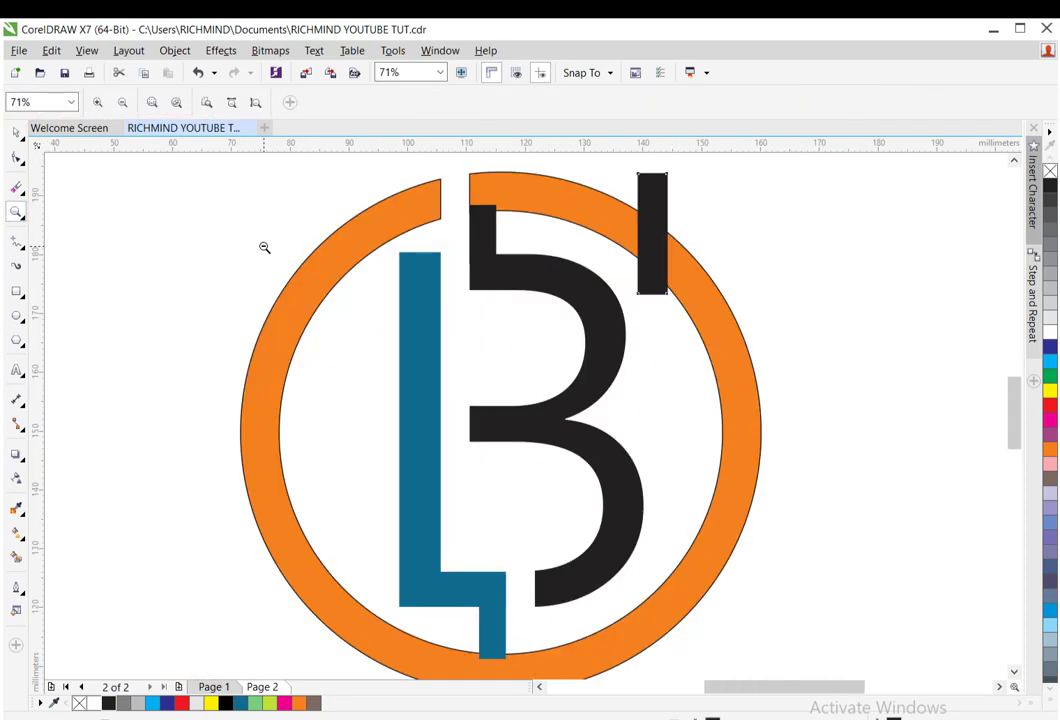
left_click(16, 132)
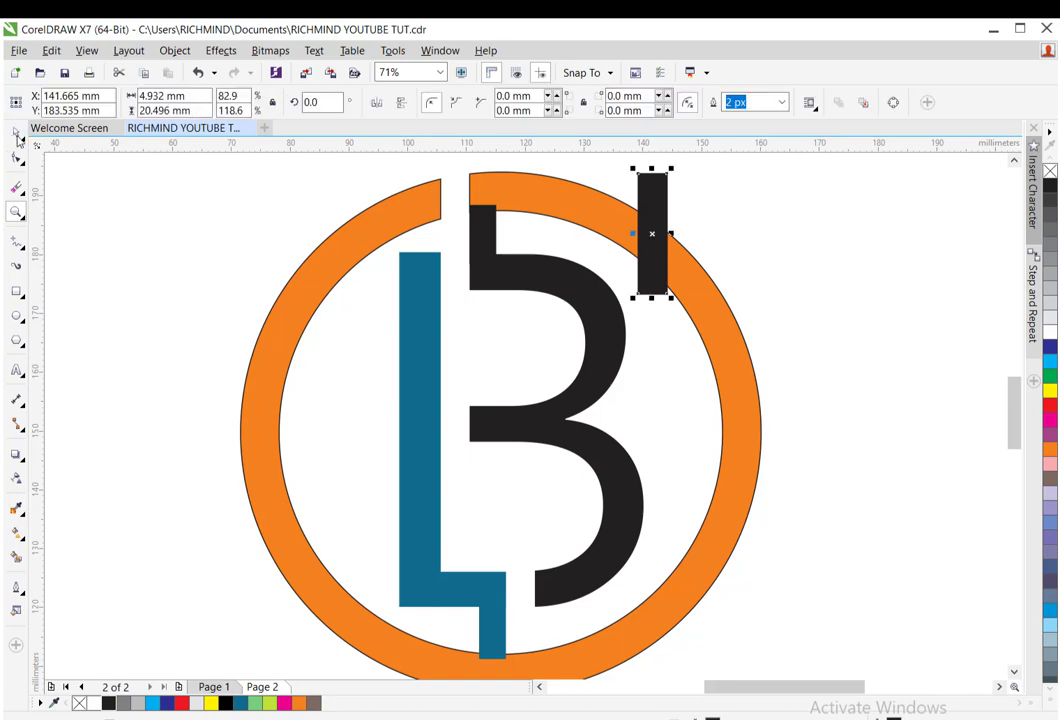
left_click_drag(651, 233, 521, 632)
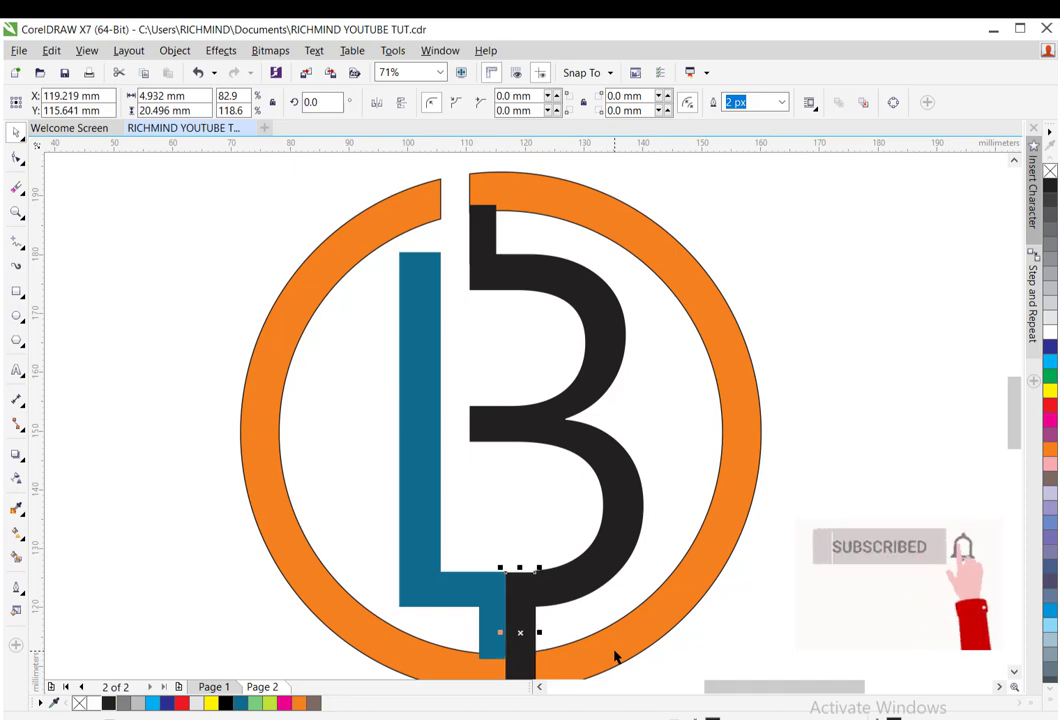
Trim the ring with the rectangle to cut the lower gap, and move the rectangle outside the logo
key("ctrl+a")
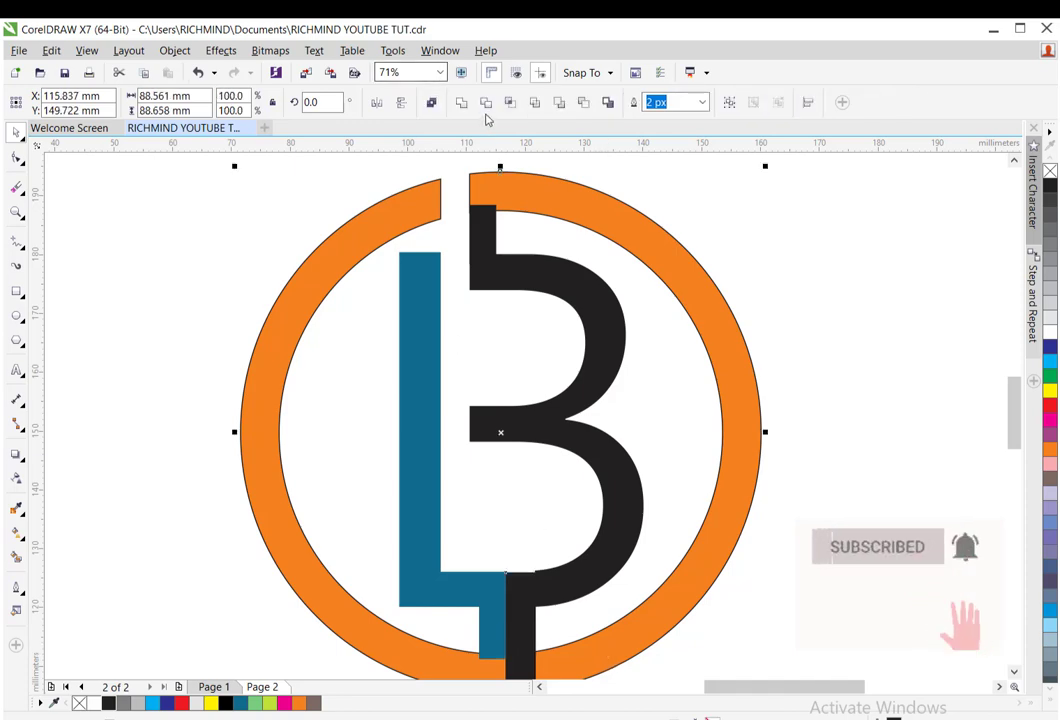
left_click(486, 103)
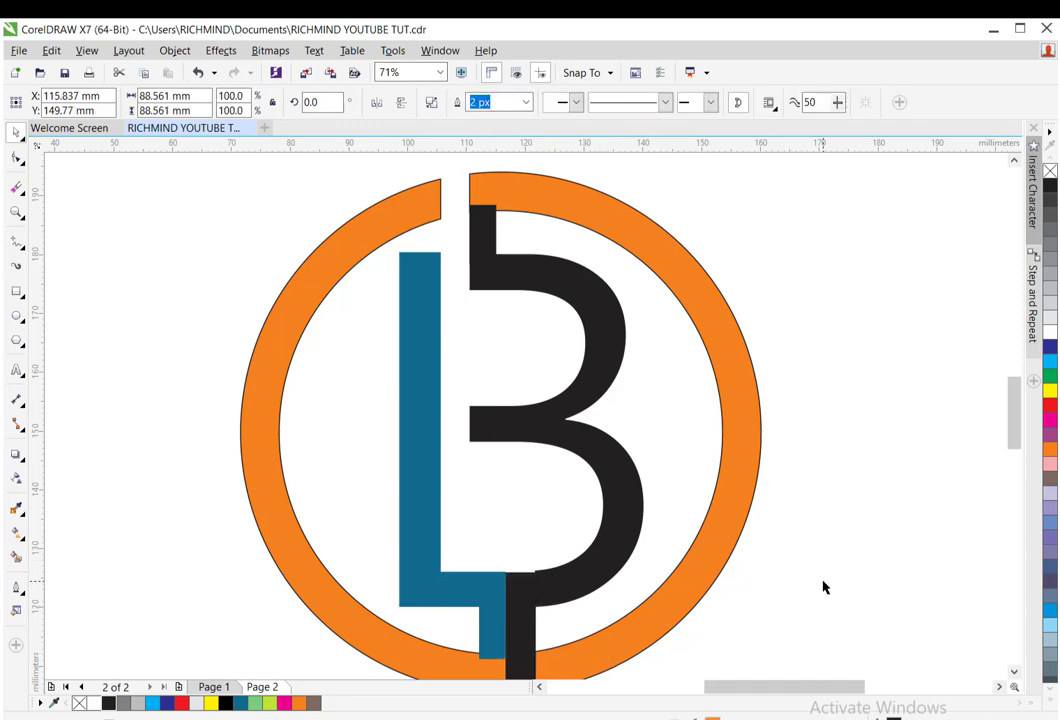
left_click(824, 585)
left_click_drag(522, 606, 877, 326)
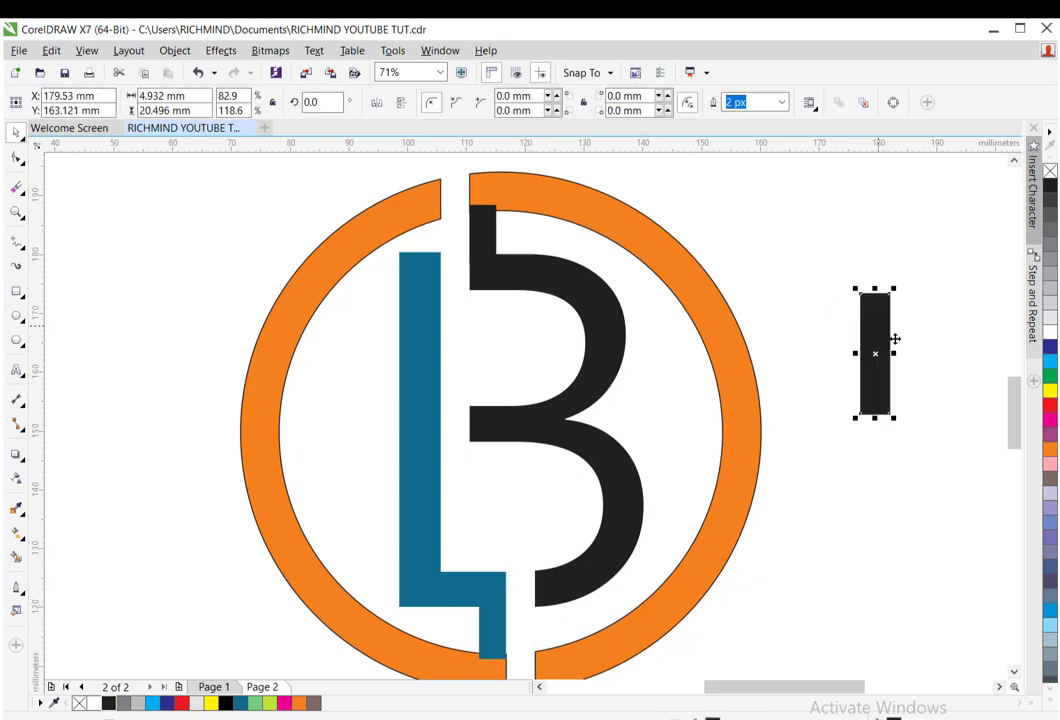
Try pulling the B, the L and the ring apart as separate pieces, and undo the moves
mouse_move(1015, 402)
left_mouse_down()
mouse_move(1015, 419)
mouse_move(1011, 388)
left_mouse_up()
left_click_drag(588, 385, 858, 306)
left_click_drag(424, 427, 157, 348)
left_click_drag(330, 288, 314, 267)
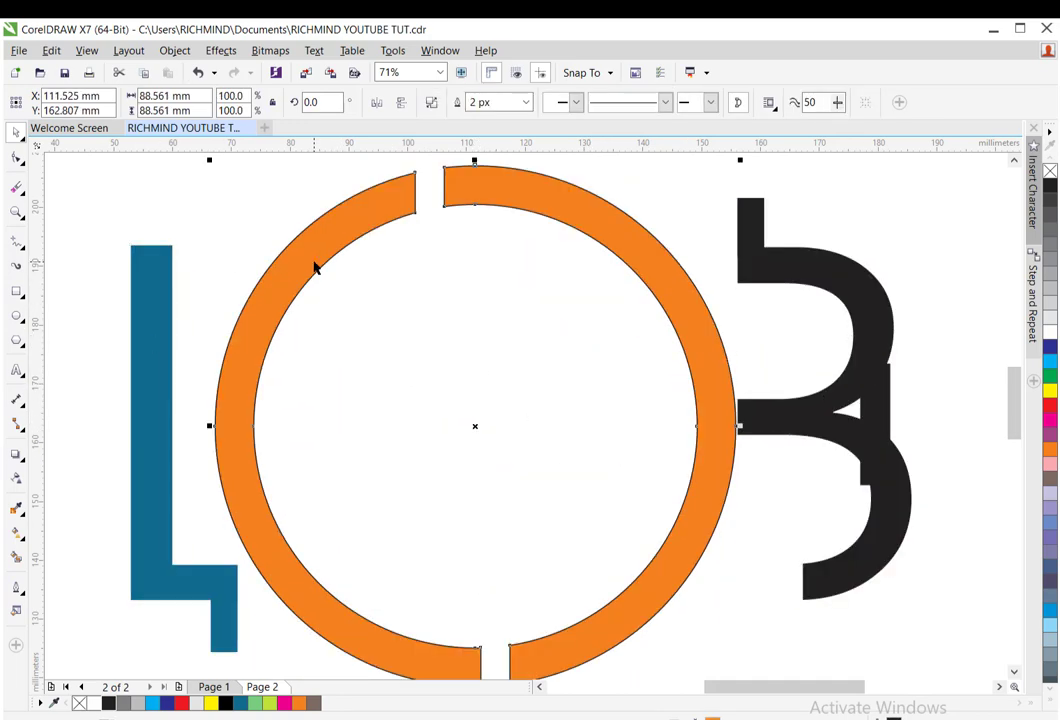
key("ctrl+z")
key("ctrl+z")
key("ctrl+z")
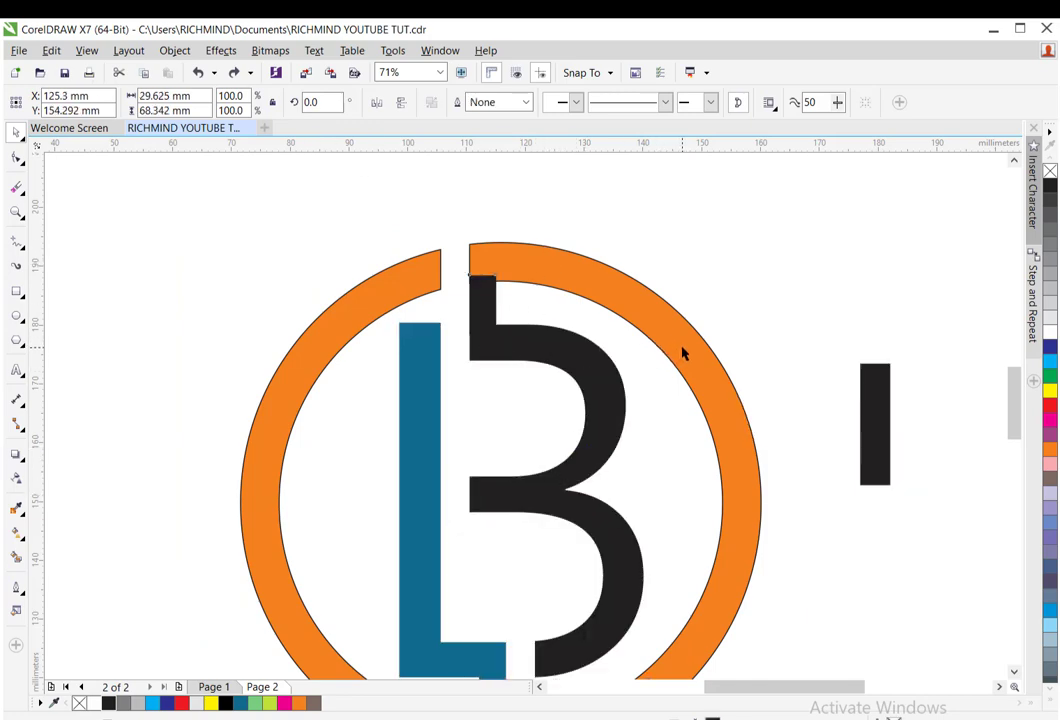
Weld the B to the orange ring, and weld the L to the result to form a single blue shape
left_click(682, 349)
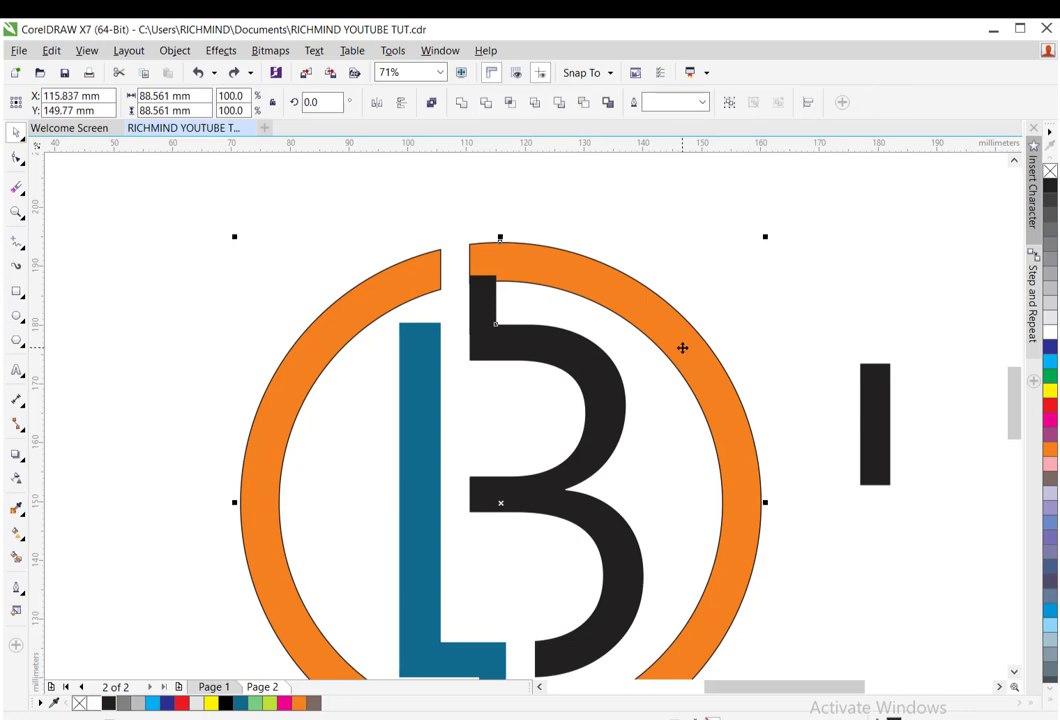
left_click(461, 104)
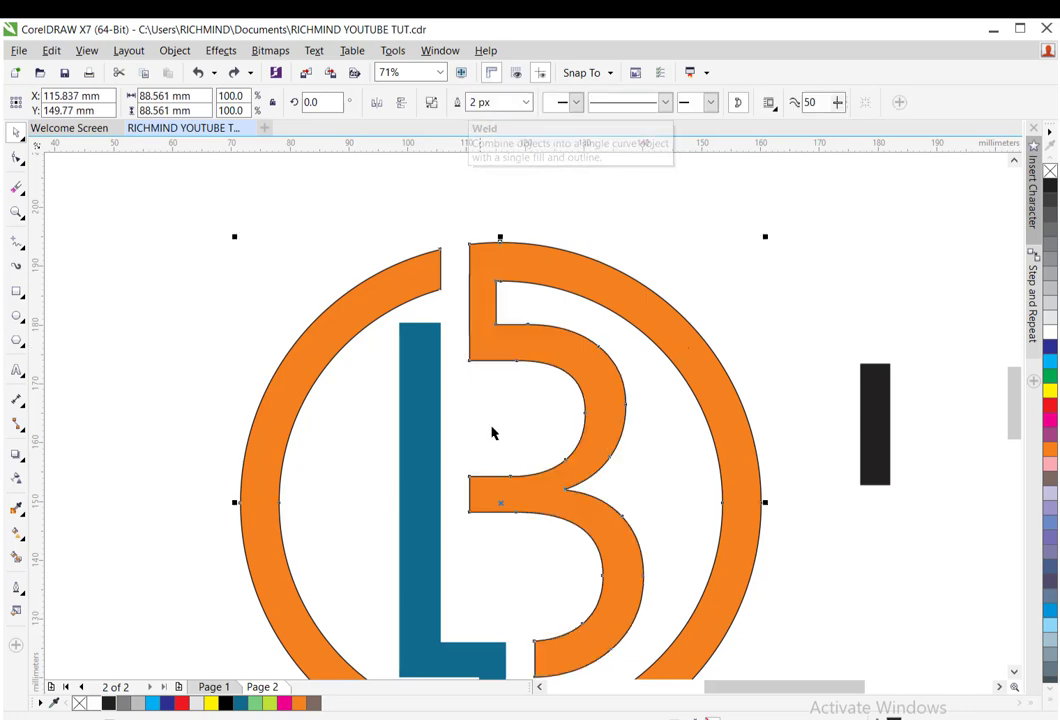
left_click(430, 448, "shift")
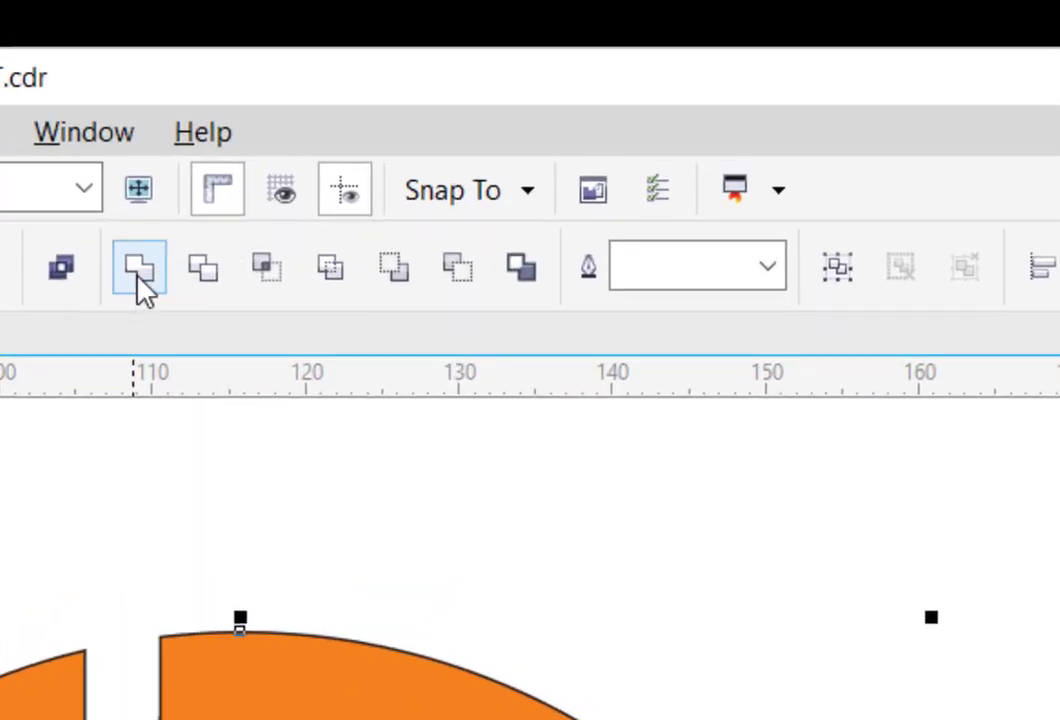
left_click(140, 280)
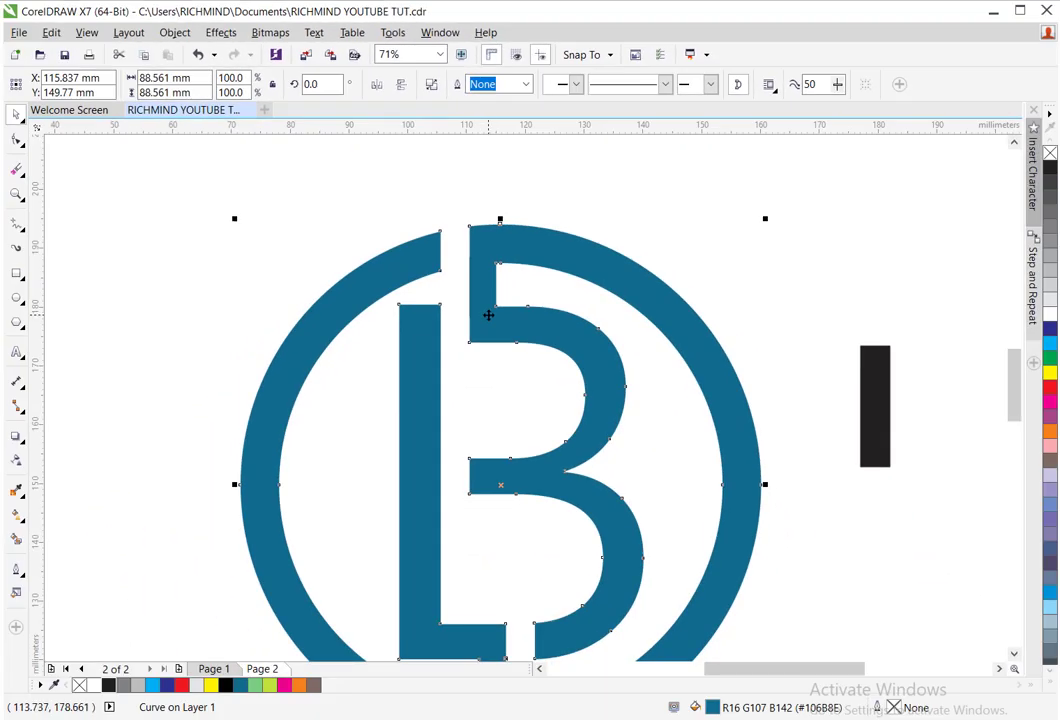
Move the welded logo to about X 103.6 mm, Y 156.2 mm on the page
left_click_drag(488, 315, 410, 230)
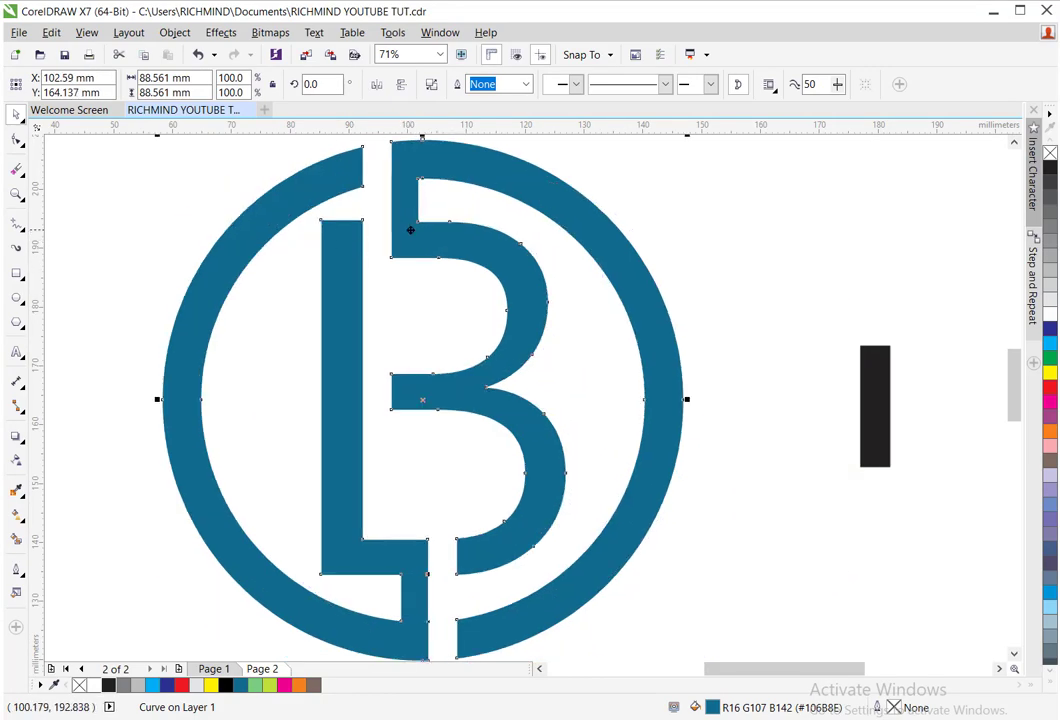
left_click(20, 196)
scroll(391, 210, "down", 1)
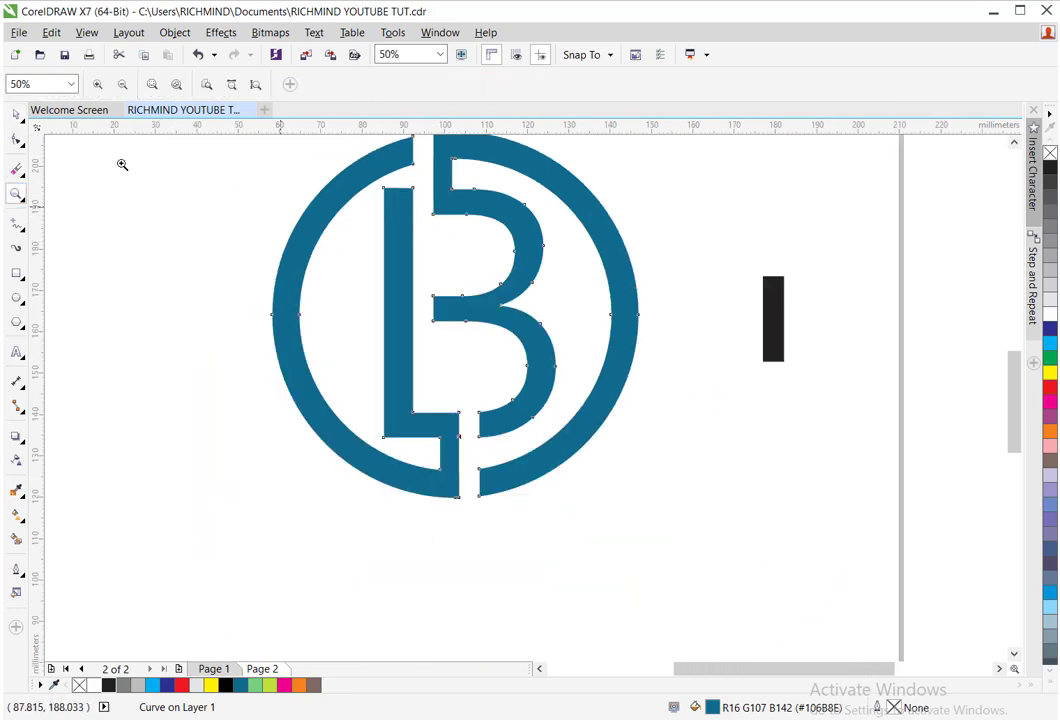
left_click(16, 115)
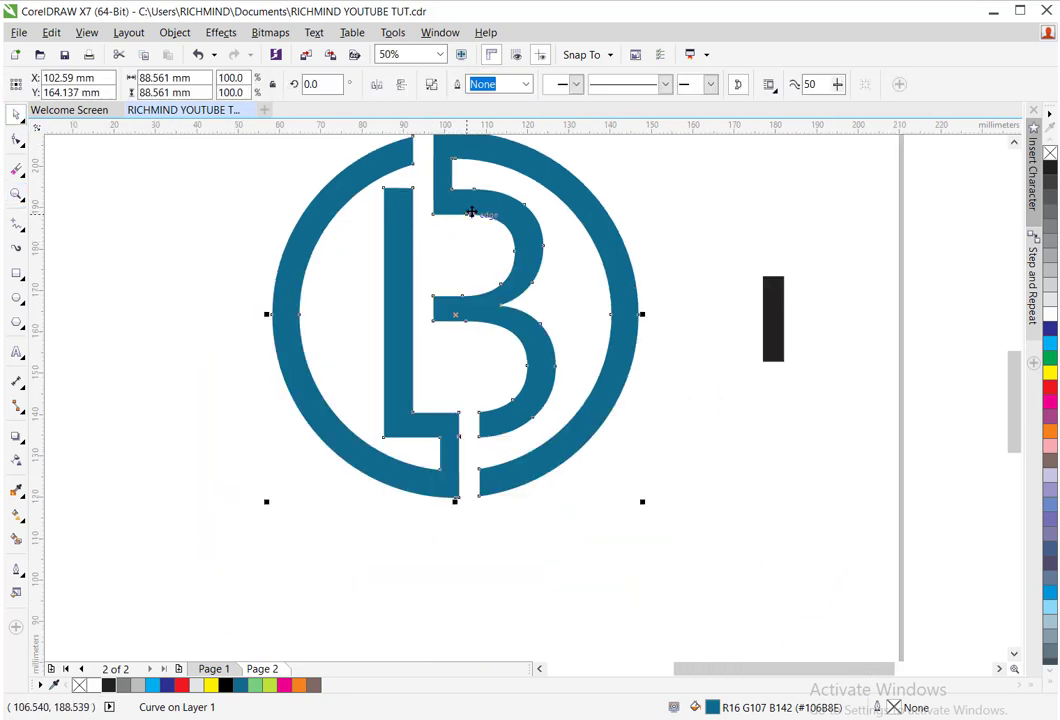
left_click_drag(470, 212, 471, 247)
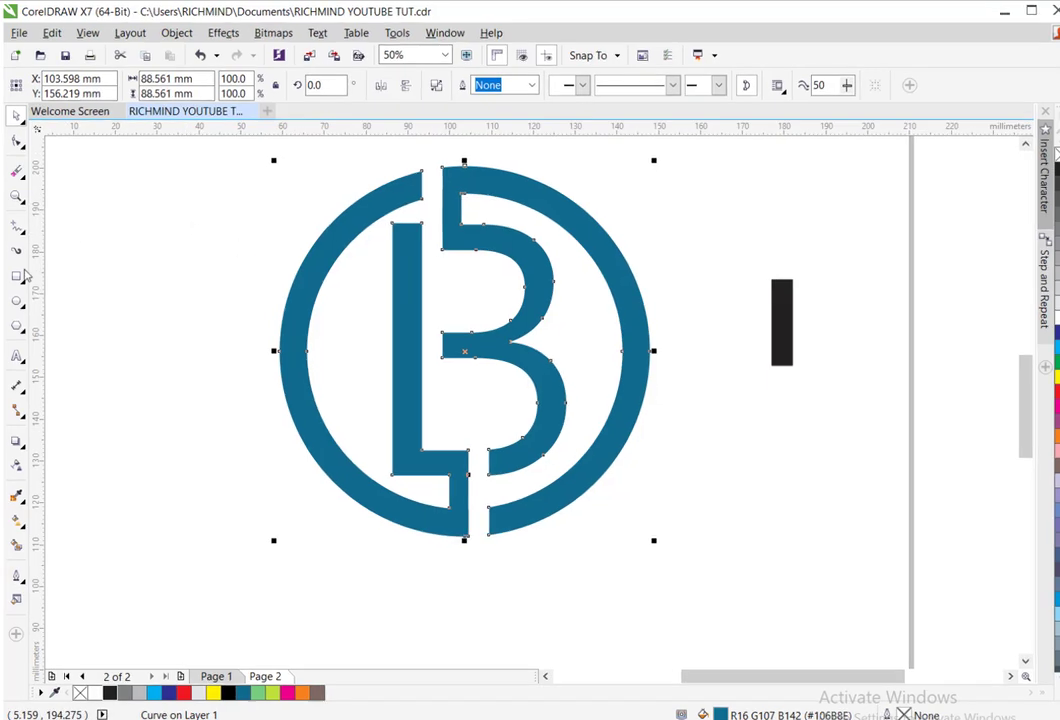
Draw a closed Freehand shape about 68 by 103 mm around the B half, following both ring gaps, and fill it yellow
left_click(17, 225)
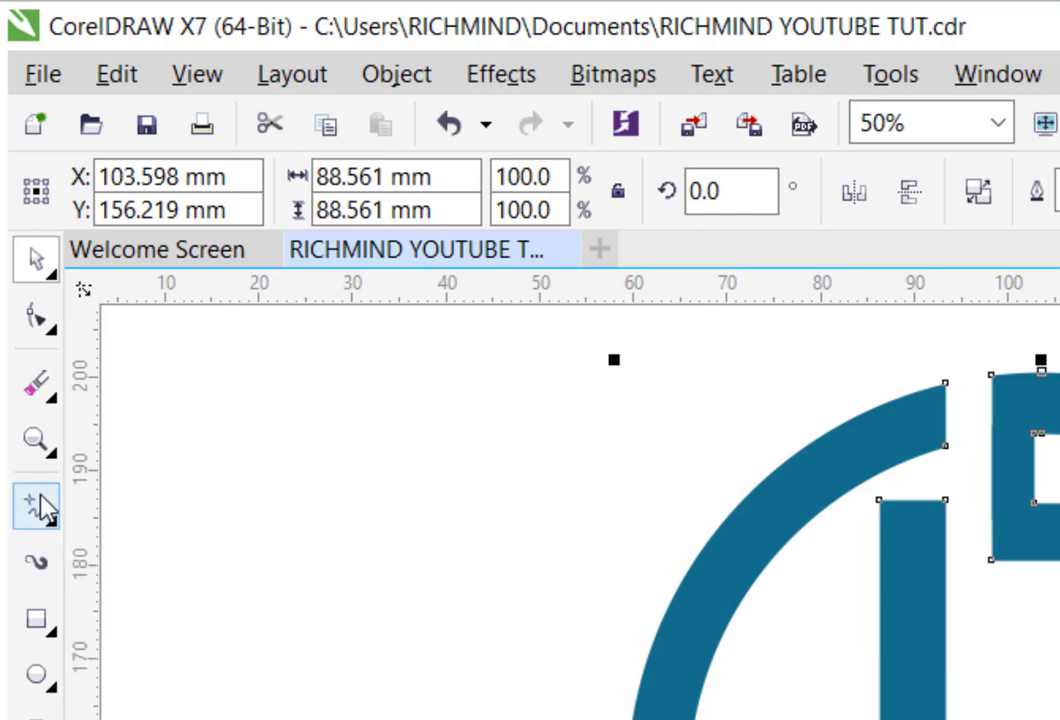
left_click(45, 520)
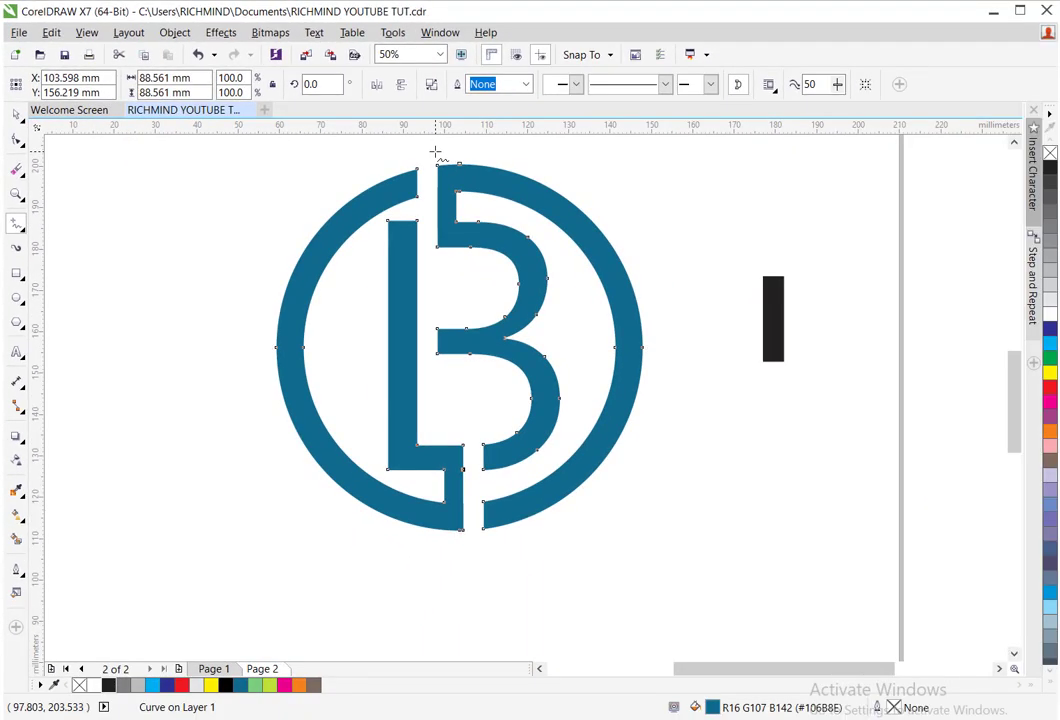
left_click(433, 147)
left_click(432, 437)
left_click(432, 437)
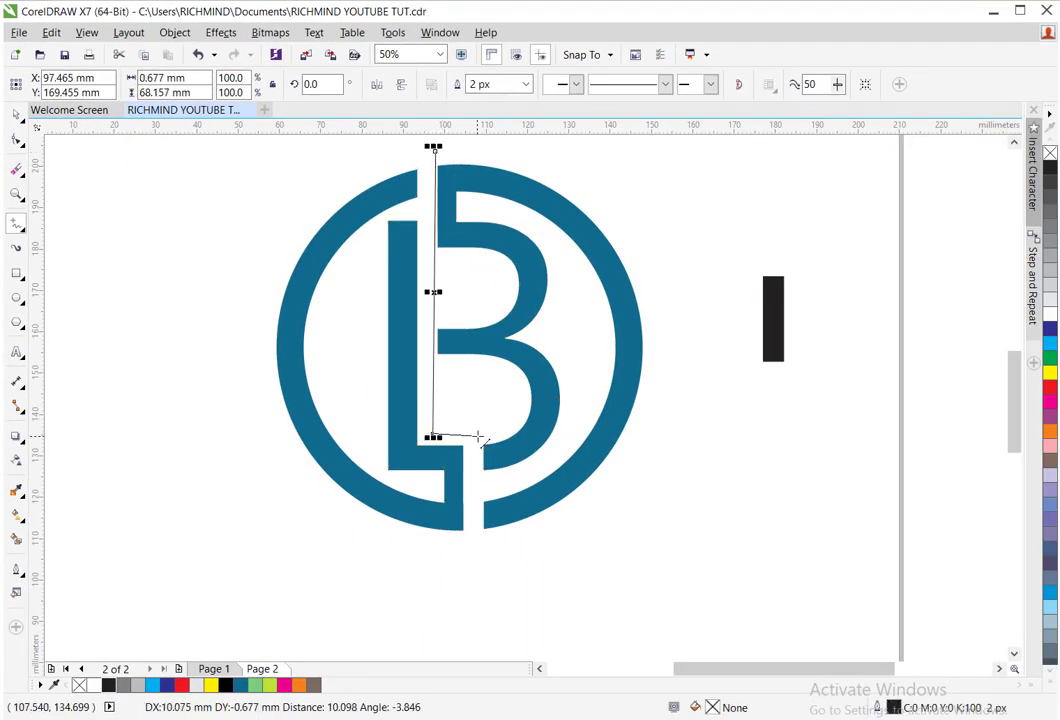
double_click(479, 439)
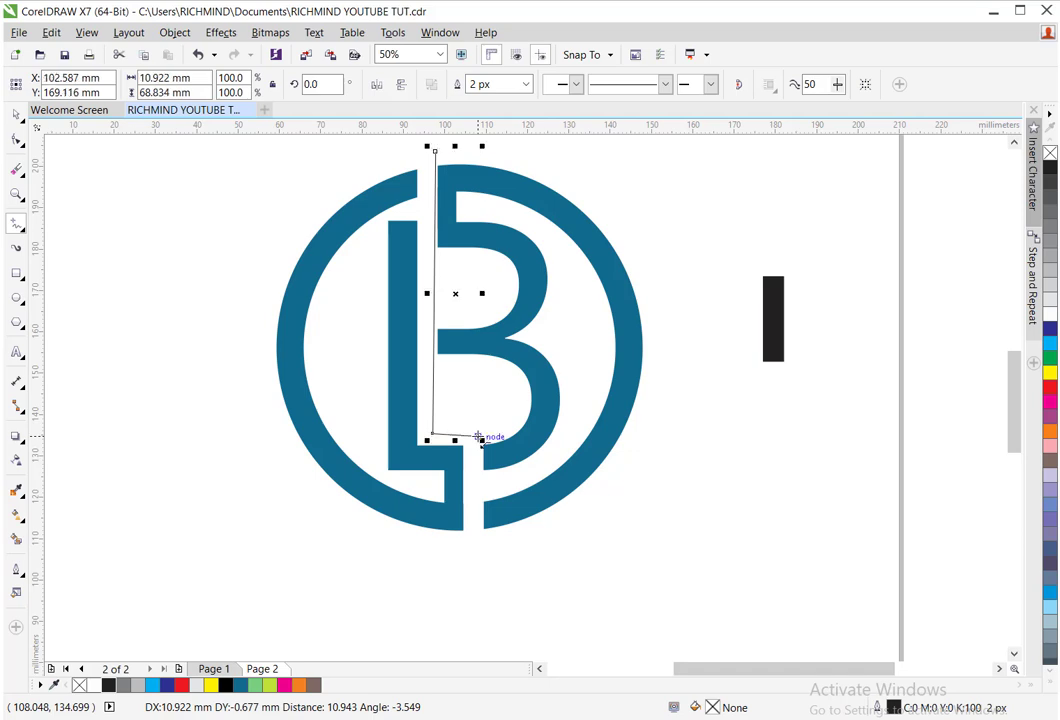
left_click(477, 578)
left_click(712, 403)
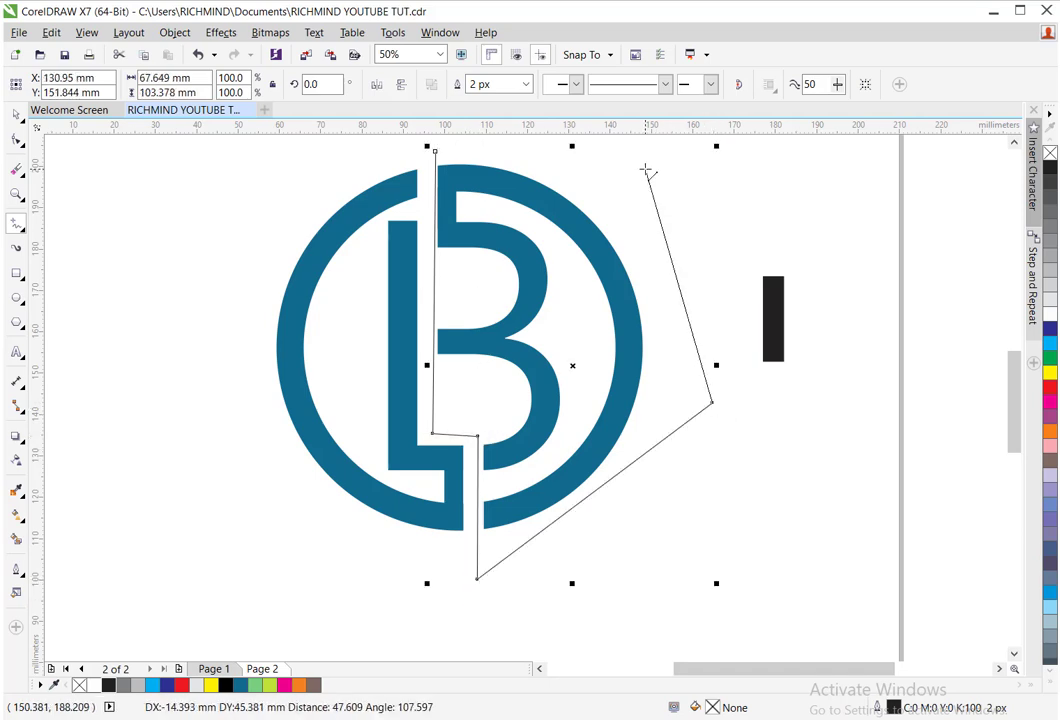
left_click(645, 168)
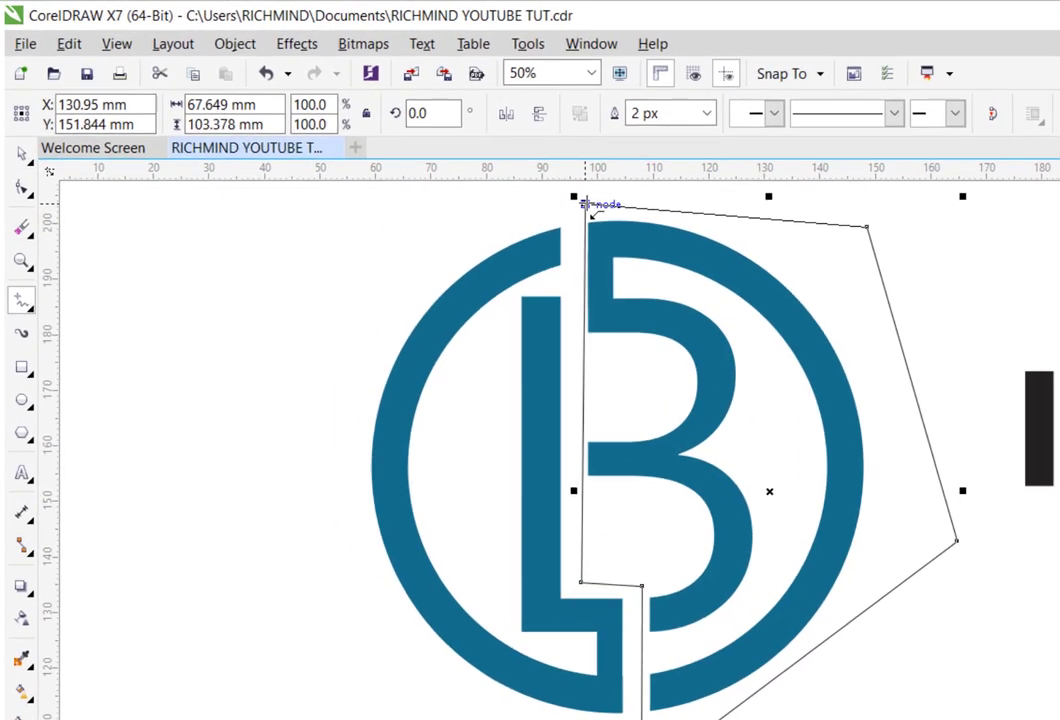
left_click(434, 151)
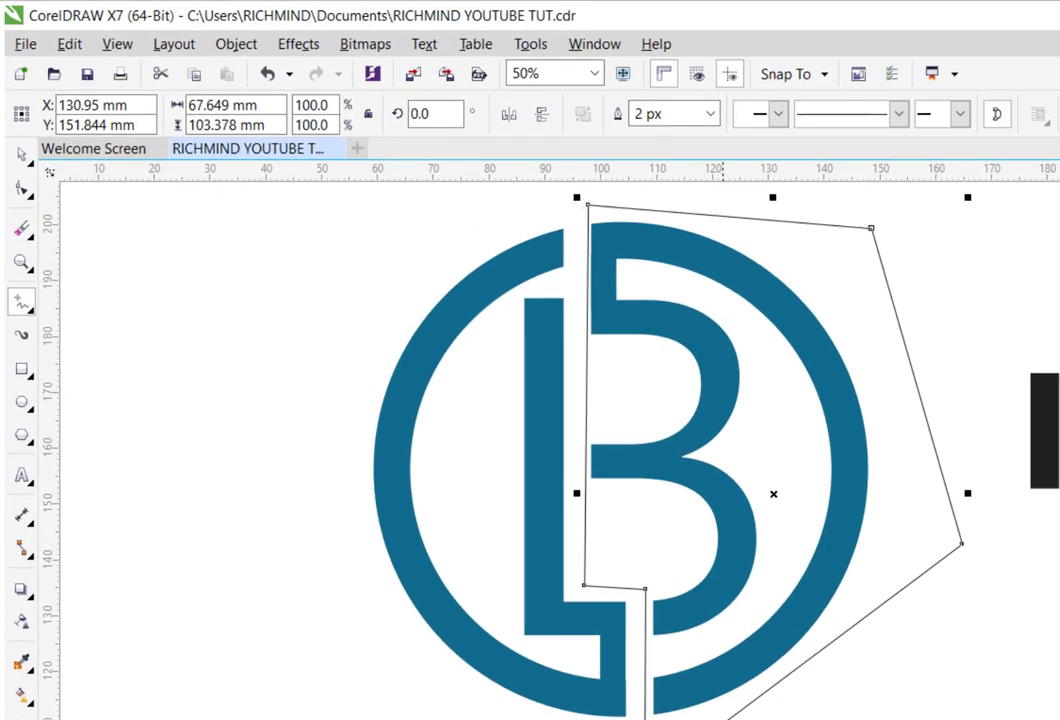
left_click(110, 718)
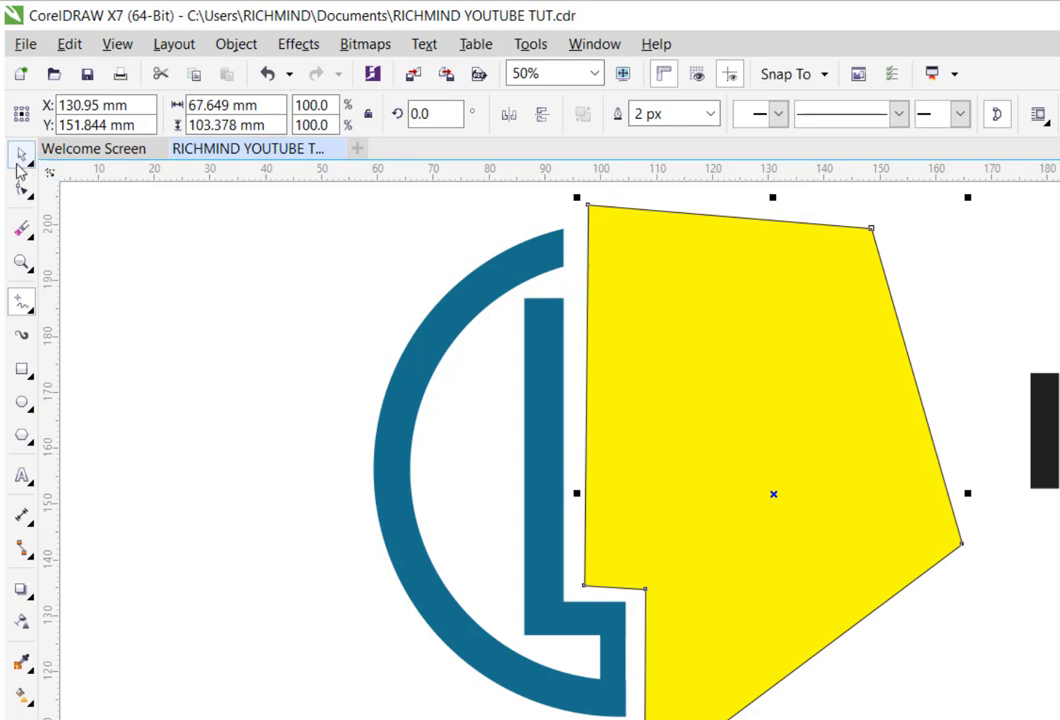
left_click(21, 155)
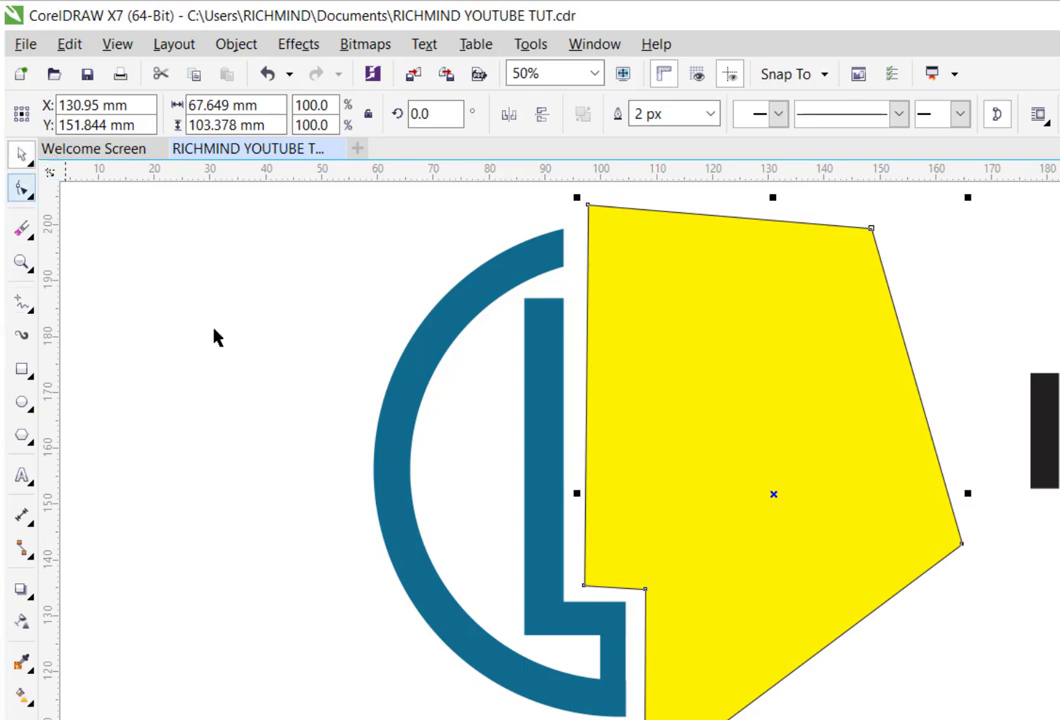
Duplicate the welded blue logo in place
left_click(396, 427)
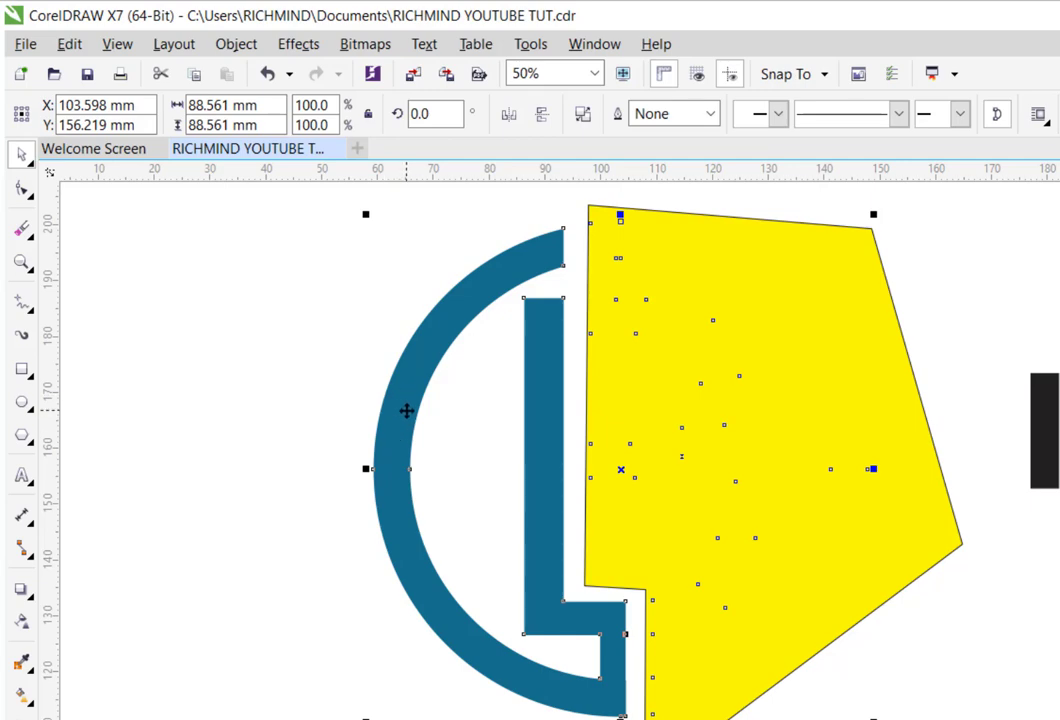
key("KP_Add")
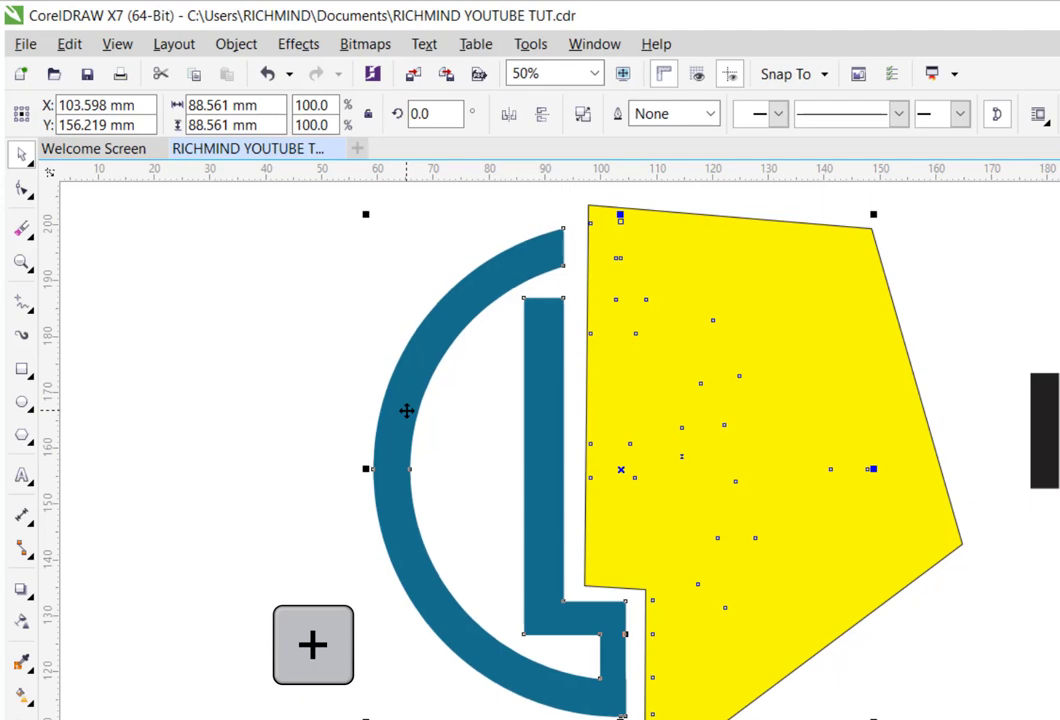
Try moving the logo copy away from the original to check the duplicate, and undo the moves
left_click_drag(406, 413, 470, 477)
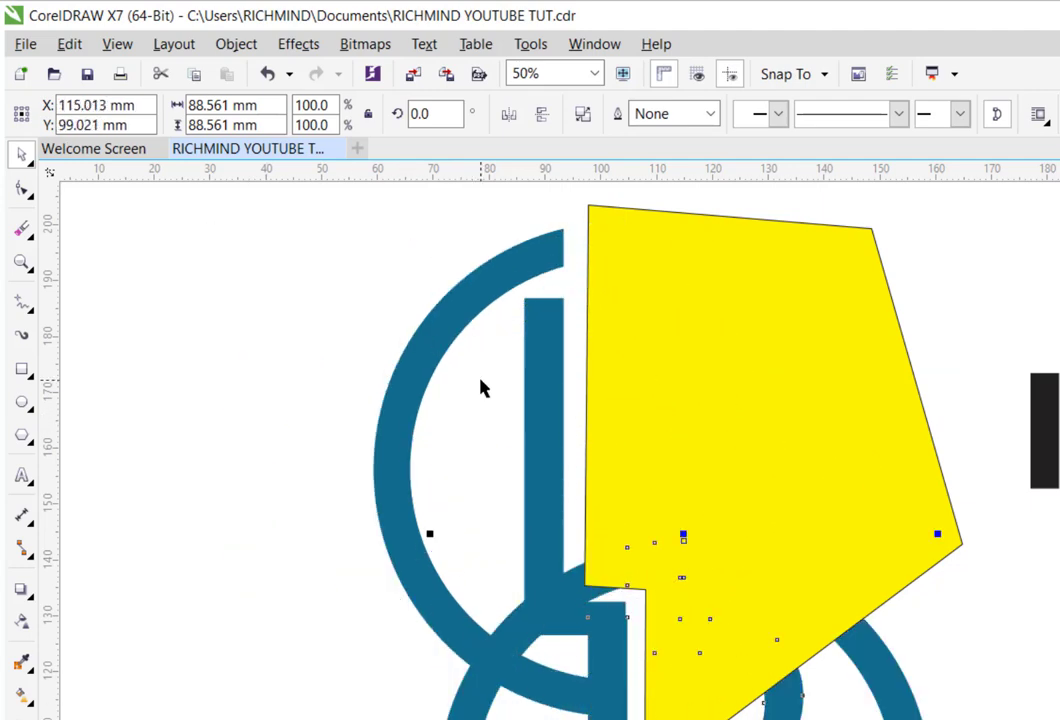
key("ctrl+z")
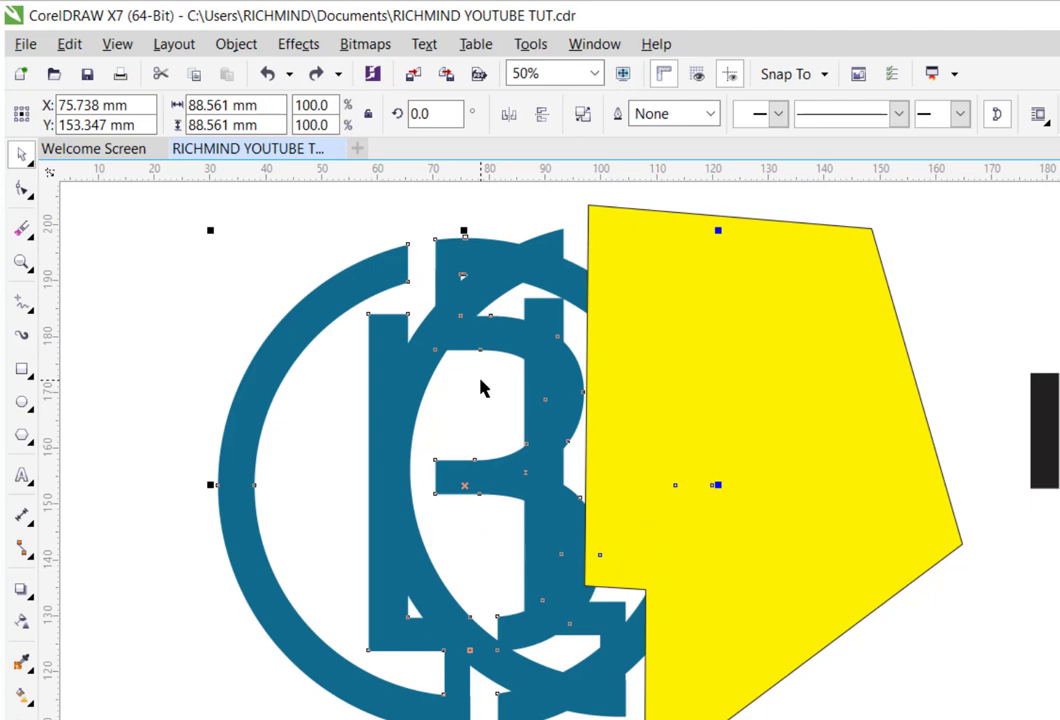
key("ctrl+z")
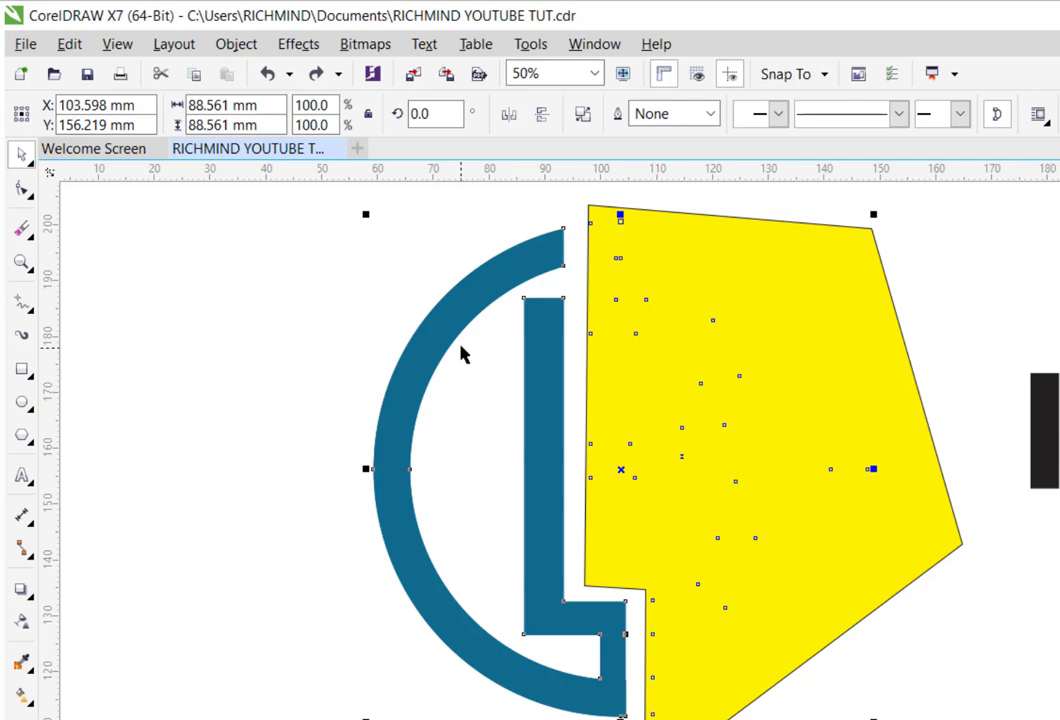
left_click_drag(445, 305, 177, 371)
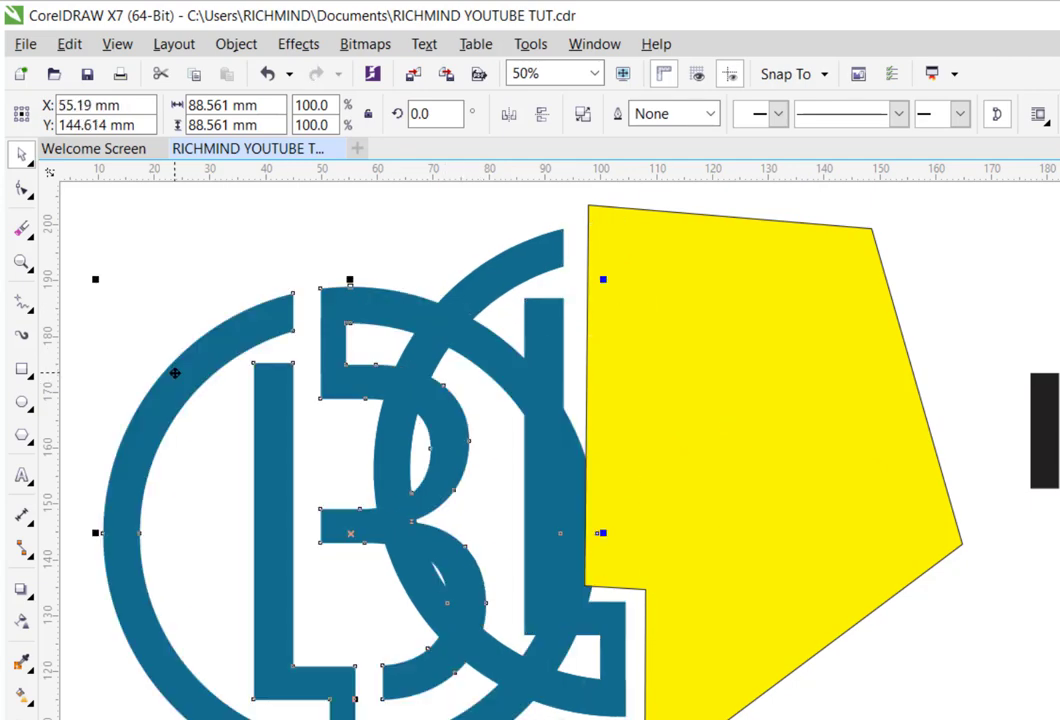
key("ctrl+z")
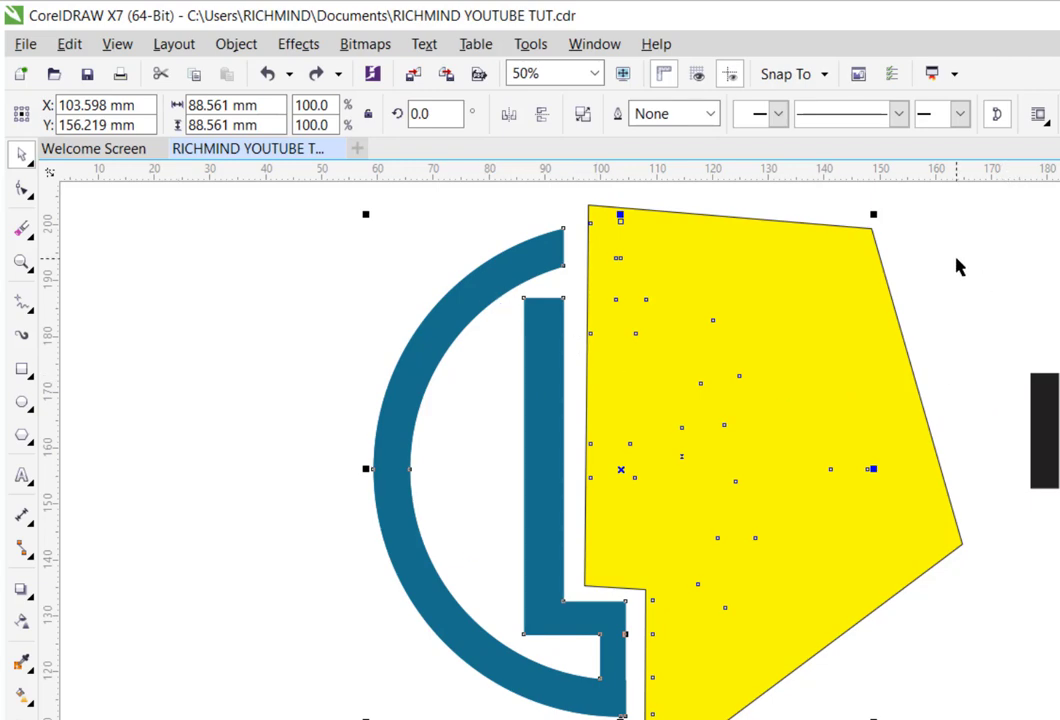
Trim the upper logo copy with the yellow shape, and move the yellow shape off the logo to about X 190.2 mm, Y 127.4 mm
left_click(597, 241, "shift")
left_click(348, 249)
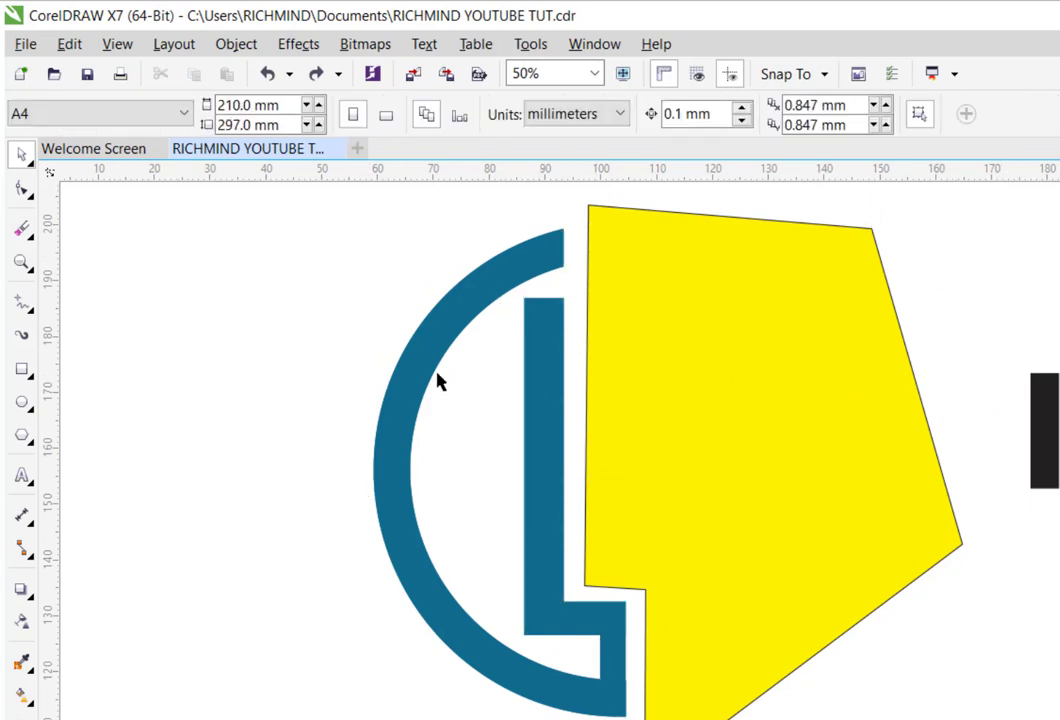
left_click(410, 377)
left_click(410, 378)
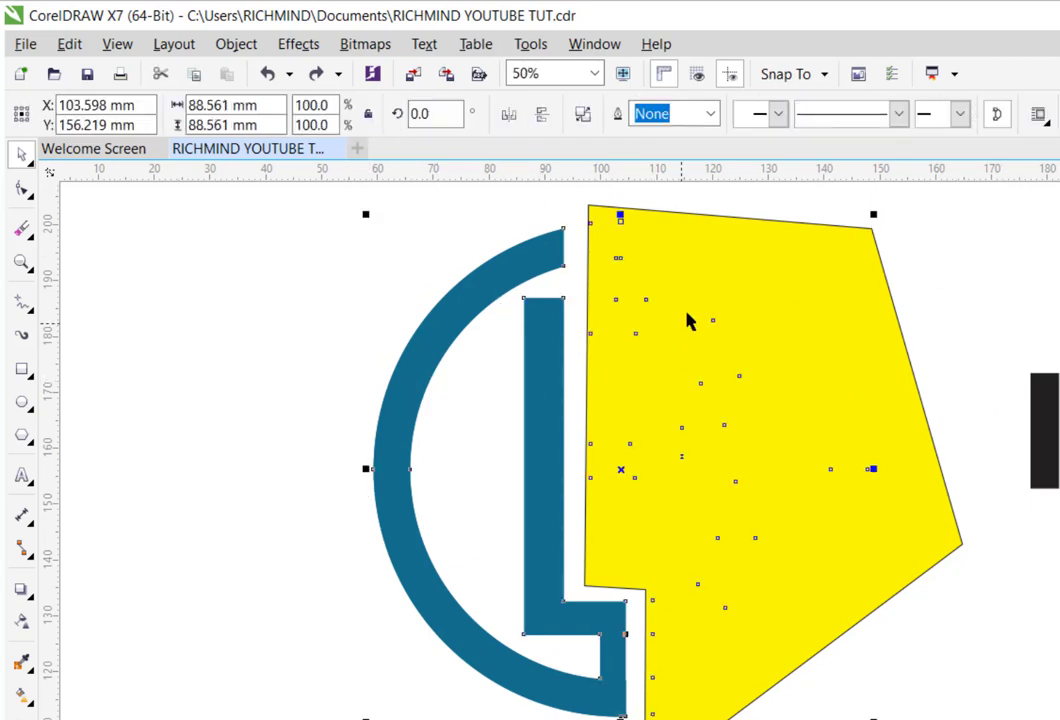
left_click(885, 265)
left_click(825, 285)
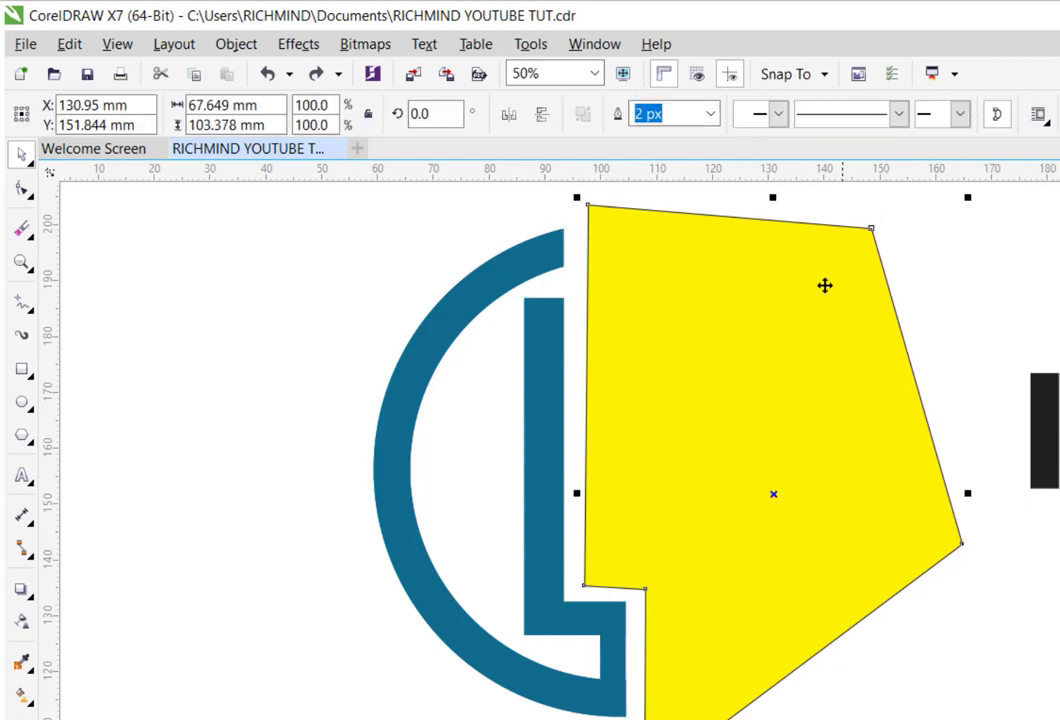
left_click(405, 390, "shift")
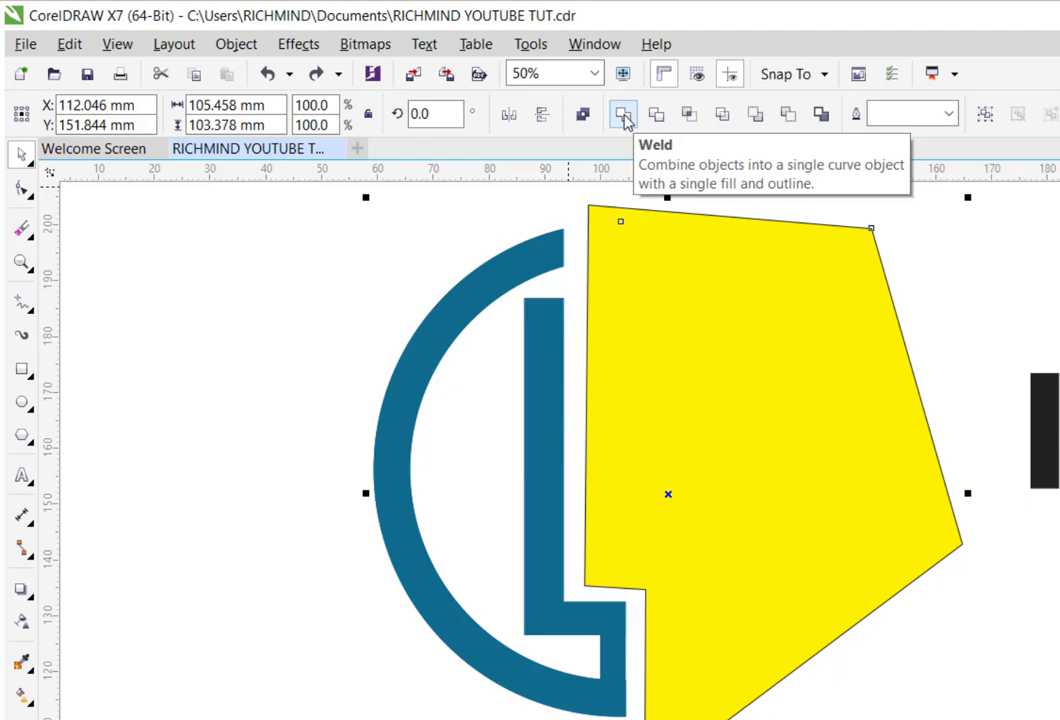
left_click(656, 115)
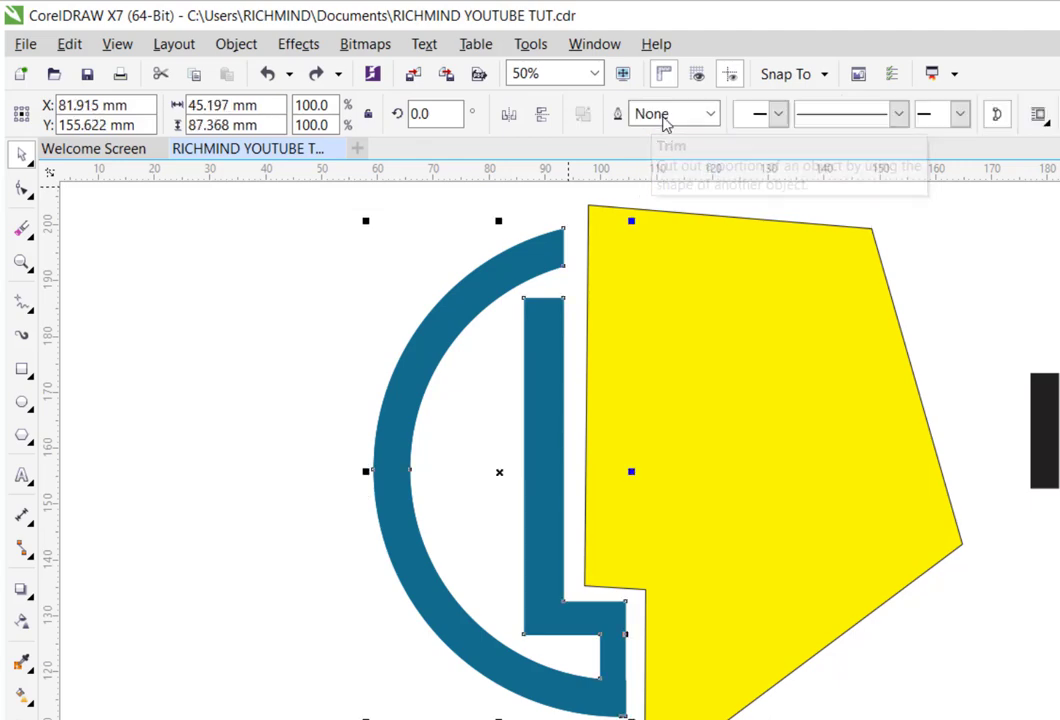
left_click(958, 325)
left_click_drag(828, 374, 1059, 509)
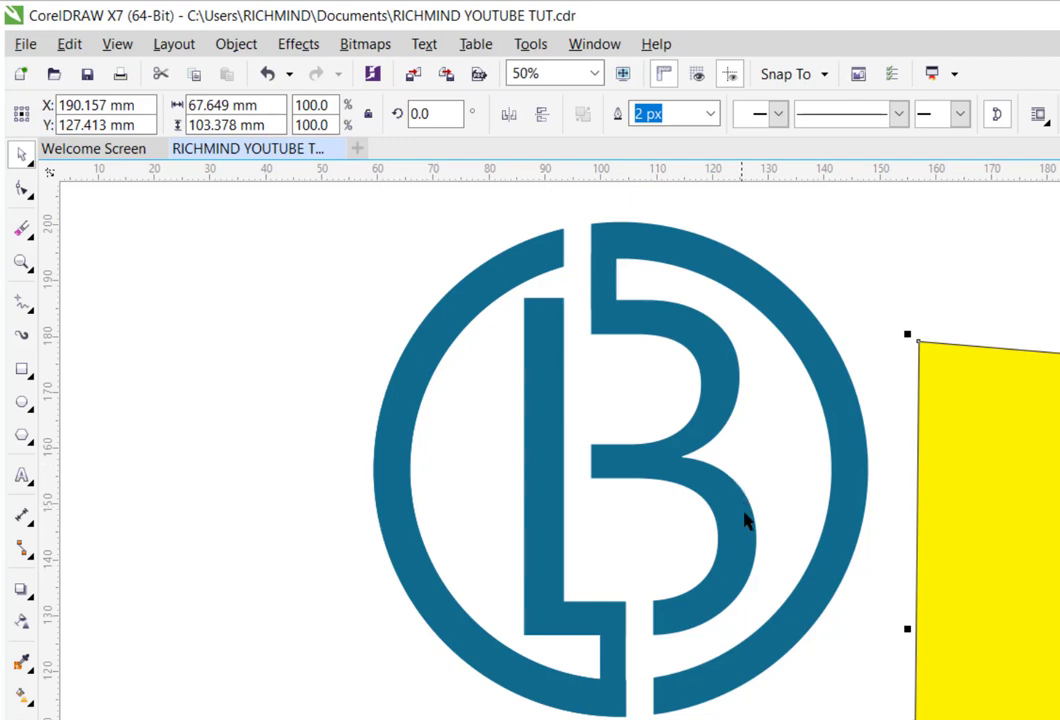
Fill the trimmed L half of the logo with red
left_click(478, 296)
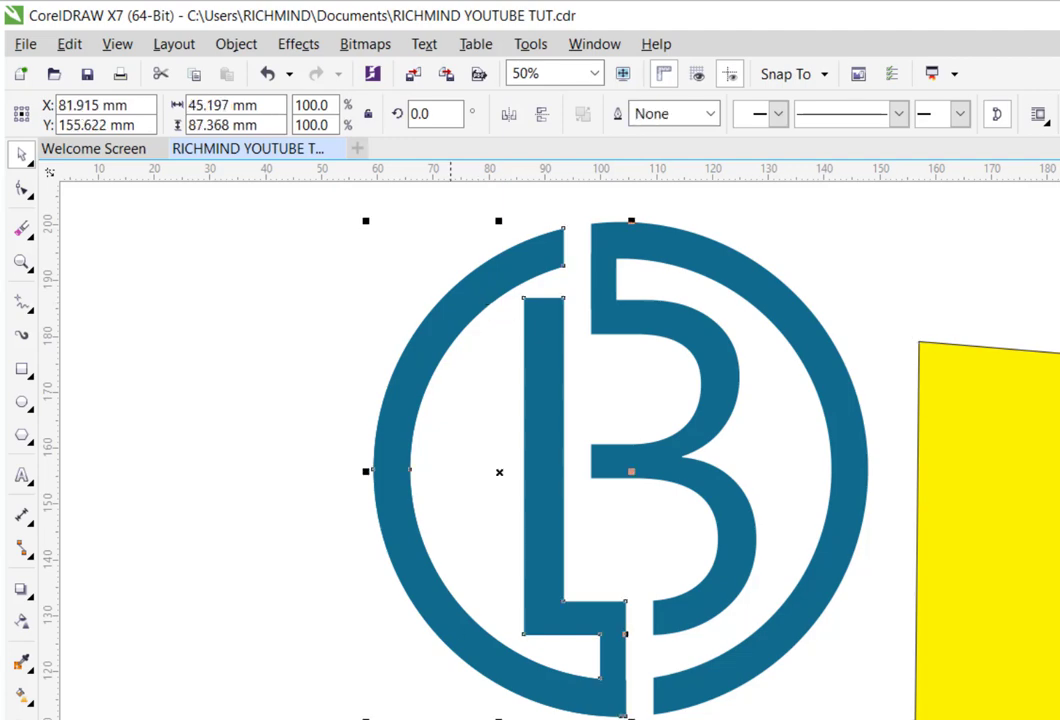
left_click(450, 718)
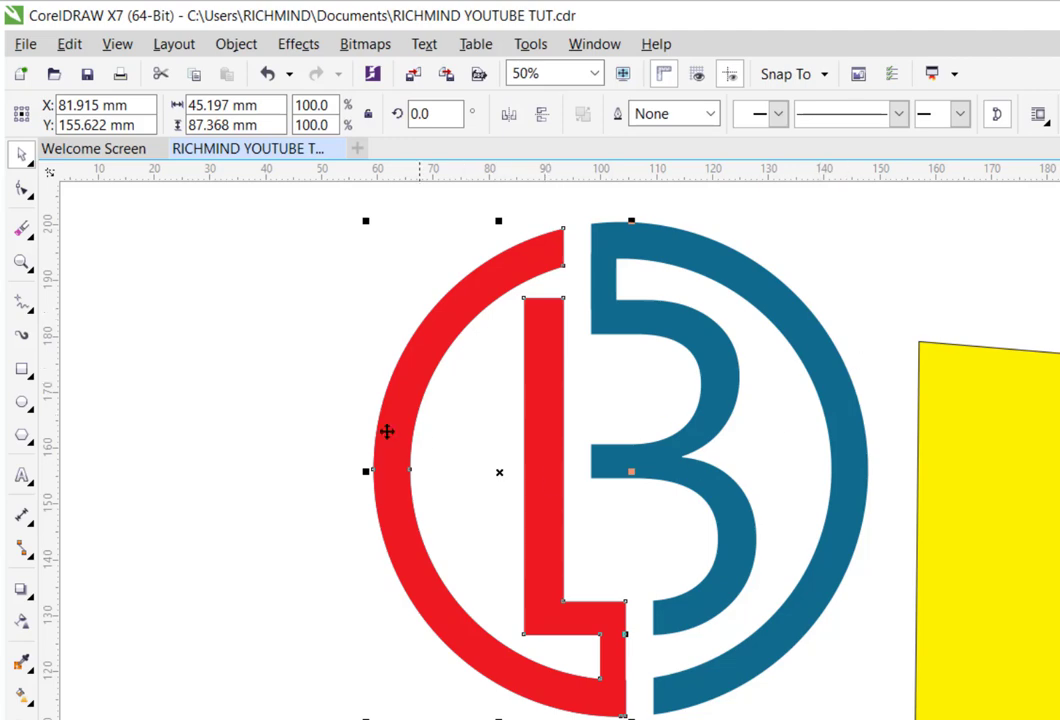
Try pulling the red L half and the full blue logo apart, and undo the moves
left_click(665, 330, "shift")
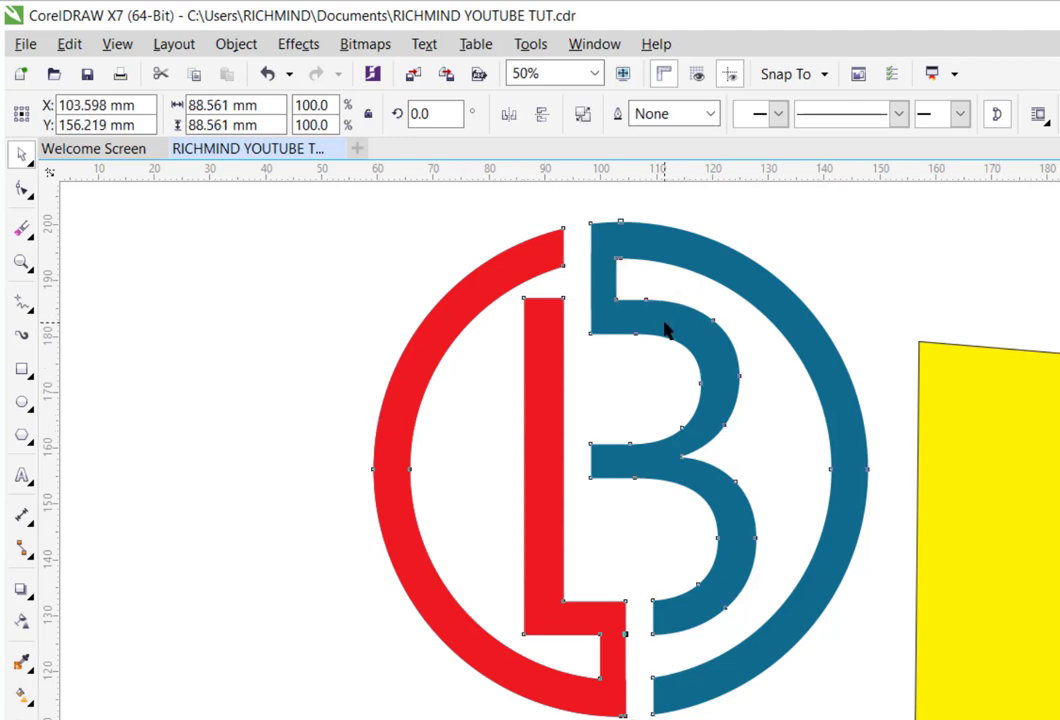
left_click(544, 407)
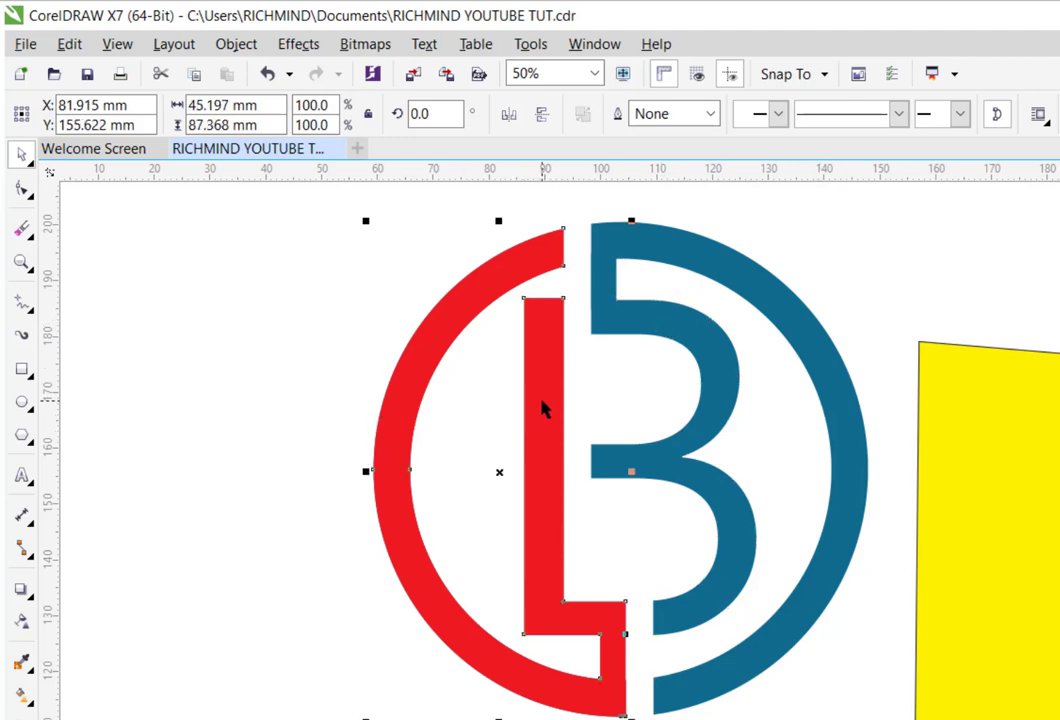
left_click_drag(544, 404, 275, 432)
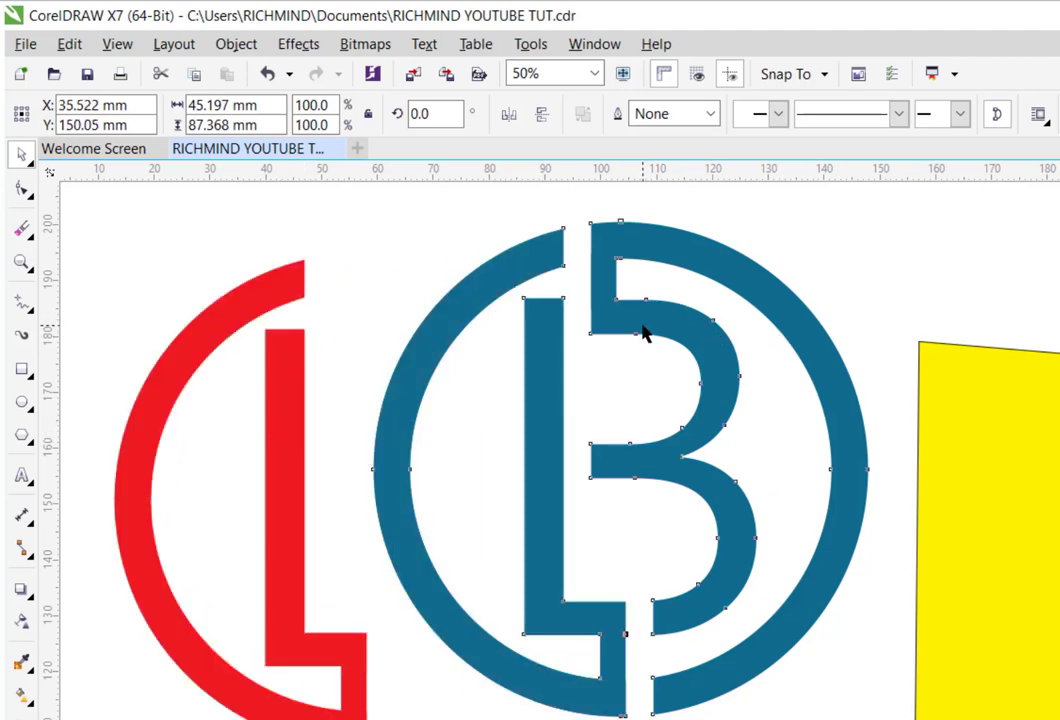
left_click_drag(644, 331, 751, 329)
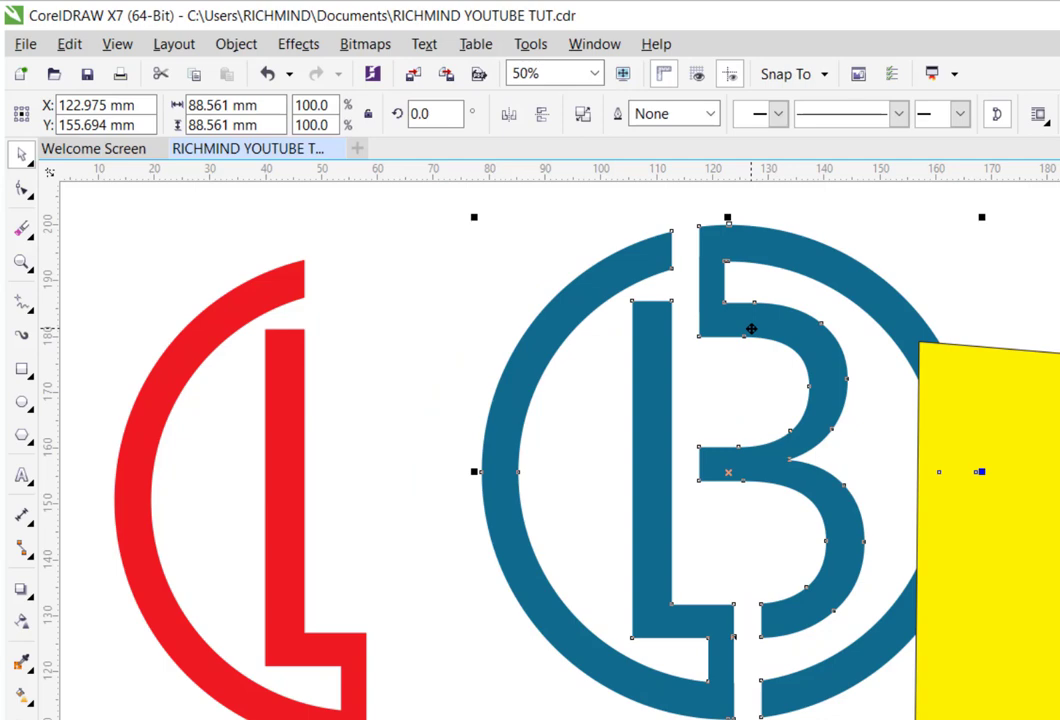
key("ctrl+z")
key("ctrl+z")
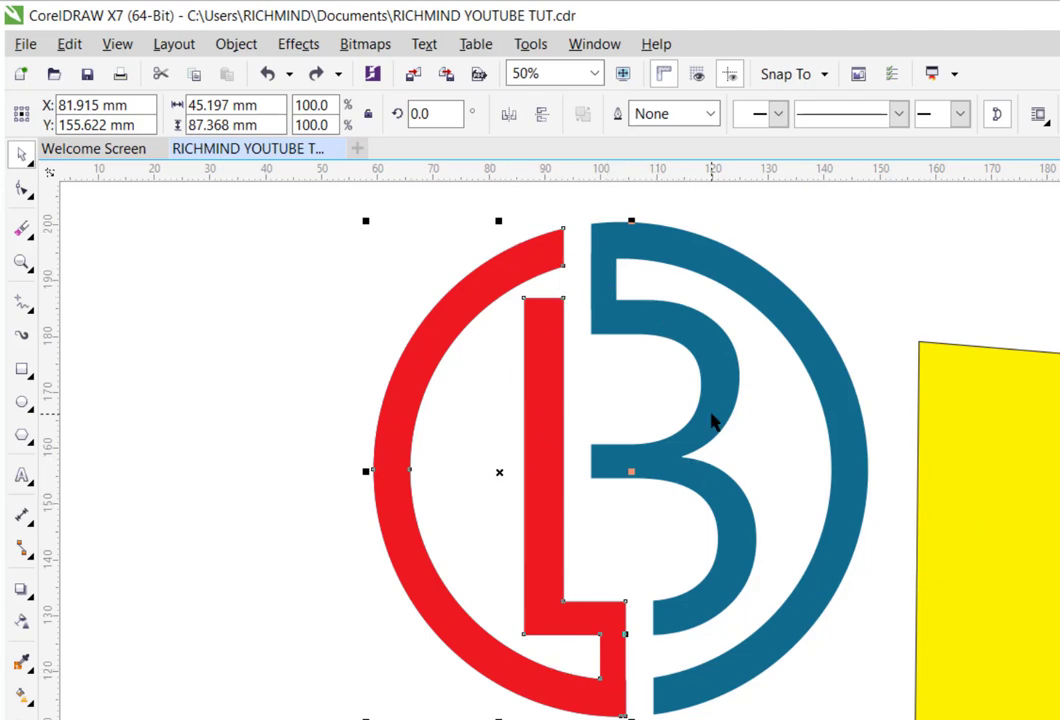
left_click_drag(601, 317, 750, 326)
key("ctrl+z")
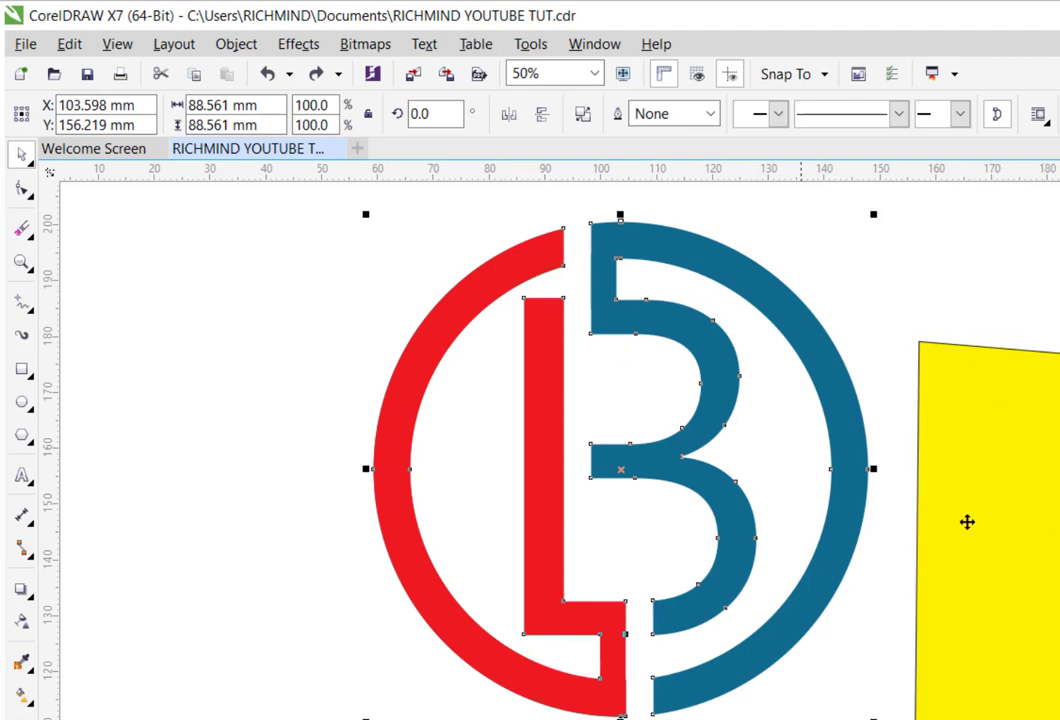
Mirror the yellow shape horizontally and place it over the L half at about X 64.5 mm, Y 150.7 mm
left_click(1027, 535)
left_click_drag(1027, 535, 505, 380)
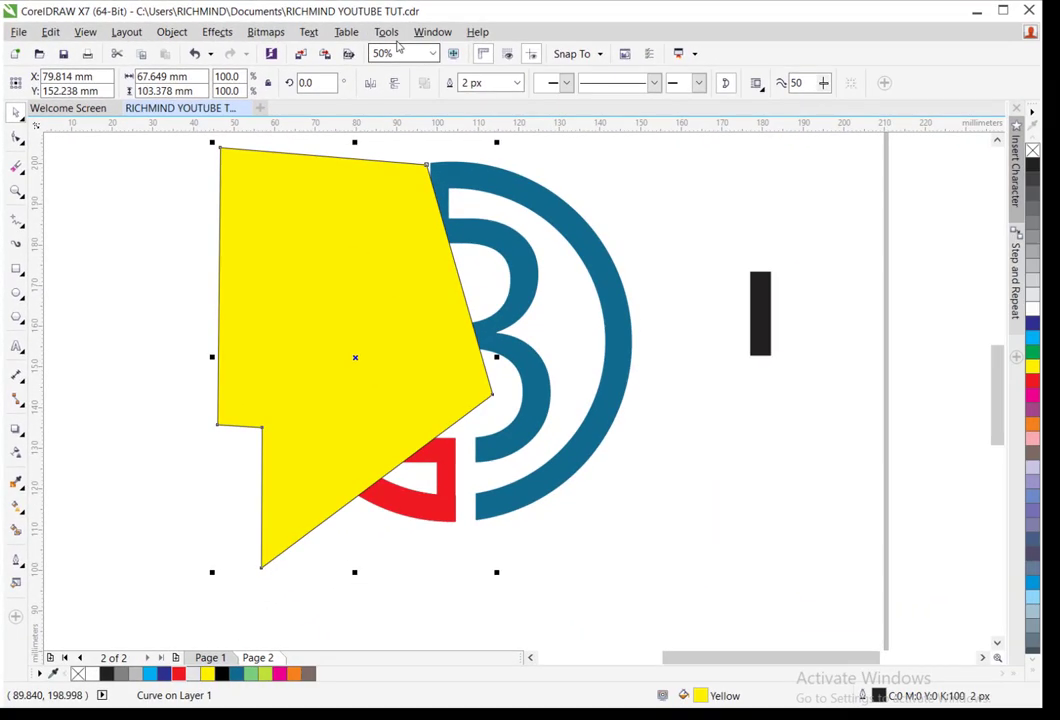
left_click(371, 83)
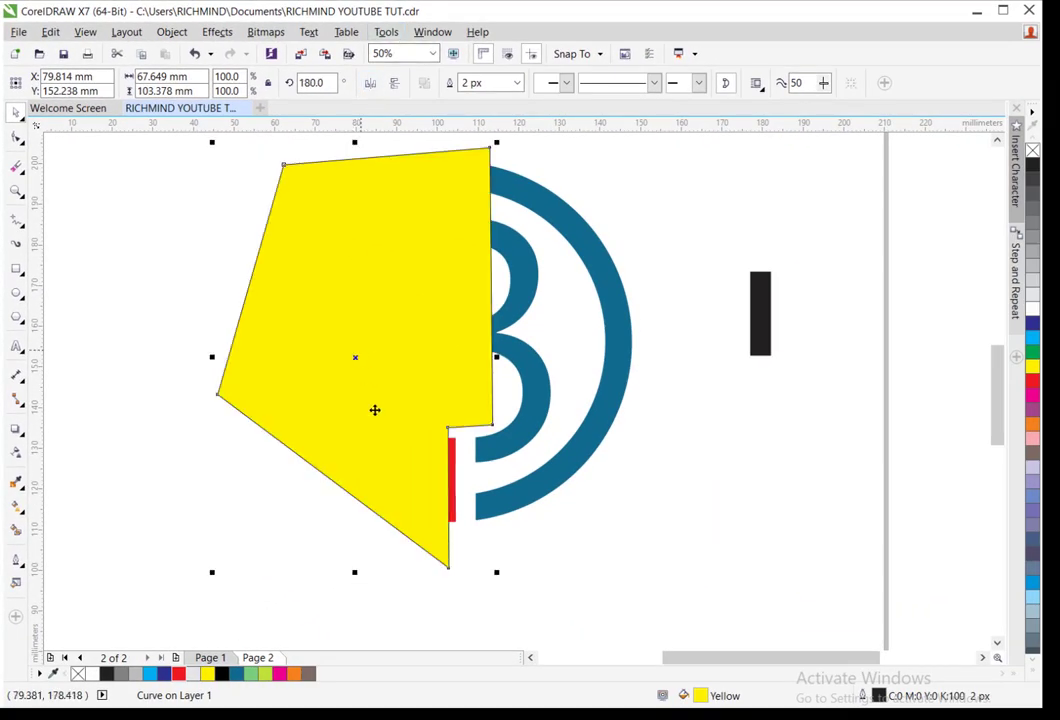
left_click_drag(386, 315, 324, 332)
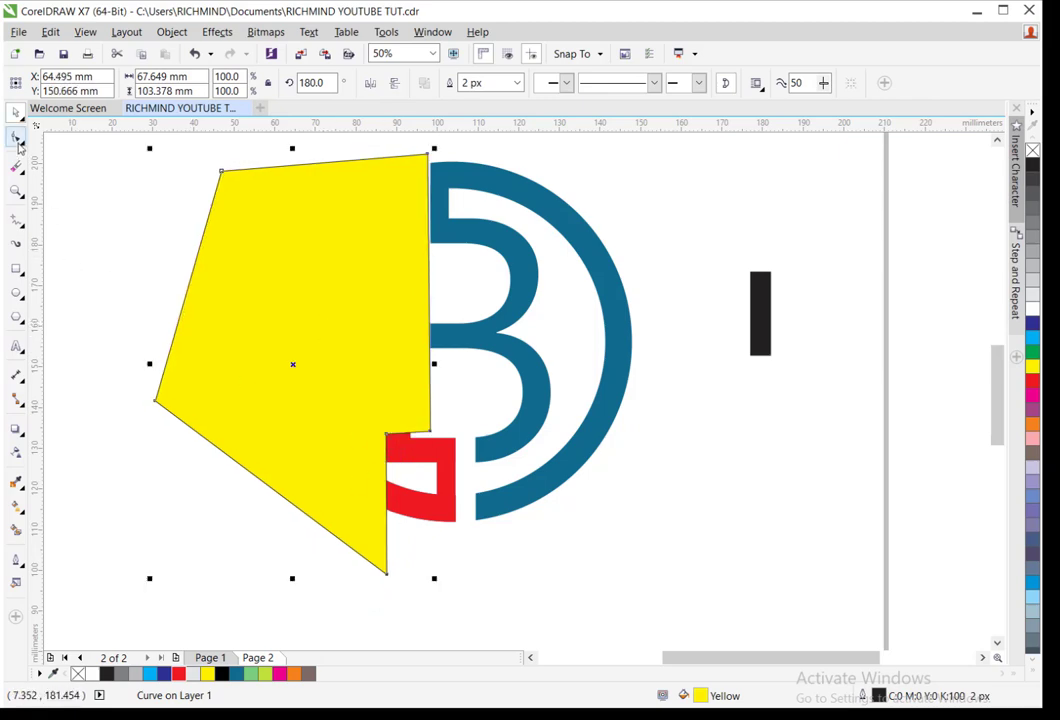
Reshape the yellow shape by moving its lower inner and bottom corner nodes right to cover the whole foot of the L
left_click(18, 140)
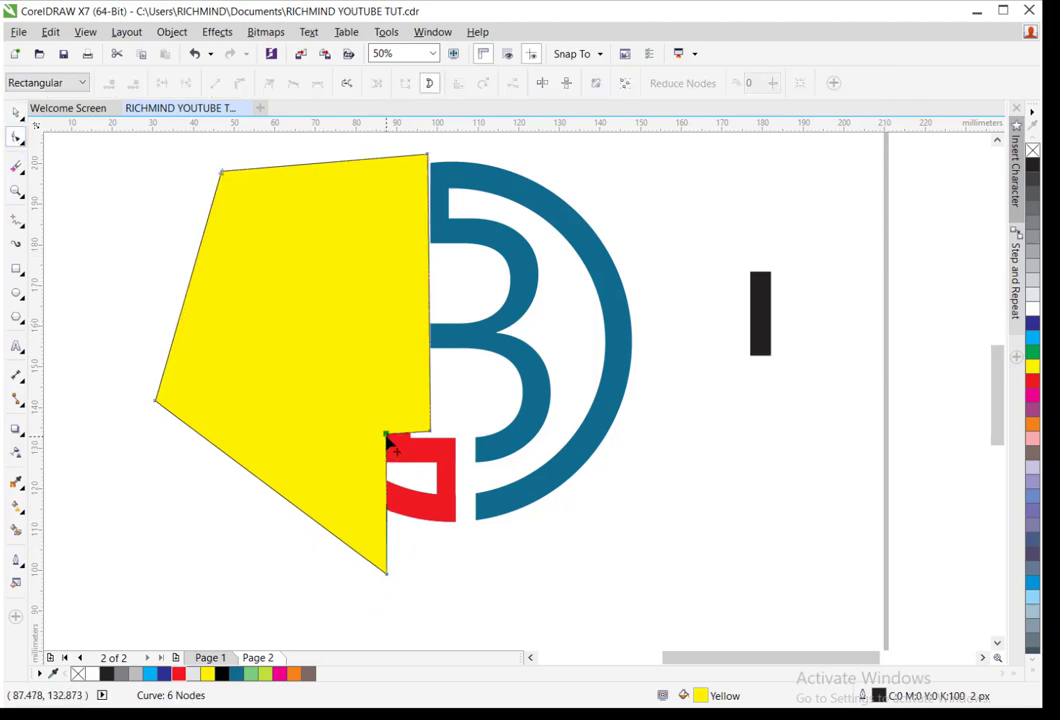
left_click_drag(388, 433, 464, 431)
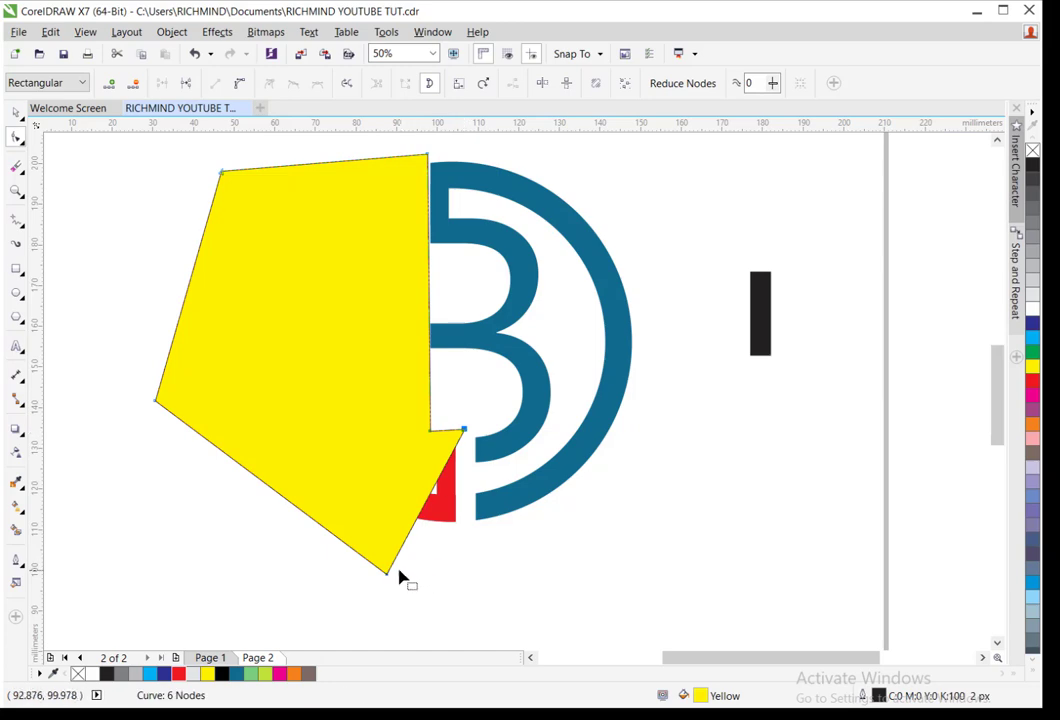
left_click_drag(387, 578, 464, 585)
left_click(15, 110)
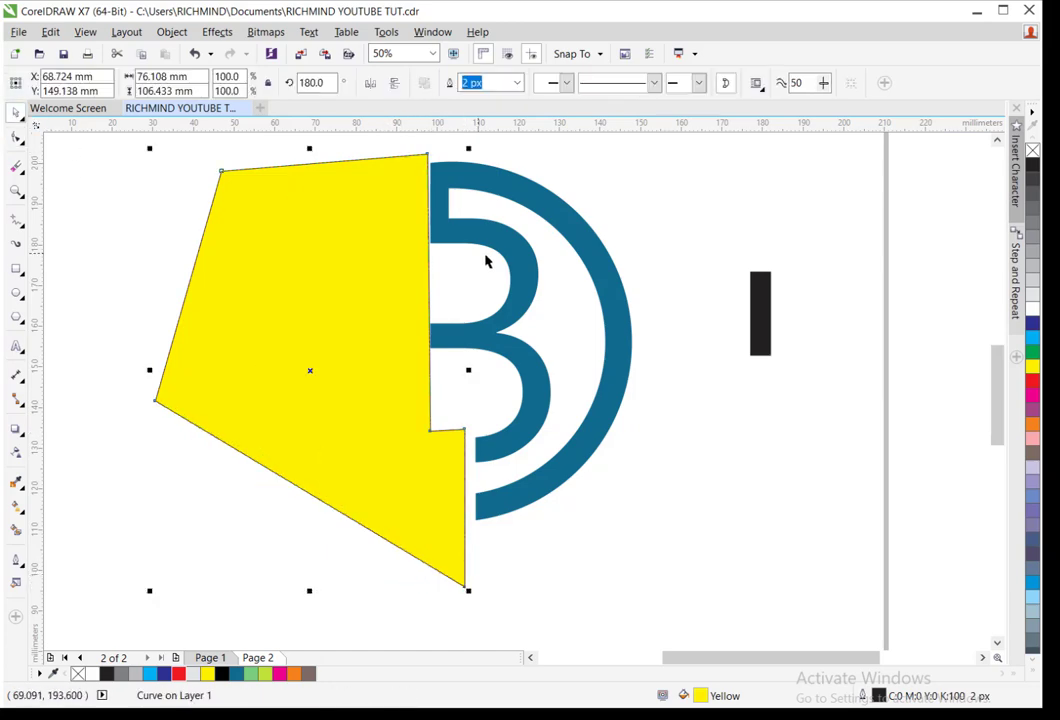
Trim the blue logo with the yellow shape, and move the yellow shape off the logo to about X 199.1 mm, Y 137.8 mm
left_click(512, 195, "shift")
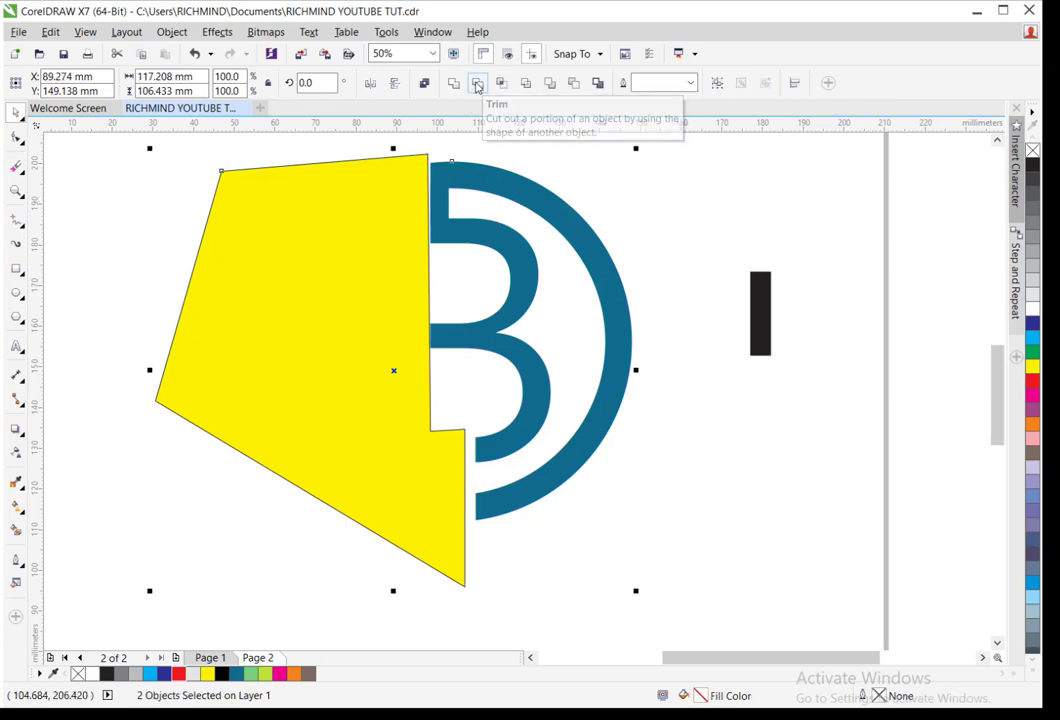
left_click(478, 86)
double_click(247, 350)
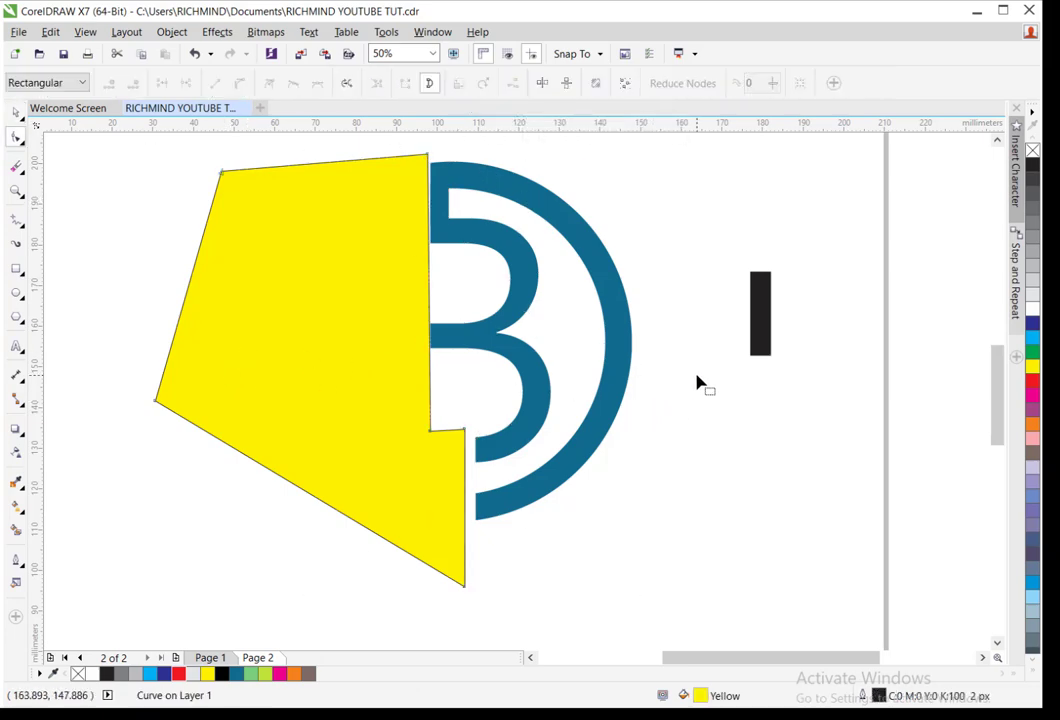
left_click(17, 117)
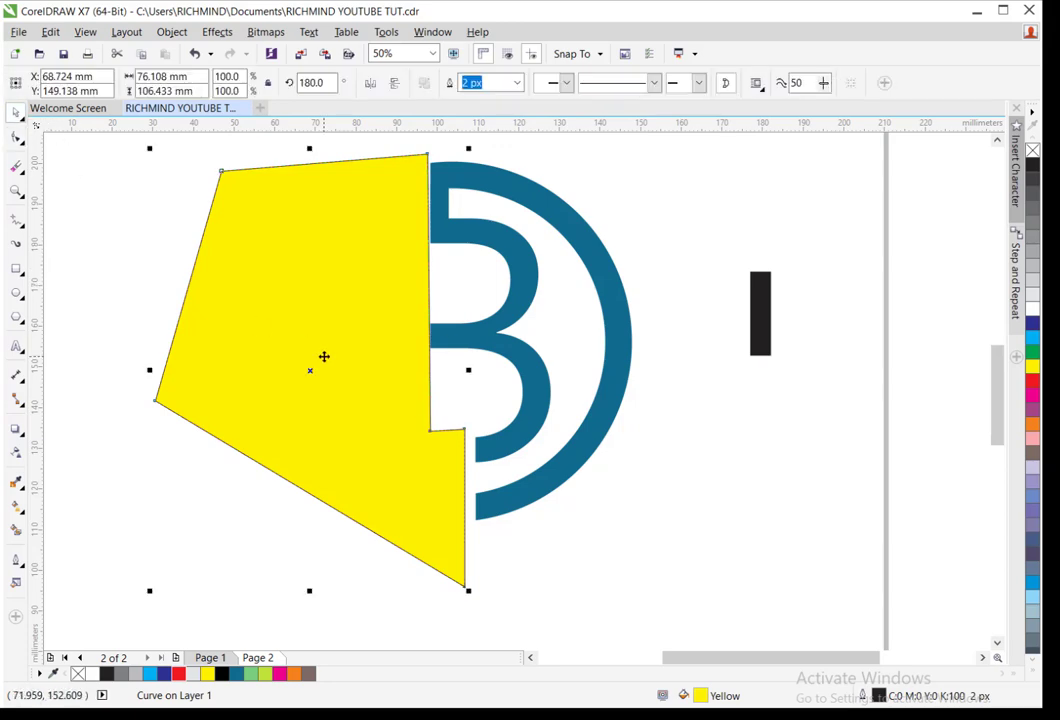
left_click_drag(322, 355, 852, 388)
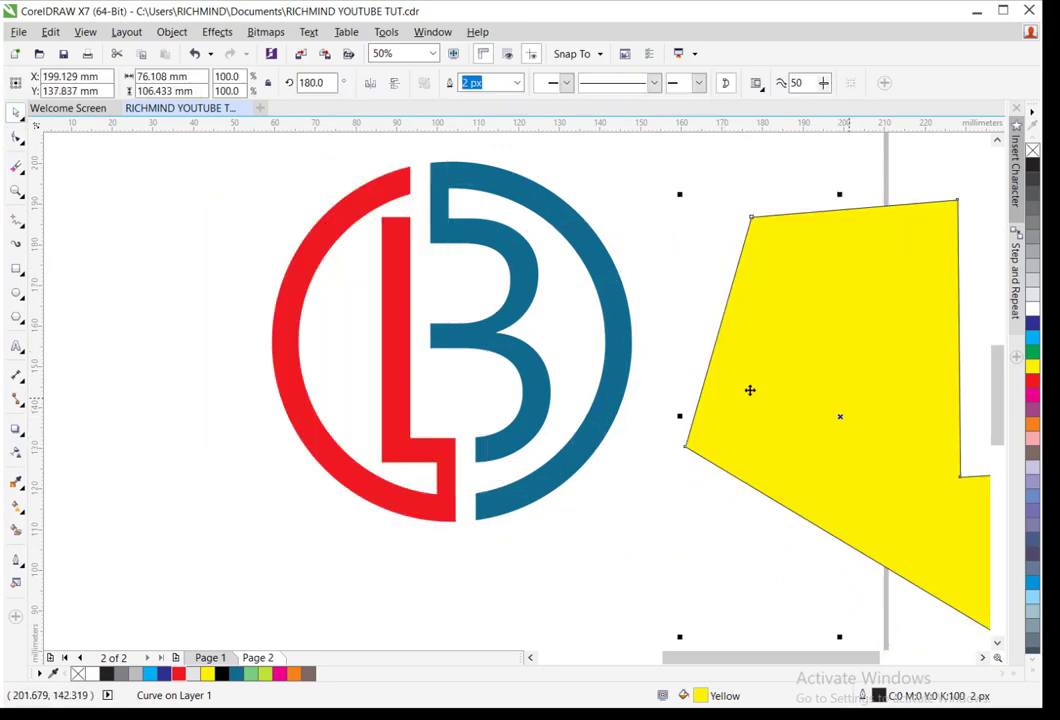
Try pulling the red L half away from the blue B half to check the split, and undo the move
left_click_drag(382, 244, 202, 238)
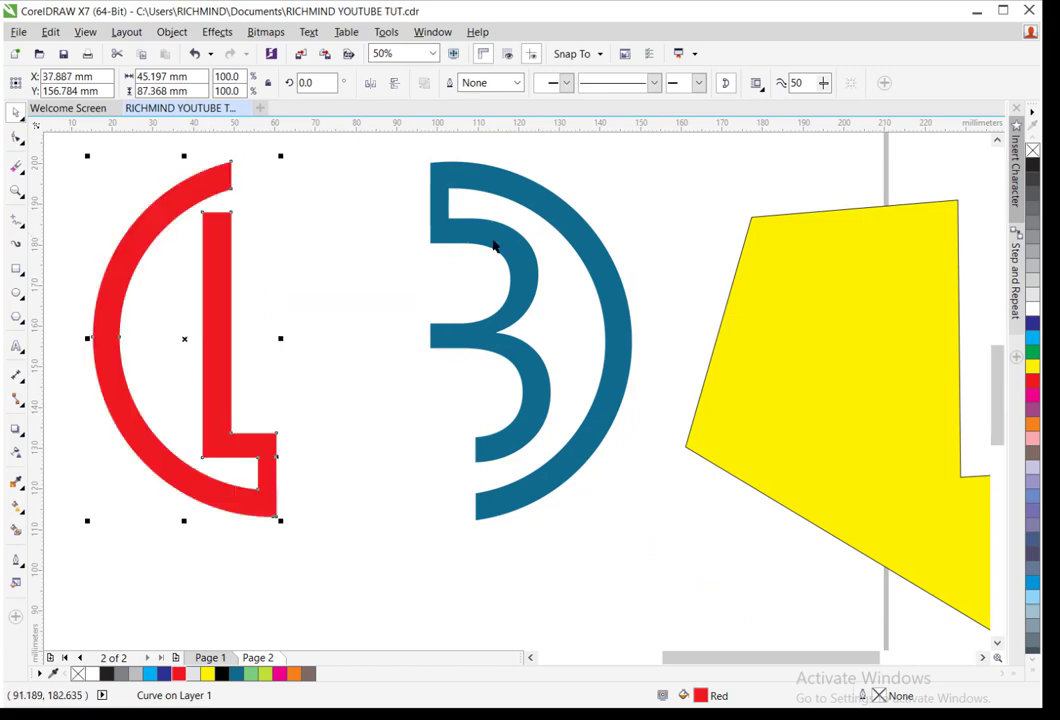
left_click_drag(430, 226, 493, 222)
key("ctrl+z")
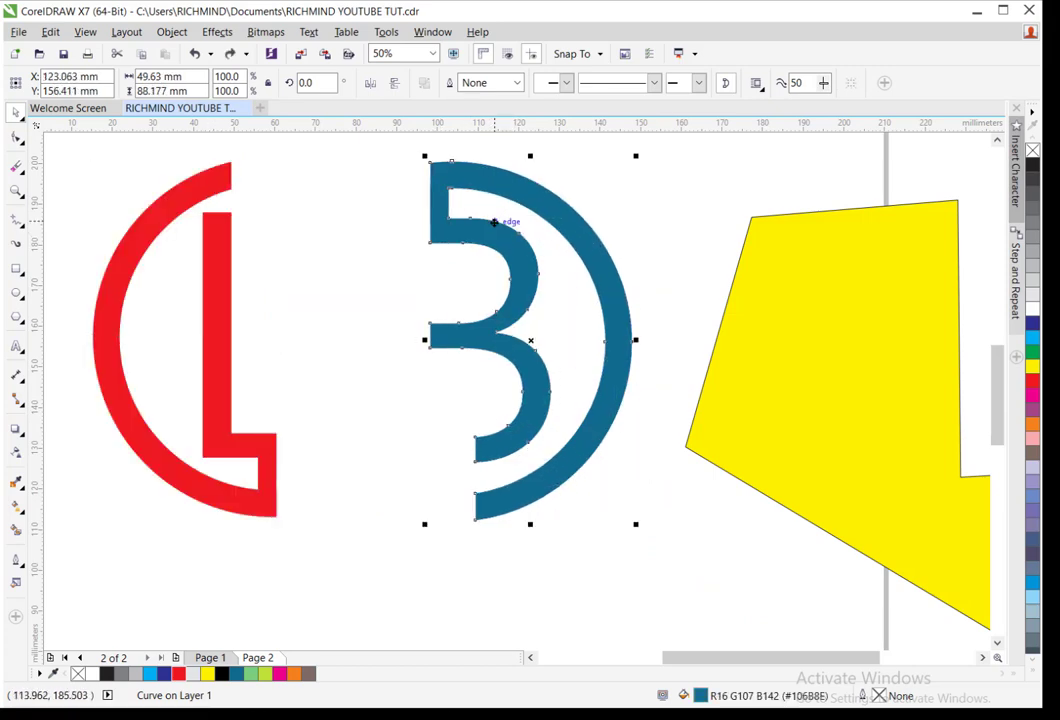
key("ctrl+z")
Delete the yellow trimming shape and the small black rectangle beside the logo
left_click(789, 340)
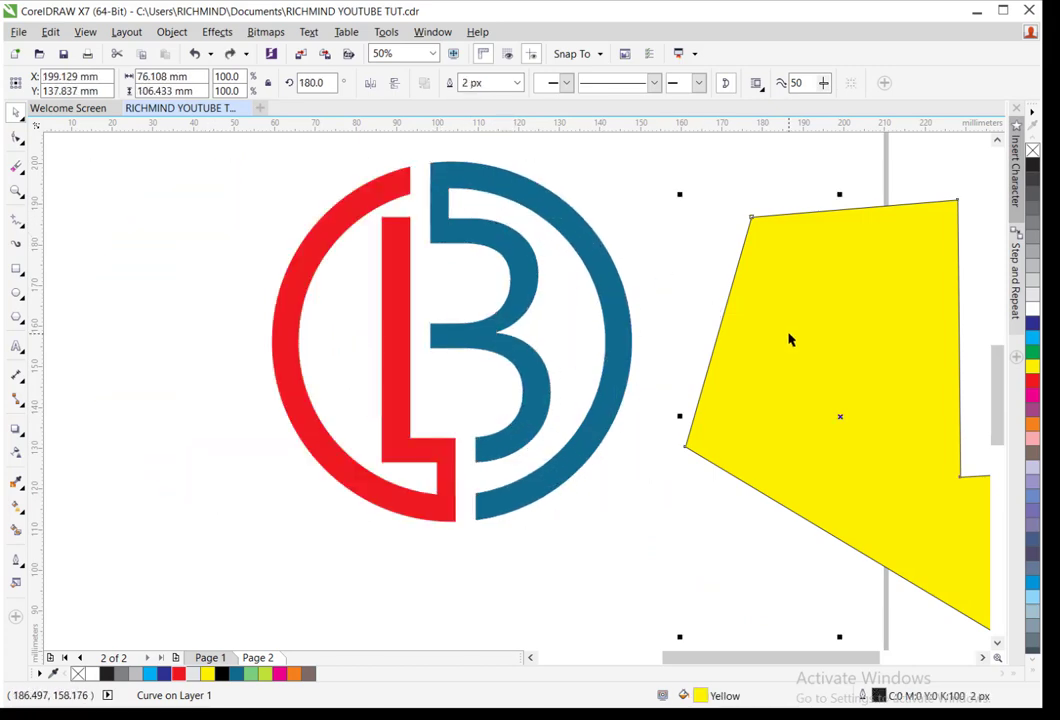
key("Delete")
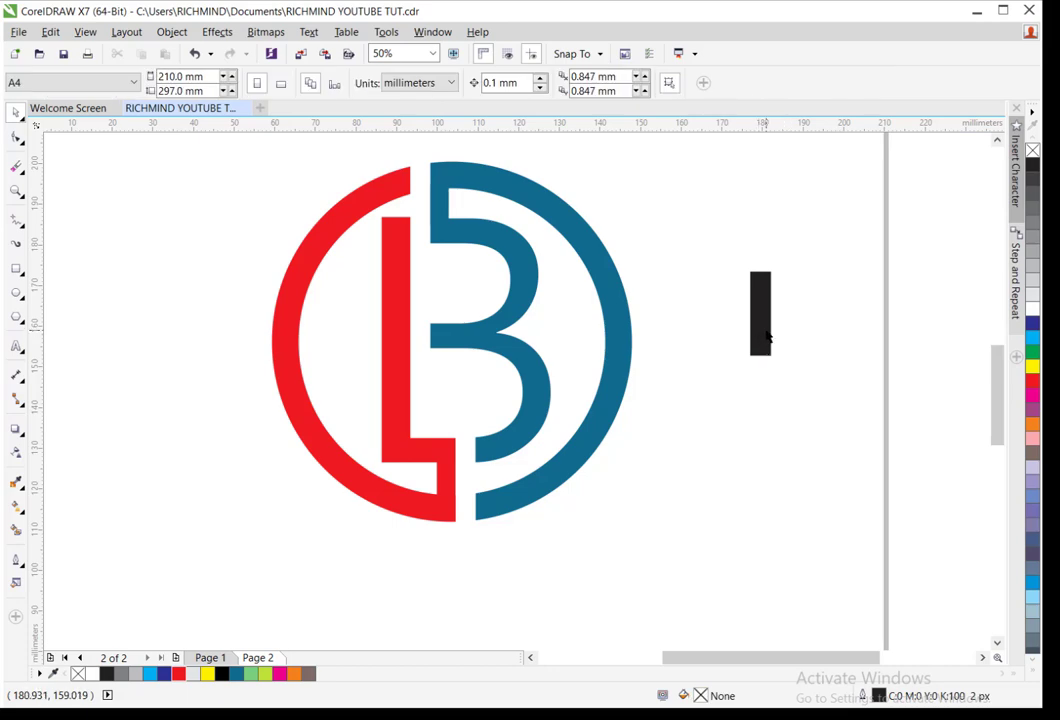
left_click(767, 337)
key("Delete")
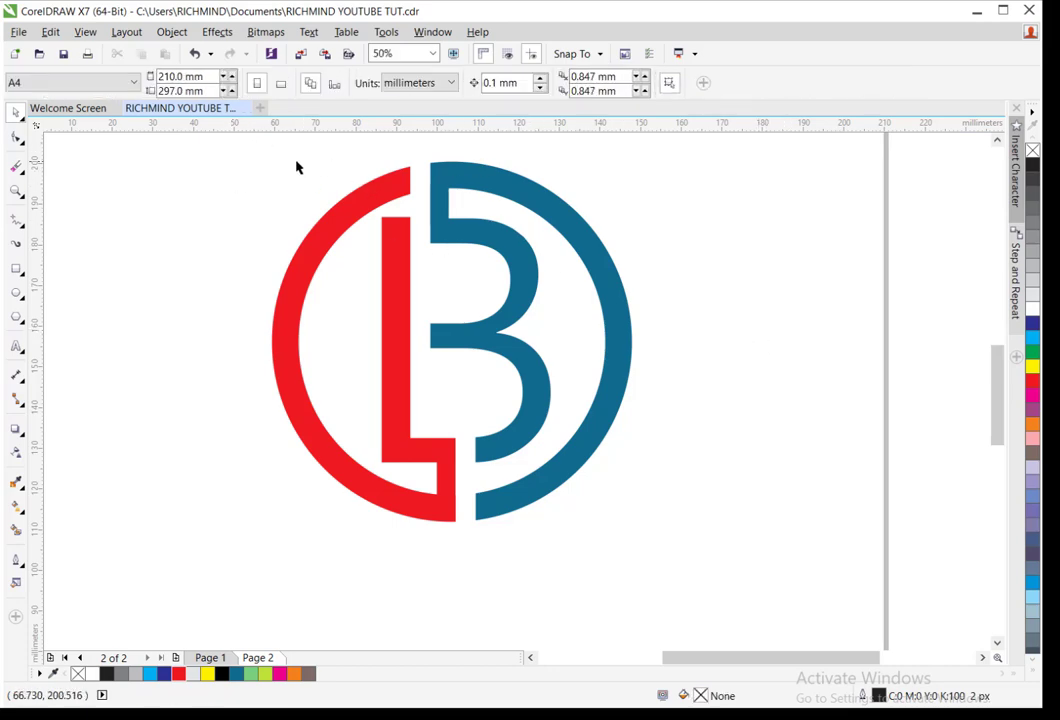
left_click_drag(244, 158, 669, 574)
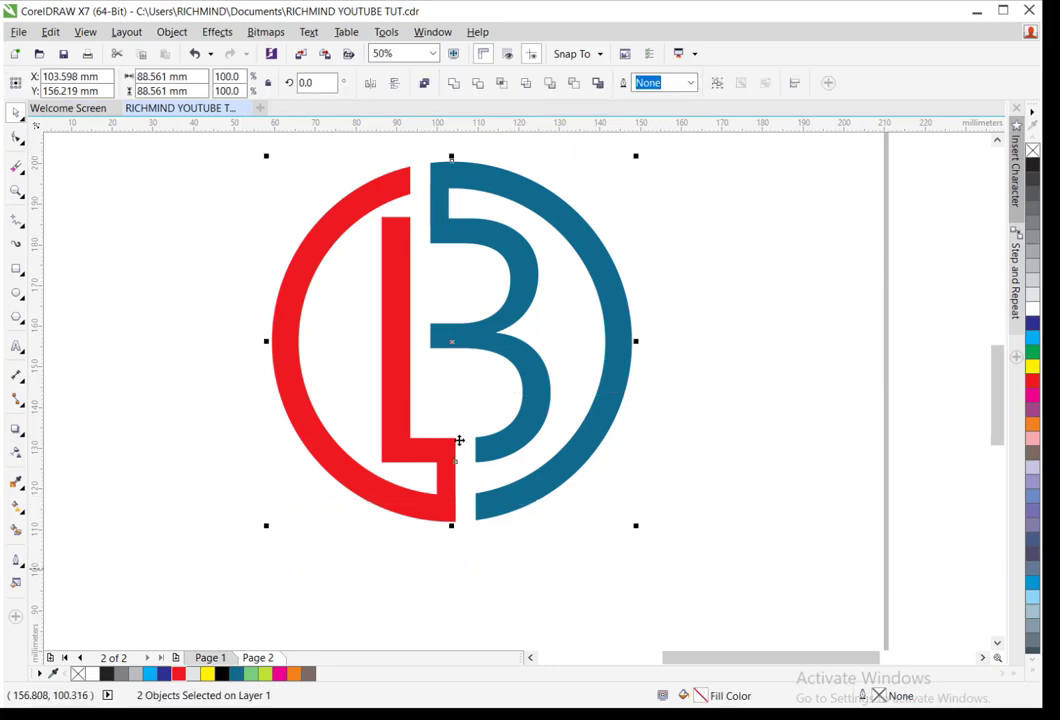
left_click(241, 196)
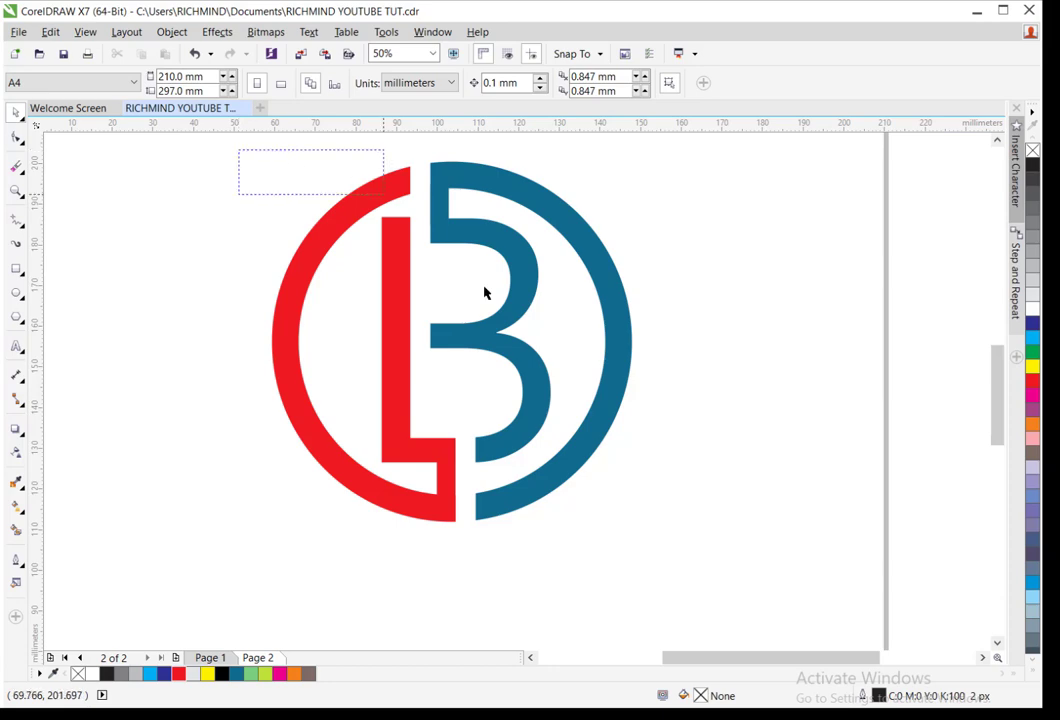
mouse_move(484, 292)
left_mouse_down()
mouse_move(748, 530)
mouse_move(696, 585)
mouse_move(676, 566)
left_mouse_up()
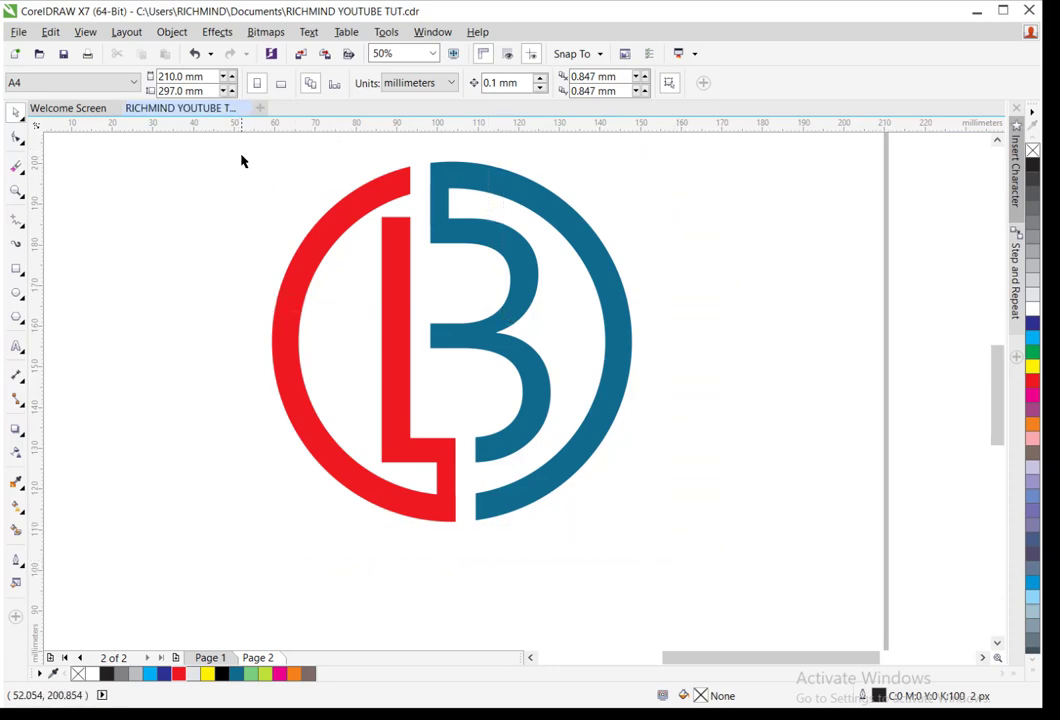
Apply a 16 px outline to both the red and the blue halves of the logo
left_click_drag(241, 161, 667, 561)
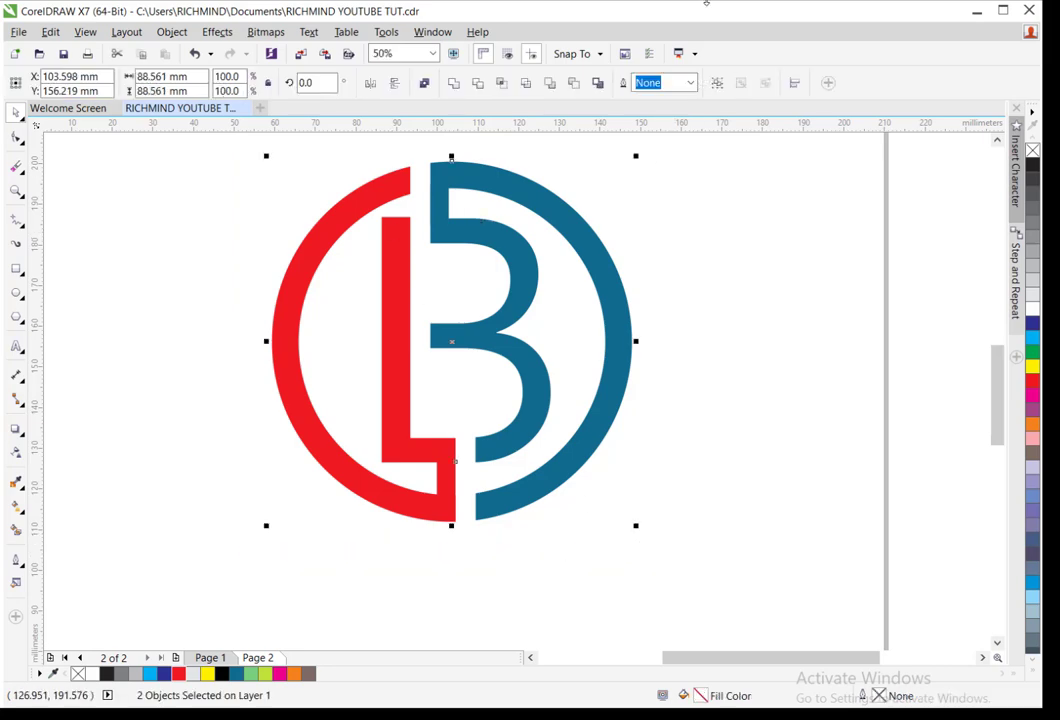
left_click(689, 85)
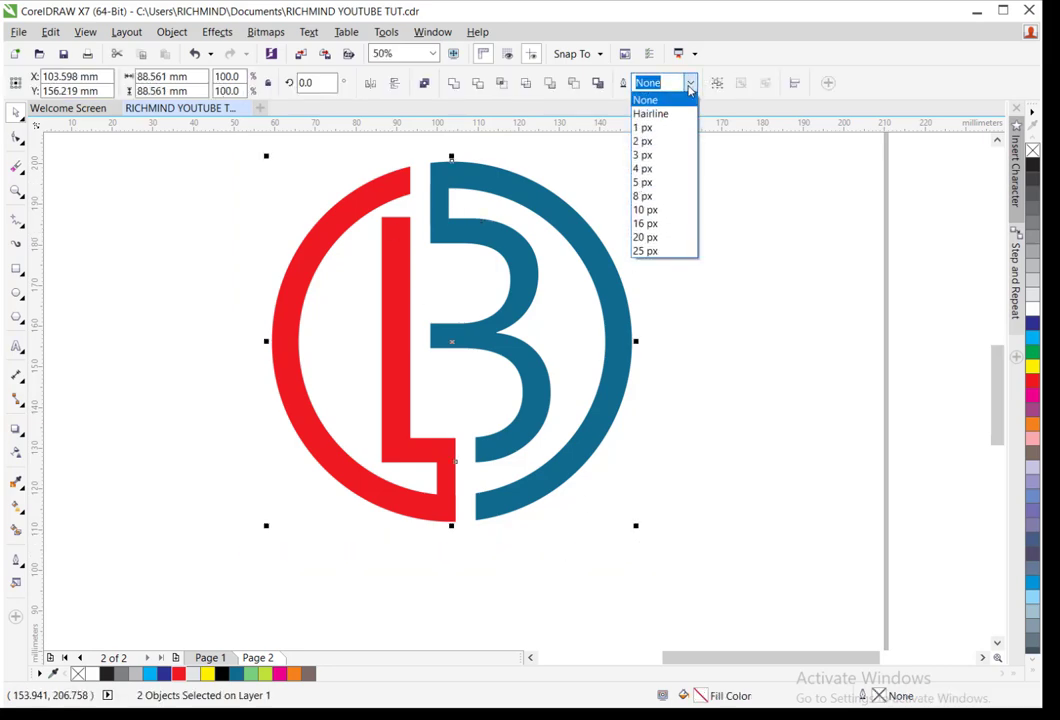
left_click(650, 186)
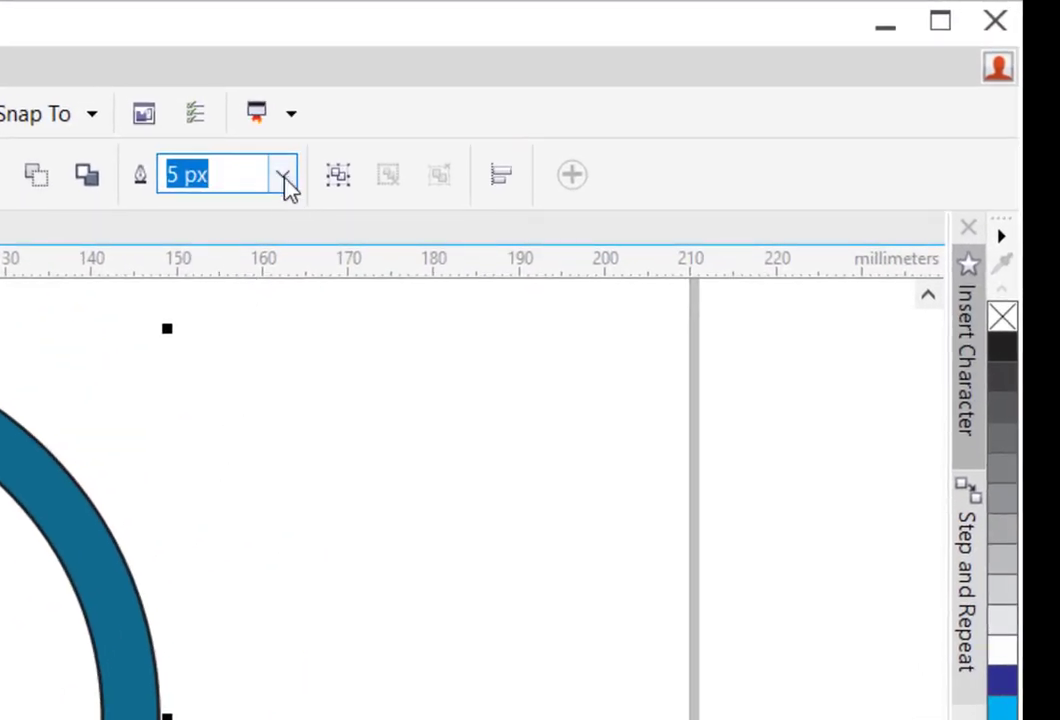
left_click(284, 177)
left_click(204, 471)
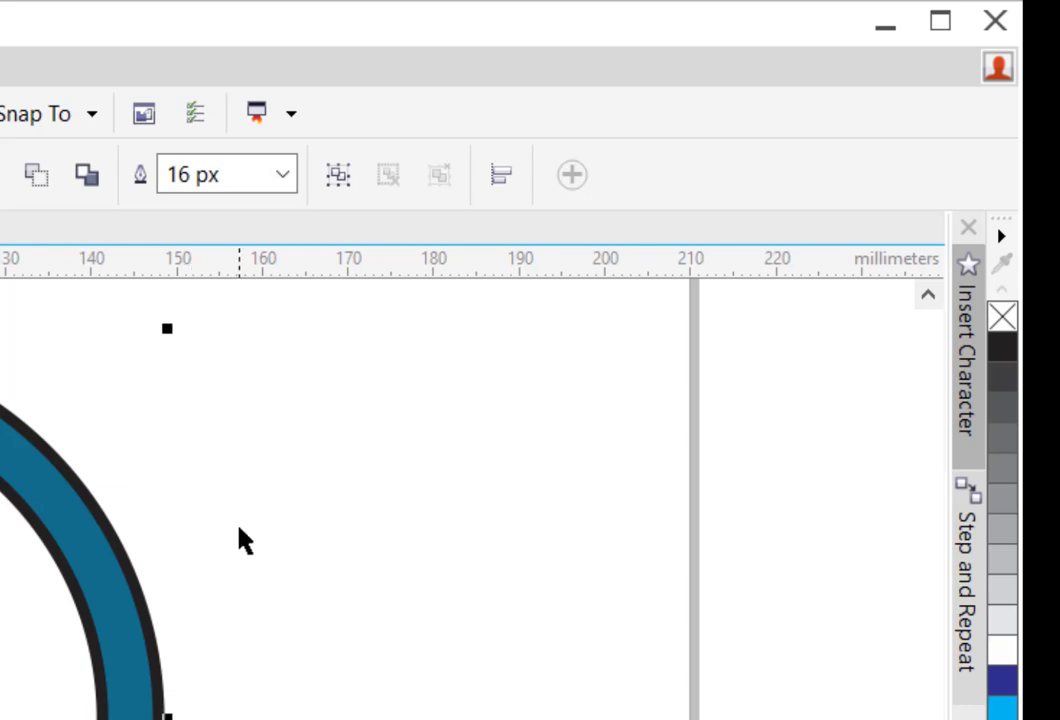
left_click(252, 577)
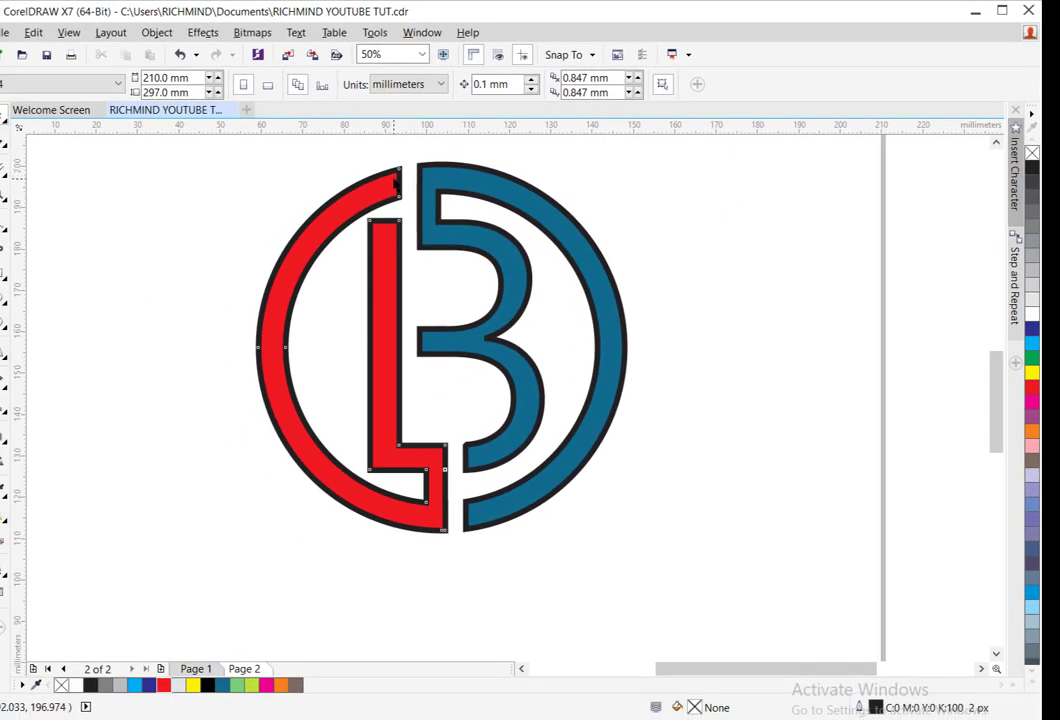
Convert the red half's outline to a separate object
left_click(397, 182)
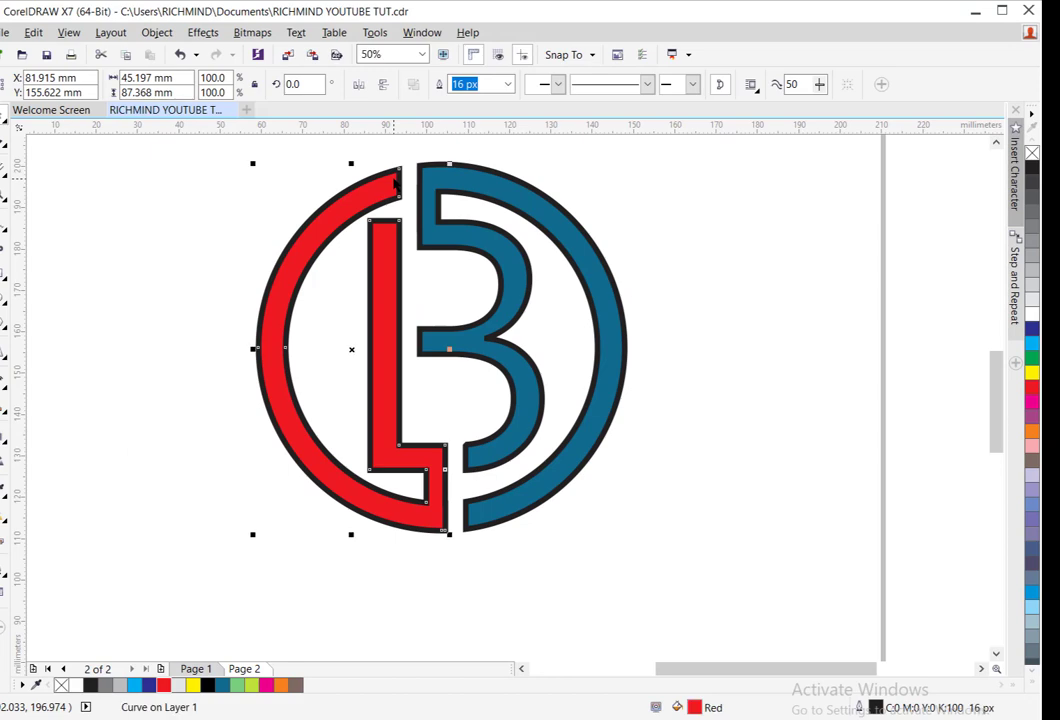
left_click(397, 182)
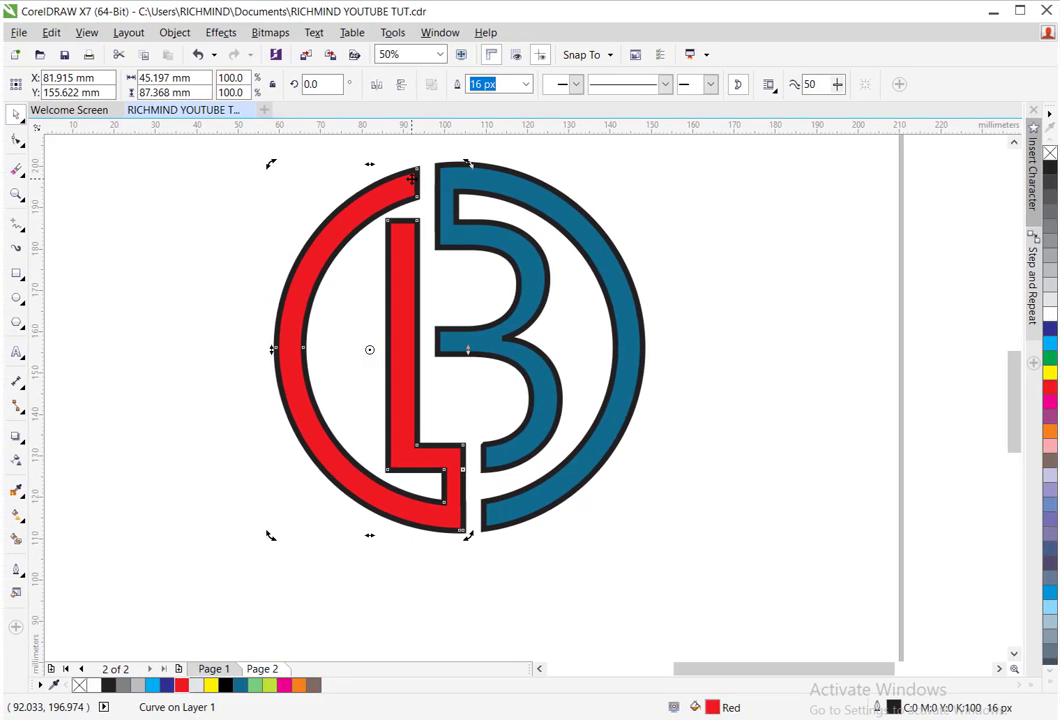
left_click(628, 220)
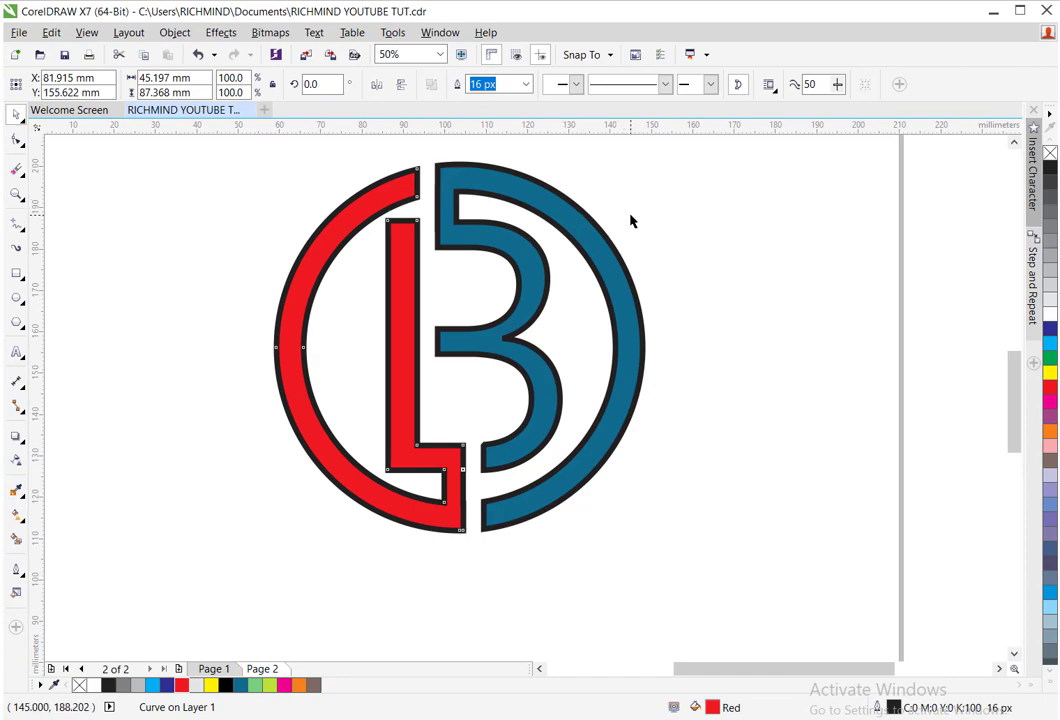
left_click(407, 200)
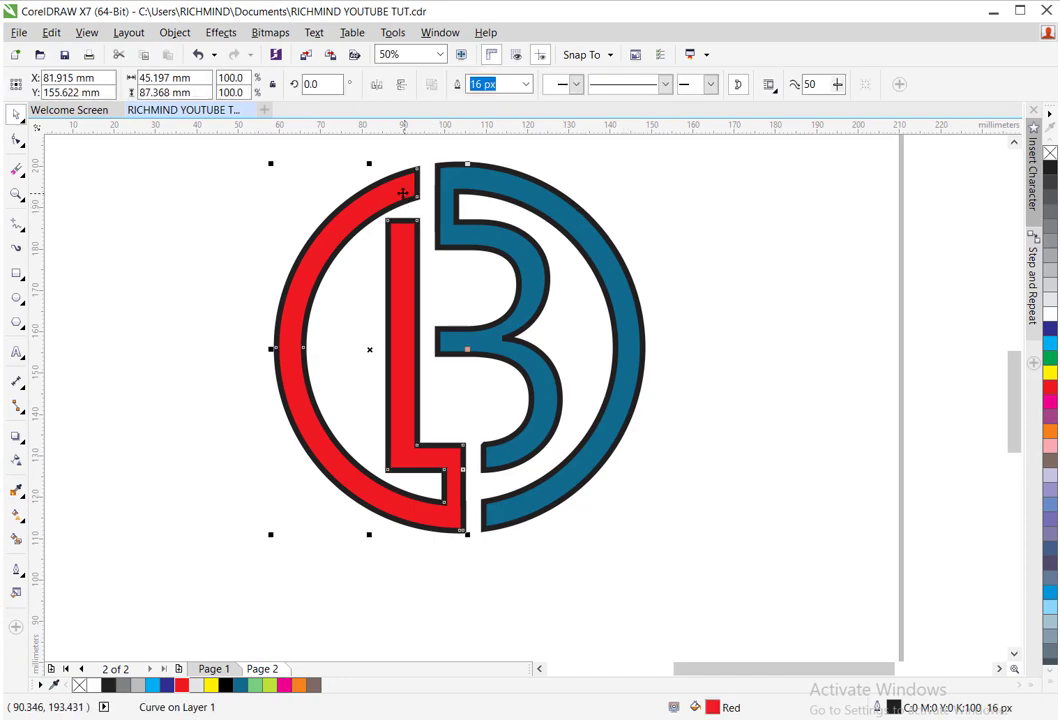
left_click(174, 33)
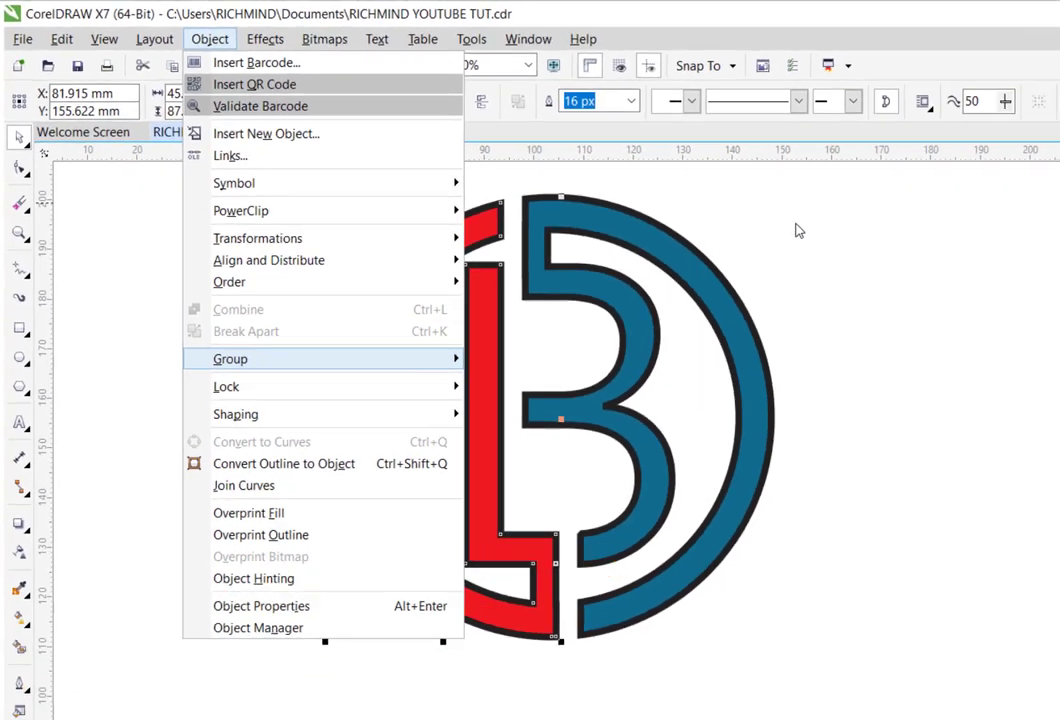
left_click(1028, 297)
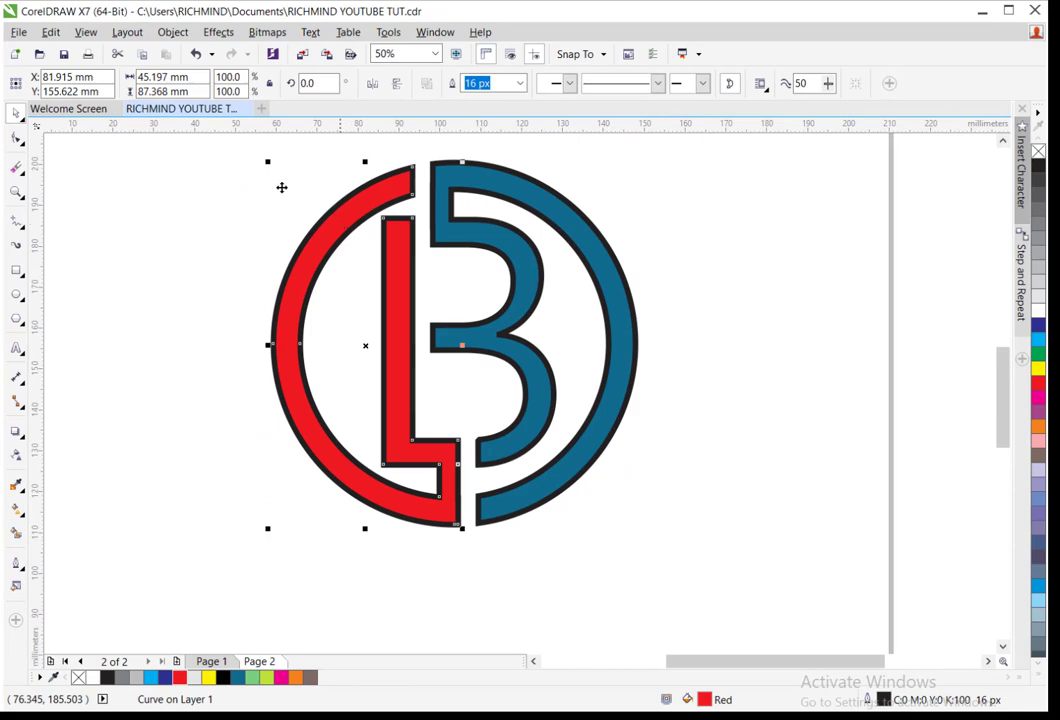
left_click(172, 32)
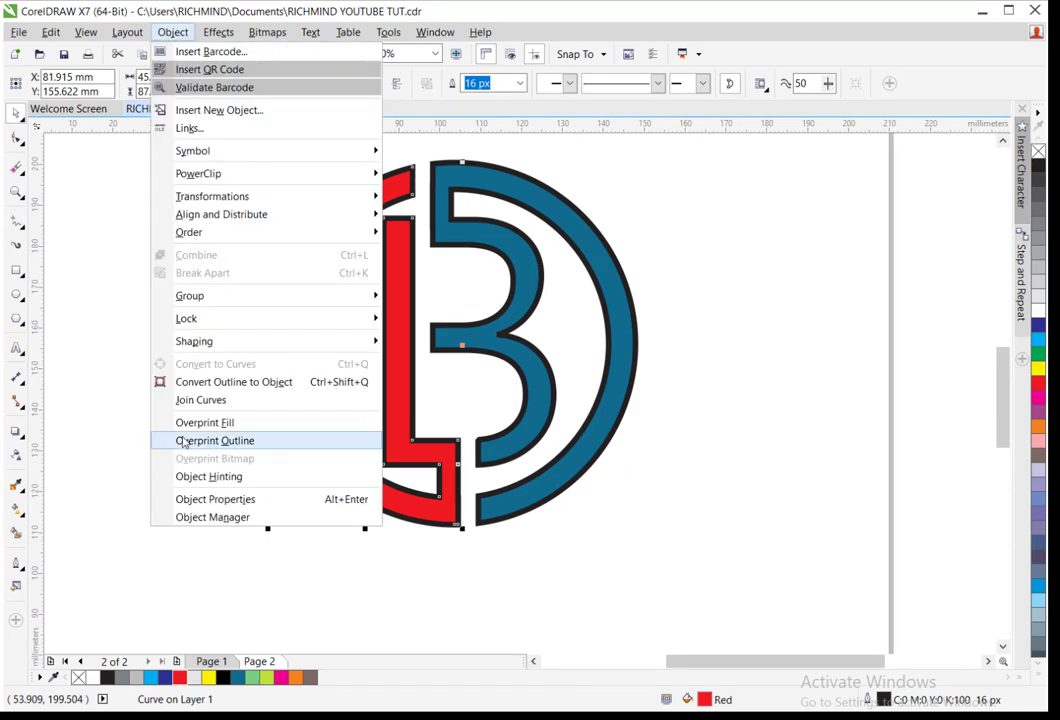
left_click(192, 383)
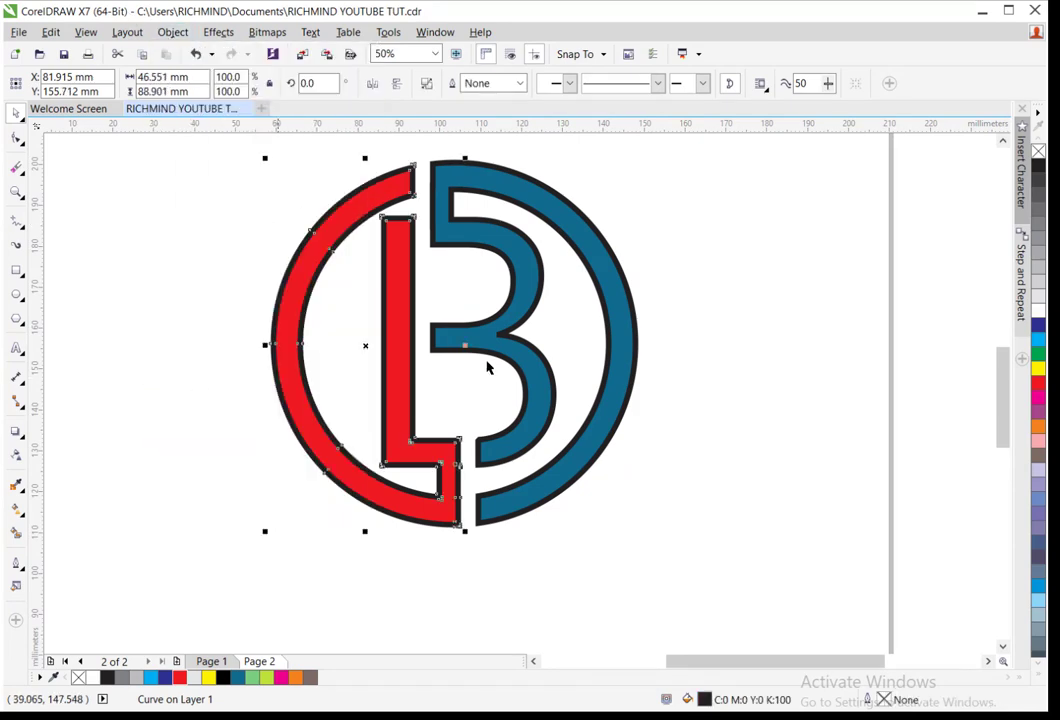
left_click(712, 358)
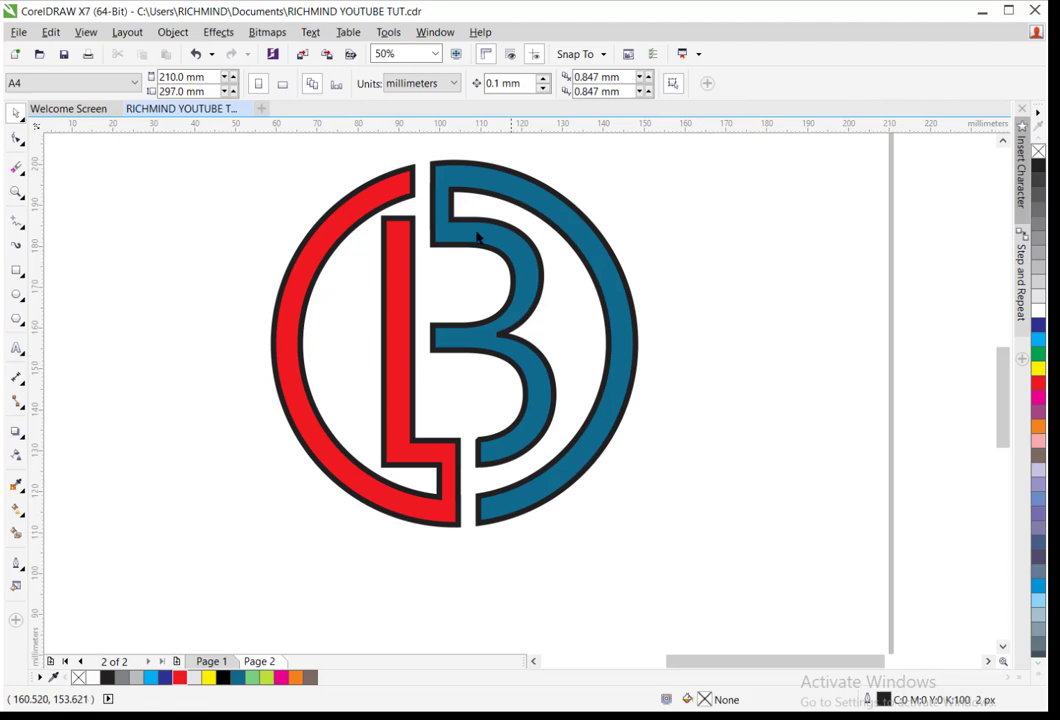
Try moving the separated black border away from the red half, and undo the move
left_click(397, 178)
left_click_drag(414, 173, 281, 180)
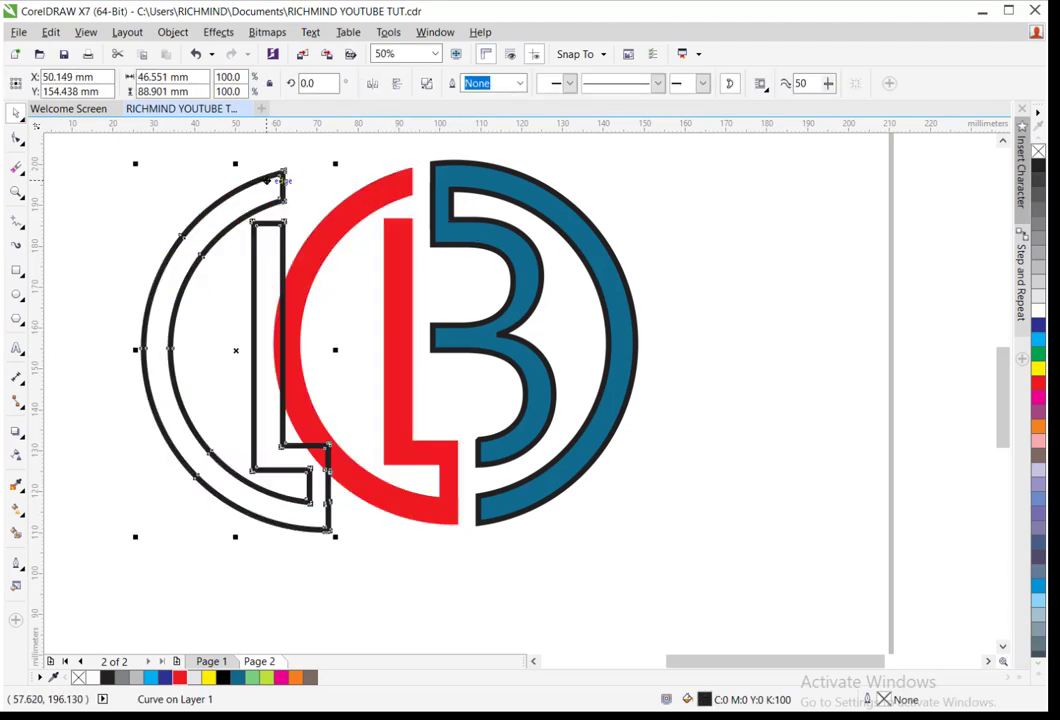
left_click(362, 203)
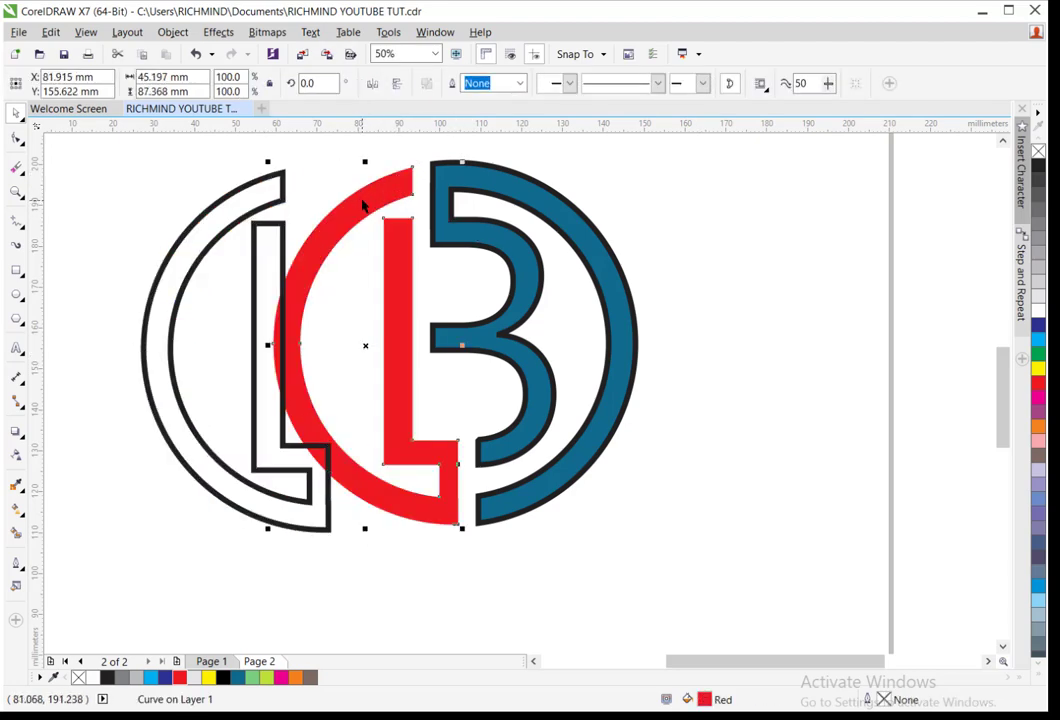
key("ctrl+z")
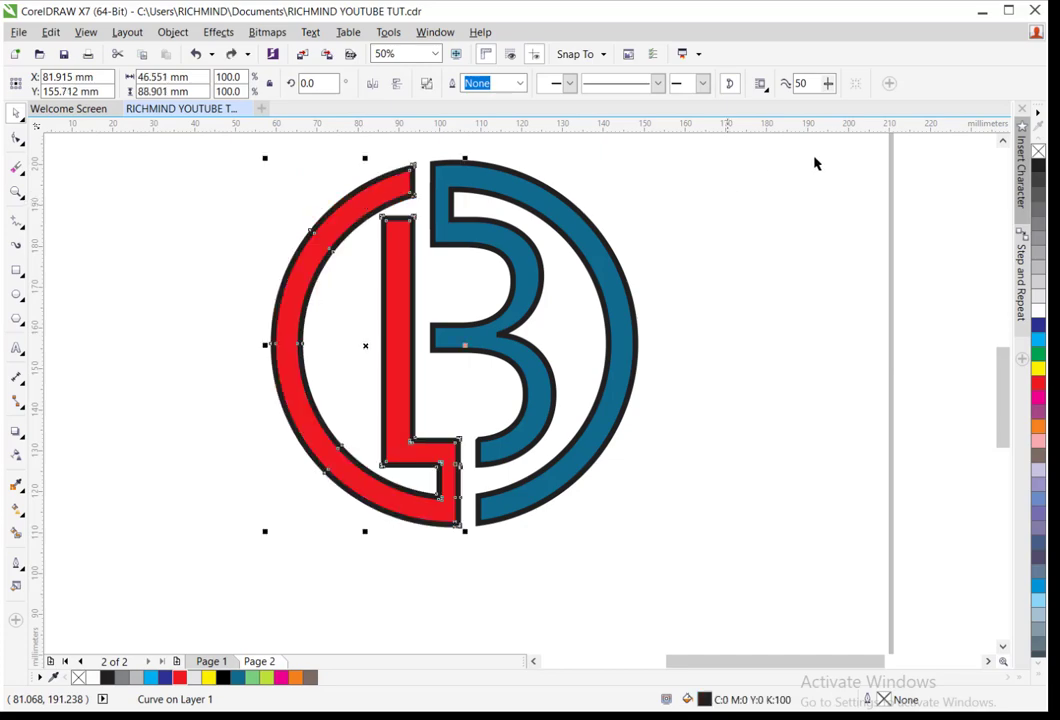
Convert the blue half's outline to a separate object and clear the selection
left_click(510, 186)
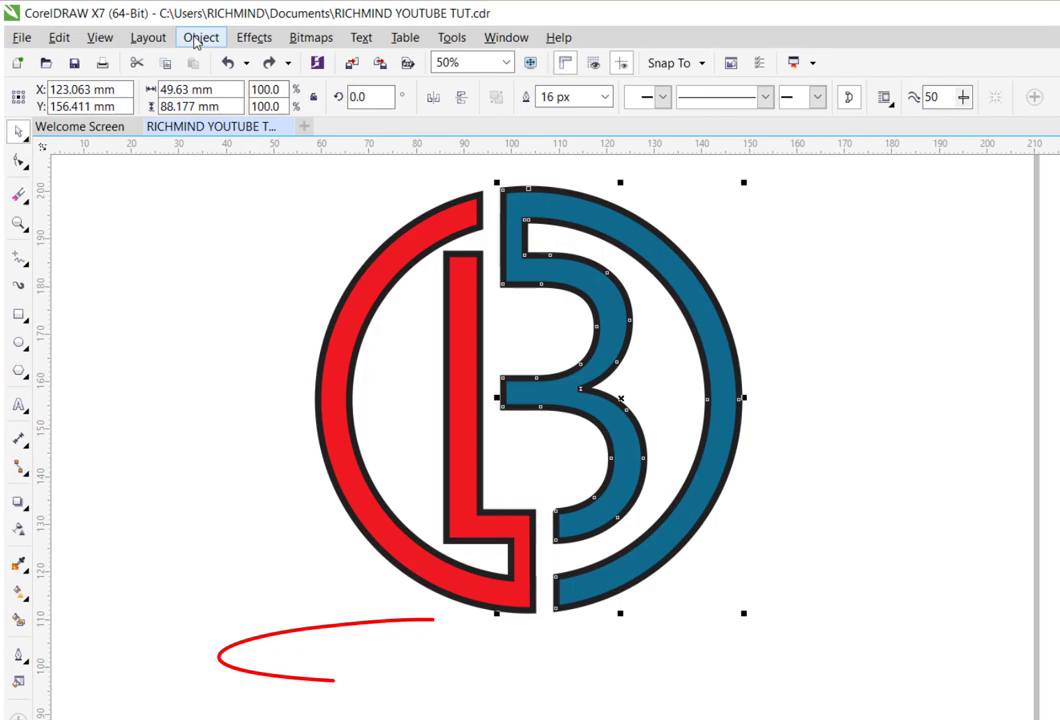
left_click(172, 32)
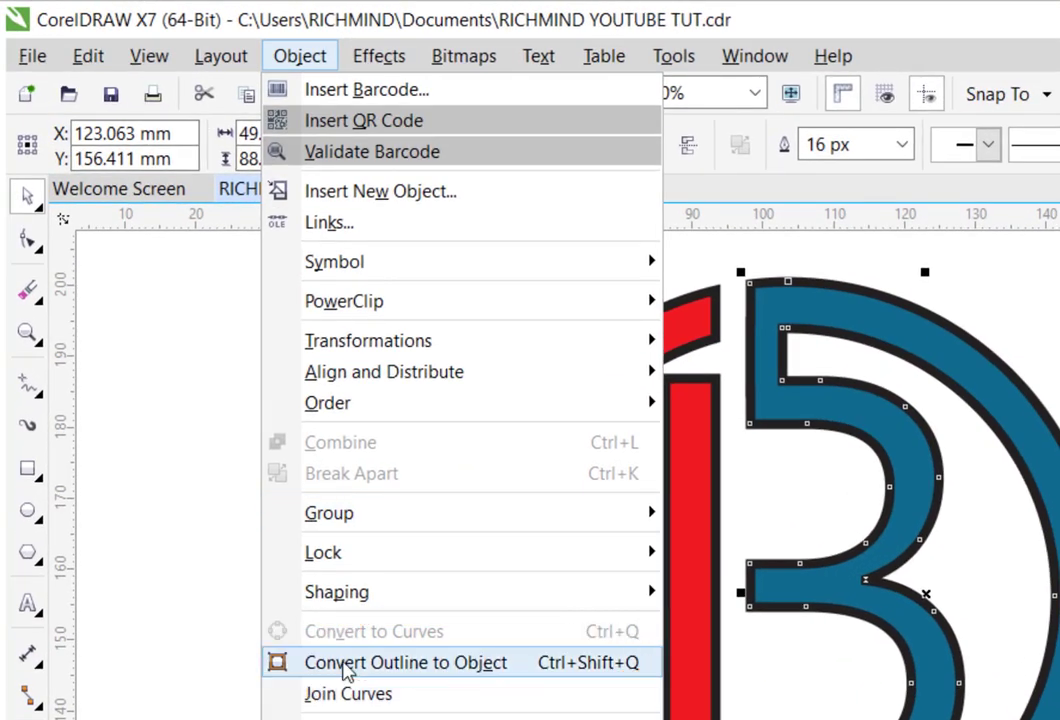
left_click(405, 662)
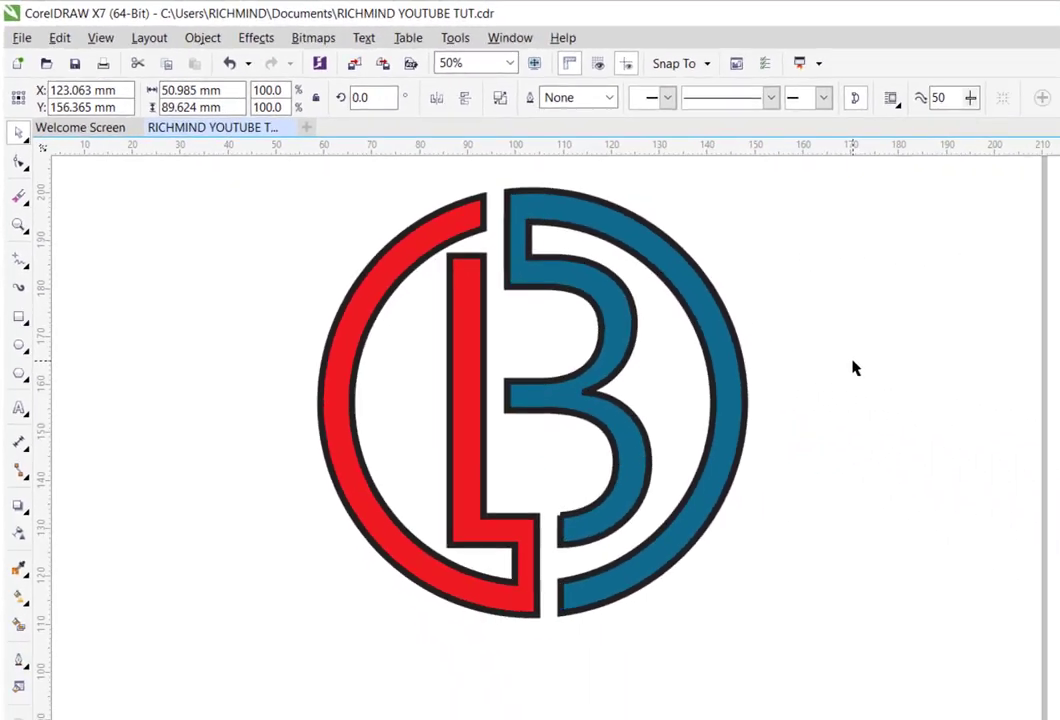
key("Escape")
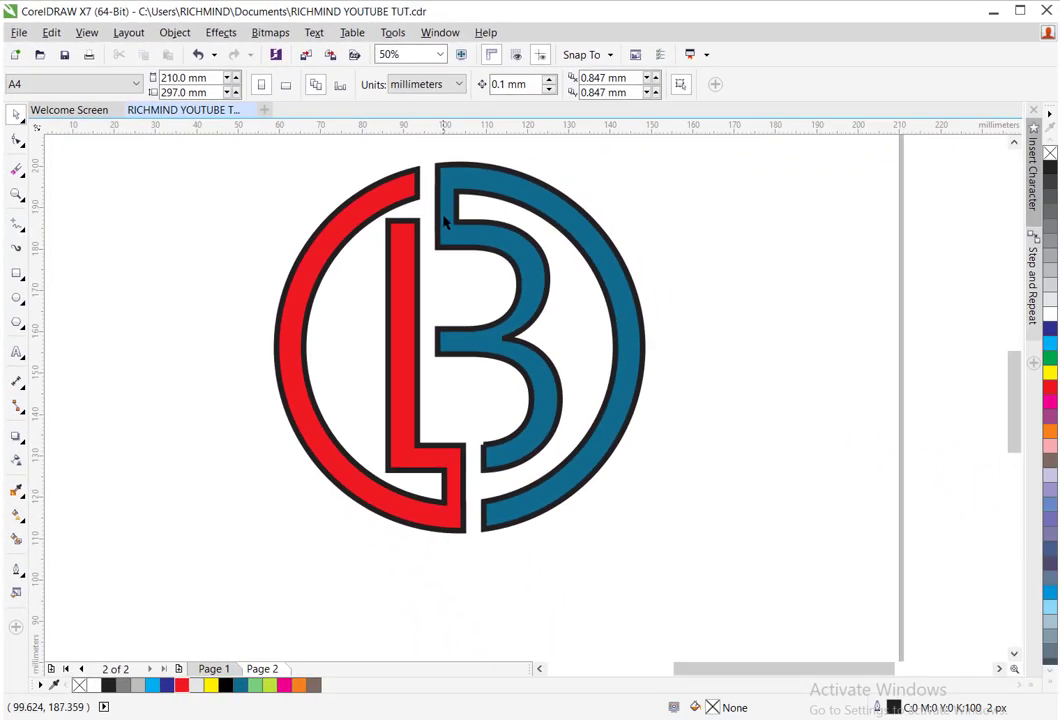
Try a cyan outline colour on the red half's black border, and undo it
left_click(453, 193)
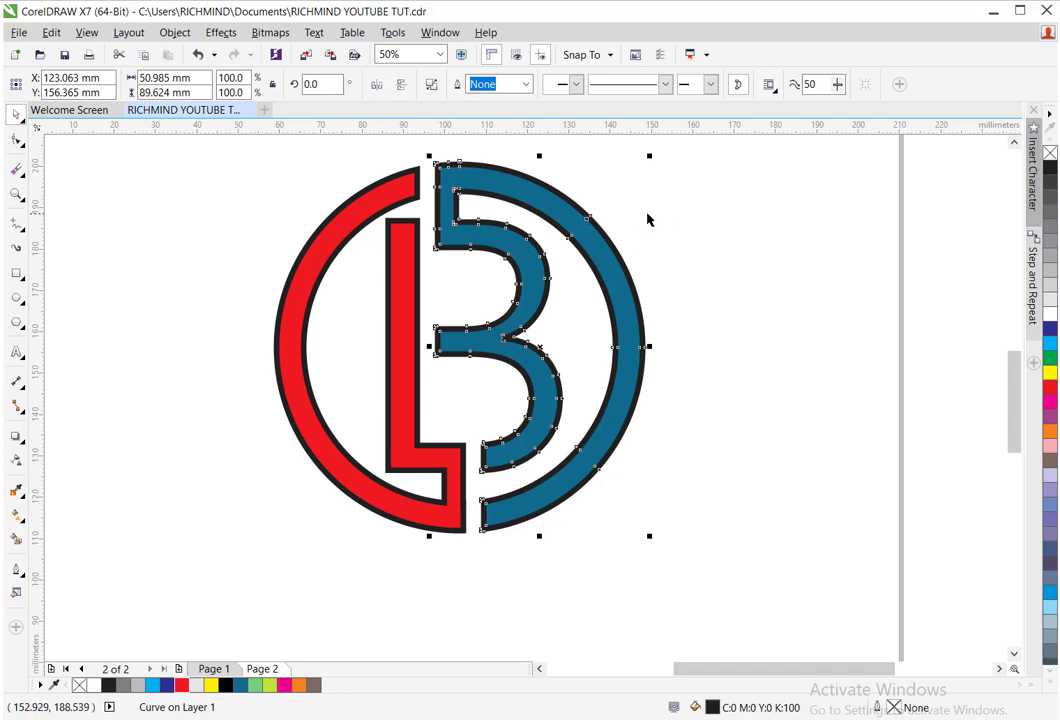
left_click(367, 187)
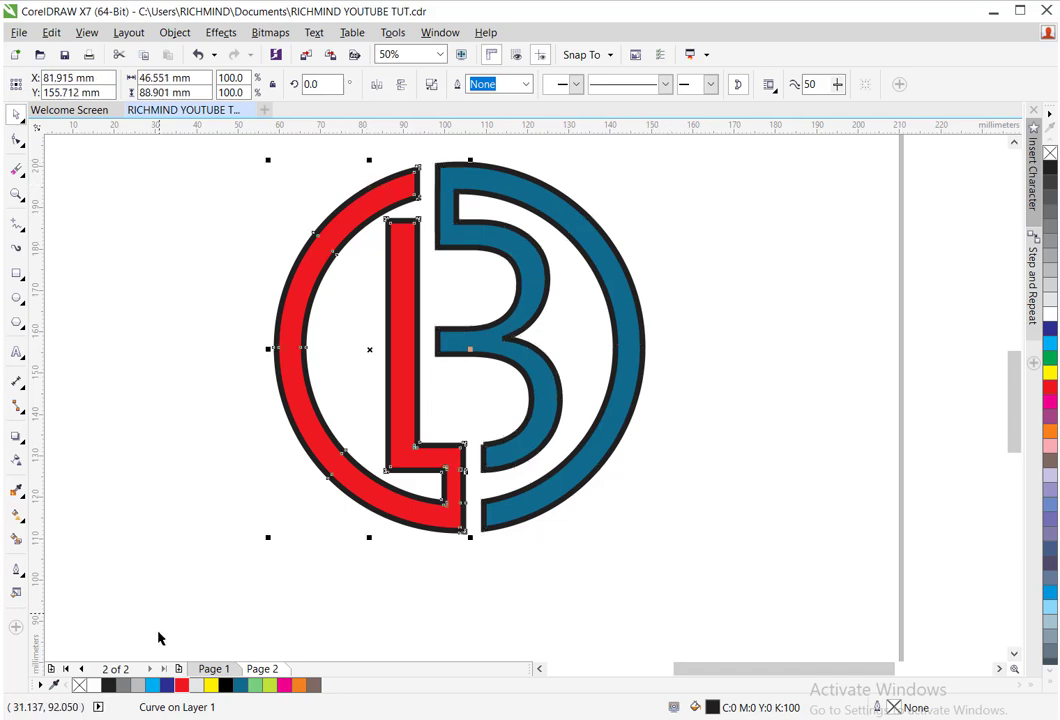
right_click(154, 689)
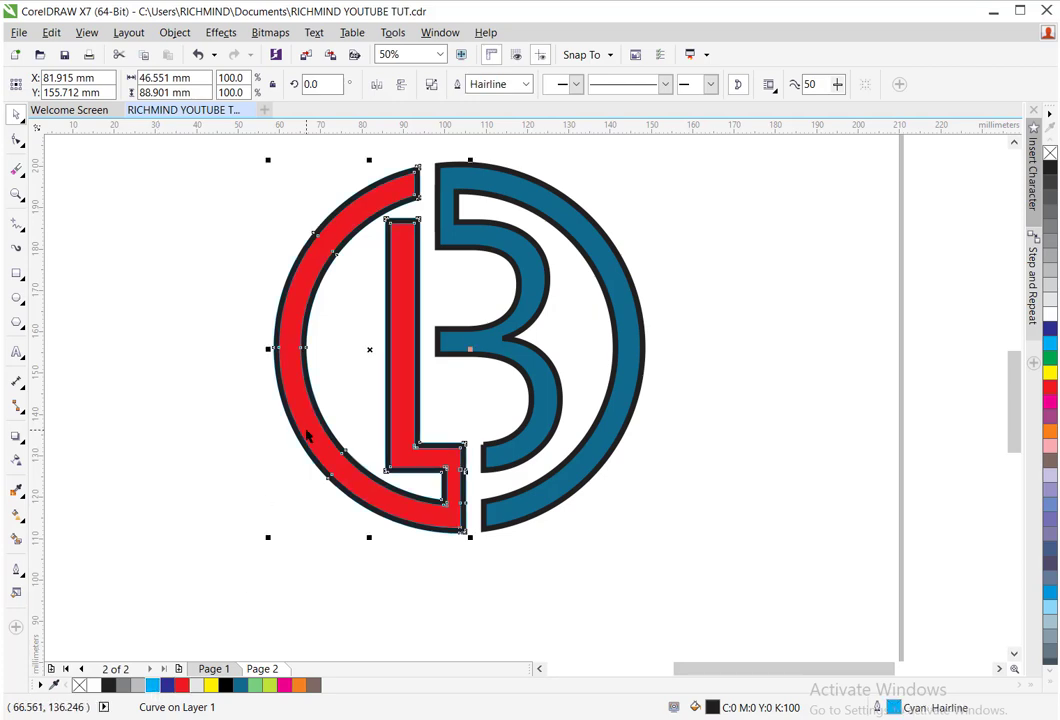
key("ctrl+z")
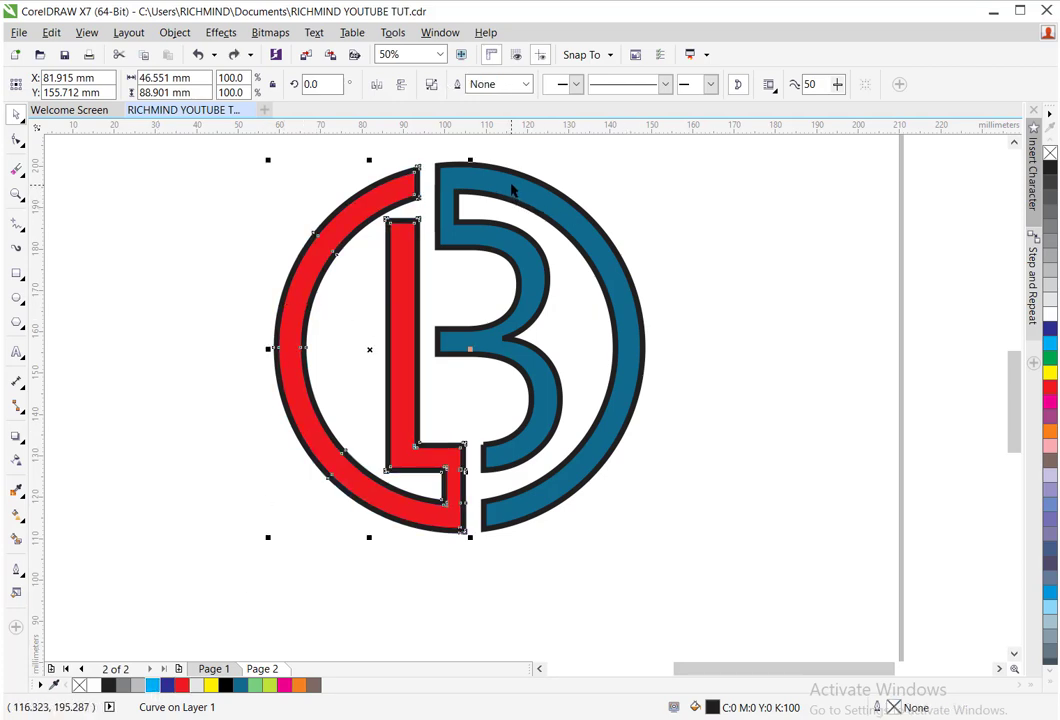
Apply a linear fountain fill from black to cyan to the red half's border, running from its upper arc down to the foot of the L
left_click(512, 190)
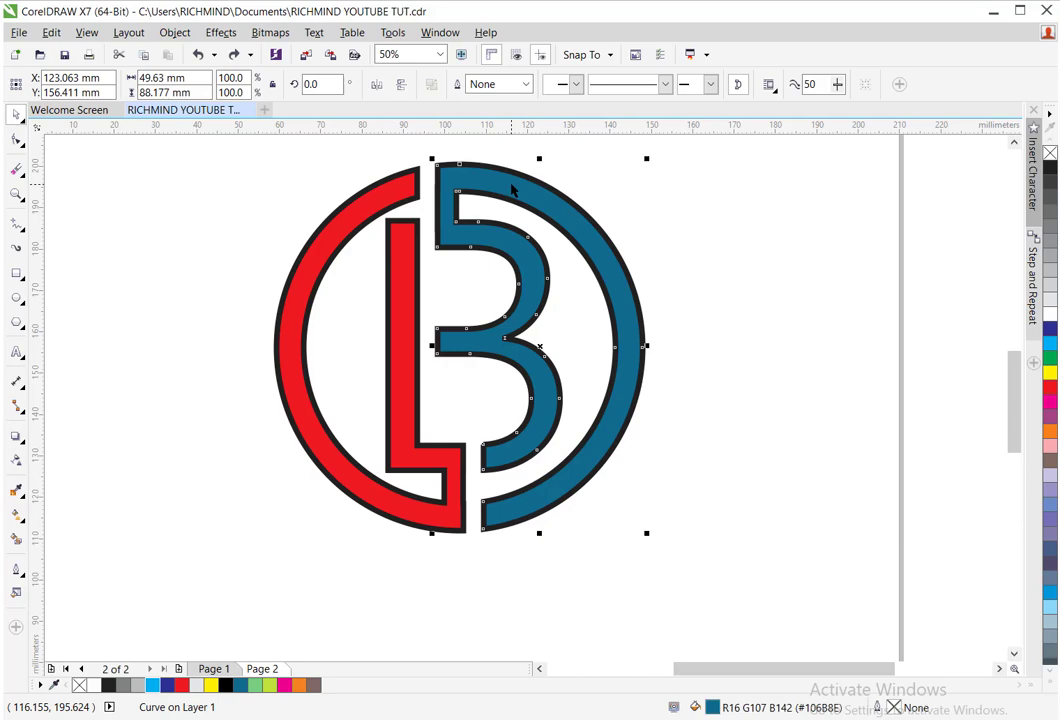
left_click(396, 183)
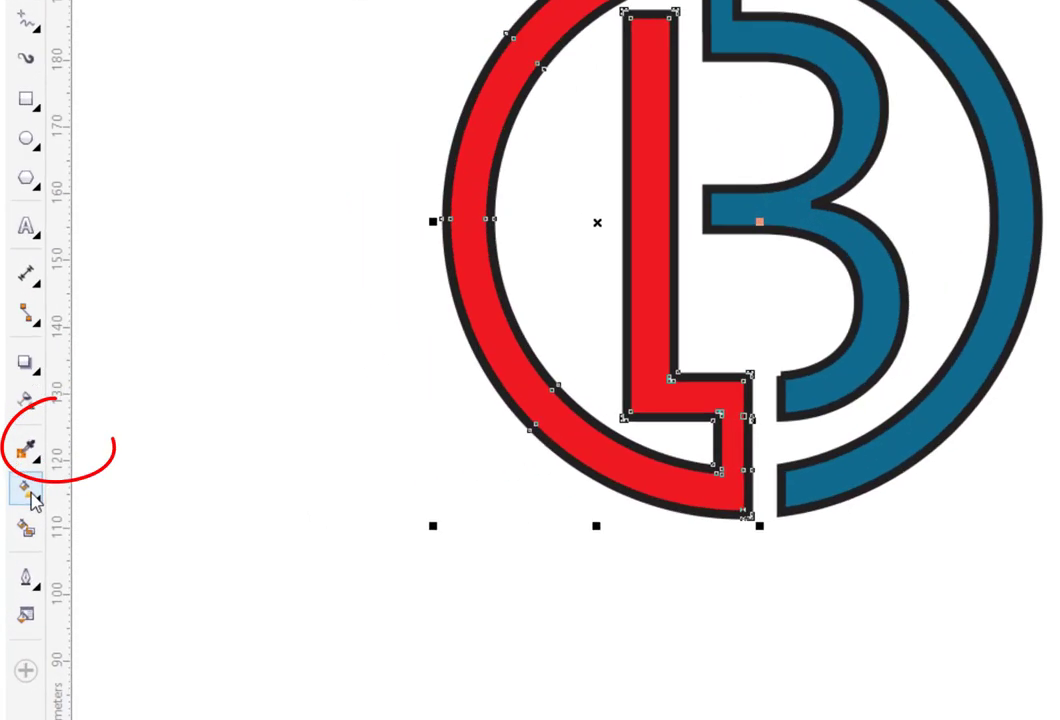
left_click(31, 496)
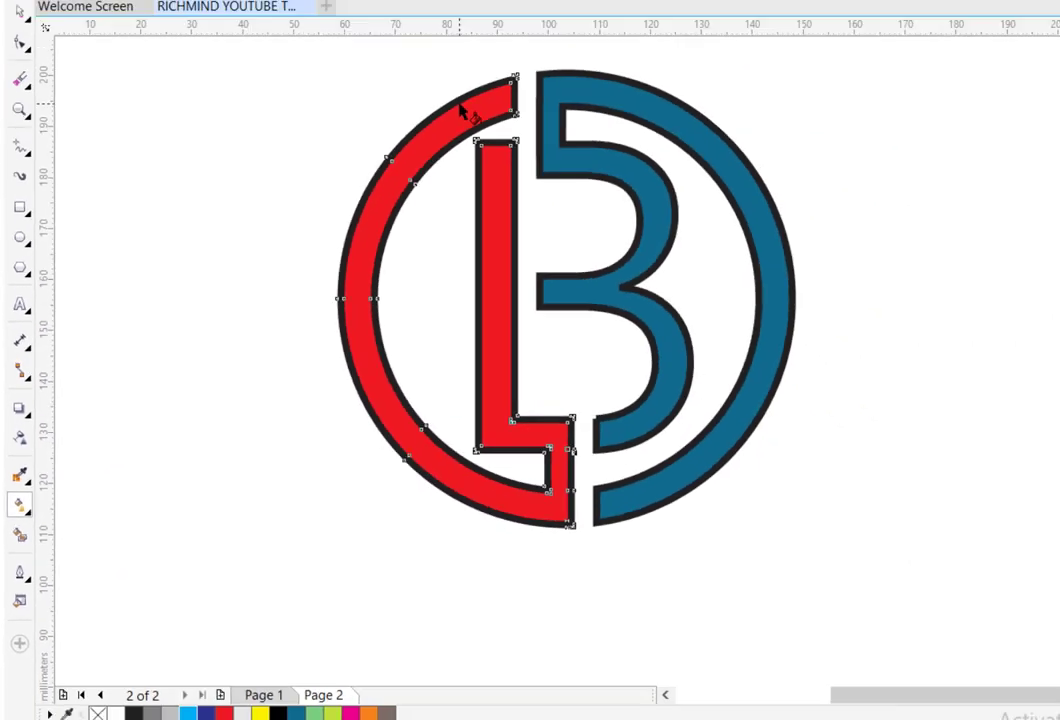
left_click_drag(372, 188, 456, 512)
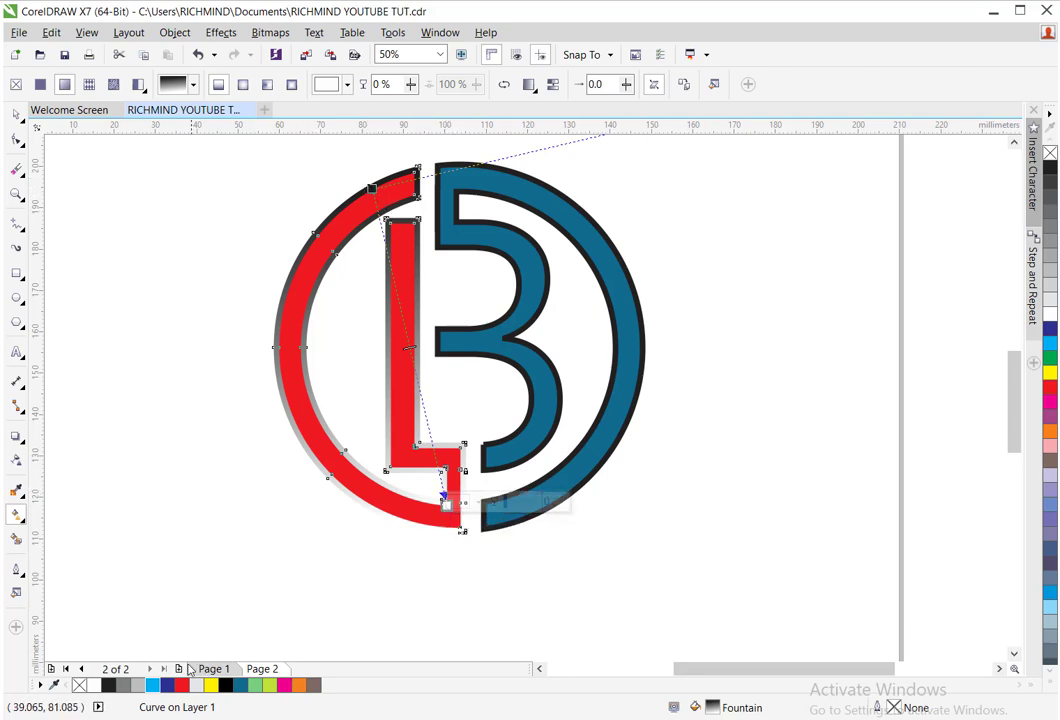
left_click(165, 685)
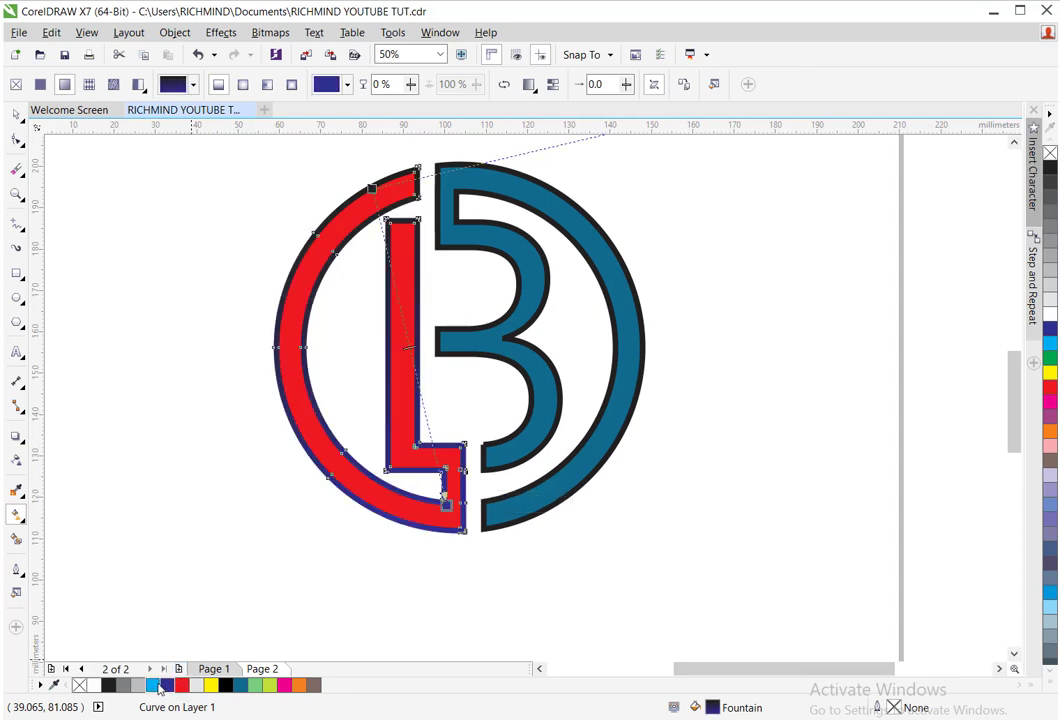
left_click(155, 685)
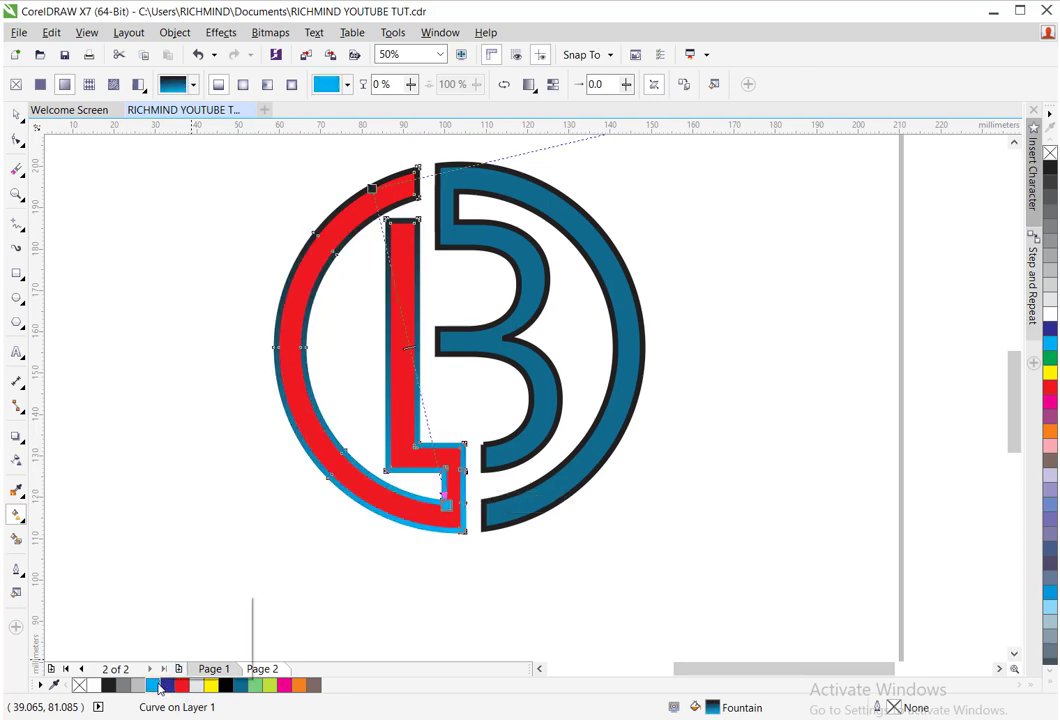
Apply a linear fountain fill from teal to white to the blue half, running from its upper outer arc down towards the foot of the L
left_click(574, 225)
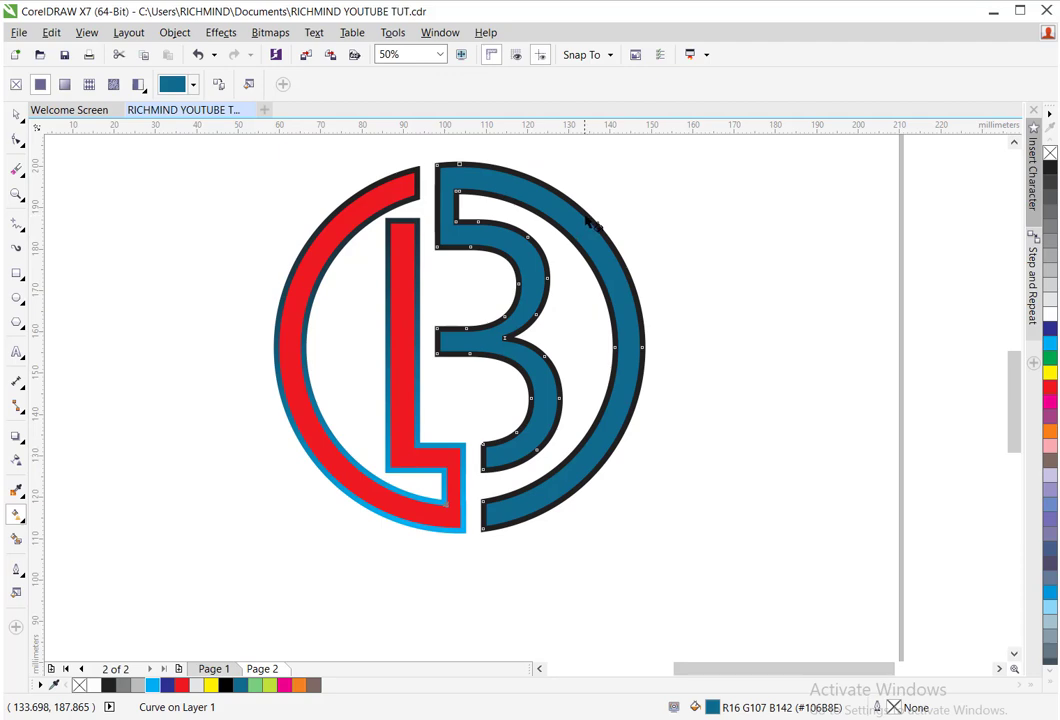
left_click_drag(586, 214, 437, 492)
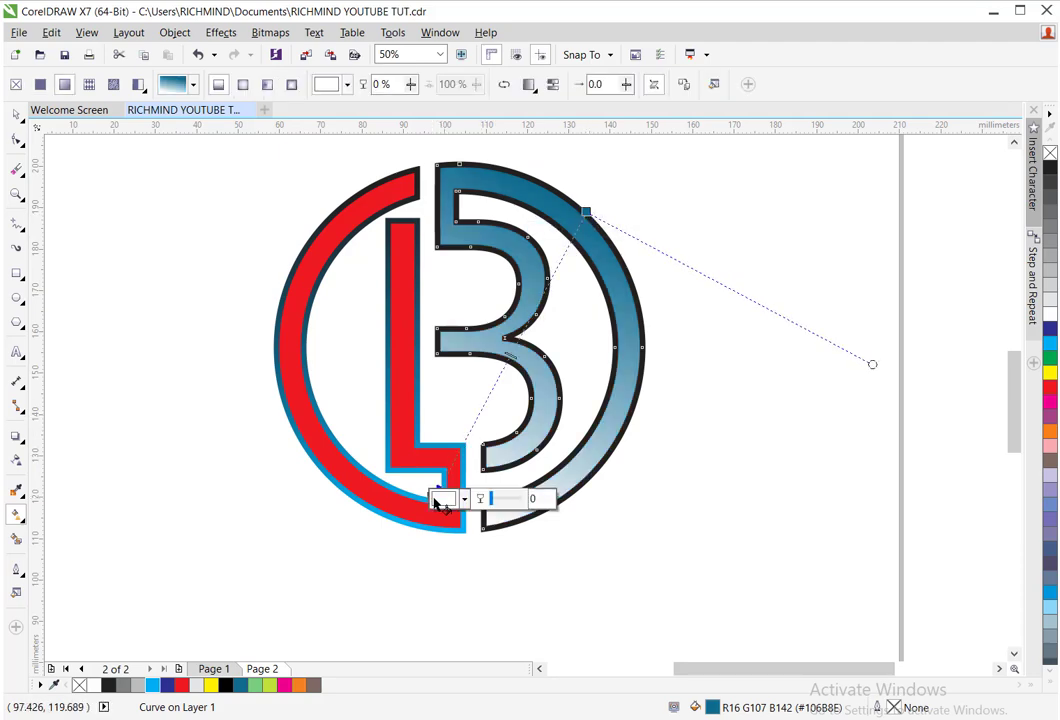
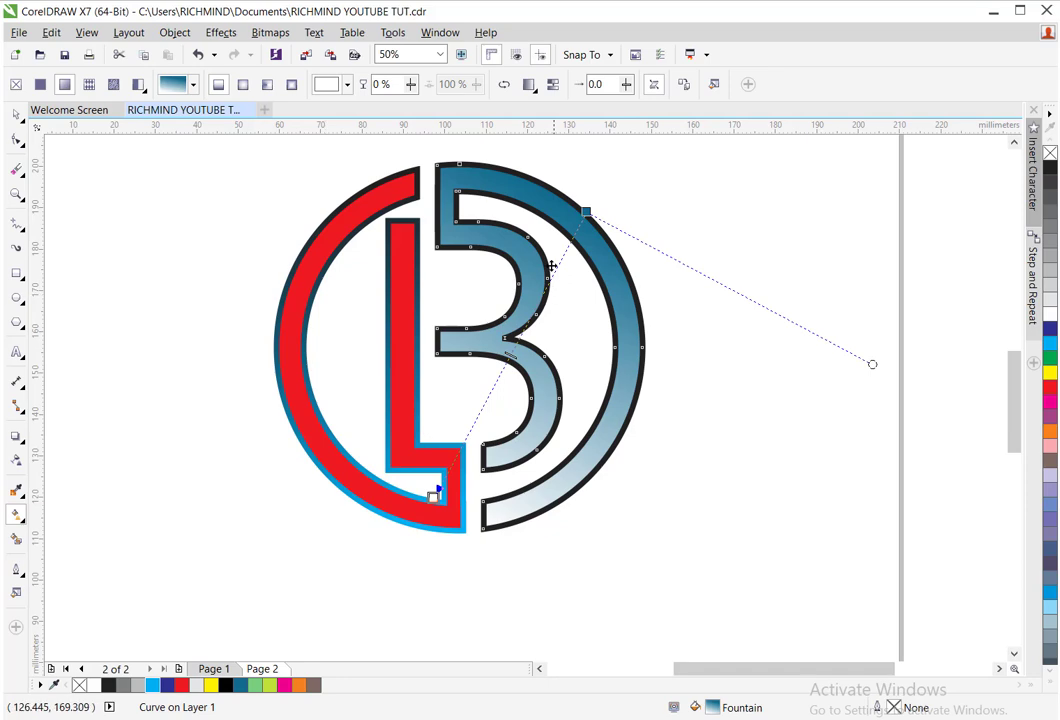
left_click(457, 157)
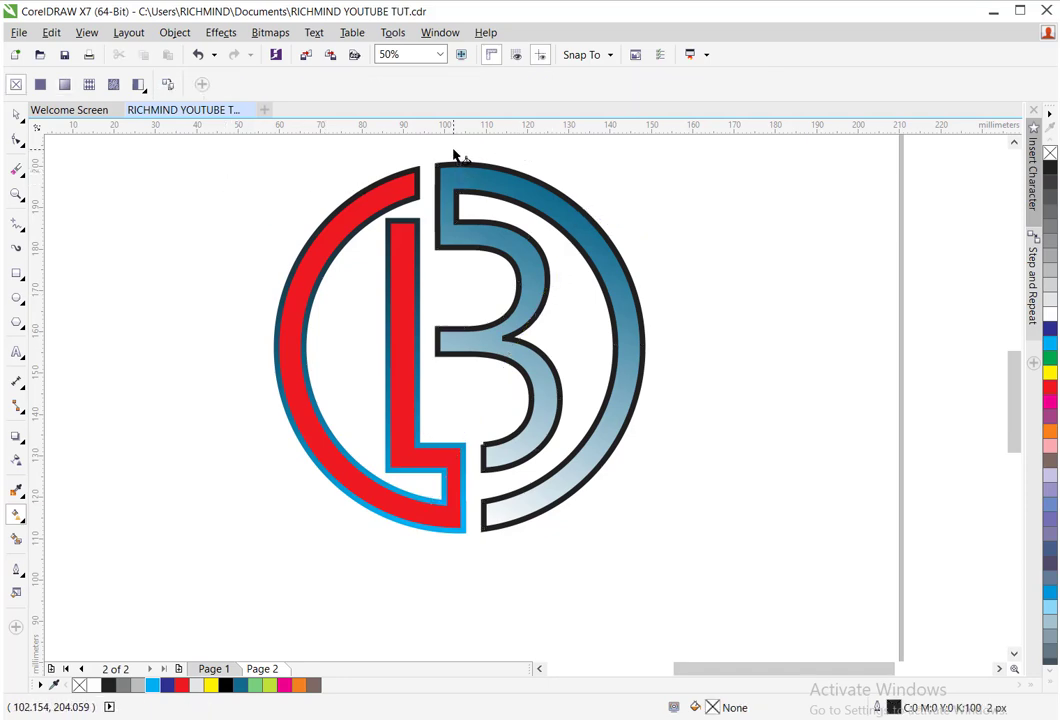
Apply a linear fountain fill from black to white to the red half, running from its upper arc to the foot of the L
left_click(16, 114)
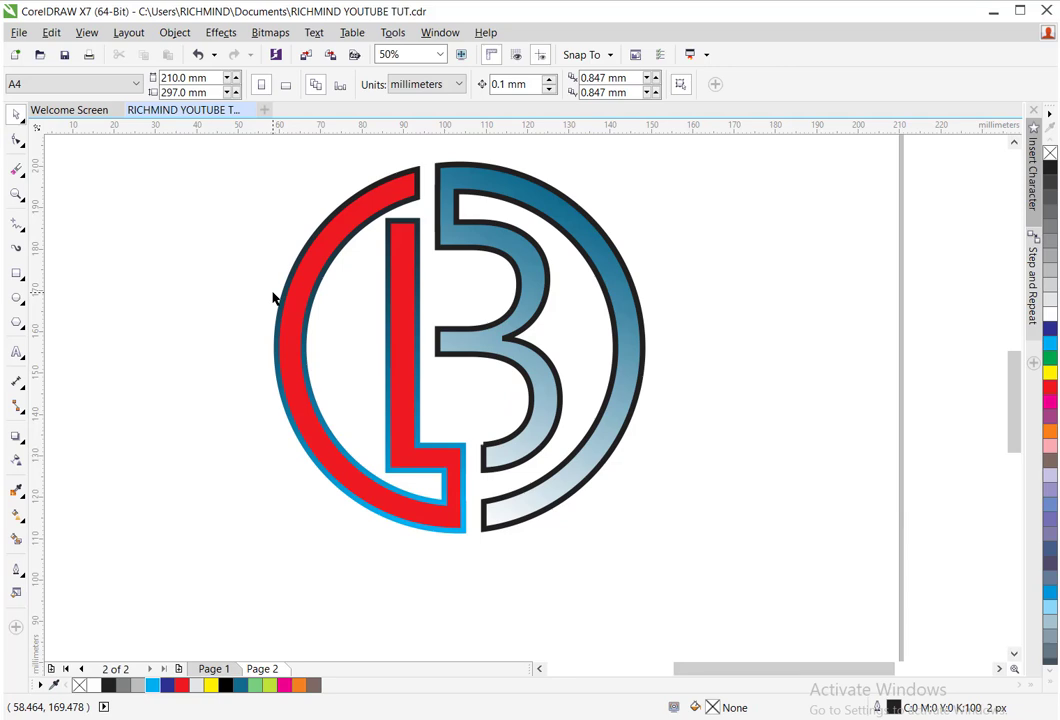
left_click(325, 250)
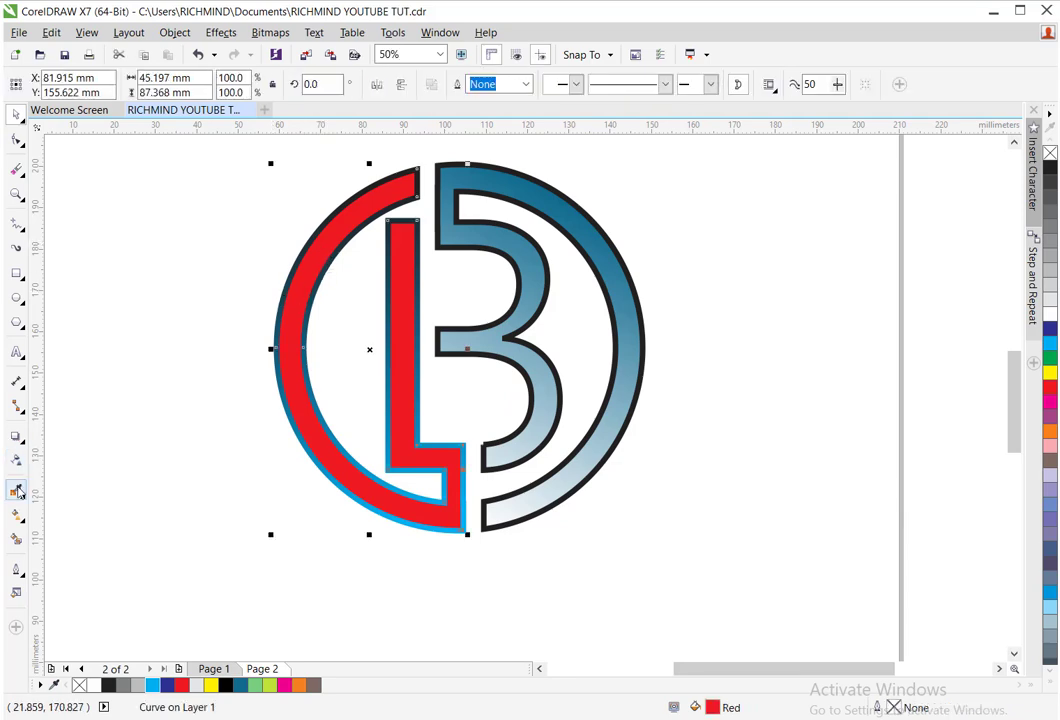
left_click(16, 514)
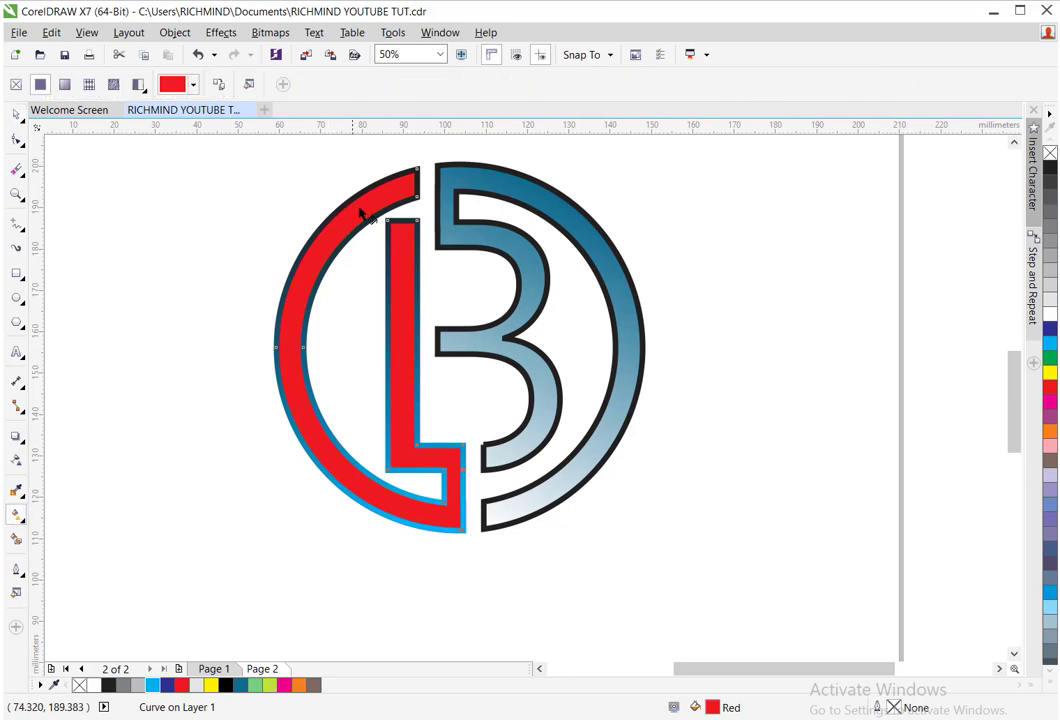
left_click_drag(368, 201, 460, 532)
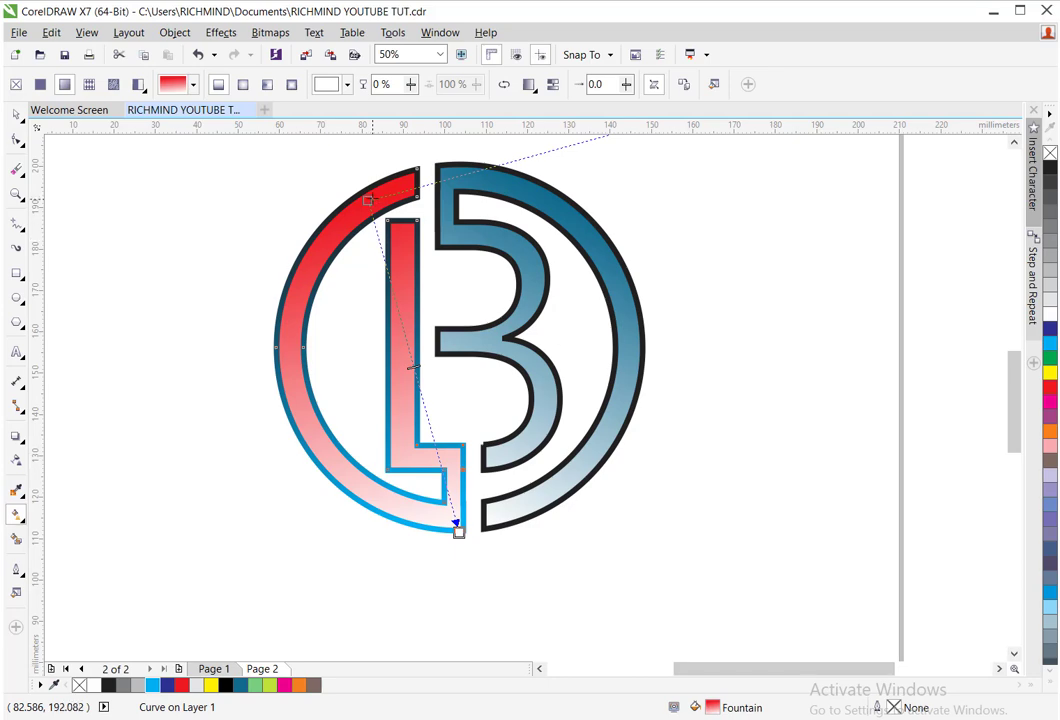
left_click(368, 200)
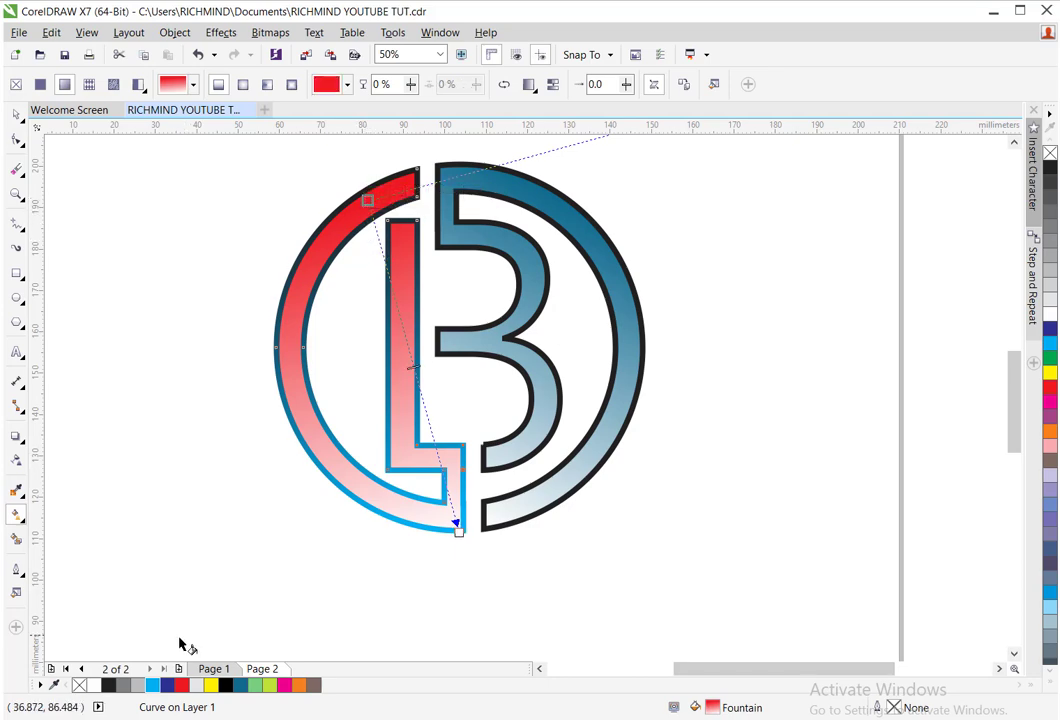
left_click(108, 686)
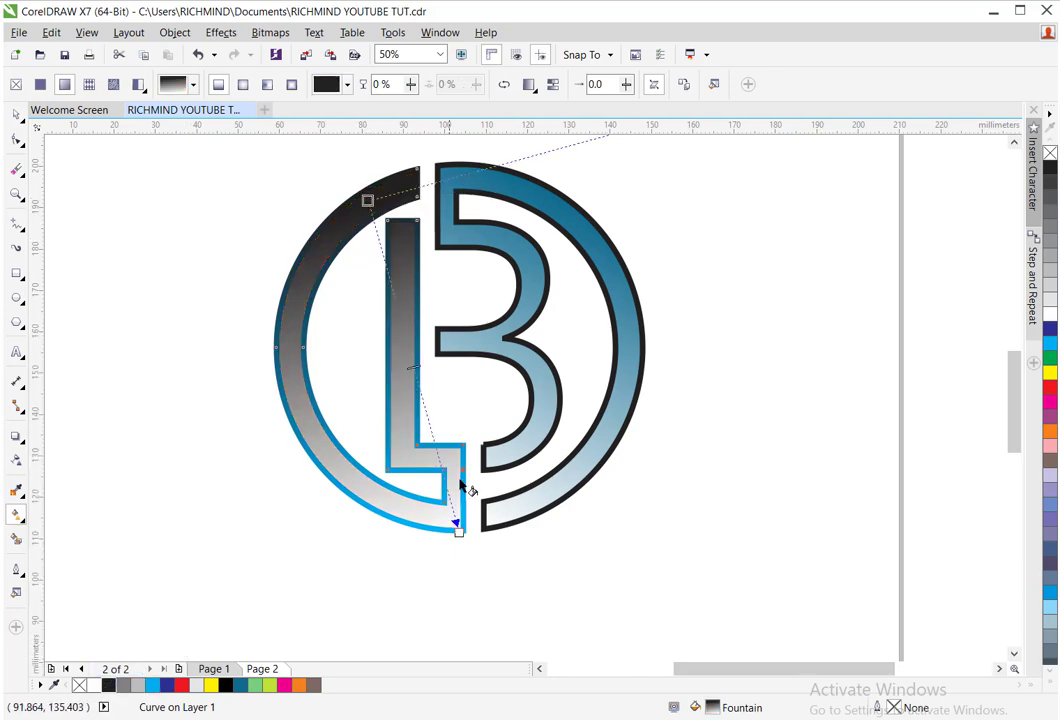
Set the gradient's end colour to black, and add a mid-grey colour stop positioned at 14%
left_click(458, 532)
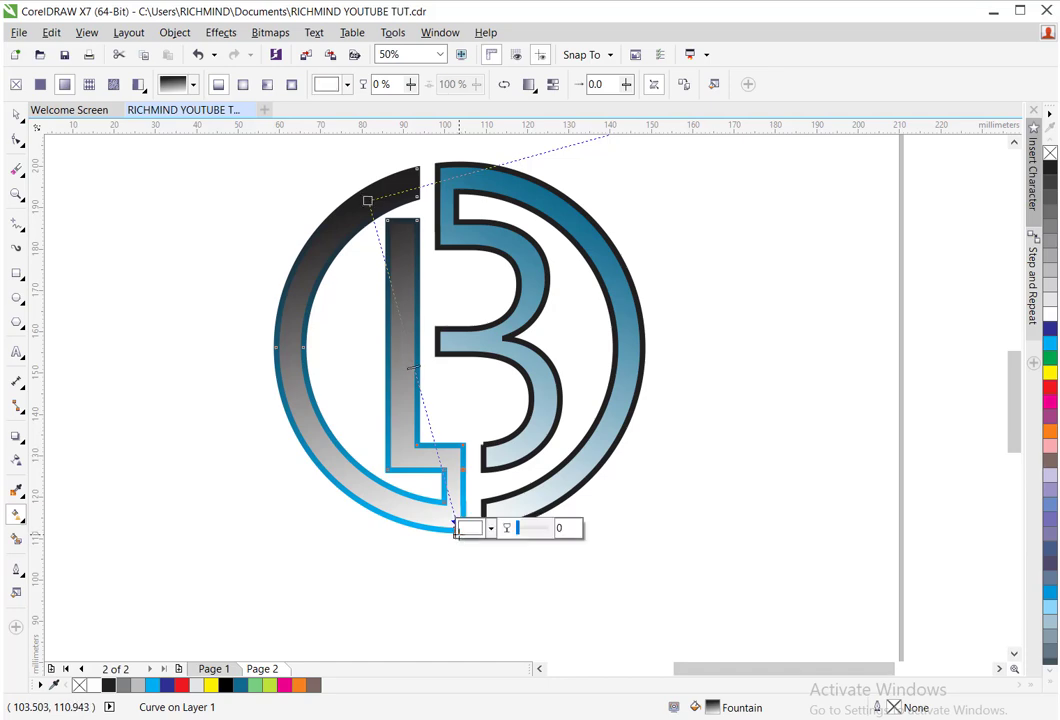
double_click(397, 300)
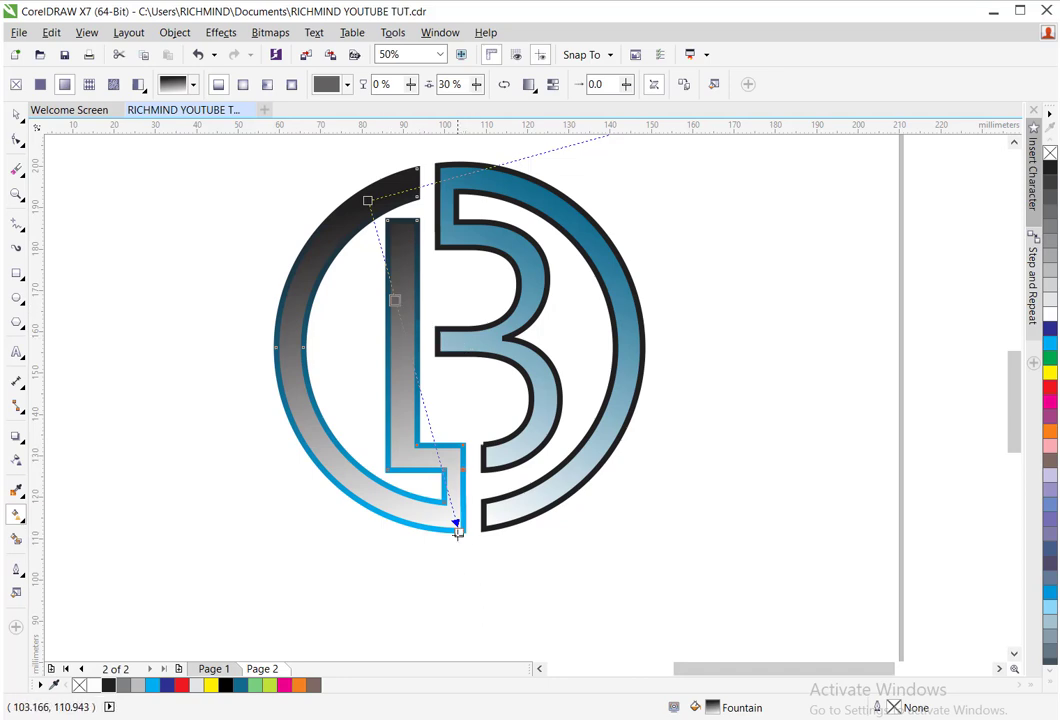
left_click(458, 532)
left_click(109, 687)
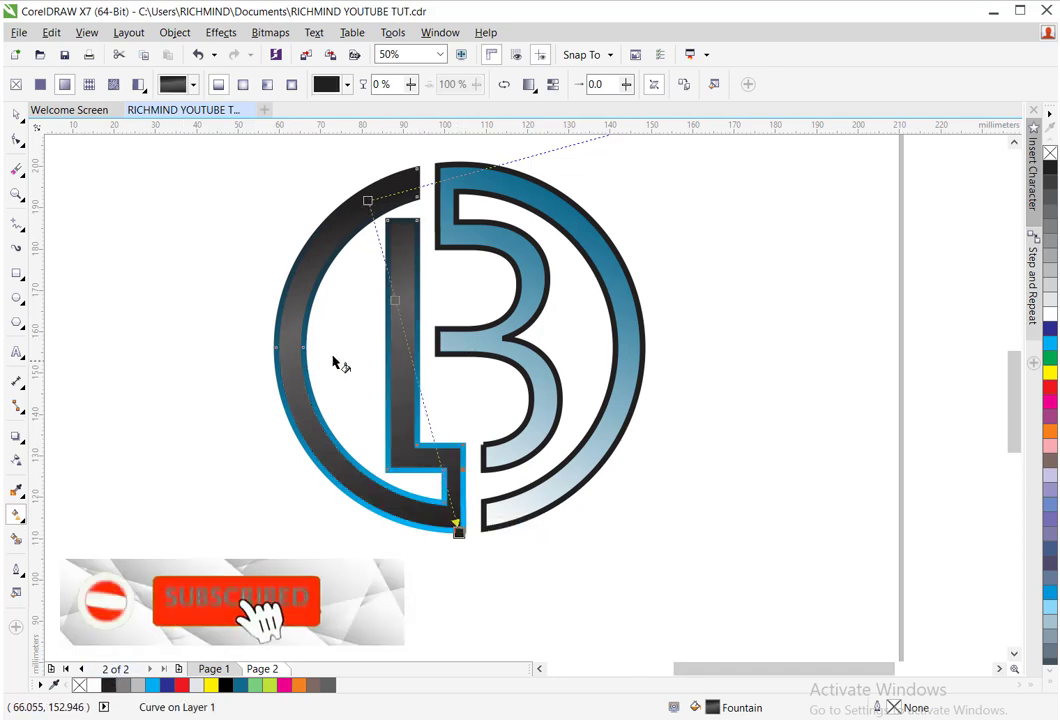
left_click(395, 300)
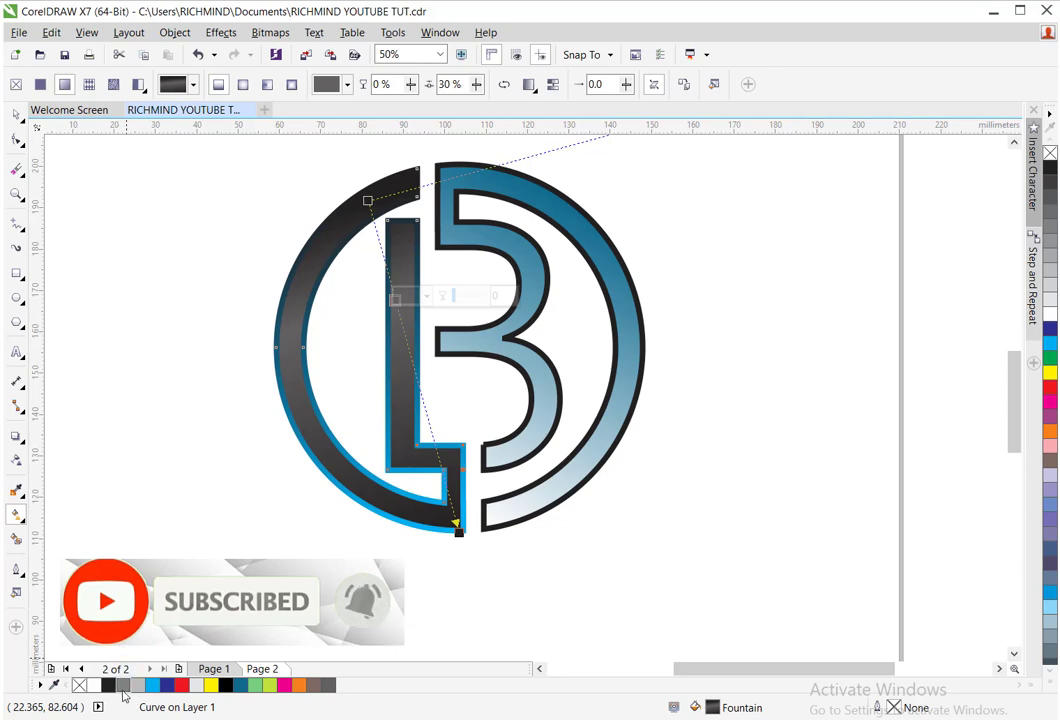
left_click(123, 686)
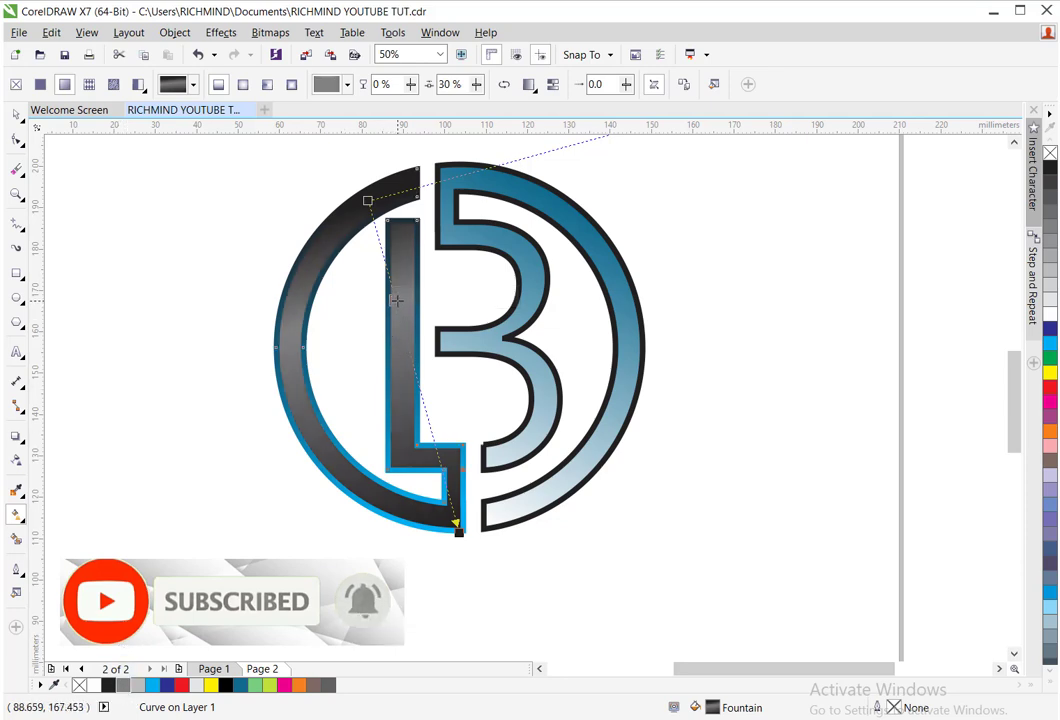
left_click_drag(384, 265, 379, 247)
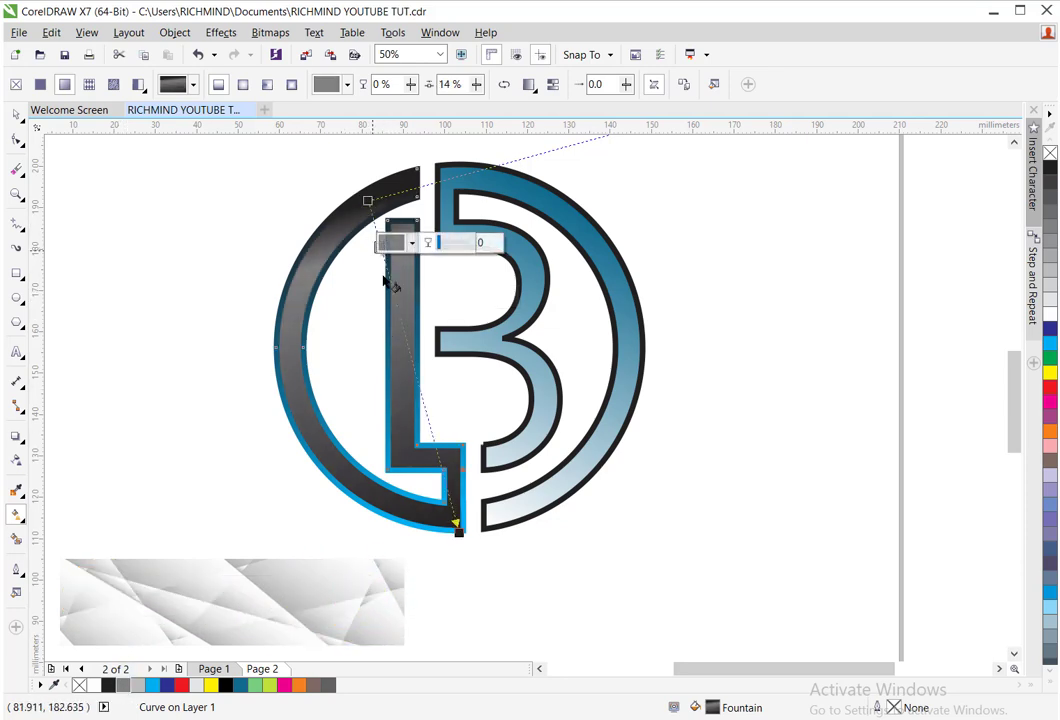
Add three more colour stops to the L half's gradient: black at 37%, light grey at 66% and black at 77%
double_click(403, 322)
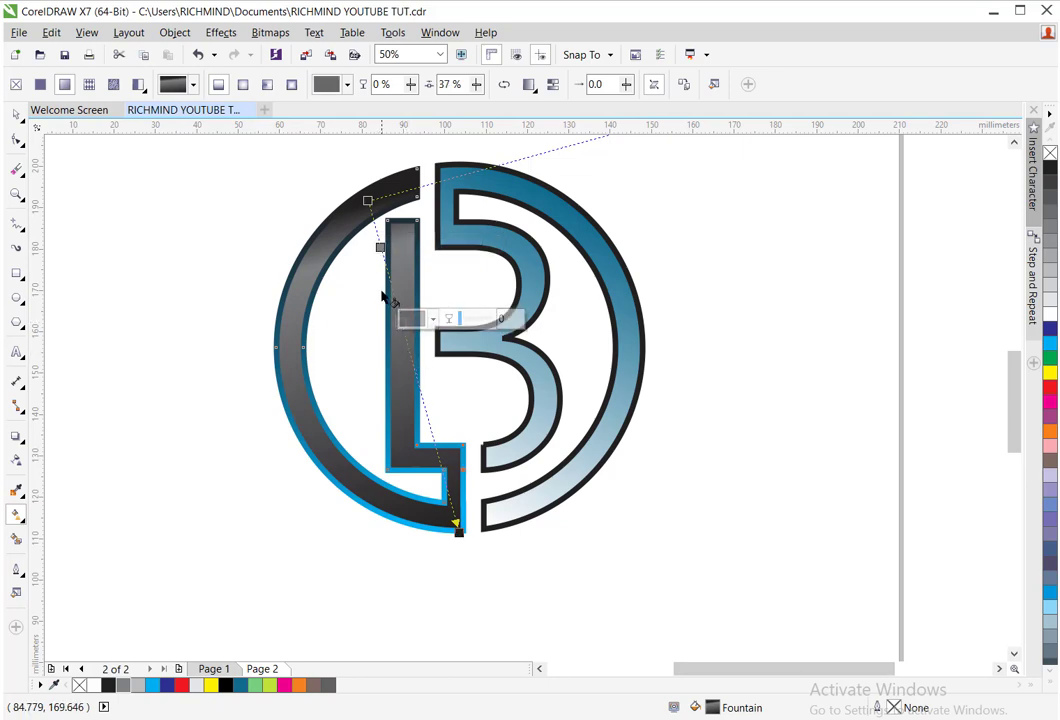
left_click(226, 686)
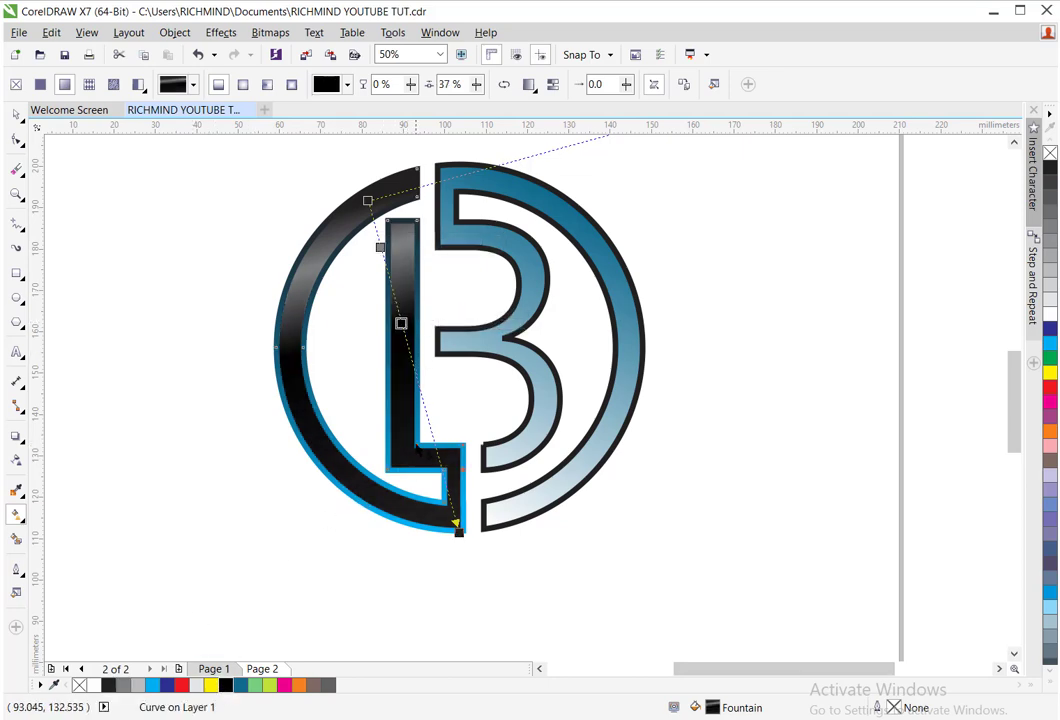
double_click(427, 421)
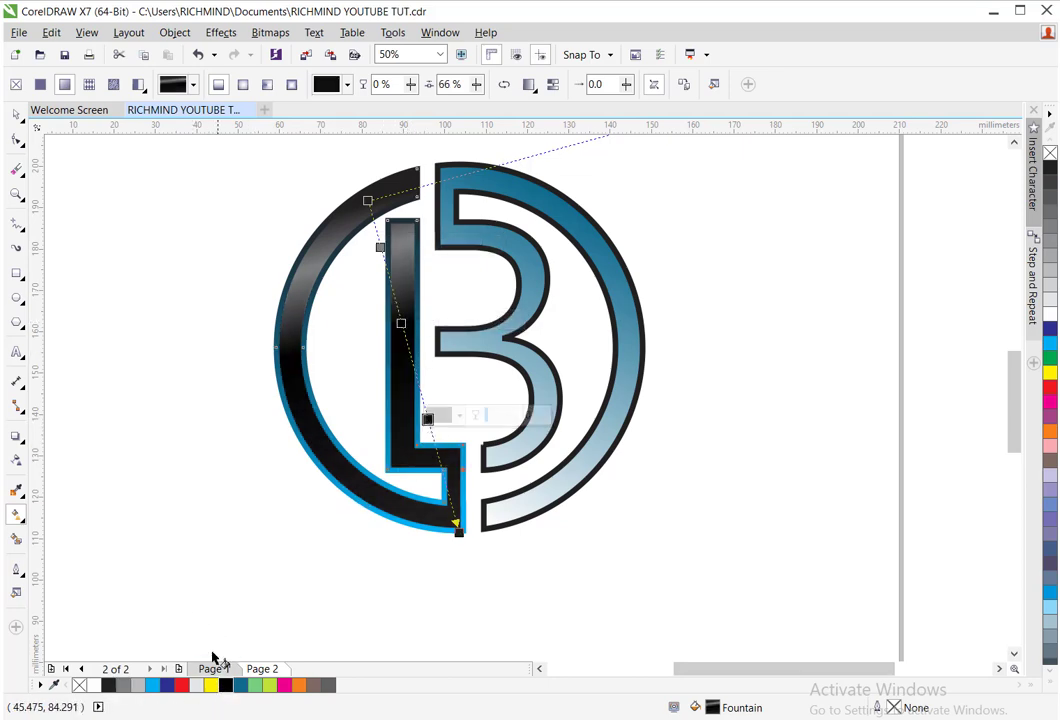
left_click(198, 686)
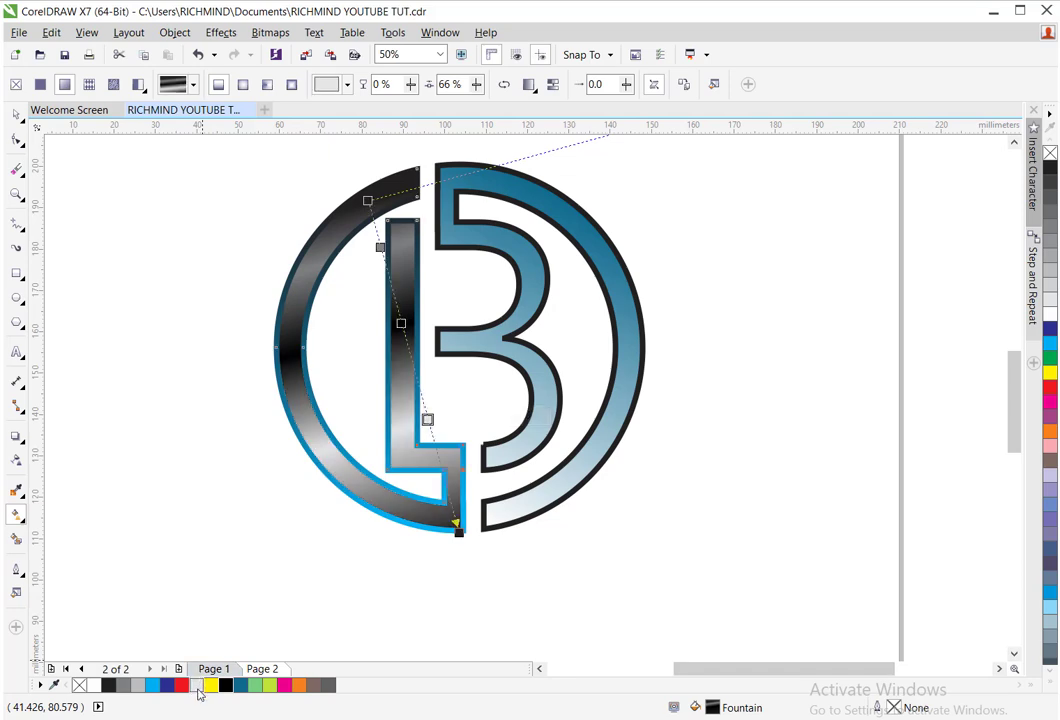
double_click(438, 456)
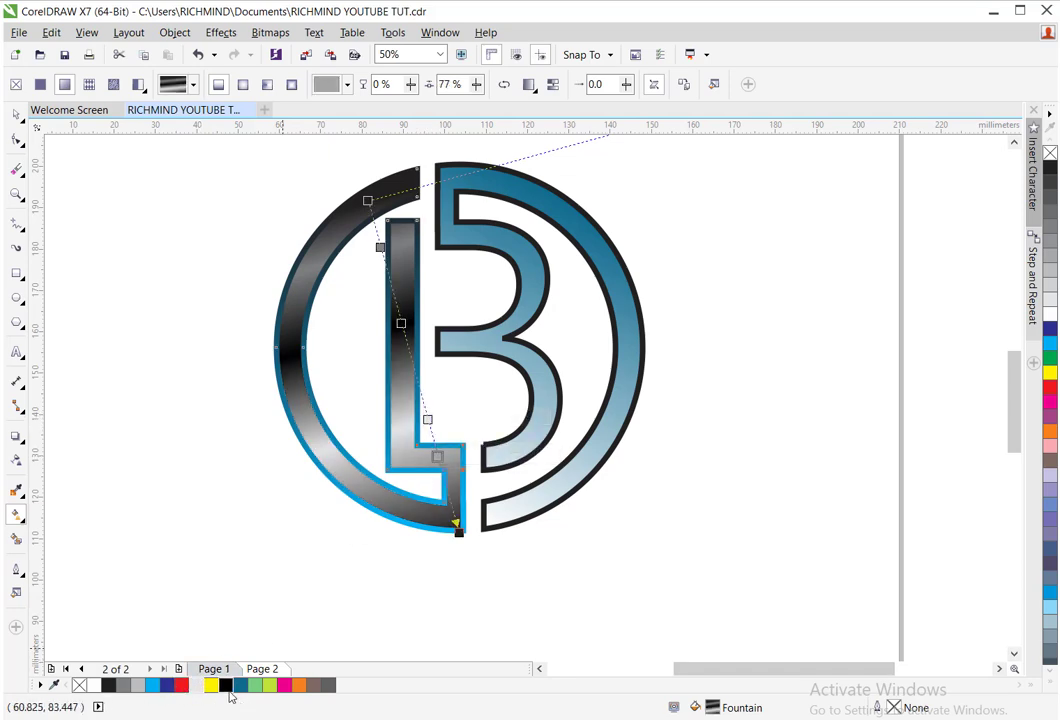
left_click(226, 686)
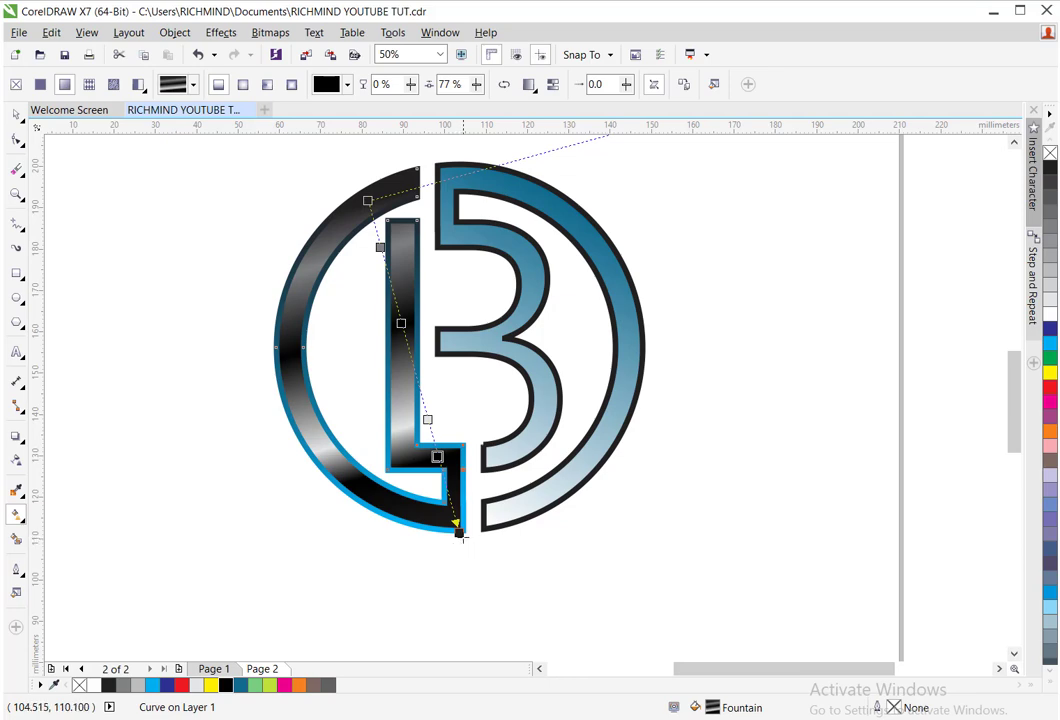
Extend the gradient's end to the lower outer arc of the blue half, and move the light grey stop to 54% and the following black stop closer to it
left_click_drag(461, 535, 579, 523)
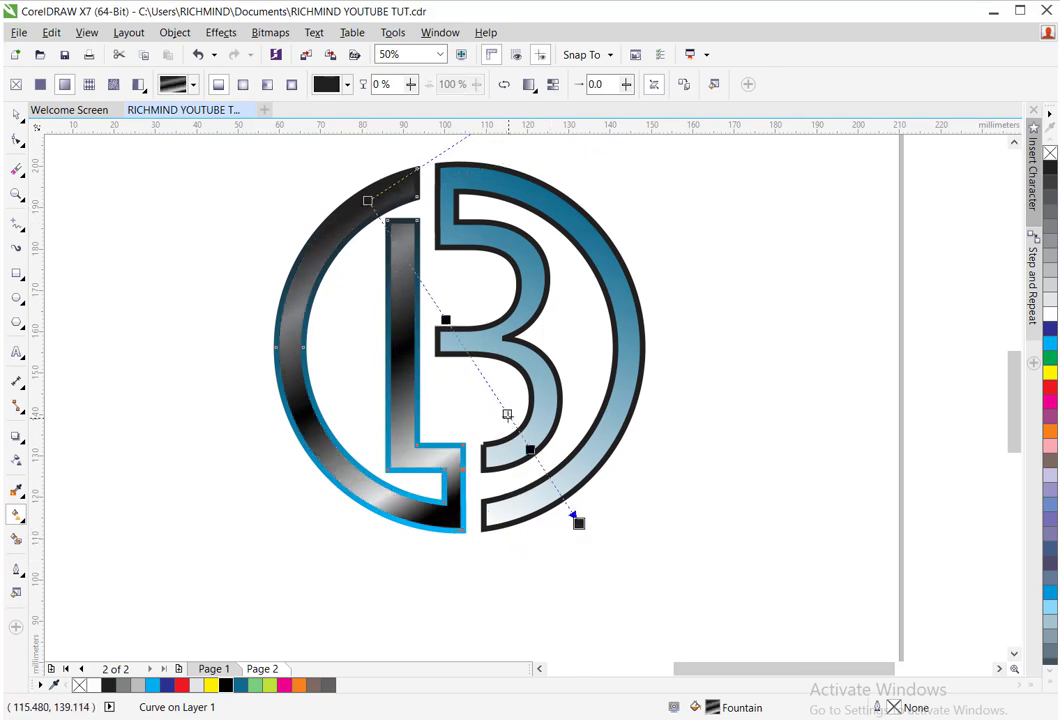
left_click_drag(507, 413, 482, 375)
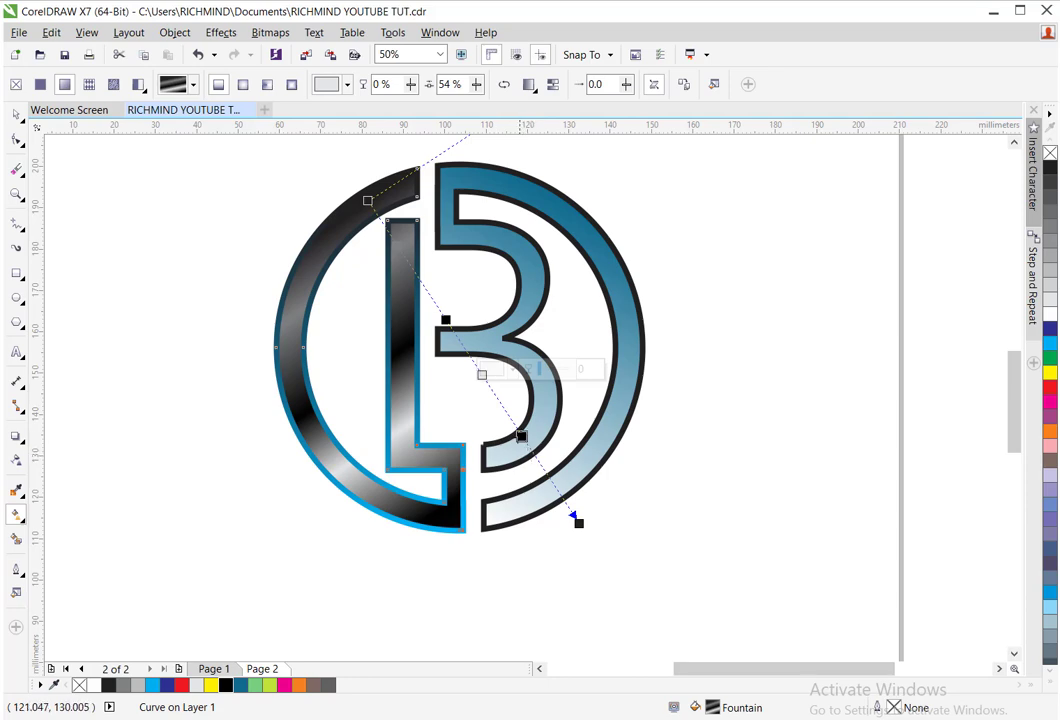
left_click_drag(521, 437, 515, 427)
Add a black colour stop at 78% and a light grey one at 90% to the L half's gradient
double_click(531, 454)
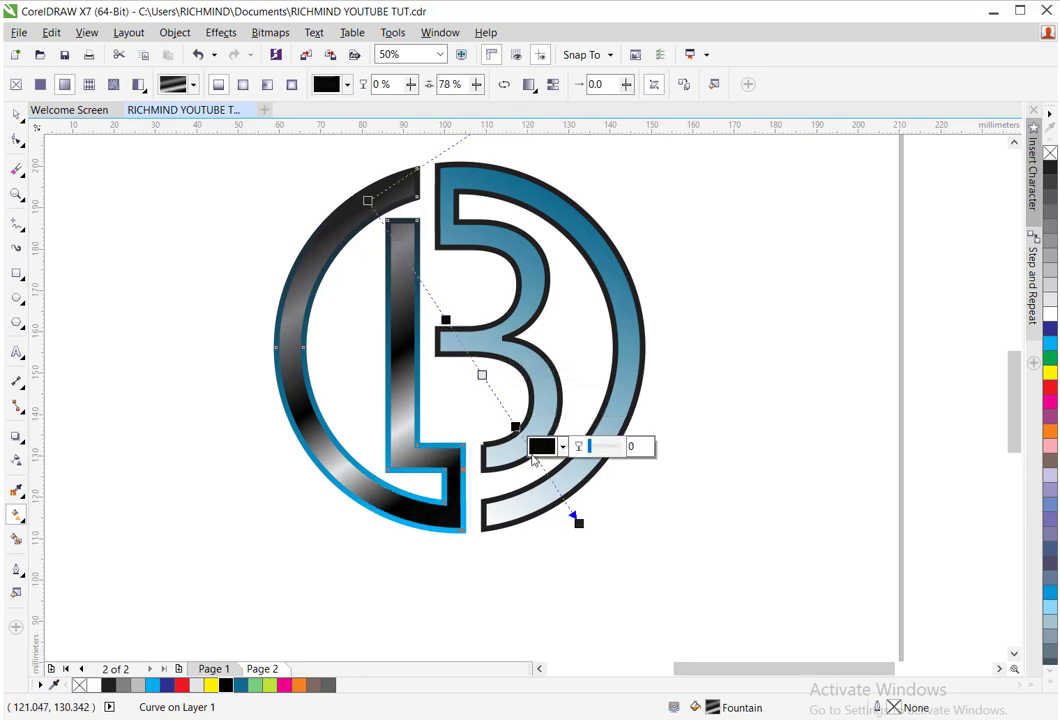
double_click(561, 492)
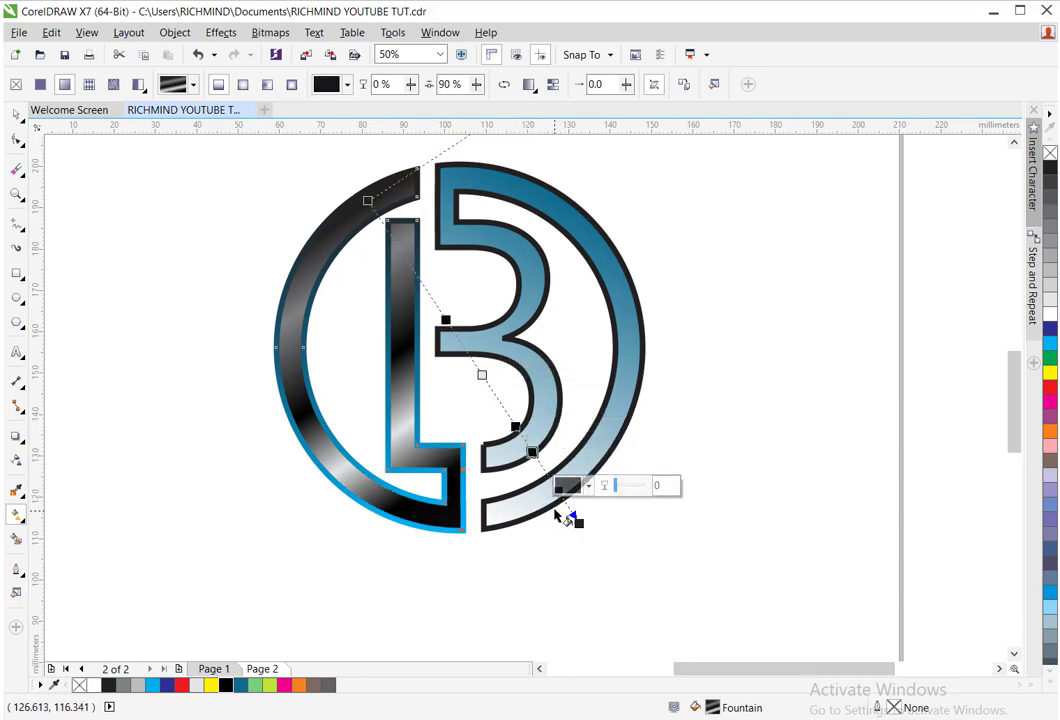
left_click(196, 686)
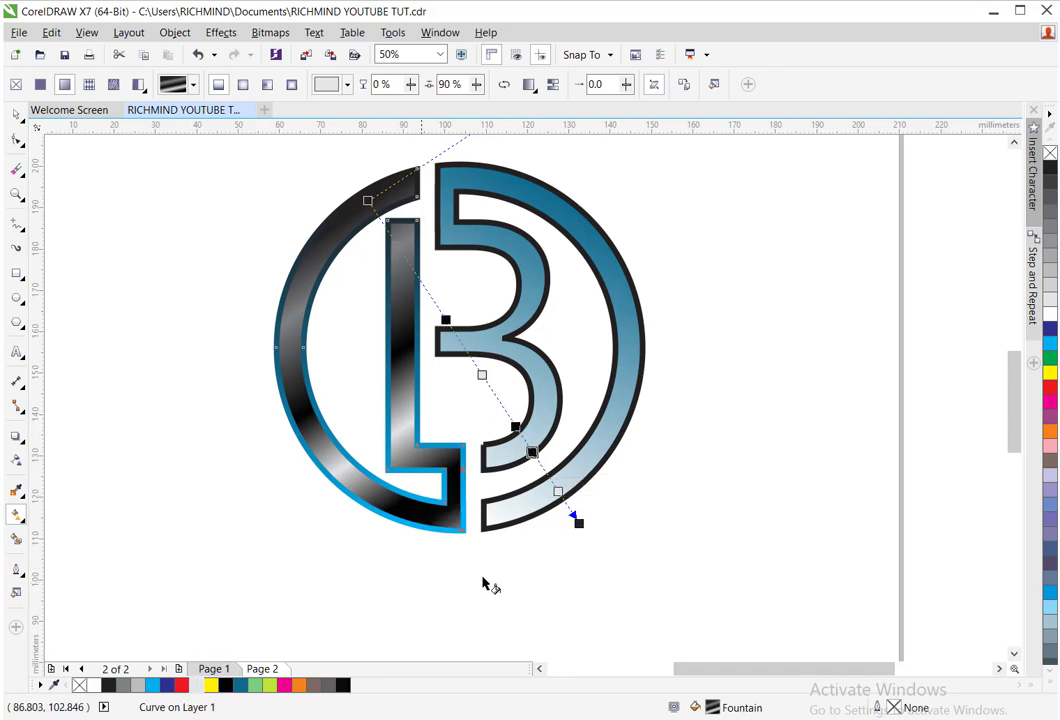
Shorten the gradient's lower end and move its start above the upper arc, recolour the 14% stop white, and clear the selection
left_click_drag(577, 523, 555, 490)
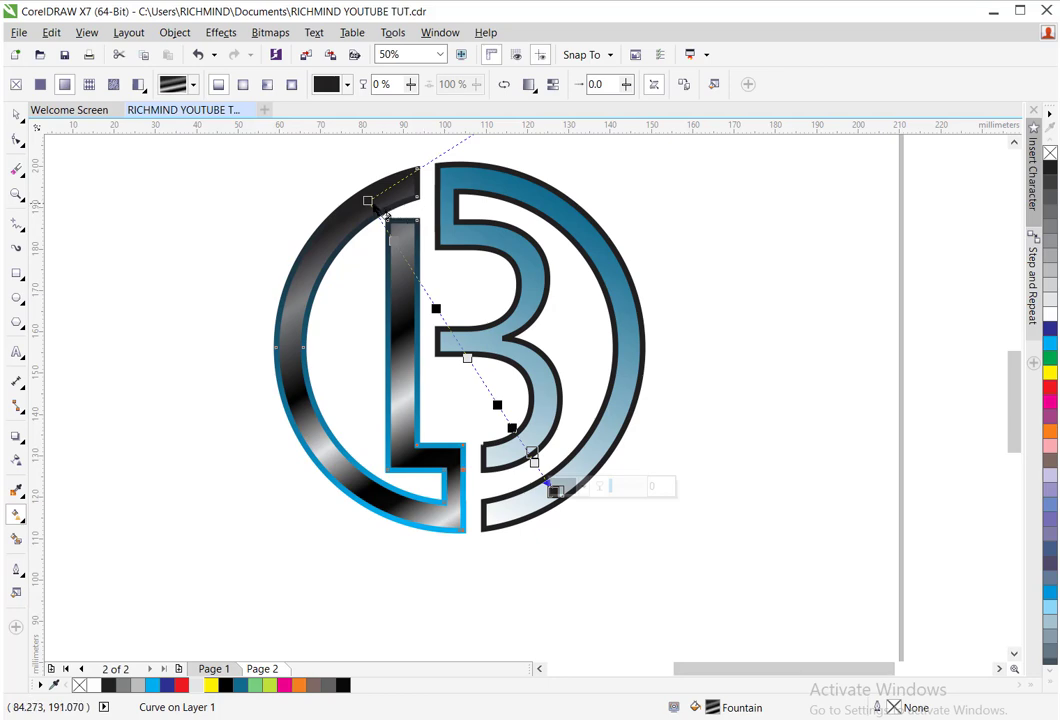
mouse_move(385, 212)
left_mouse_down()
mouse_move(398, 225)
mouse_move(403, 212)
left_mouse_up()
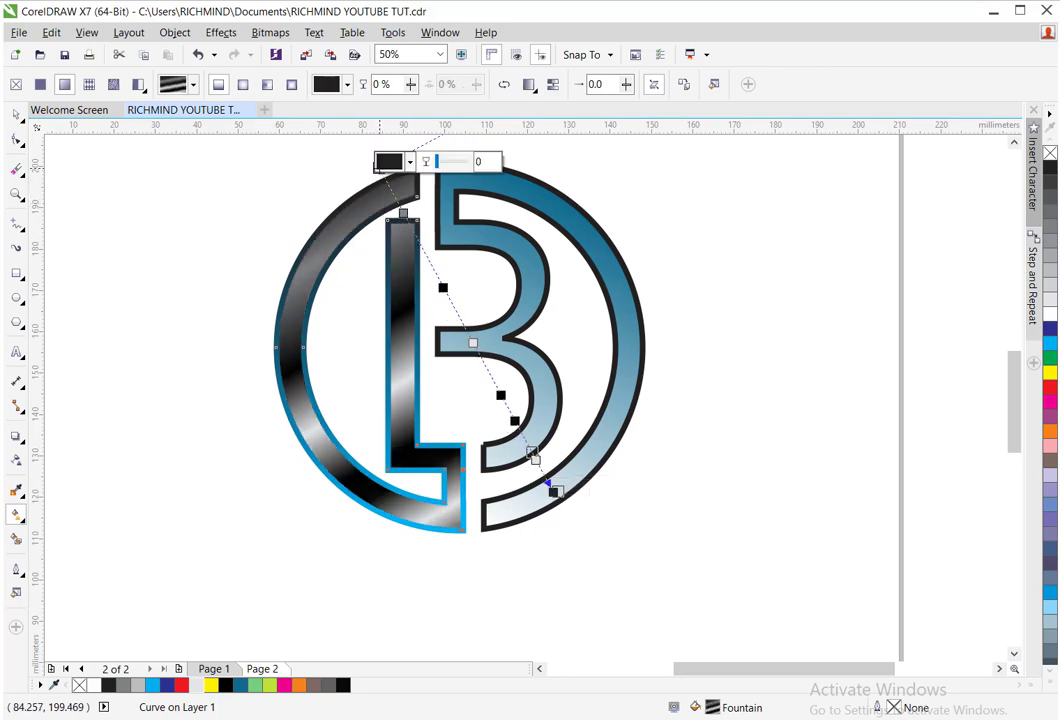
left_click(404, 213)
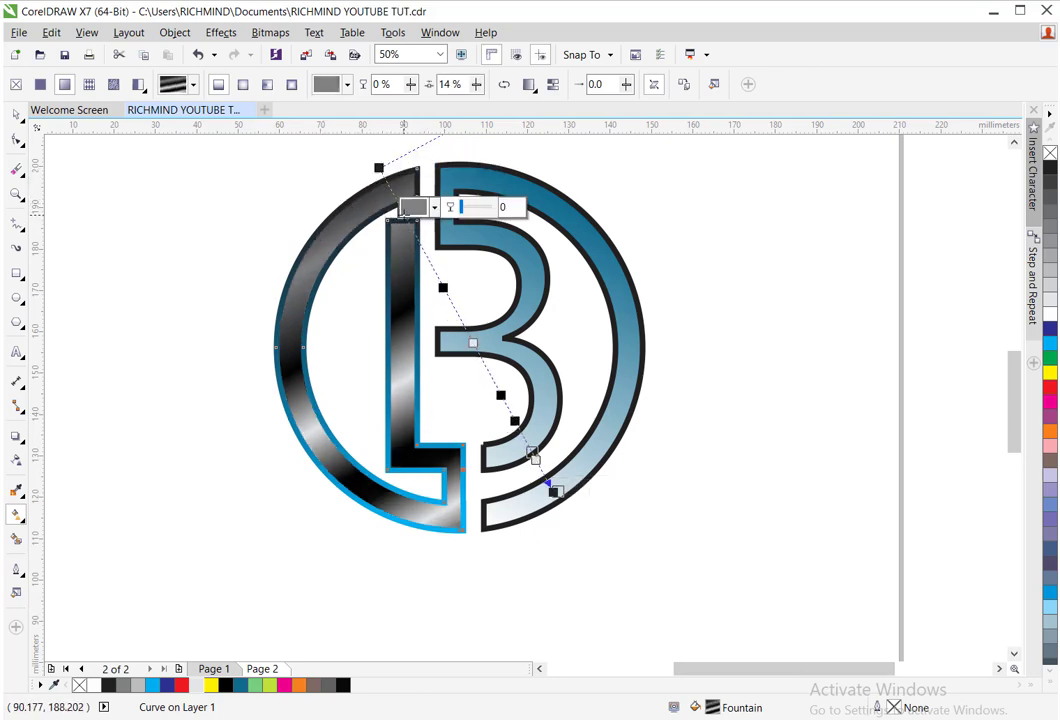
left_click(97, 686)
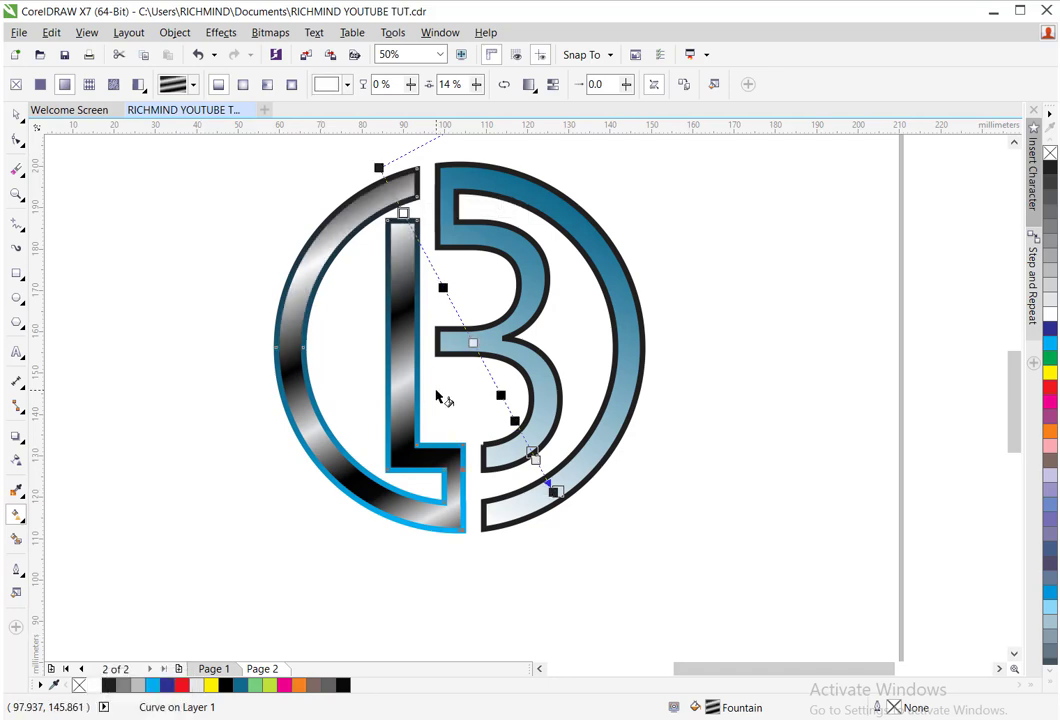
left_click(16, 115)
left_click(158, 227)
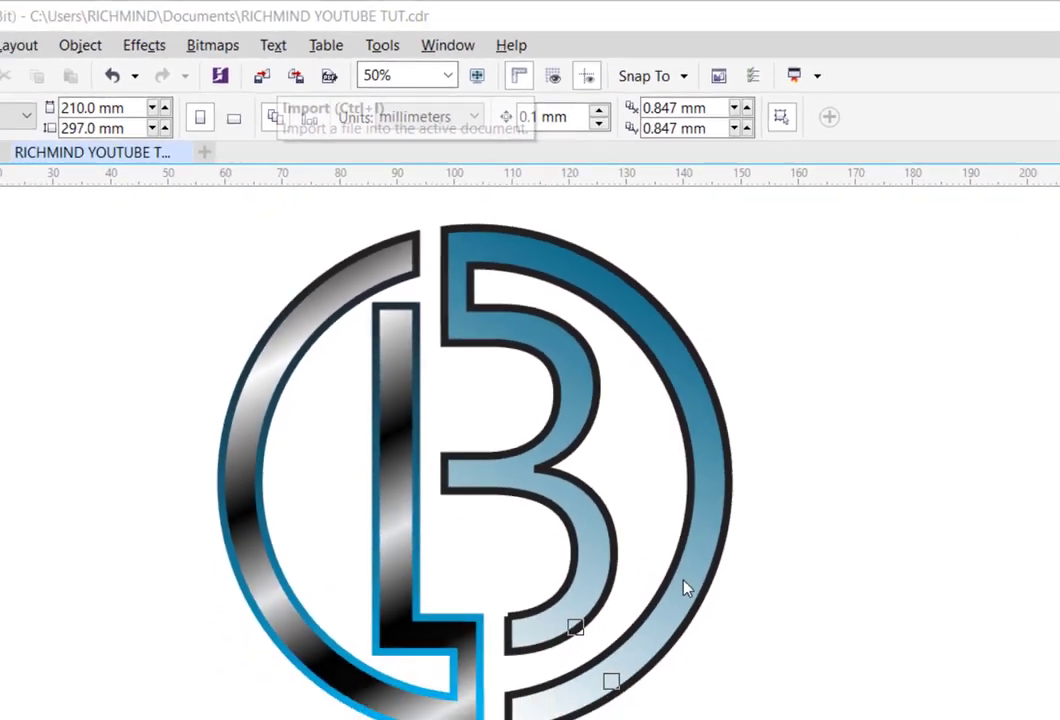
Start importing a file and browse to the recent files in Quick access
left_click(229, 93)
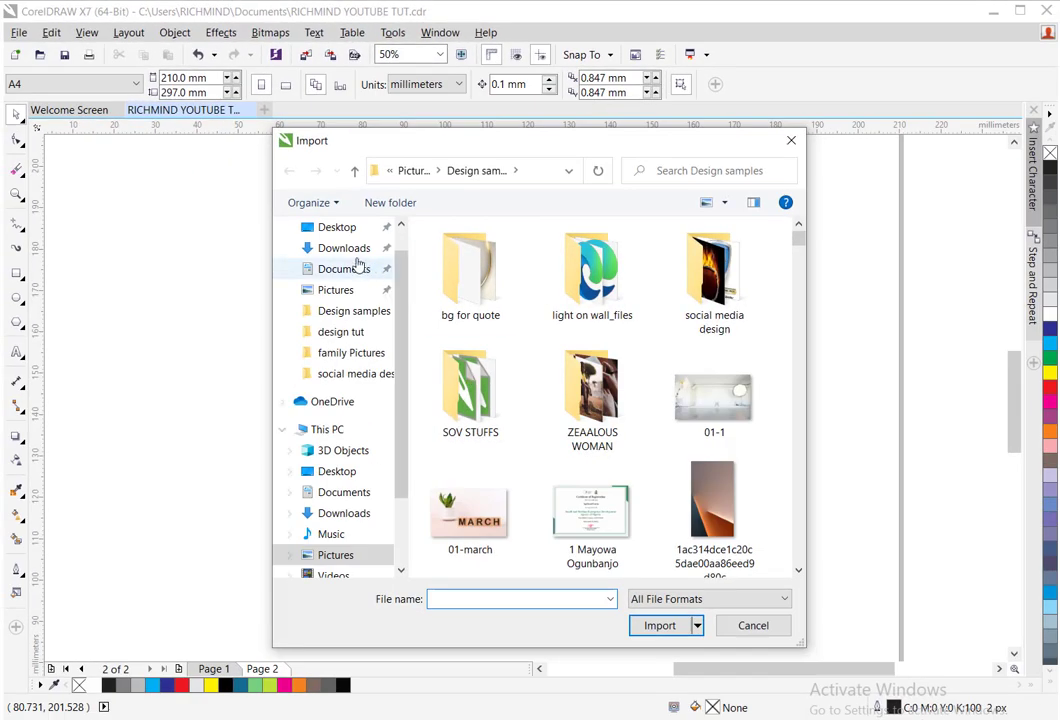
left_click(340, 230)
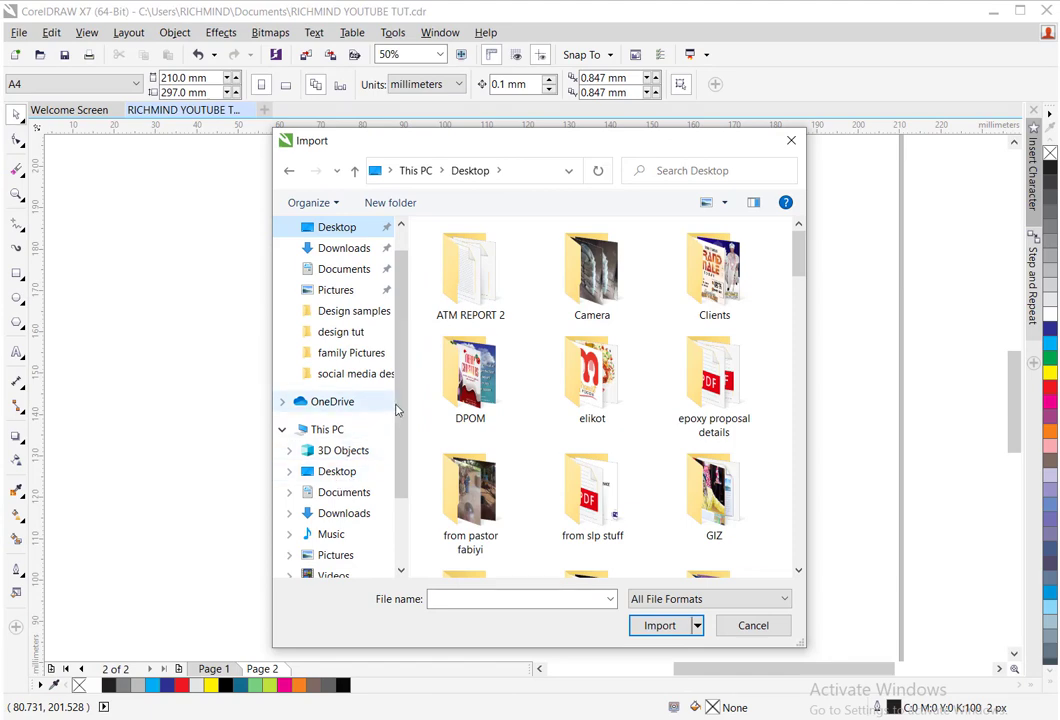
scroll(380, 300, "up", 1)
left_click(343, 241)
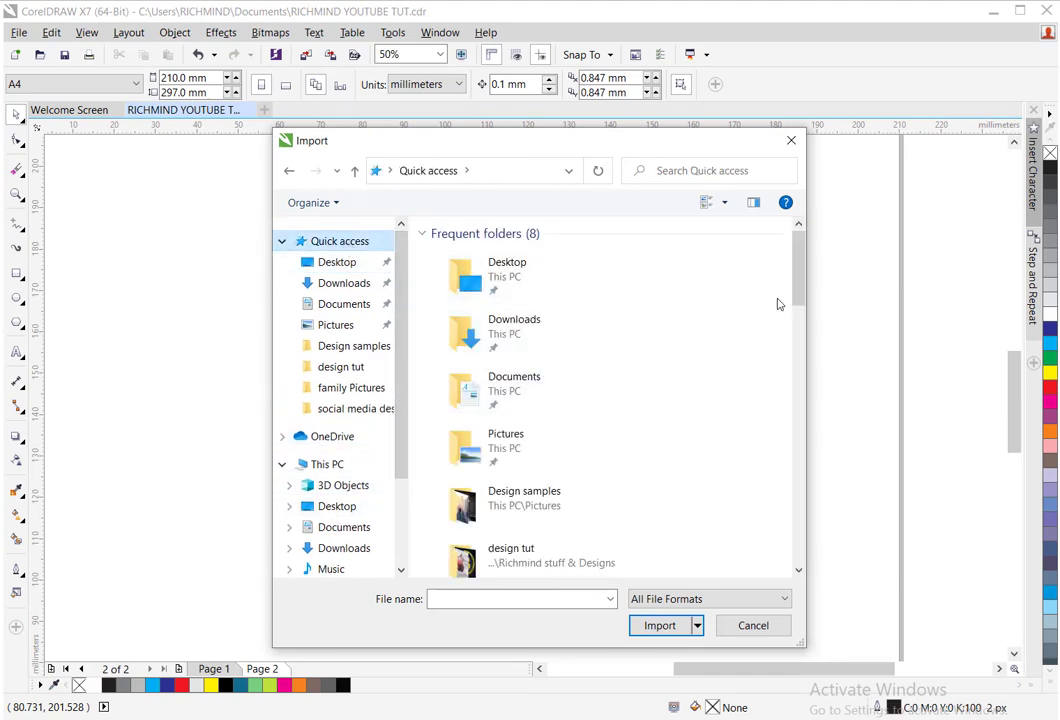
scroll(797, 272, "down", 5)
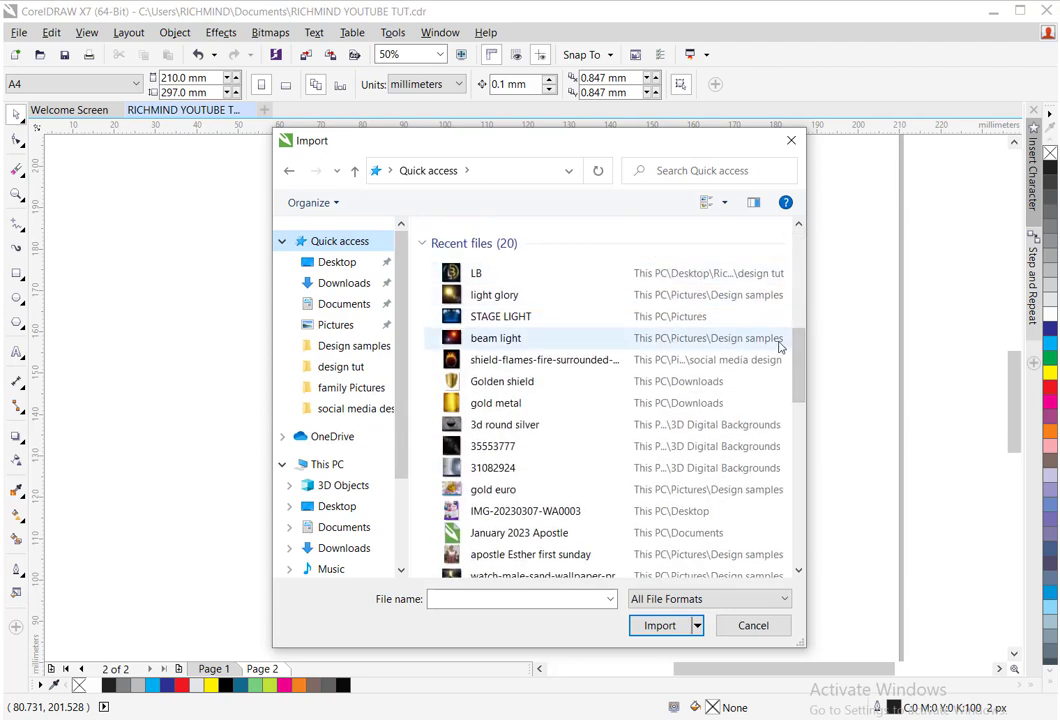
Import the recent files light glory, STAGE LIGHT, beam light, Golden shield, gold metal, 3d round silver and 31082924 together
left_click(484, 300)
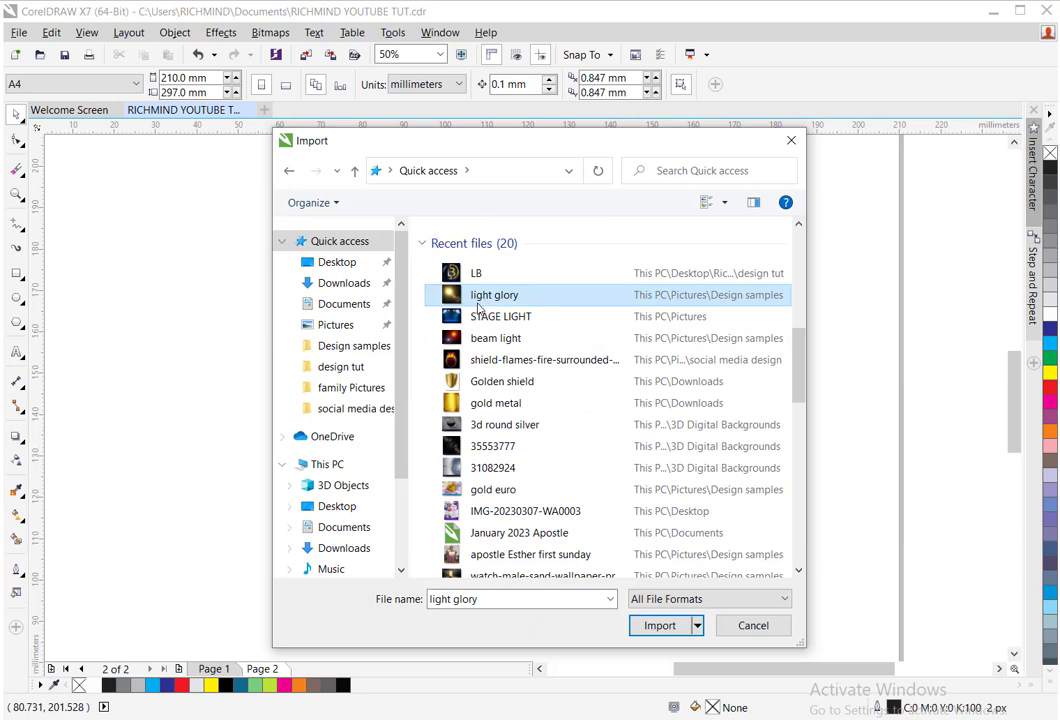
left_click(478, 318, "ctrl")
left_click(470, 339, "ctrl")
left_click(455, 362, "ctrl")
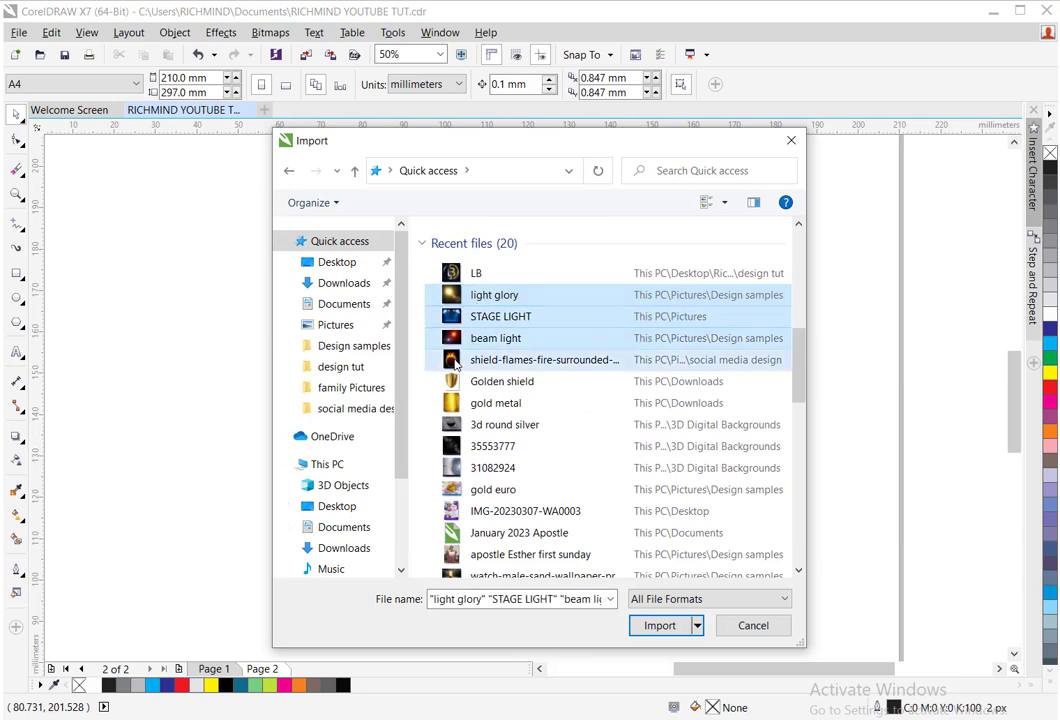
left_click(457, 378, "ctrl")
left_click(462, 362, "ctrl")
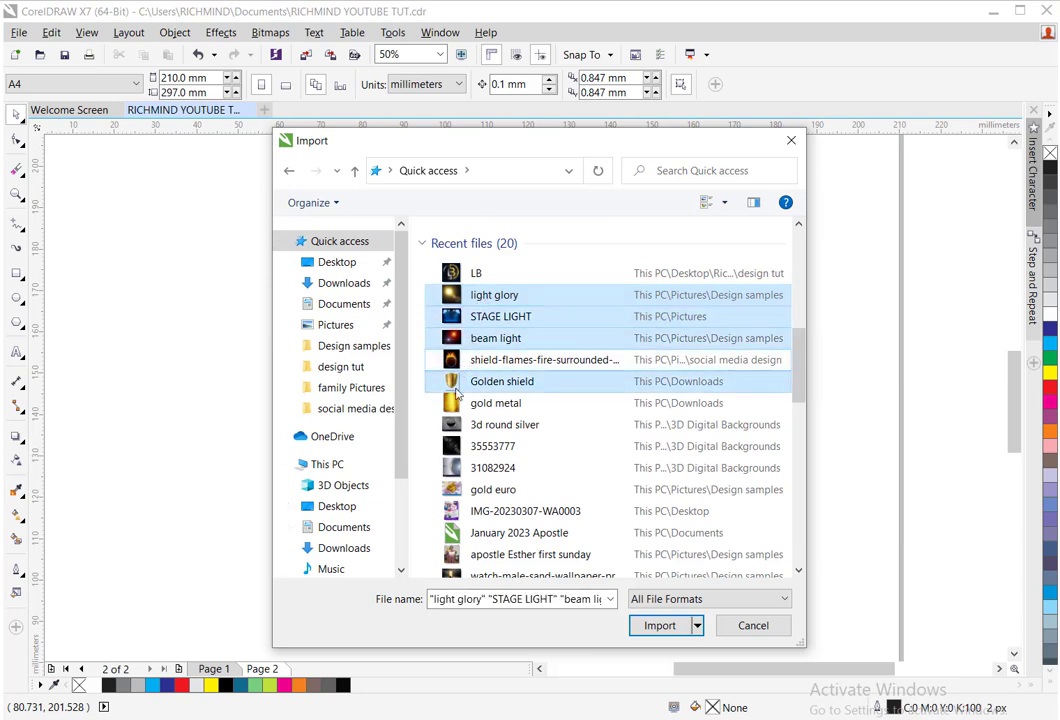
left_click(462, 403, "ctrl")
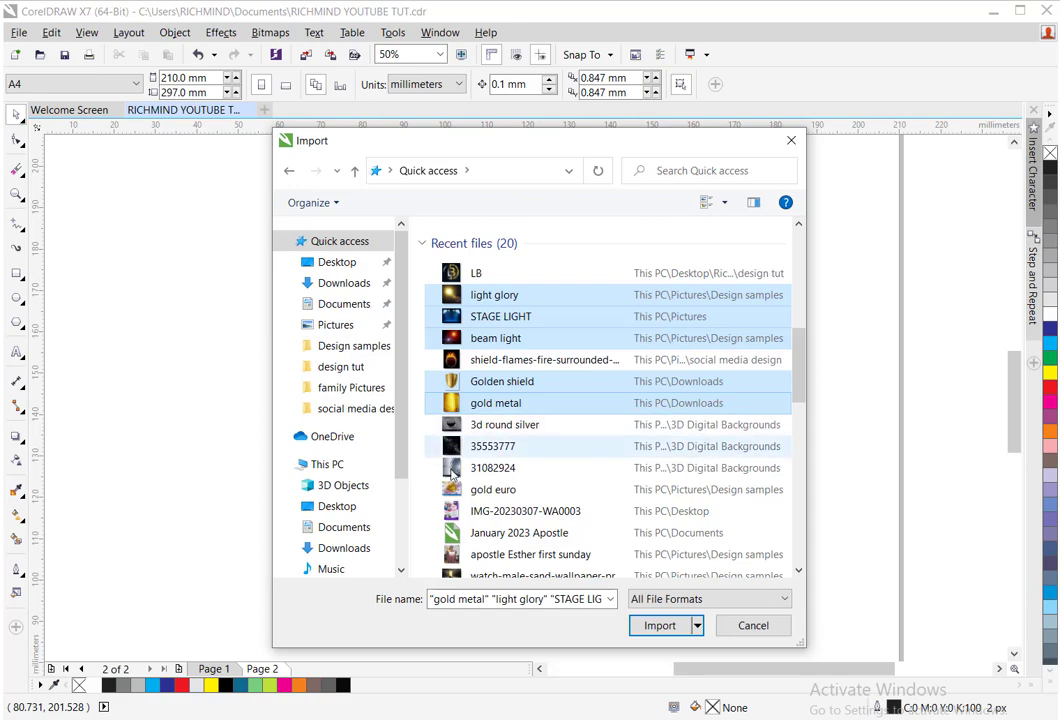
left_click(455, 468, "ctrl")
left_click(490, 424, "ctrl")
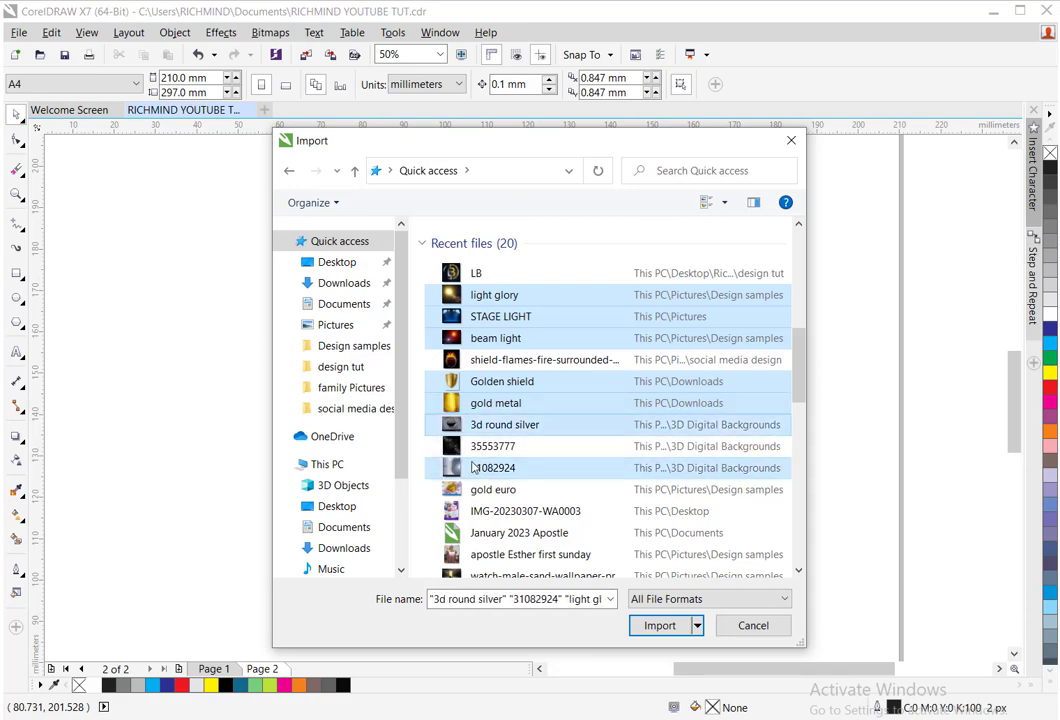
left_click(684, 626)
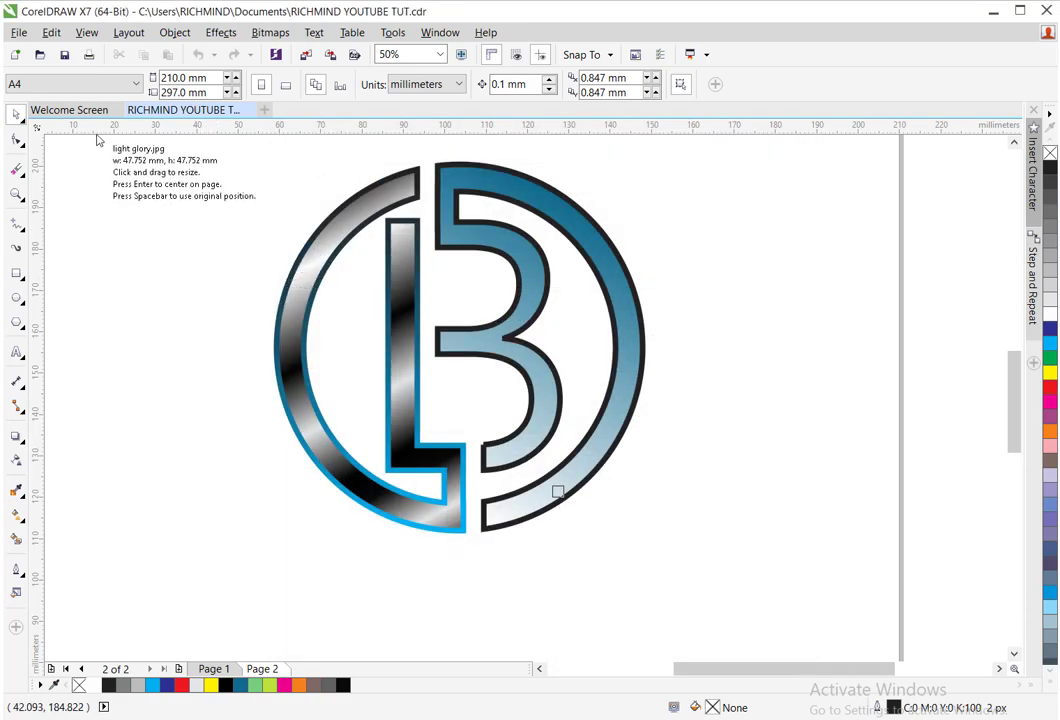
Place the light glory, STAGE LIGHT, beam light and Golden shield images as small pictures in a column left of the logo
left_click_drag(88, 176, 153, 240)
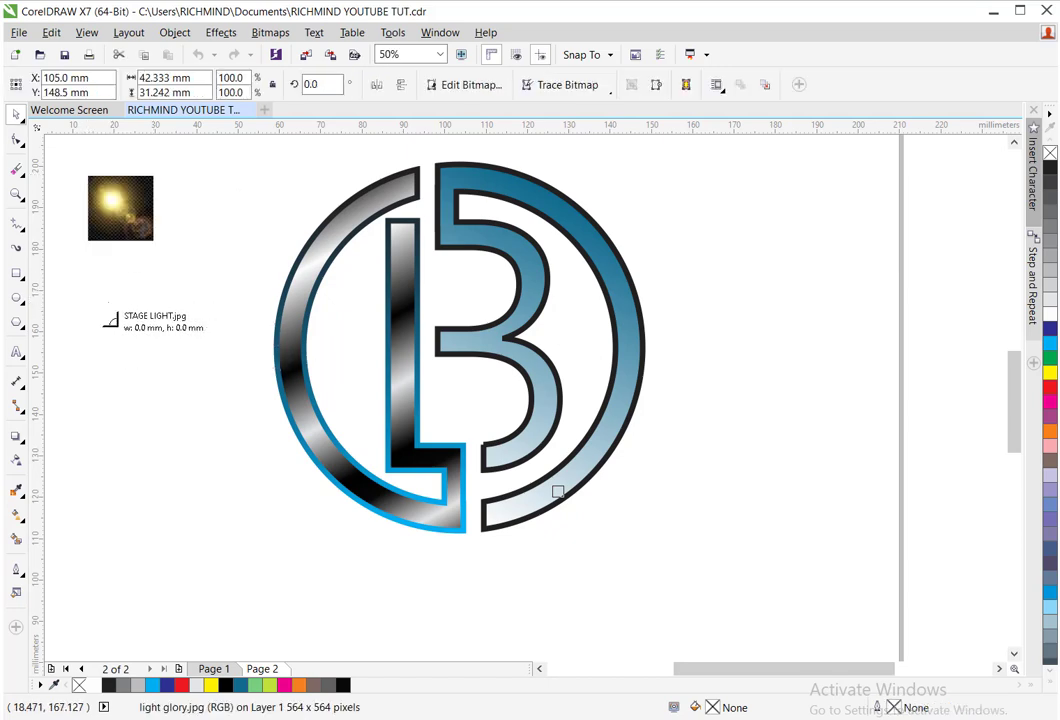
left_click_drag(109, 303, 166, 345)
left_click_drag(116, 398, 173, 438)
left_click_drag(108, 472, 162, 546)
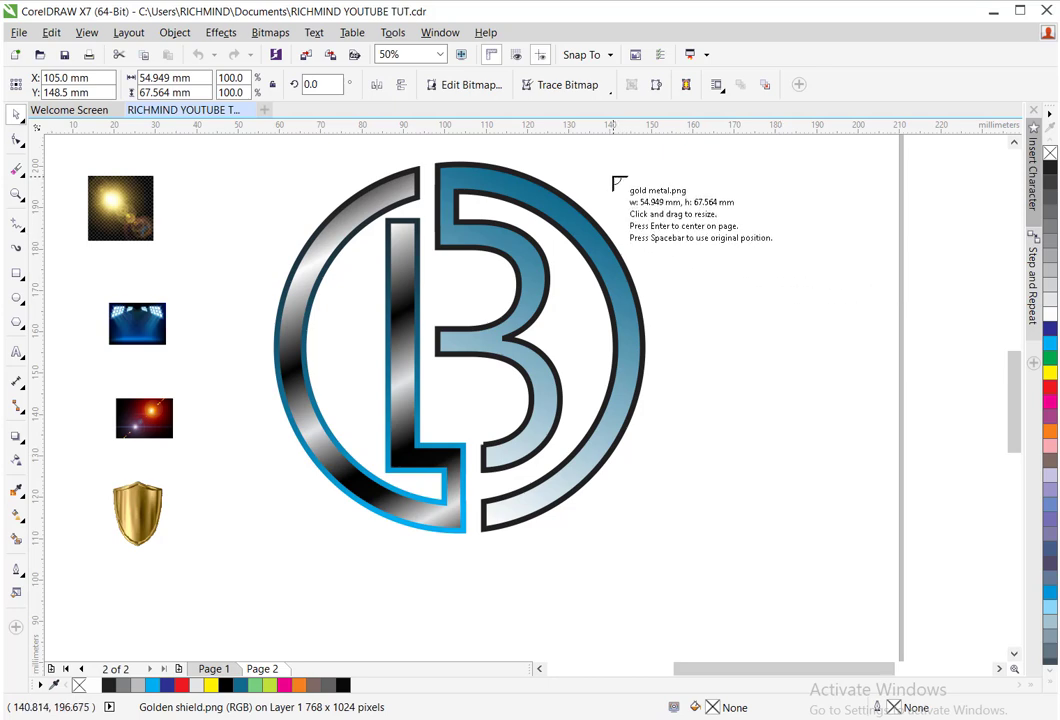
Place the gold metal image large beside the logo's B half, with the 3d round silver and 31082924 images small below it
left_click_drag(615, 177, 762, 358)
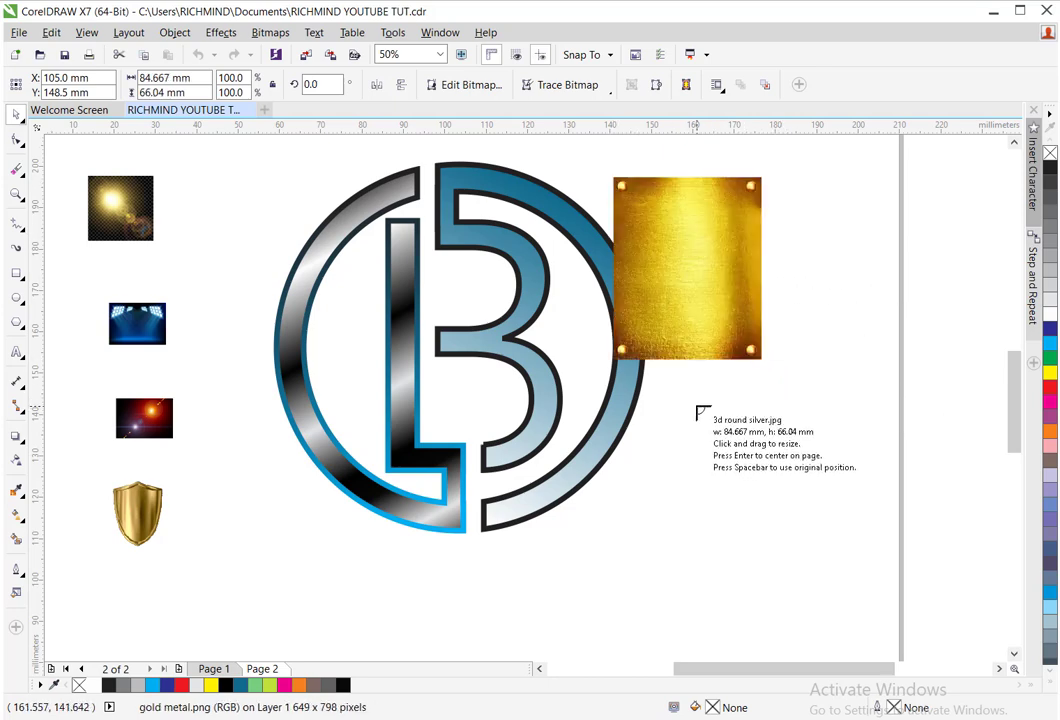
left_click_drag(698, 411, 799, 486)
left_click_drag(642, 485, 740, 583)
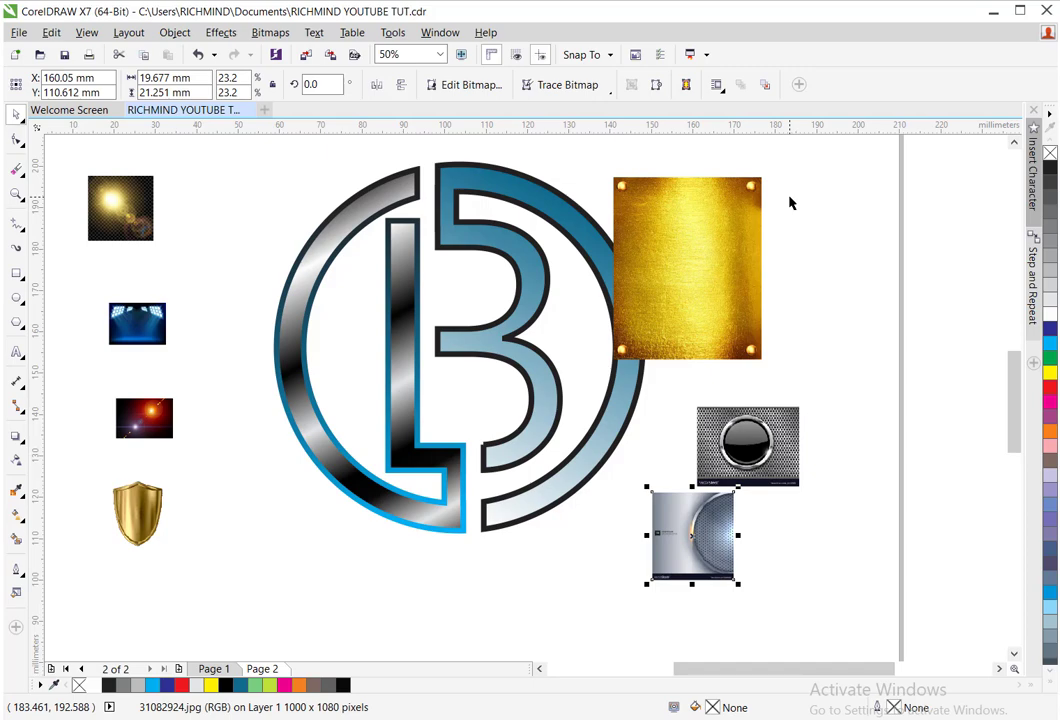
Move the gold metal image clear of the logo and PowerClip it inside the blue B half
left_click_drag(700, 229, 756, 233)
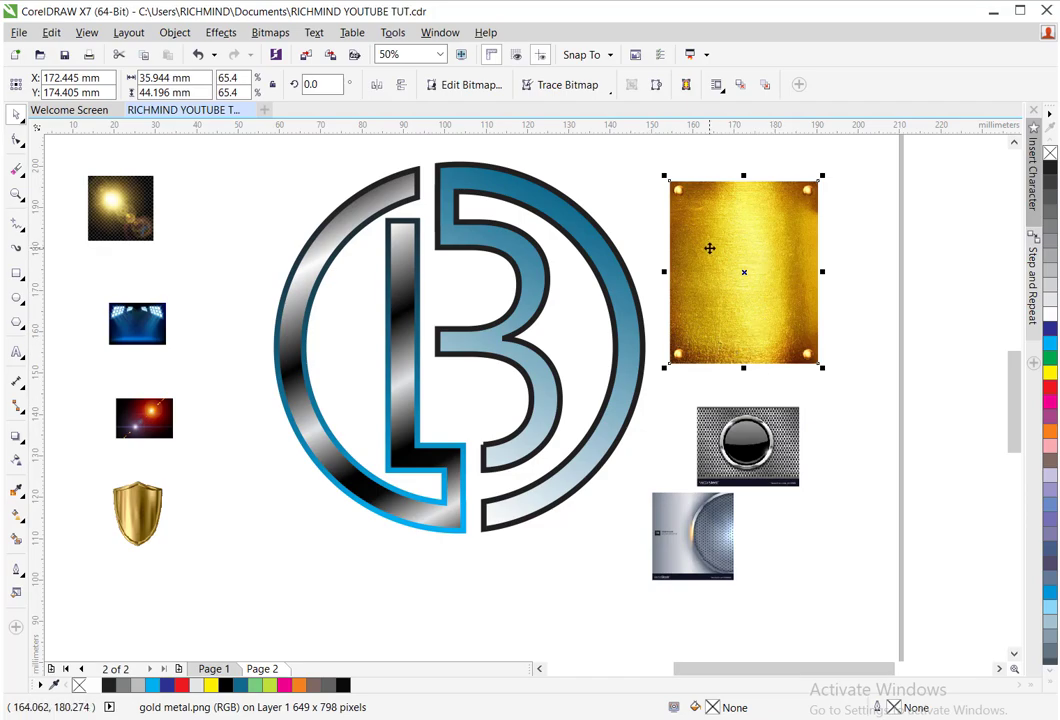
right_click(738, 217)
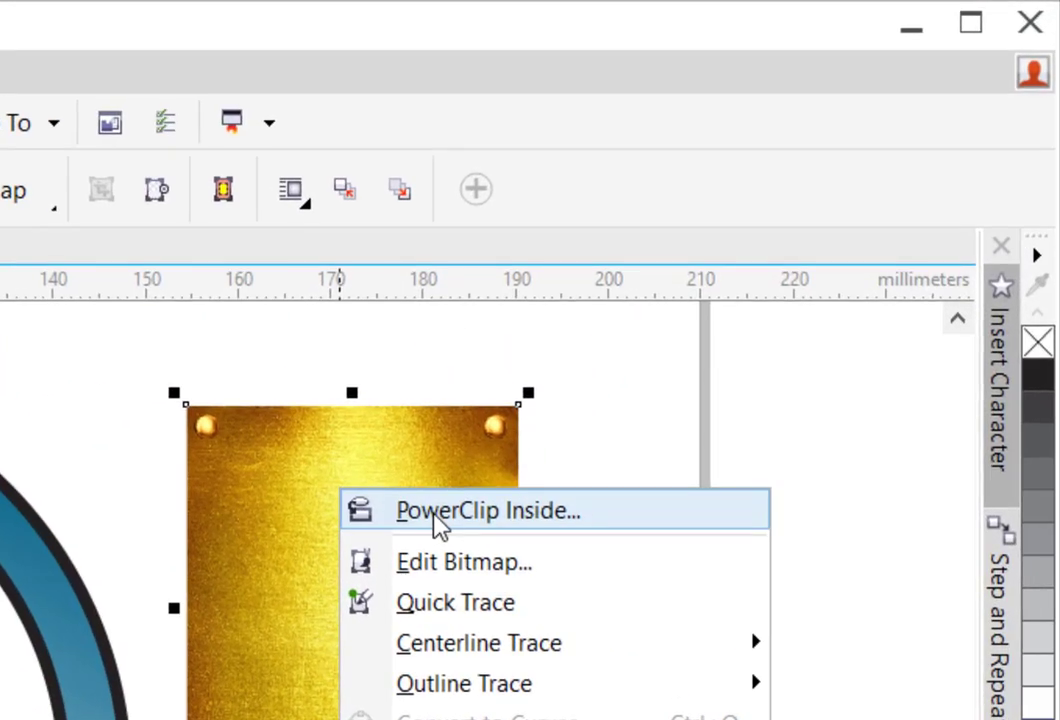
left_click(440, 512)
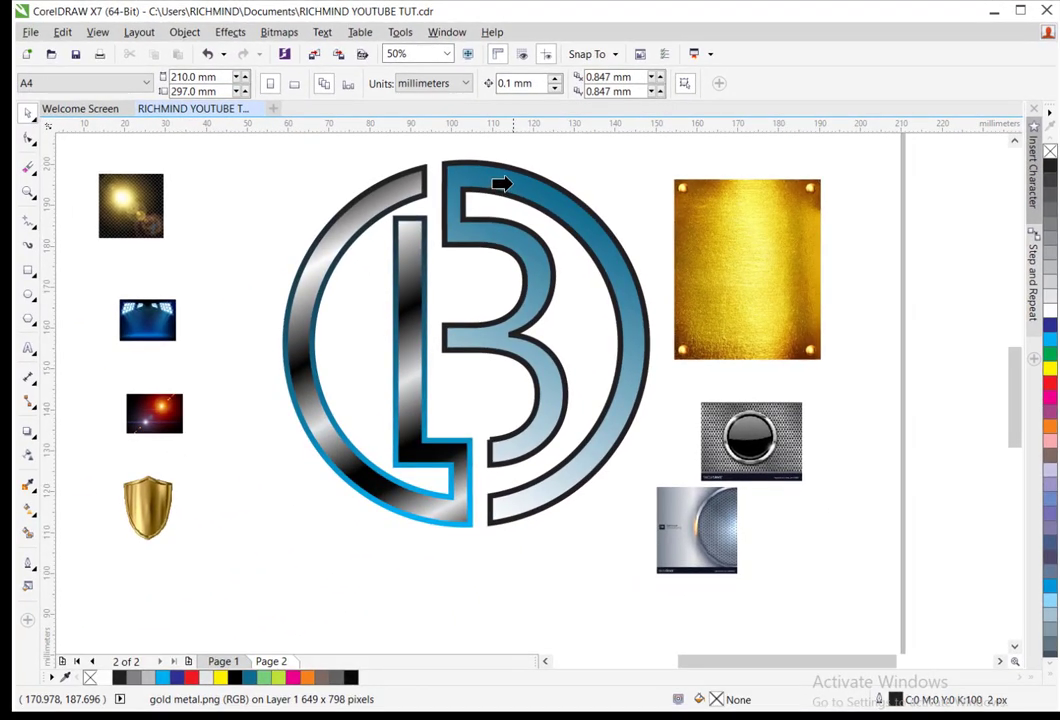
left_click(508, 183)
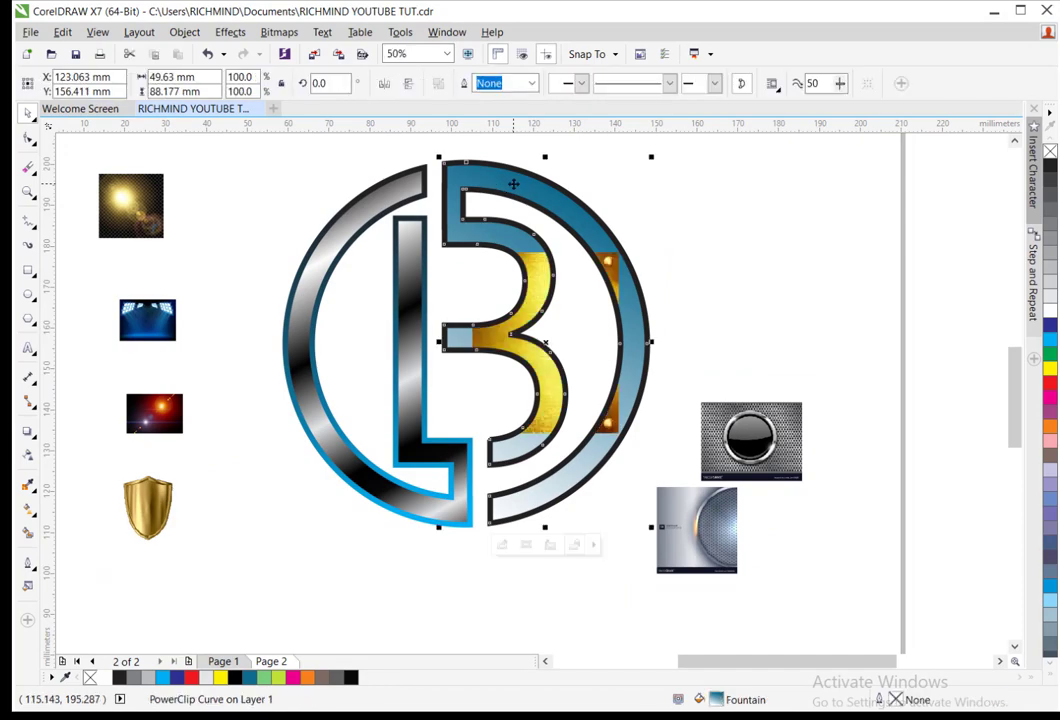
Select the gold image clipped inside the B half and stretch it until it covers the whole shape
left_click(740, 286)
left_click(508, 237)
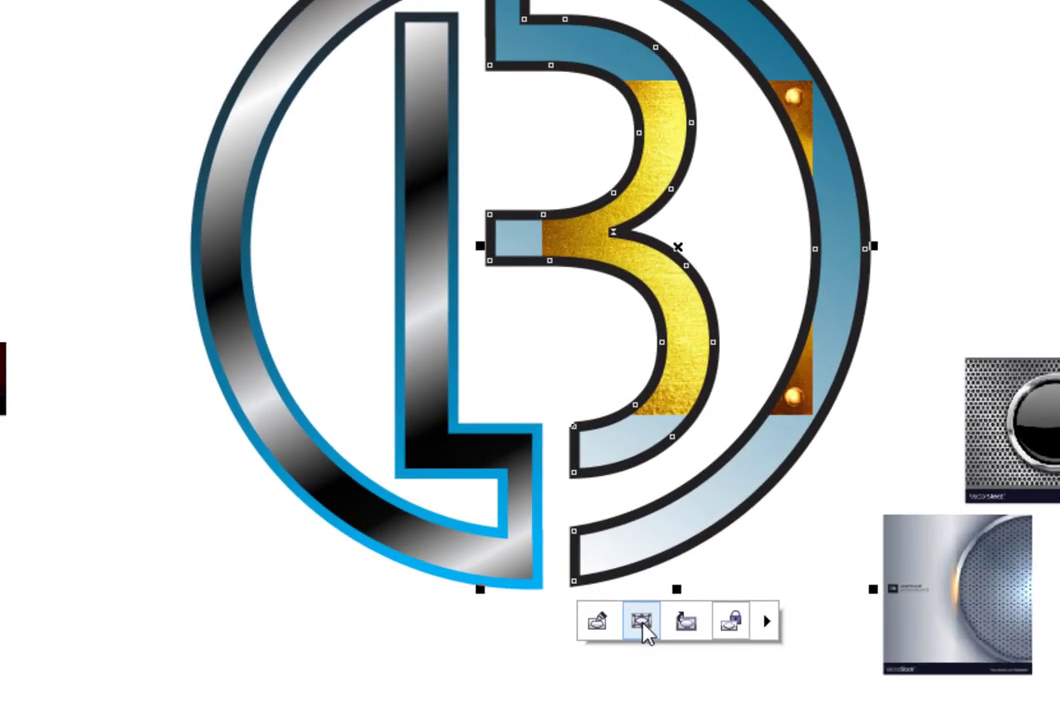
left_click(580, 588)
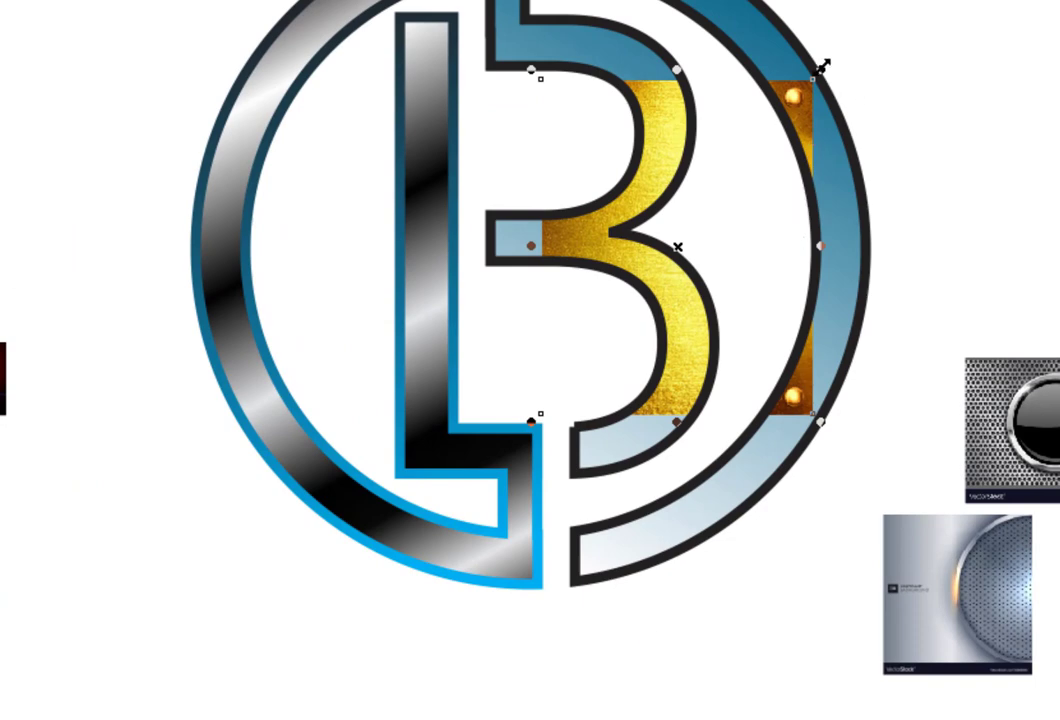
left_click_drag(822, 66, 996, 47)
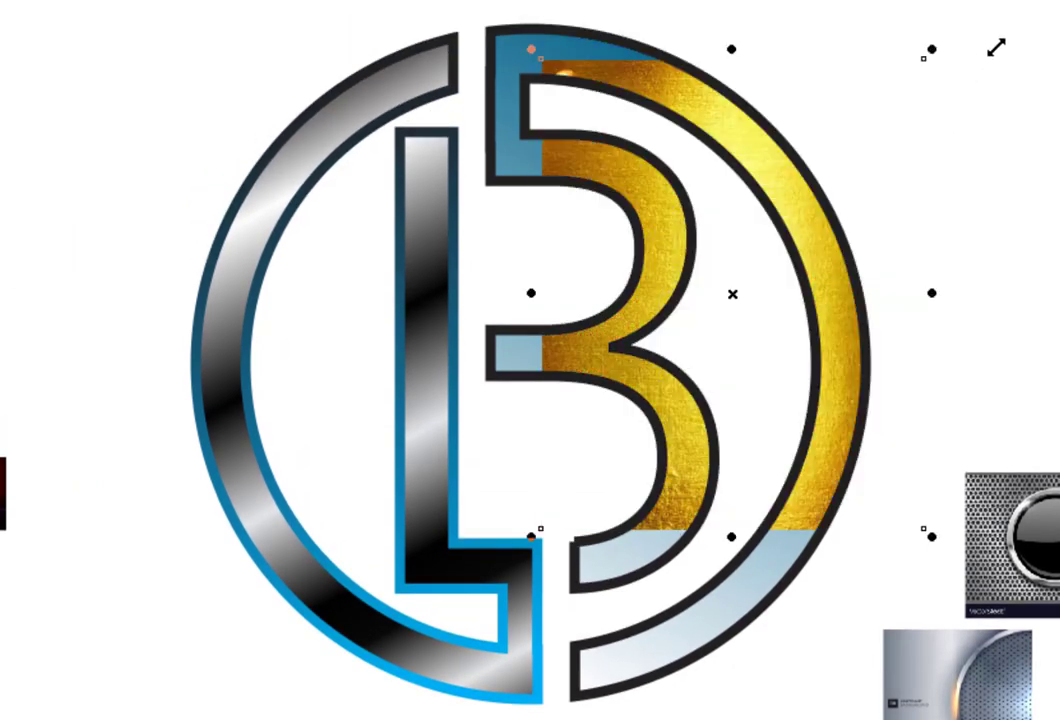
left_click_drag(540, 57, 477, 2)
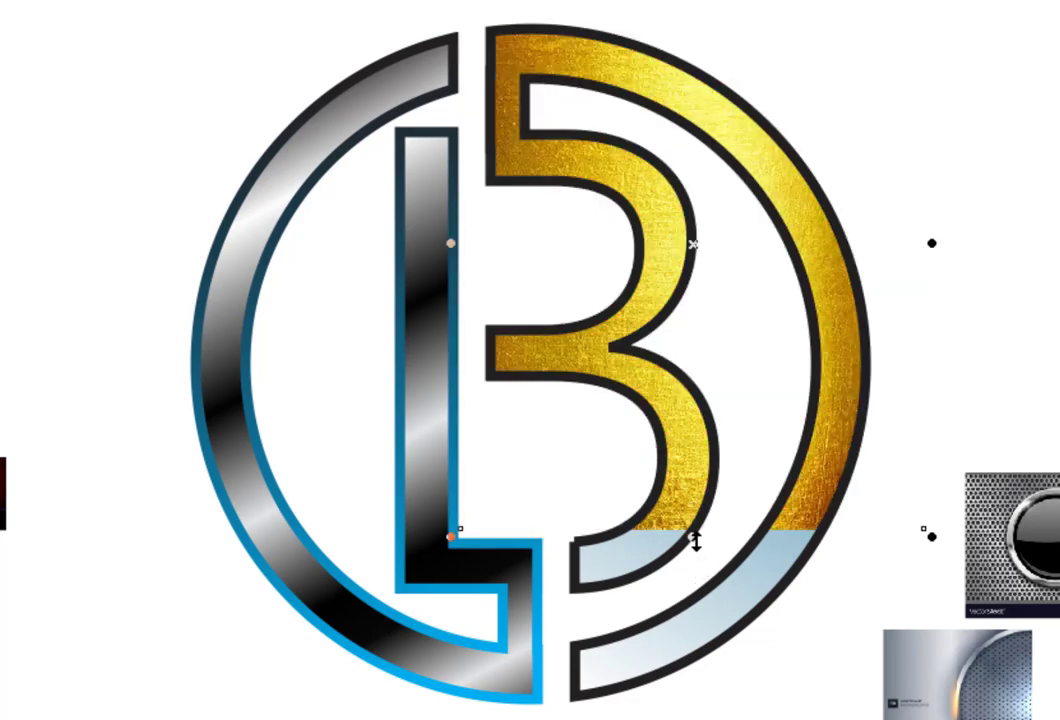
left_click_drag(693, 539, 658, 718)
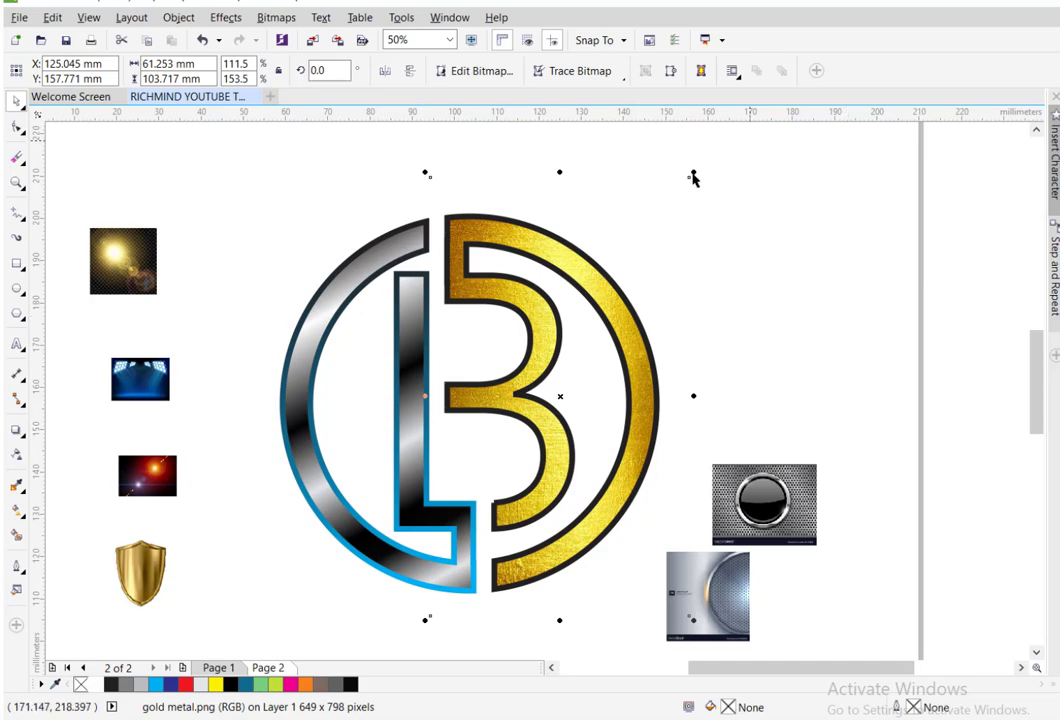
Shrink the clipped gold image to about 57.3 by 92.6 mm and clear the selection
left_click_drag(693, 173, 678, 182)
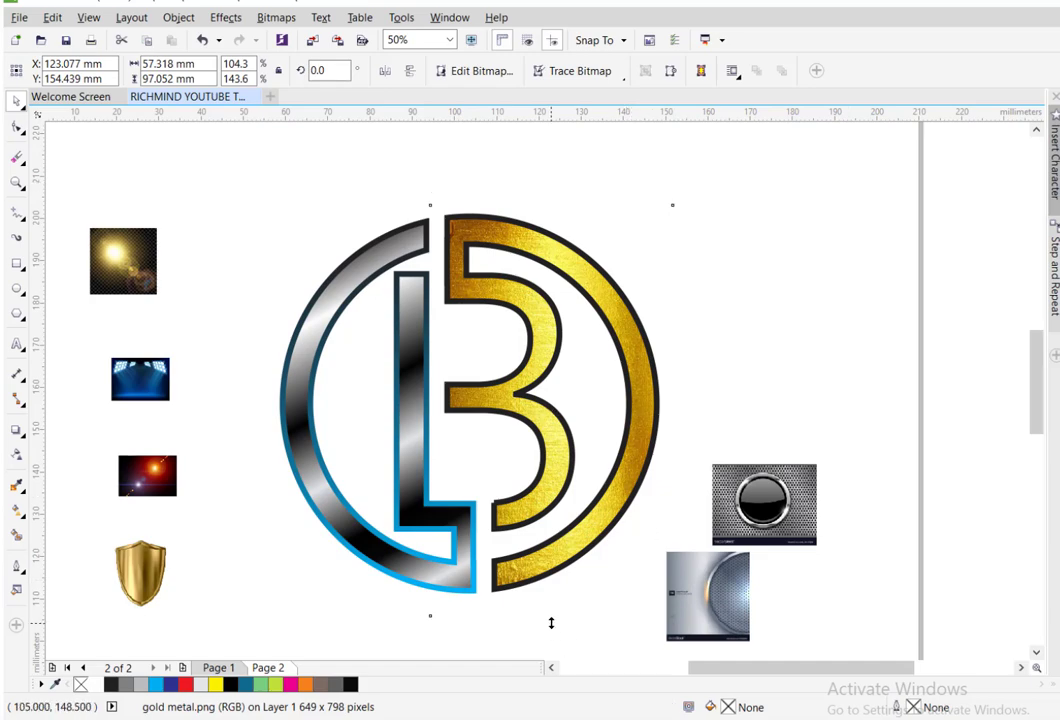
left_click_drag(551, 620, 553, 602)
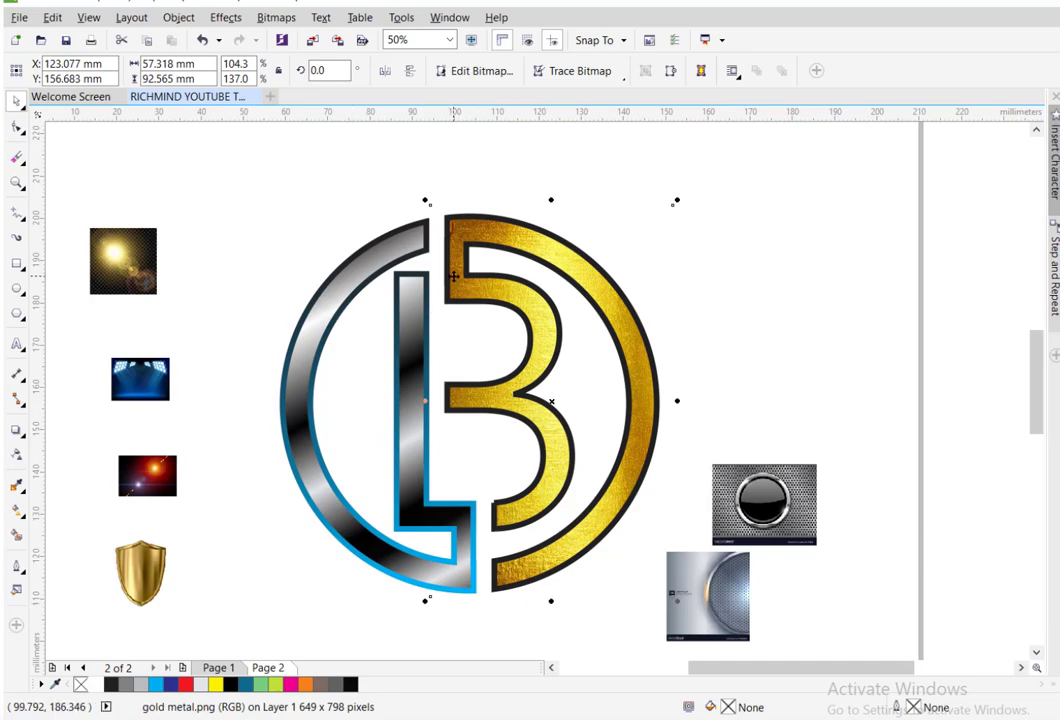
key("Escape")
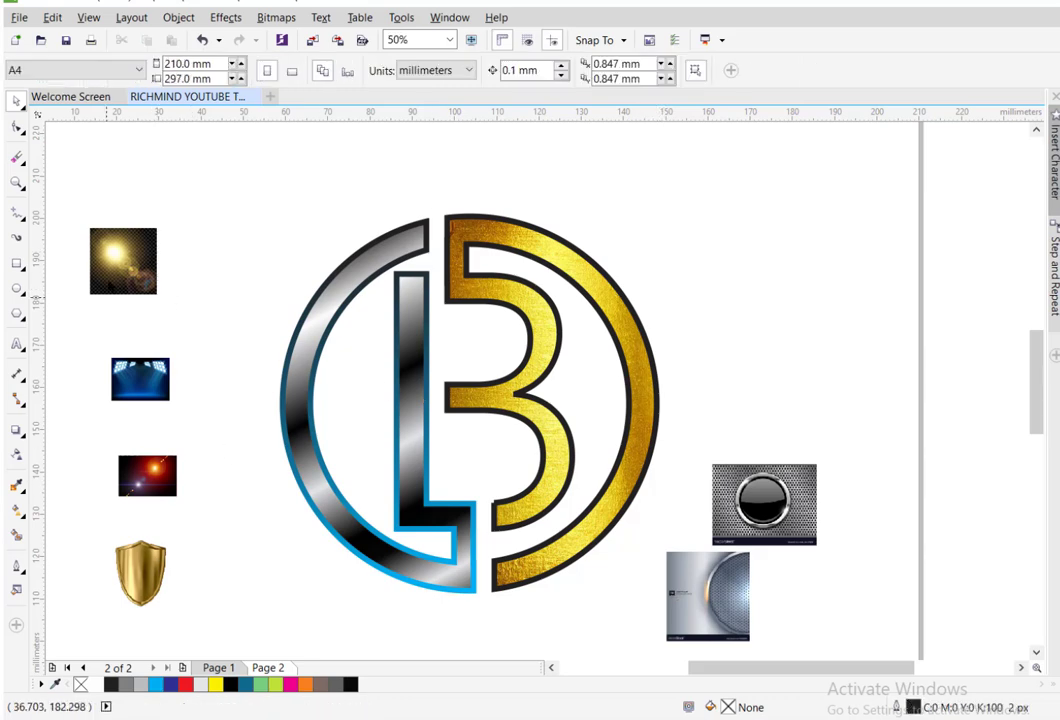
Enlarge the 31082924 silver background image to about 69.3 by 109.5 mm and place it to the right, overlapping the B half
left_click(740, 560)
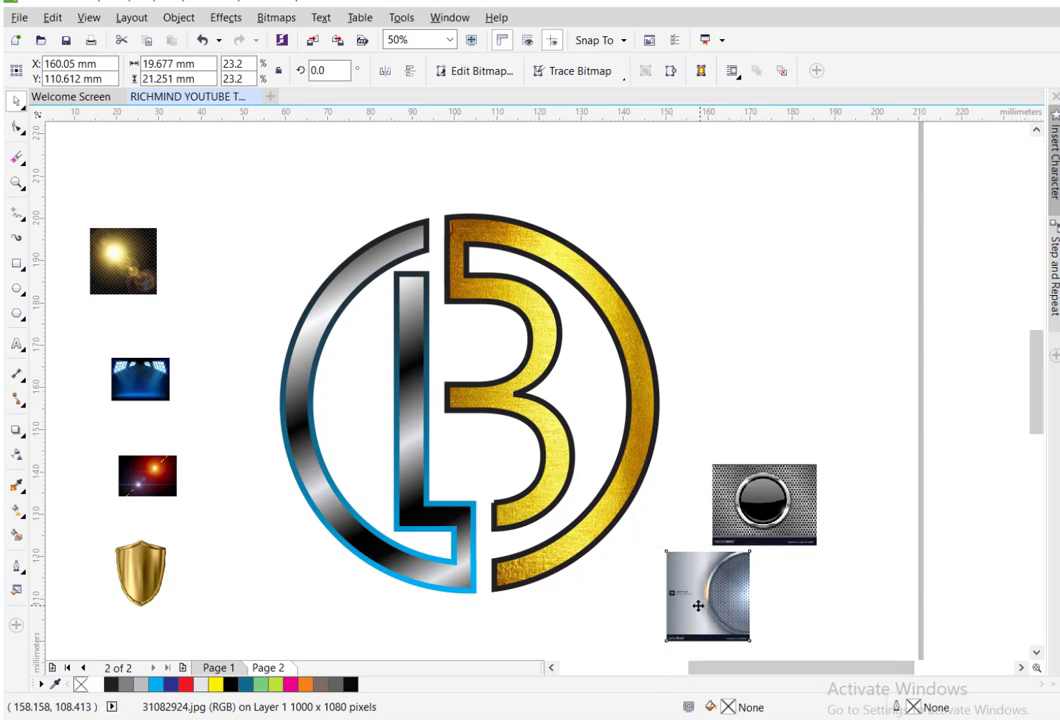
left_click_drag(700, 610, 271, 248)
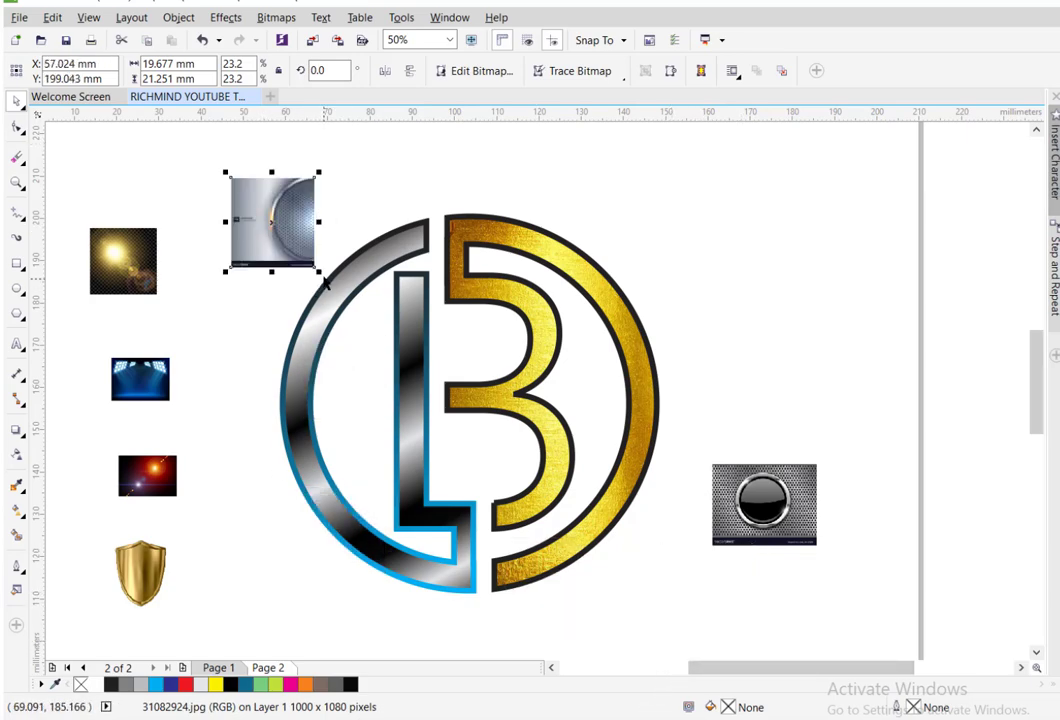
left_click_drag(323, 280, 479, 519)
left_click_drag(377, 446, 497, 586)
left_click_drag(417, 267, 800, 234)
PowerClip the enlarged 31082924 image inside the logo's L half and deselect it
right_click(803, 239)
left_click(810, 245)
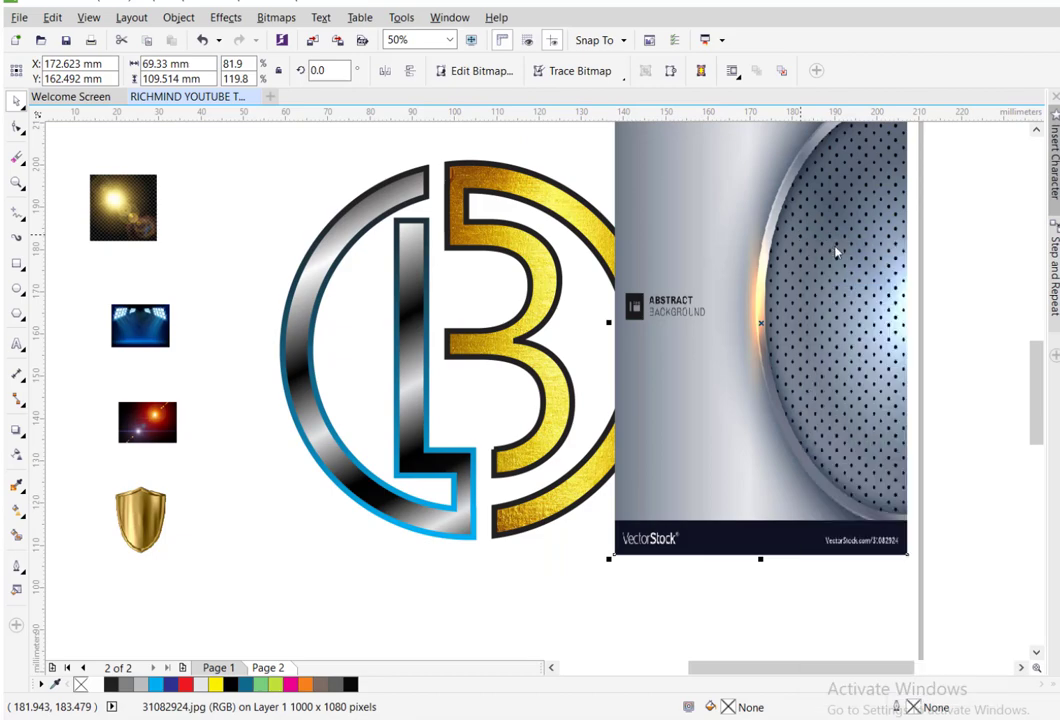
left_click(340, 228)
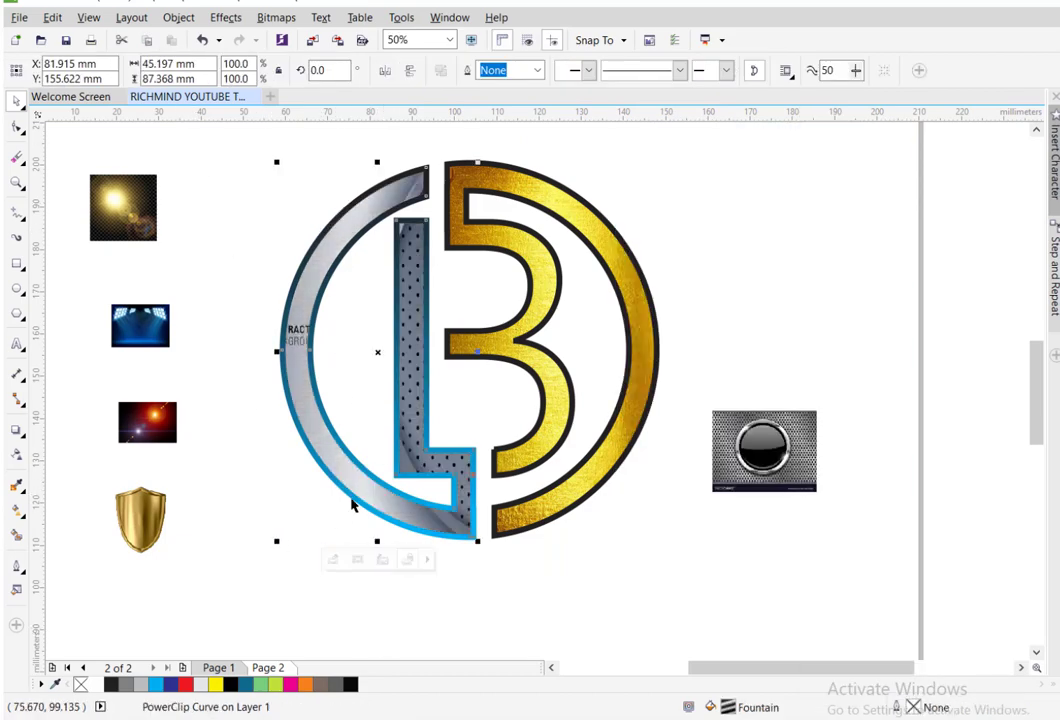
left_click(190, 412)
Select the silver image clipped inside the L half and resize it to about 103.7 by 102.9 mm, extending it leftwards
left_click(329, 462)
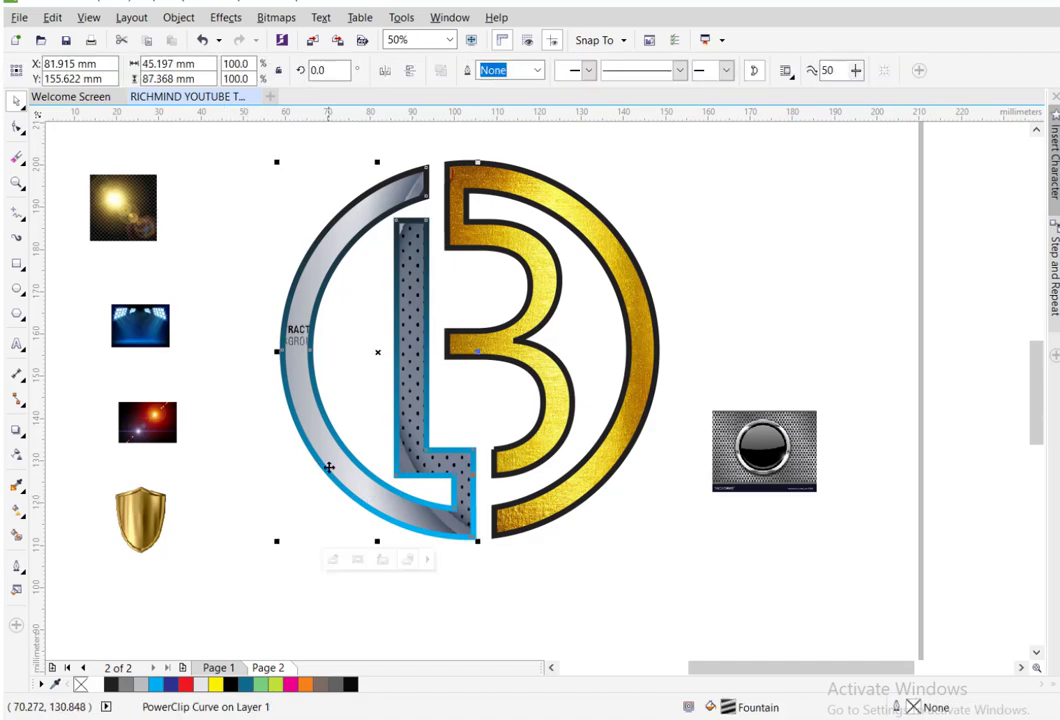
left_click(355, 560)
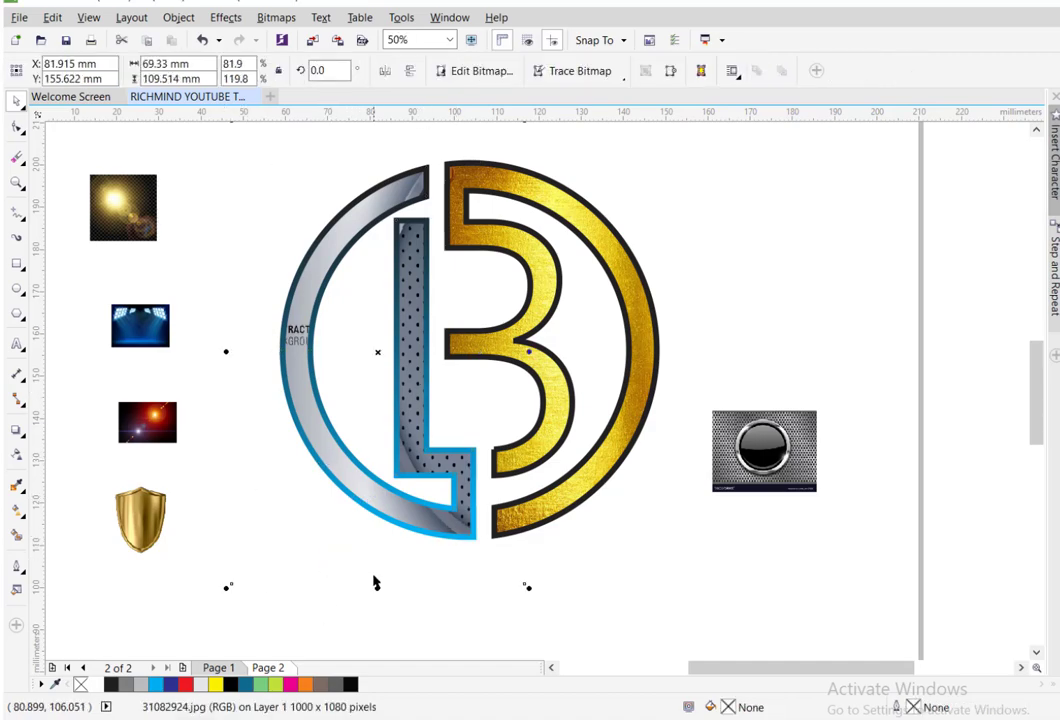
left_click_drag(378, 588, 377, 560)
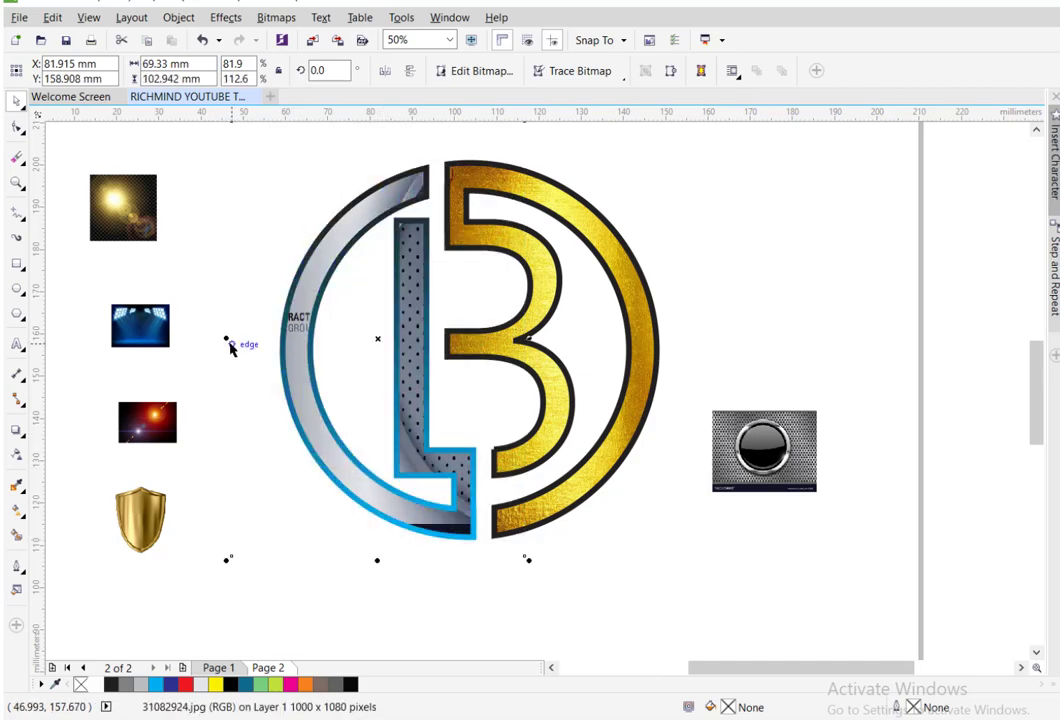
left_click_drag(228, 341, 154, 339)
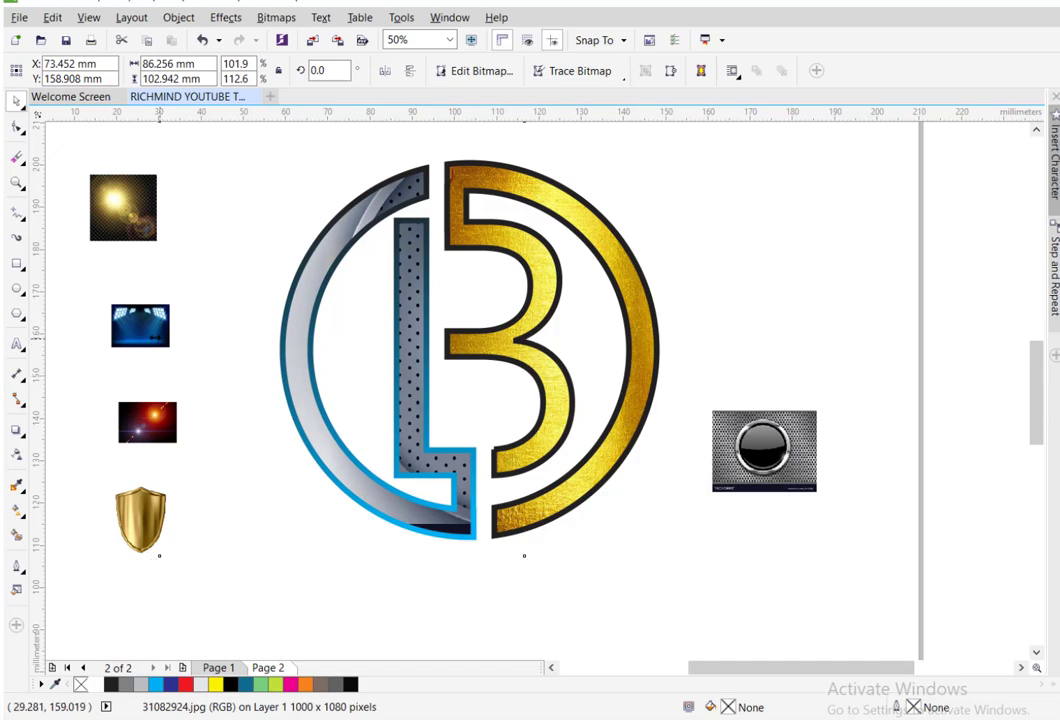
left_click_drag(155, 339, 82, 340)
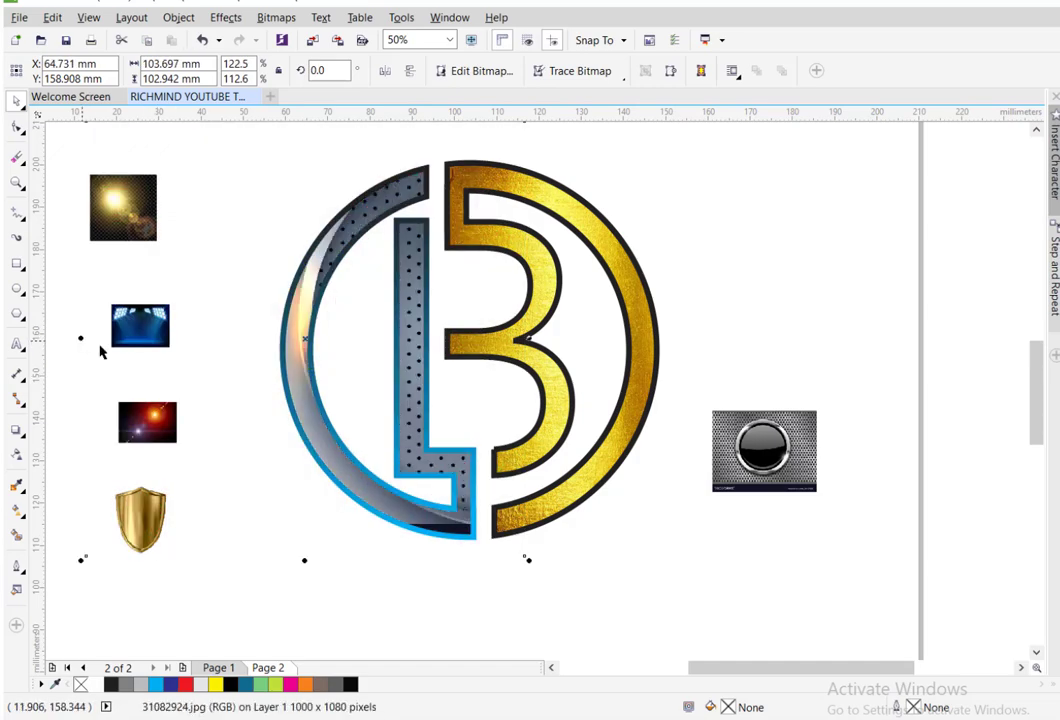
left_click(1037, 131)
left_click(1037, 131)
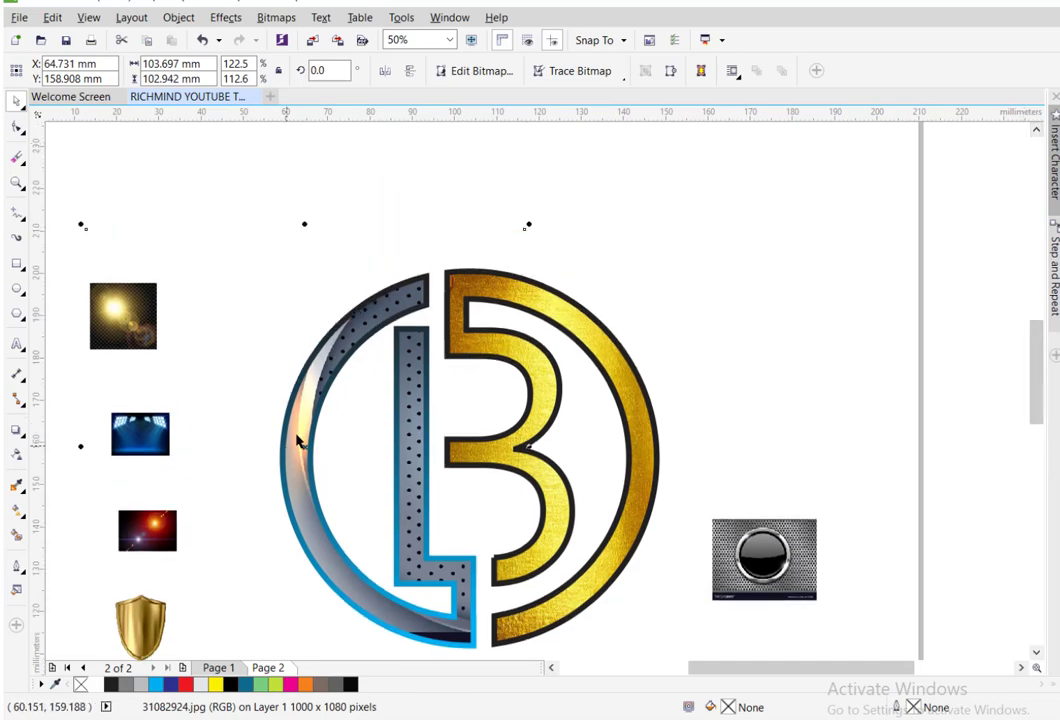
Rotate the silver image clipped inside the L half clockwise to an angle of about 350.2°
left_click(297, 449)
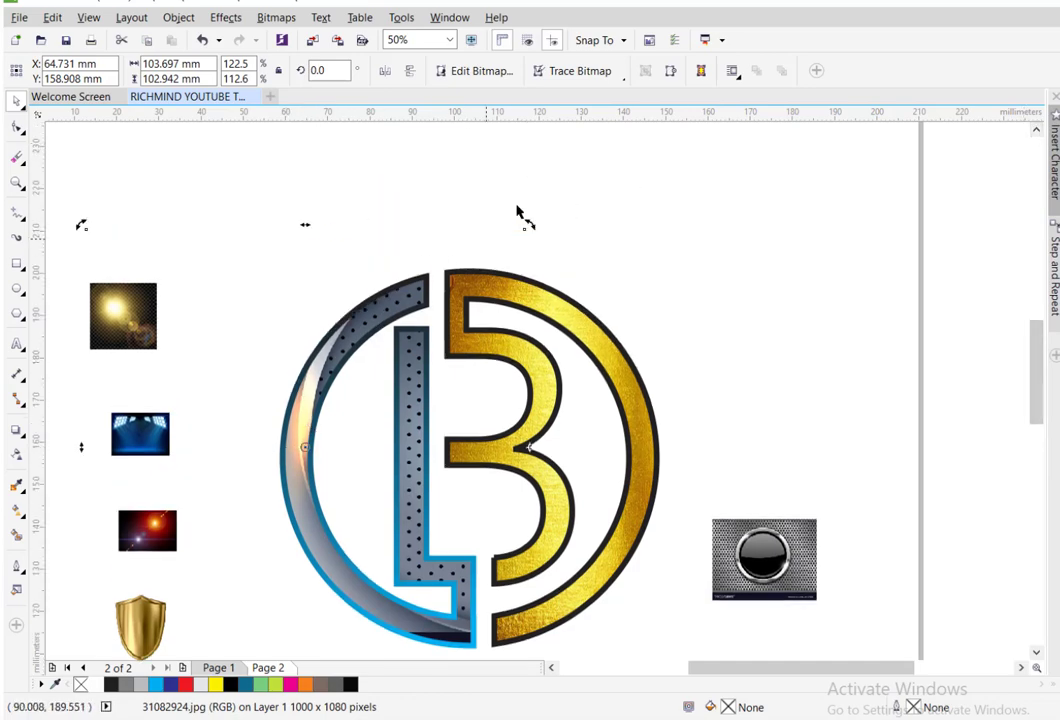
left_click_drag(531, 223, 575, 240)
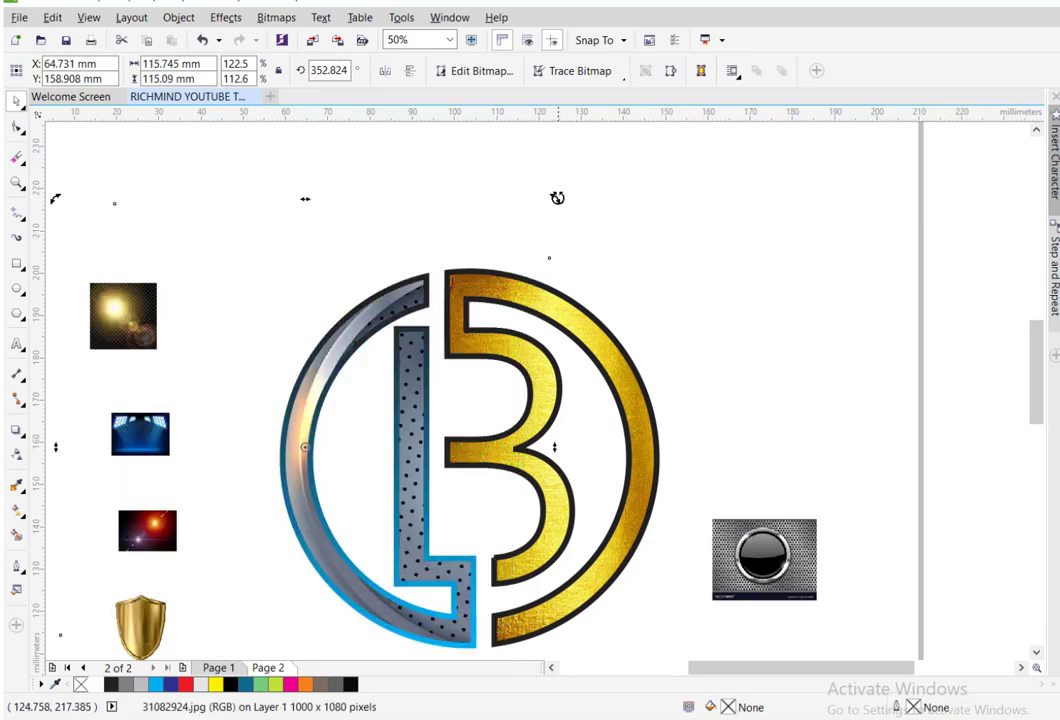
left_click_drag(556, 197, 571, 207)
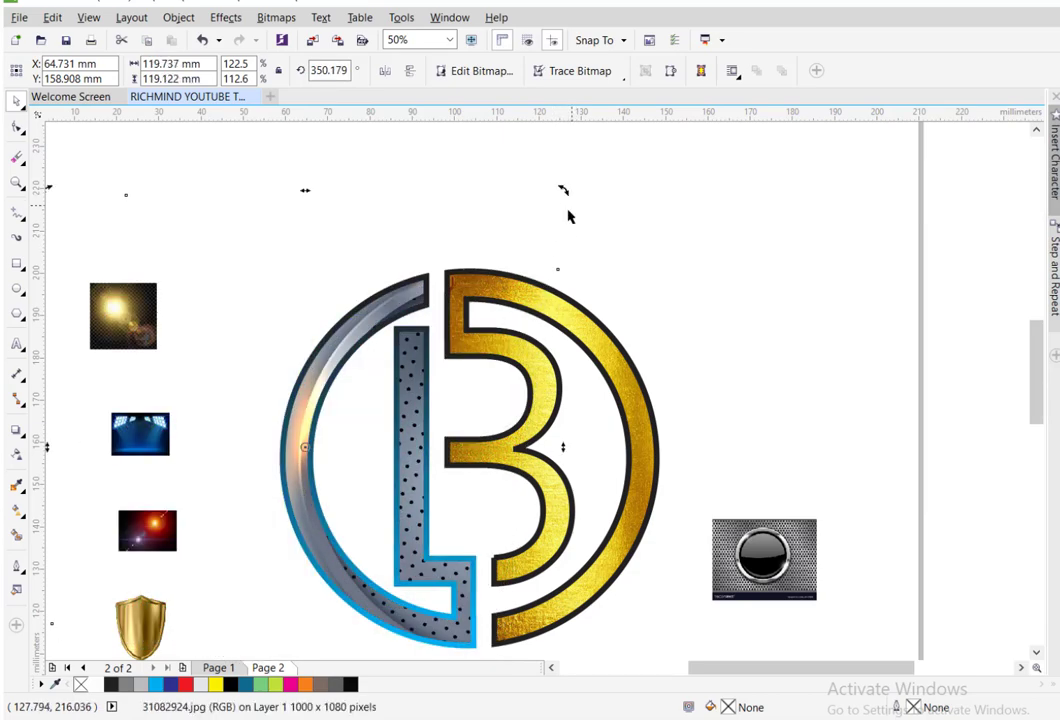
Deselect the clipped silver image and apply a linear fountain fill to the B half's black outline curve, running from its upper edge diagonally to the lower right
left_click_drag(313, 405, 312, 404)
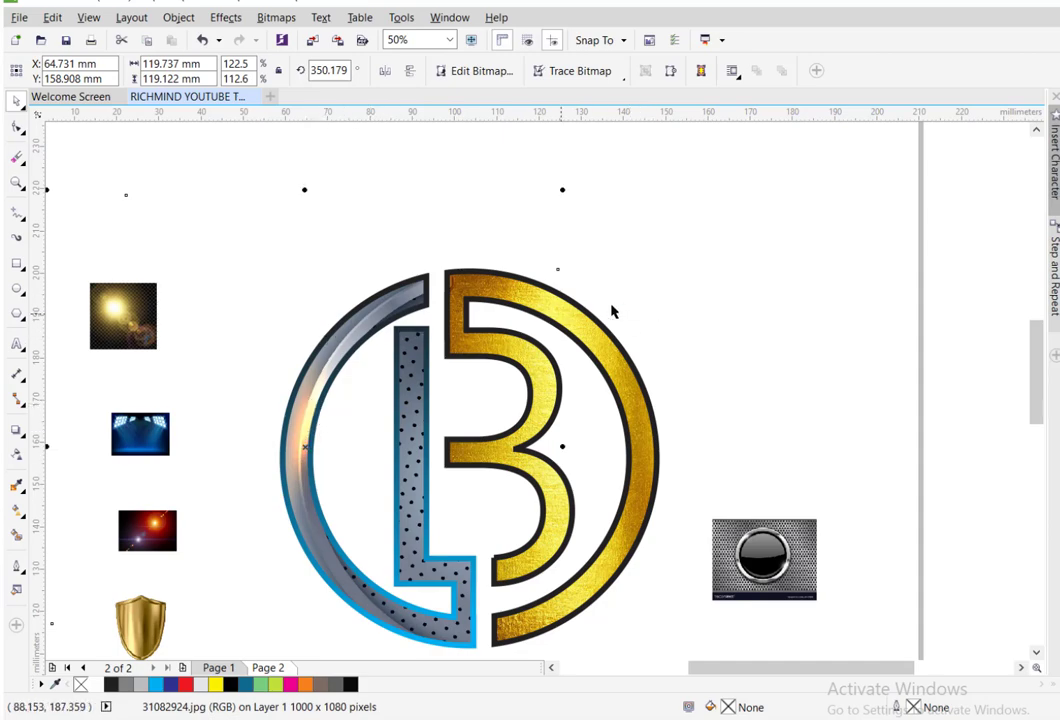
key("Escape")
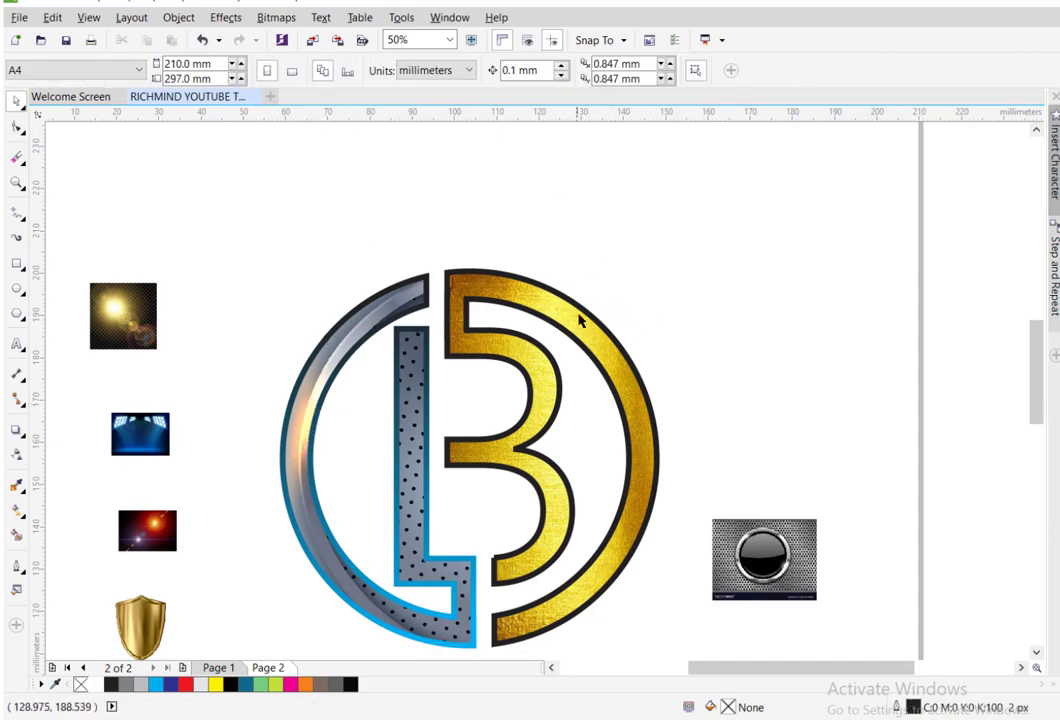
left_click(584, 312)
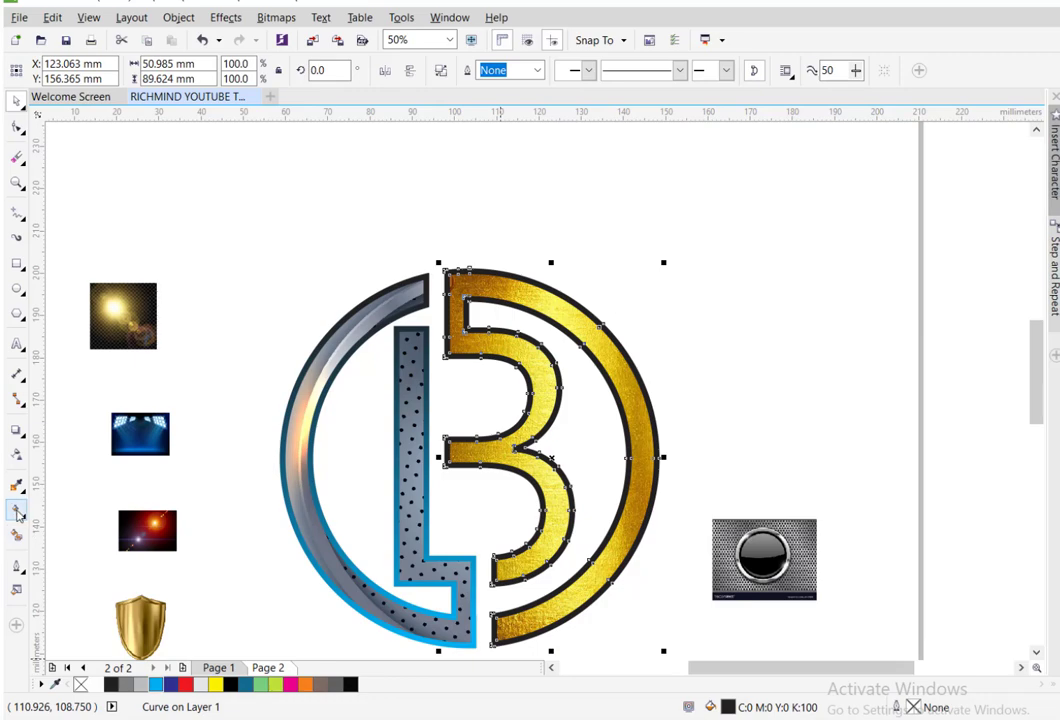
left_click(16, 510)
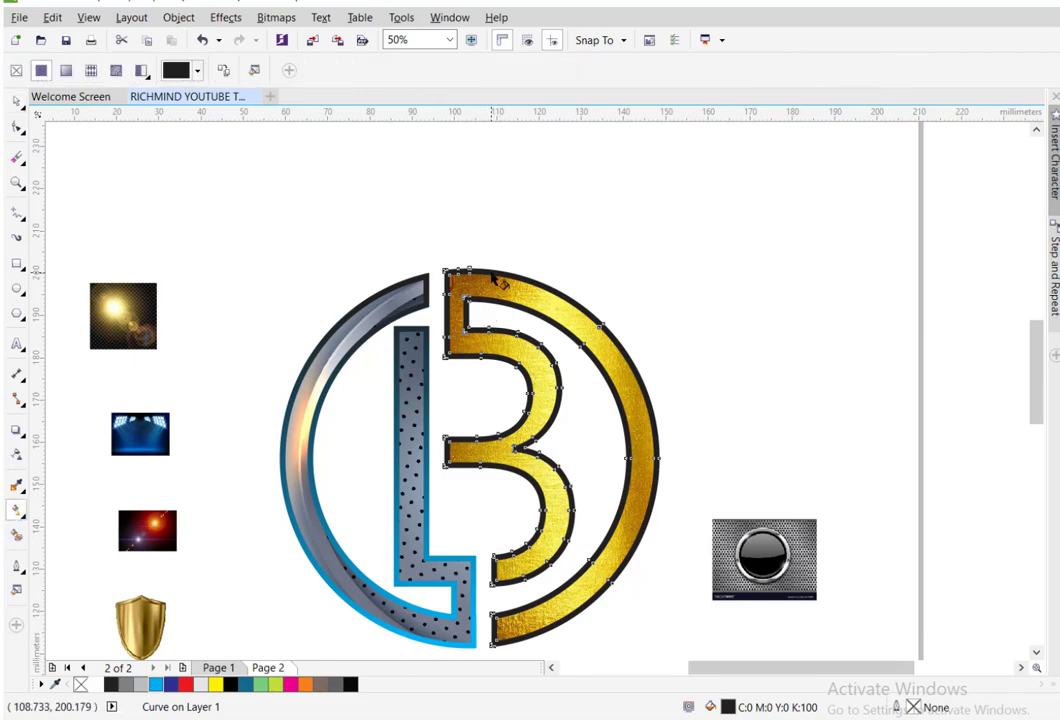
left_click_drag(492, 280, 628, 578)
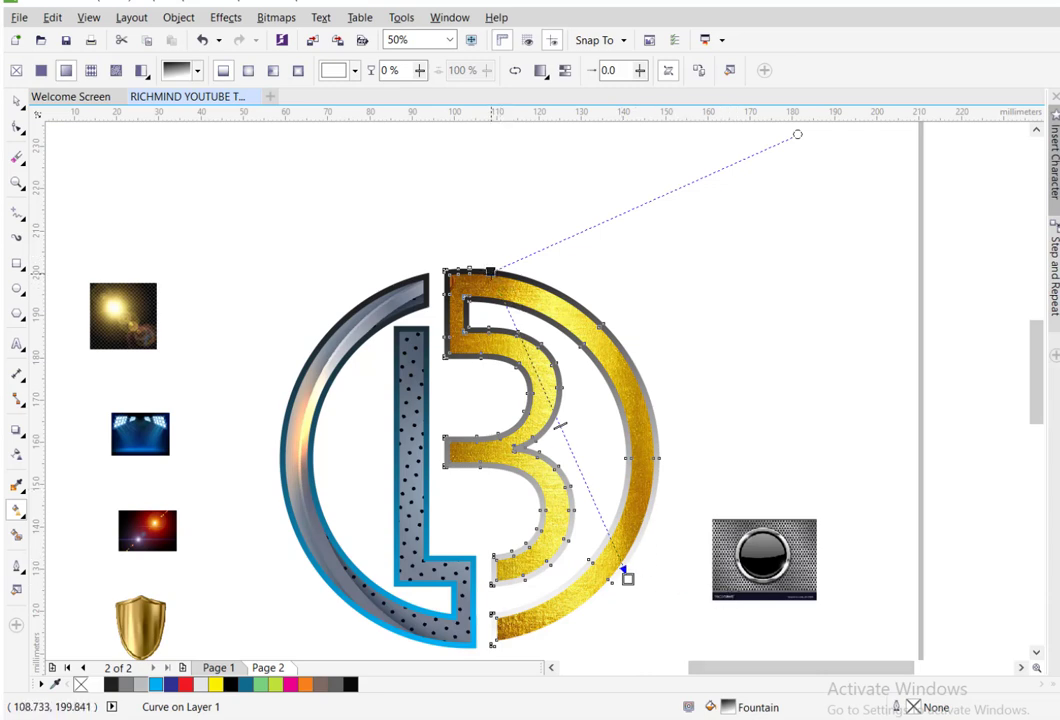
Add two colour nodes to the B outline's fountain fill: light grey at 27% and yellow at 46%
double_click(530, 355)
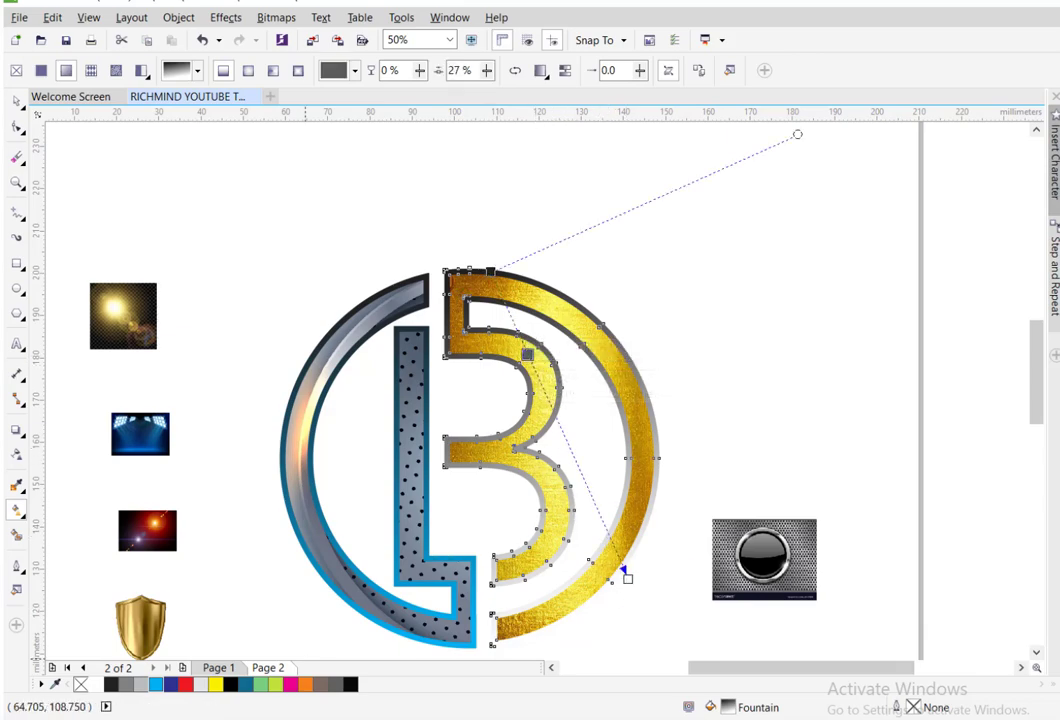
left_click(201, 684)
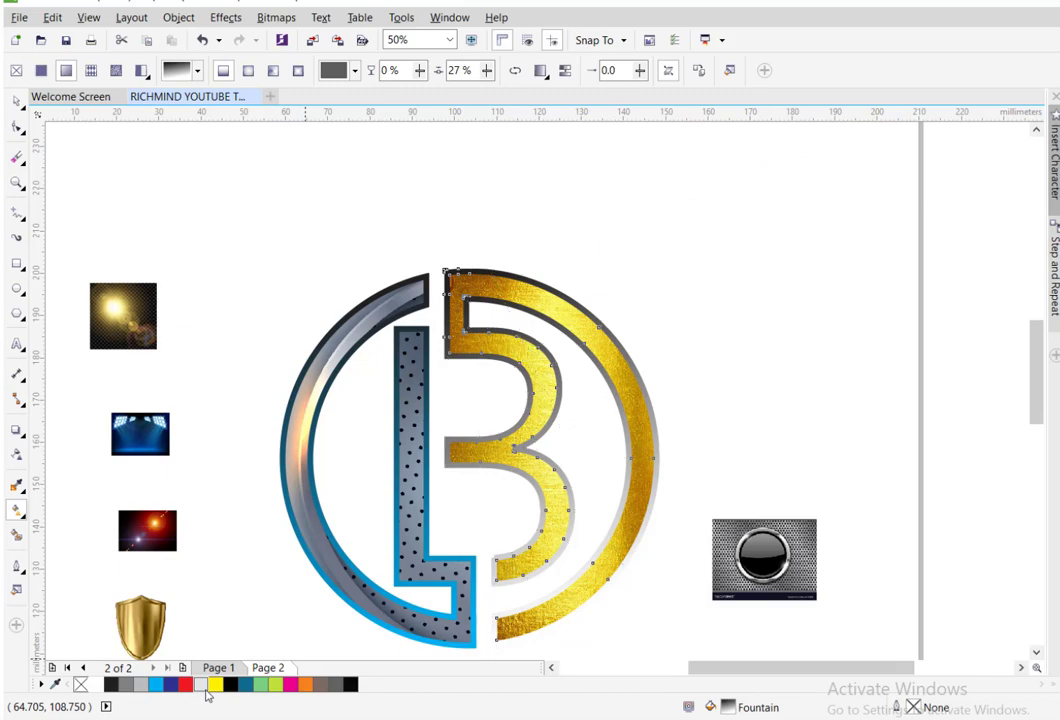
double_click(554, 412)
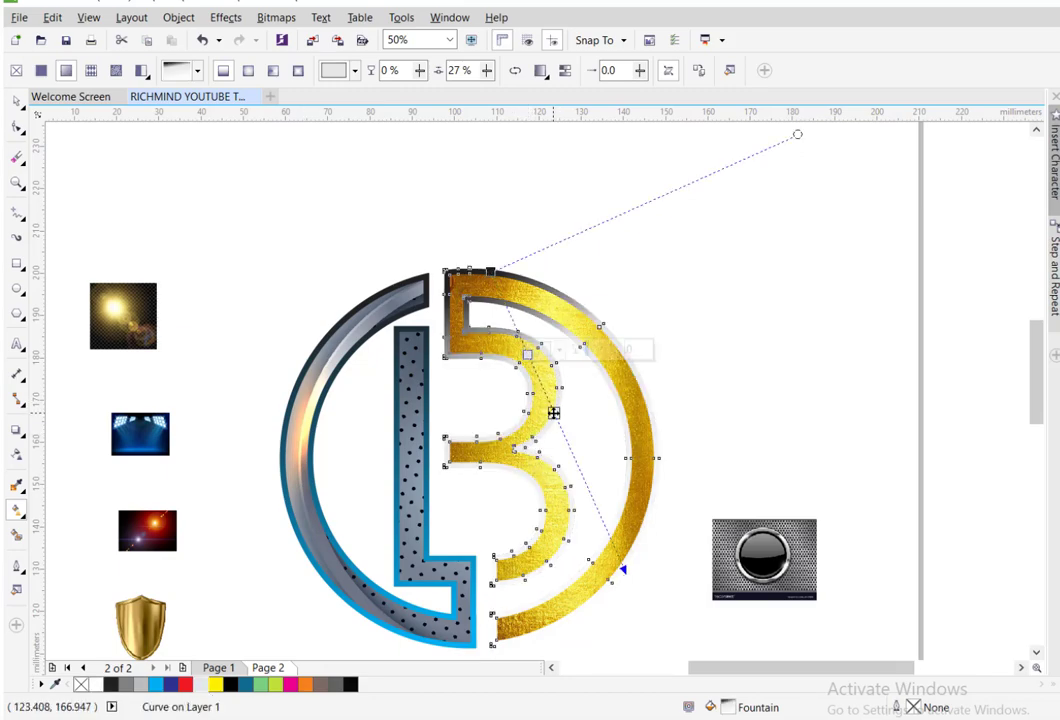
left_click(215, 684)
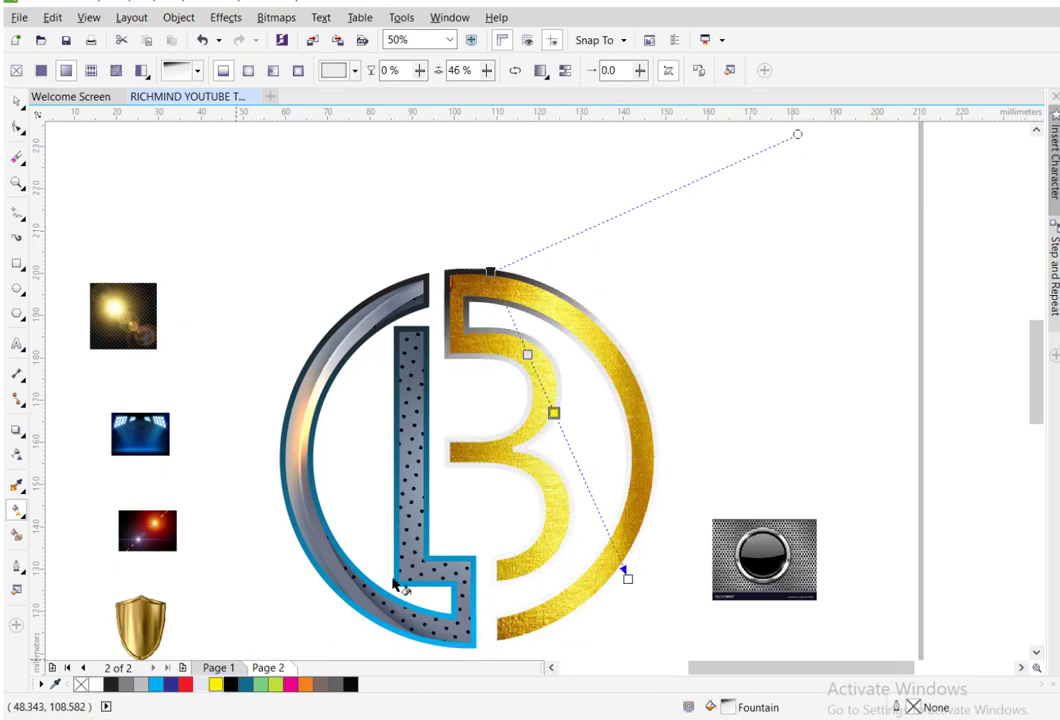
Add two black nodes to the B outline's fountain fill at 61% and 80%
double_click(576, 458)
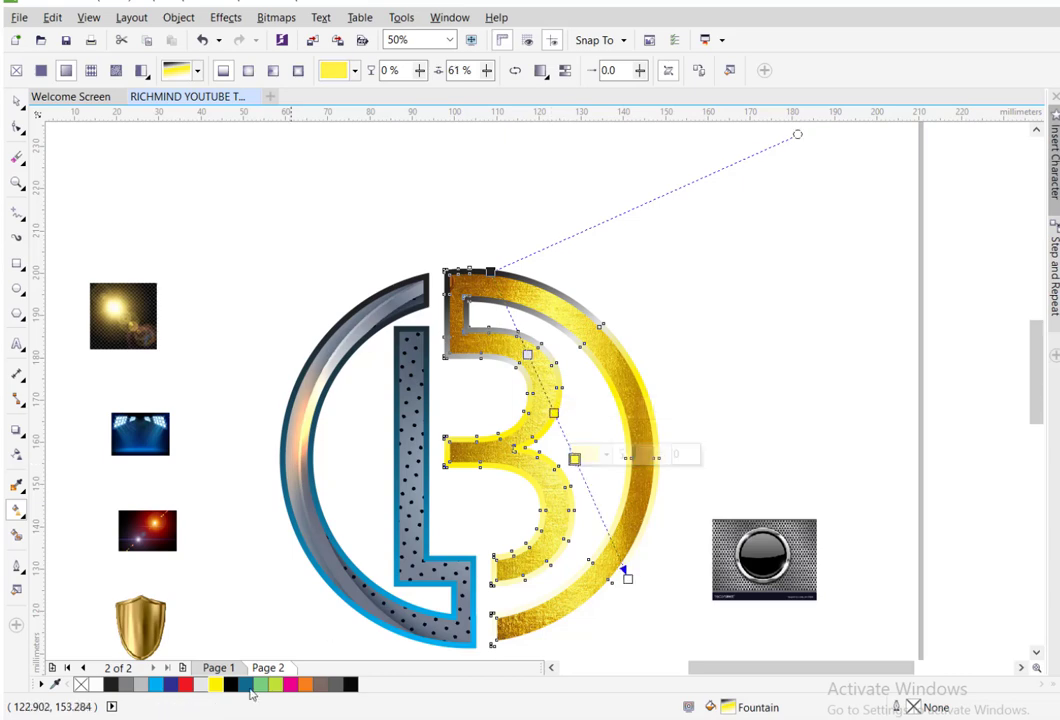
left_click(230, 684)
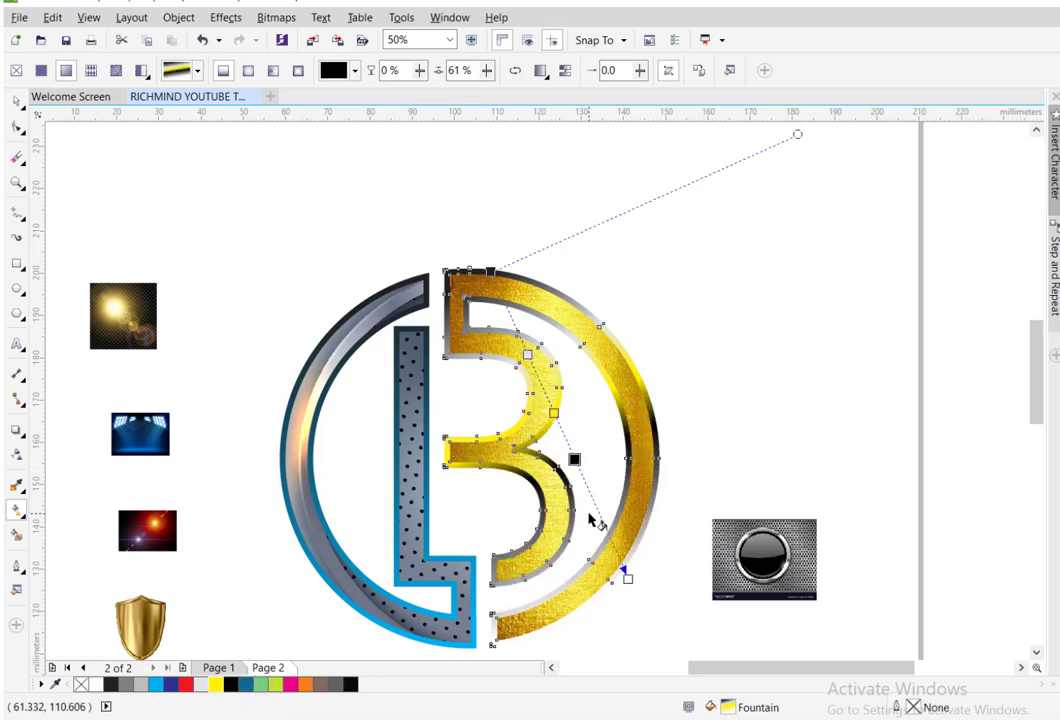
double_click(601, 517)
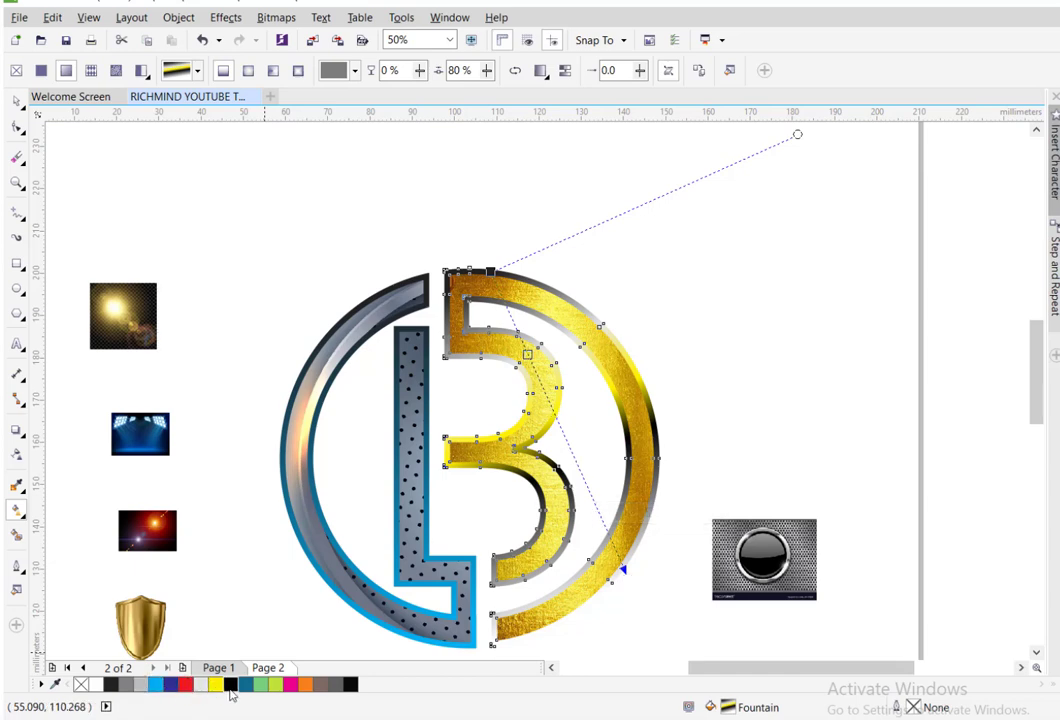
left_click(230, 684)
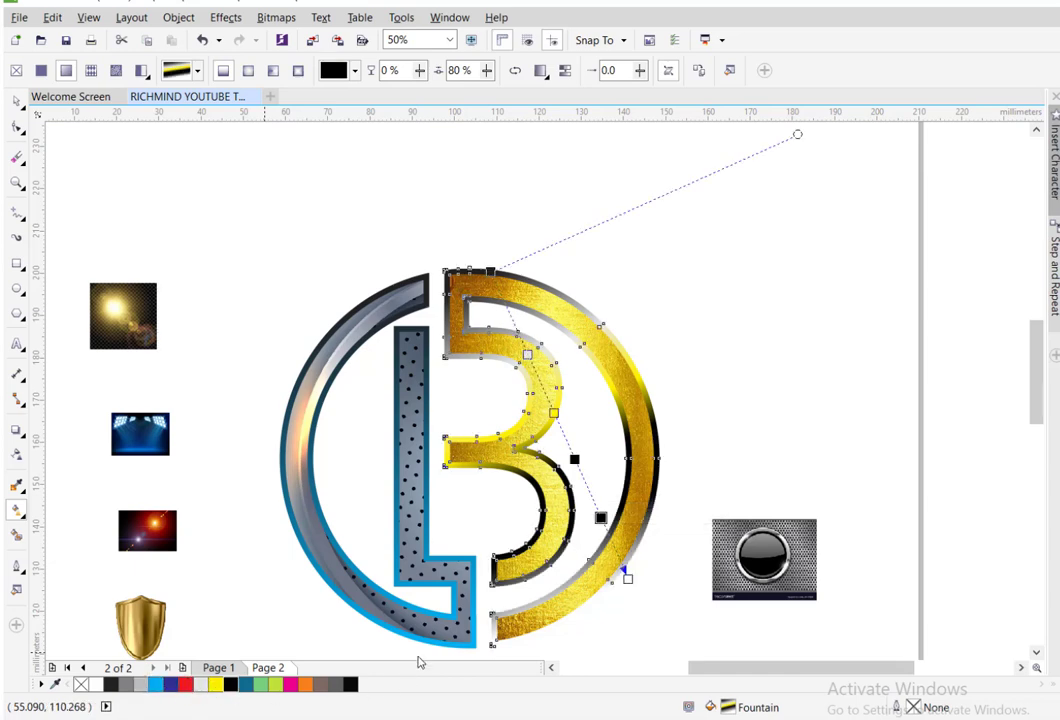
Add a node at 90% to the B outline's fountain fill and colour it dark red, a shade of the orange swatch
double_click(615, 548)
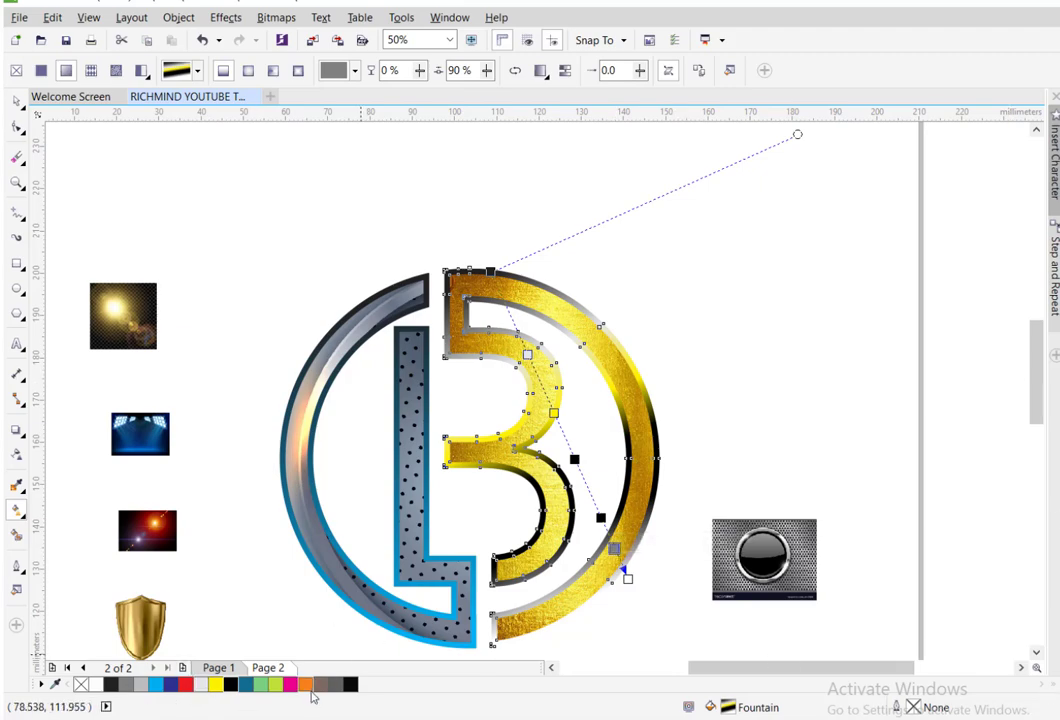
left_click(311, 686)
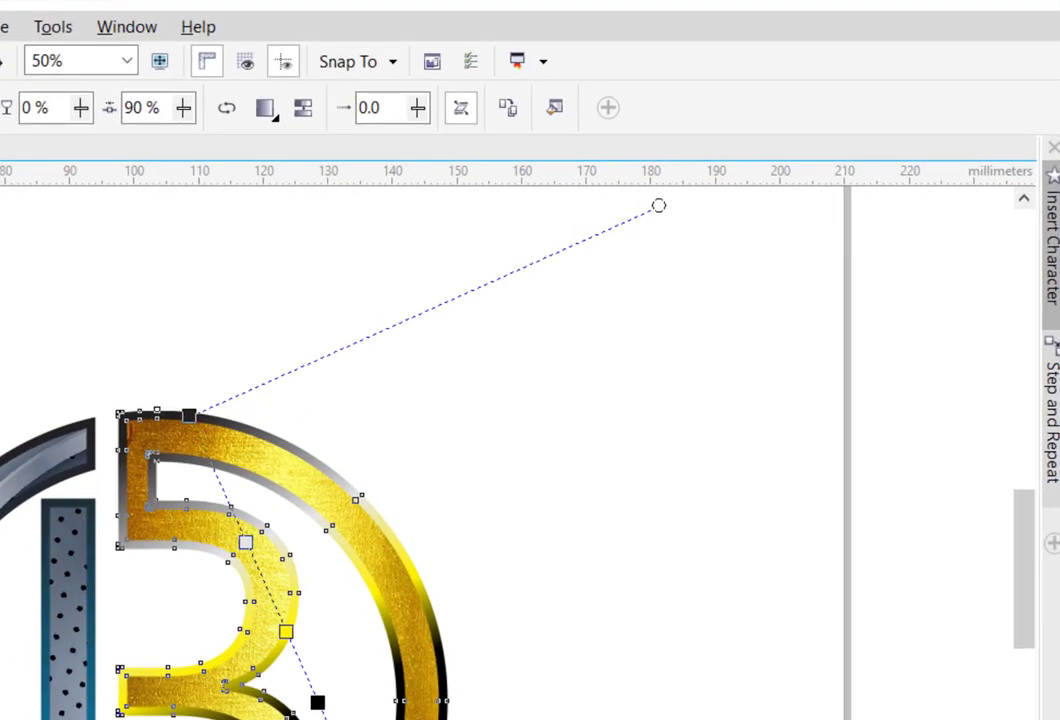
left_click(1058, 620)
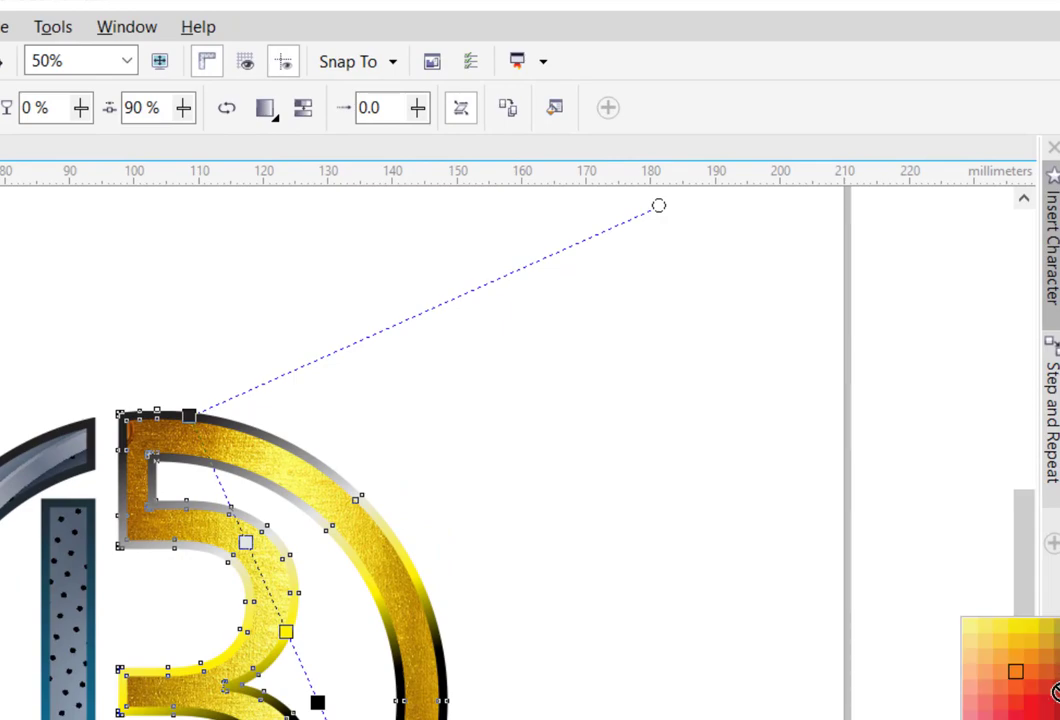
left_click(1056, 714)
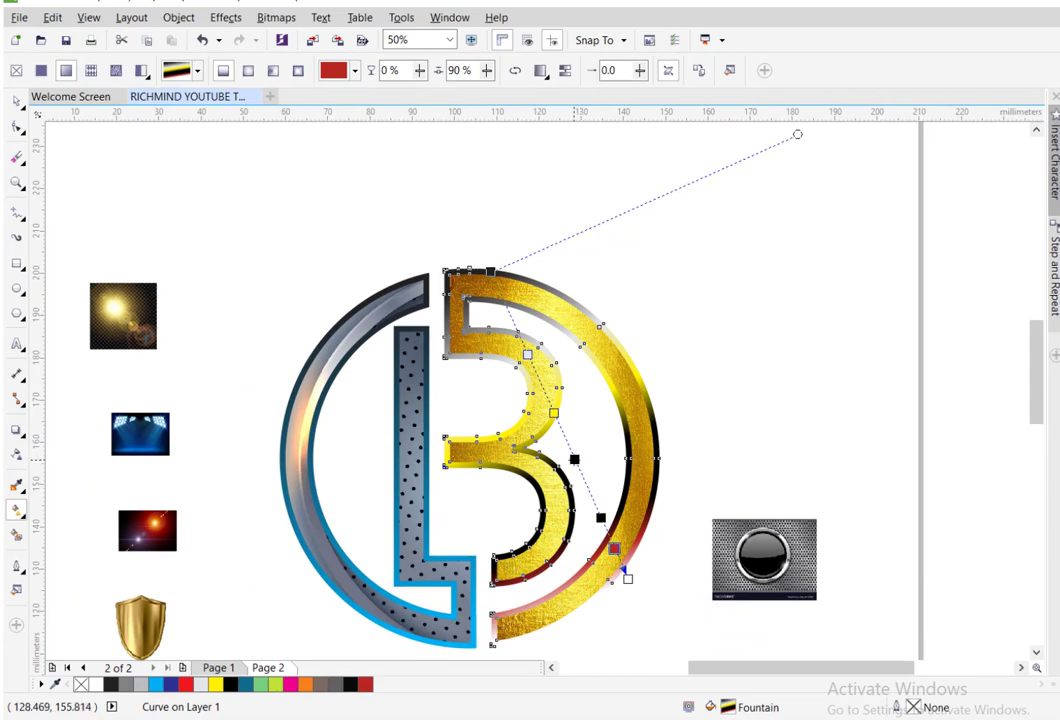
left_click(555, 412)
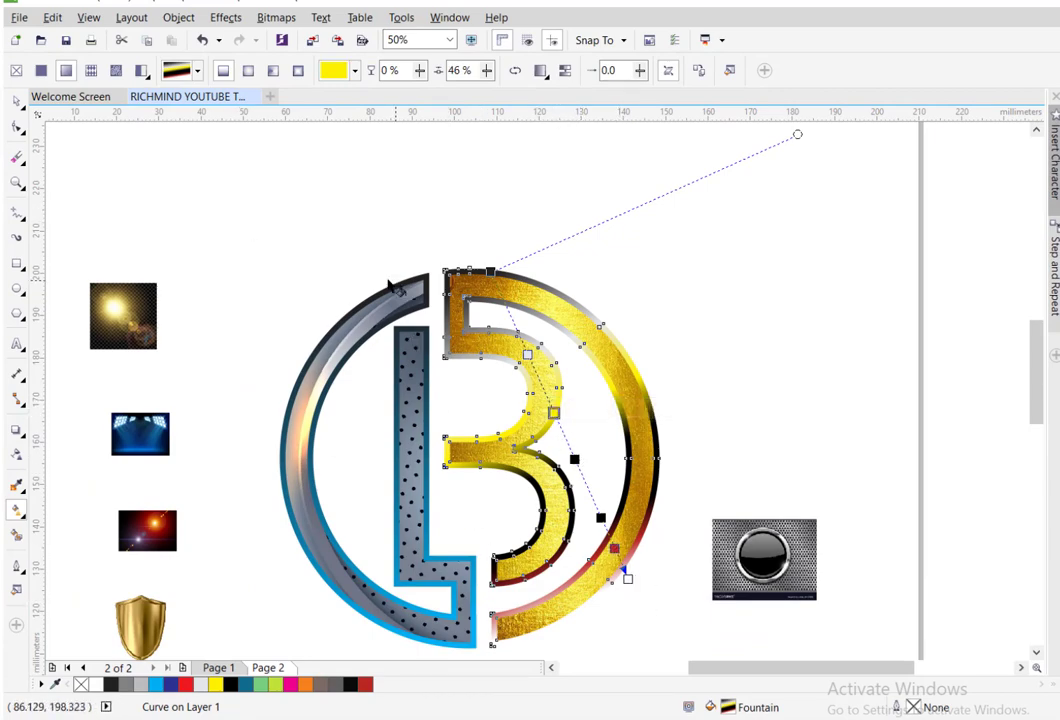
Move the 3d round silver image upward and draw a rectangle about 149.9 by 123.4 mm around the whole logo
left_click(16, 101)
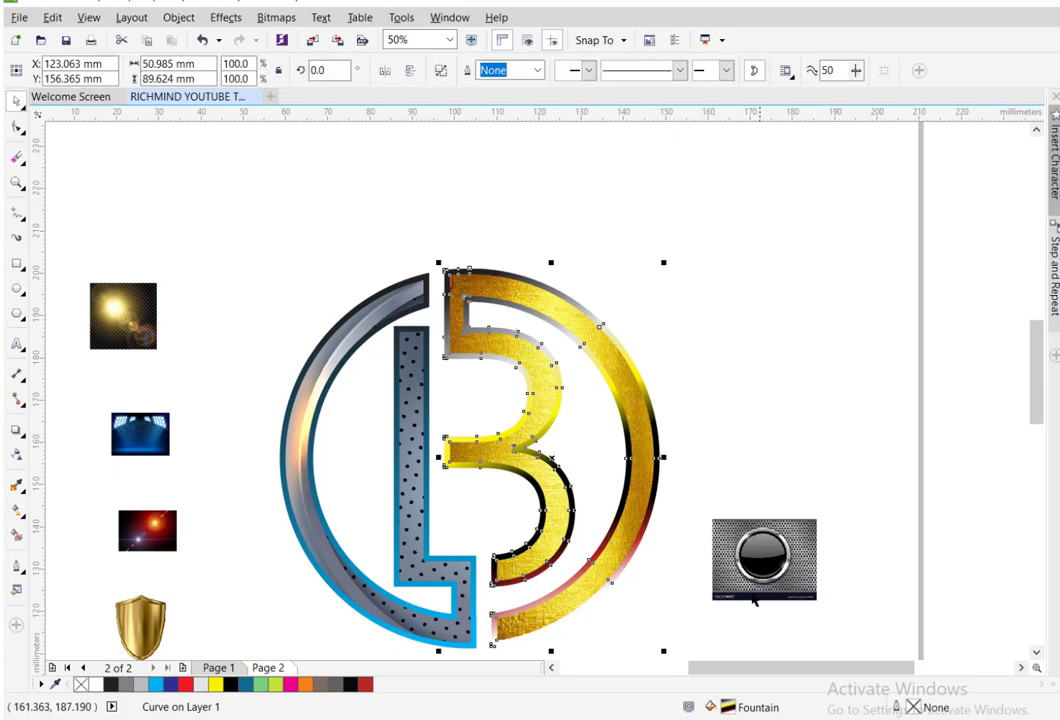
left_click_drag(738, 570, 771, 363)
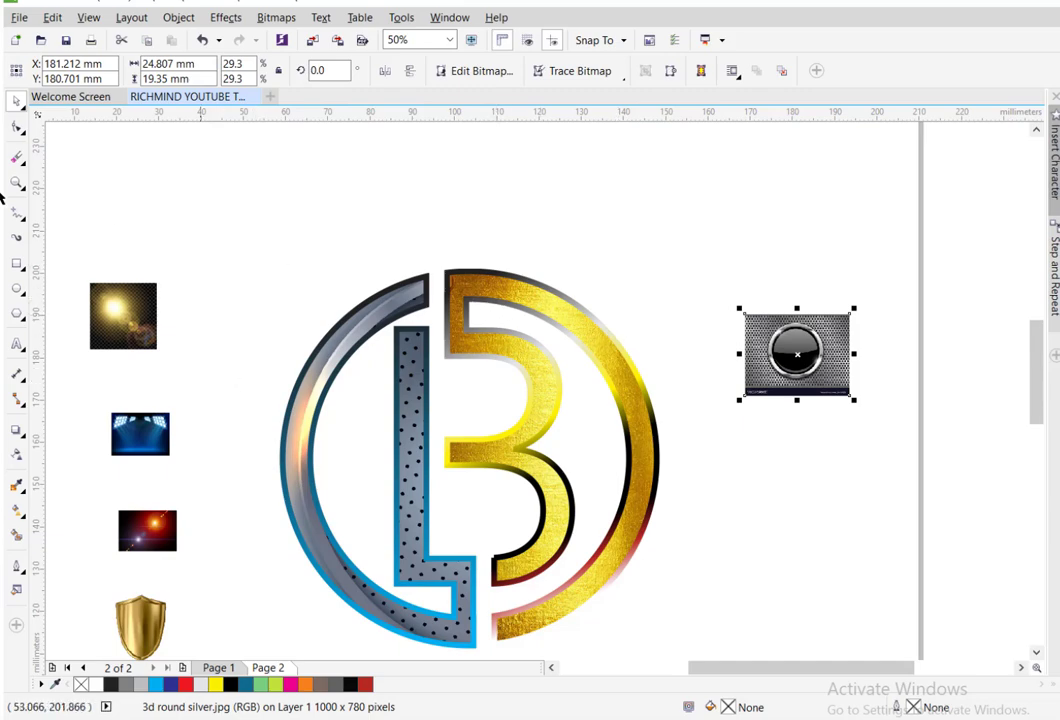
left_click(16, 263)
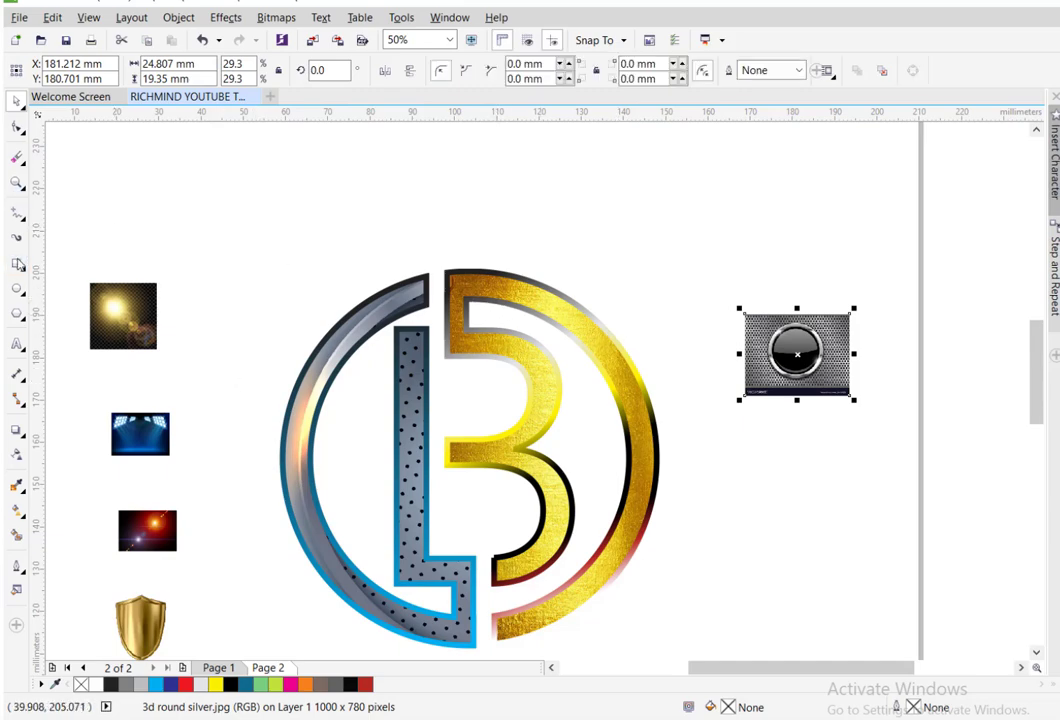
left_click_drag(188, 186, 824, 636)
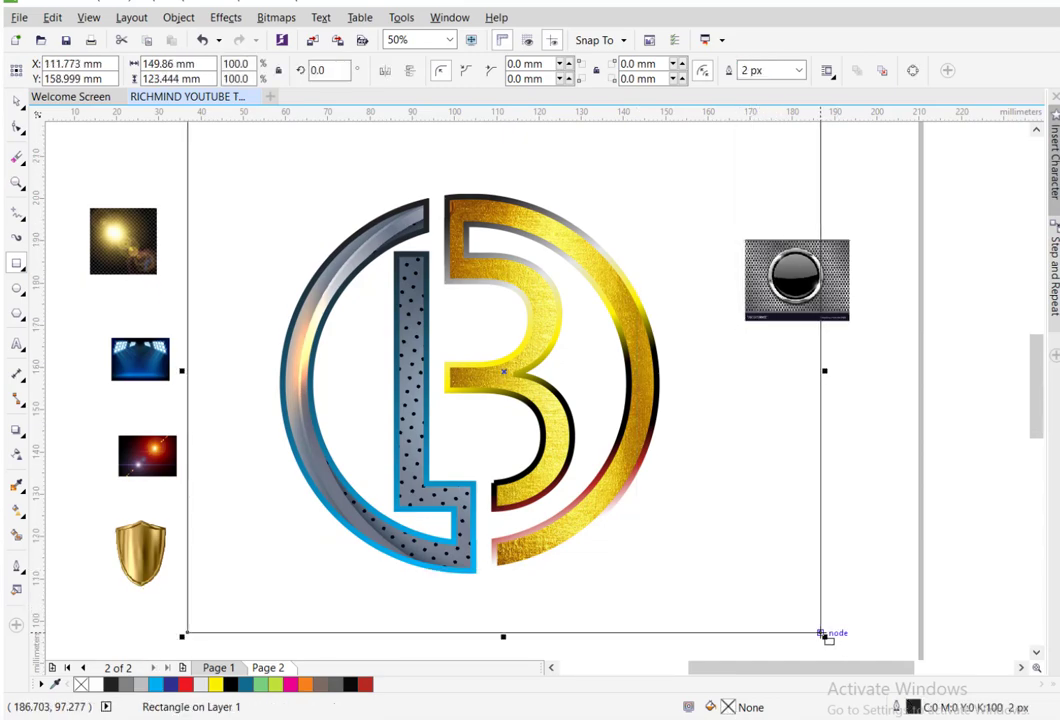
Fill the large rectangle with black (C100 M100 Y100 K100) and send it behind the logo
key("shift+Page_Down")
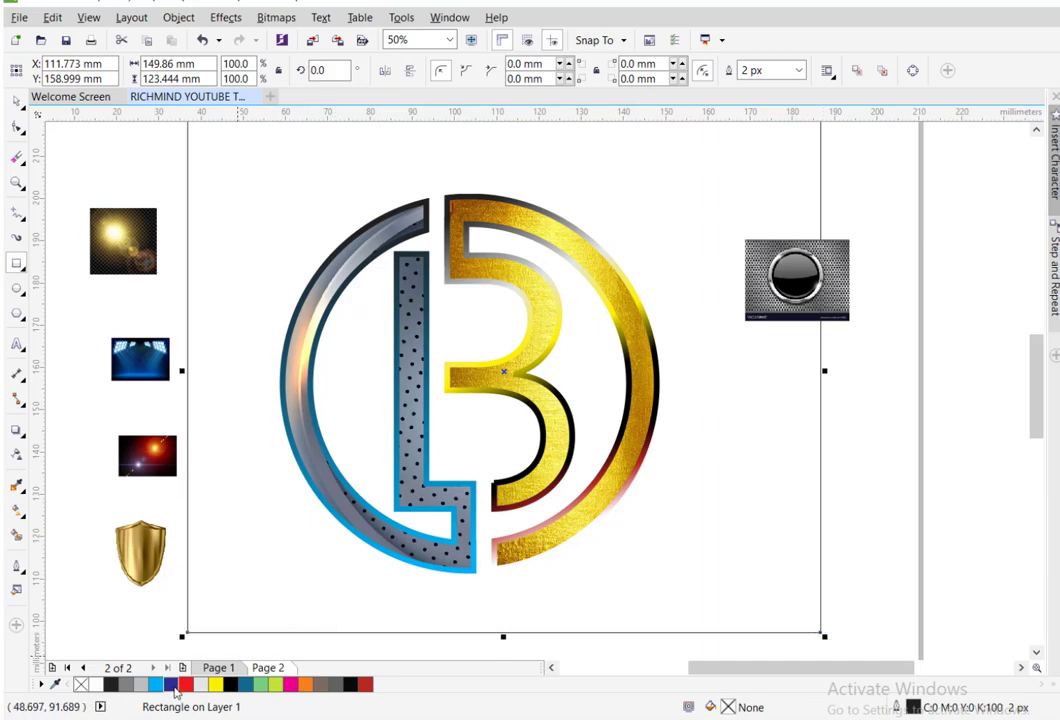
left_click(229, 686)
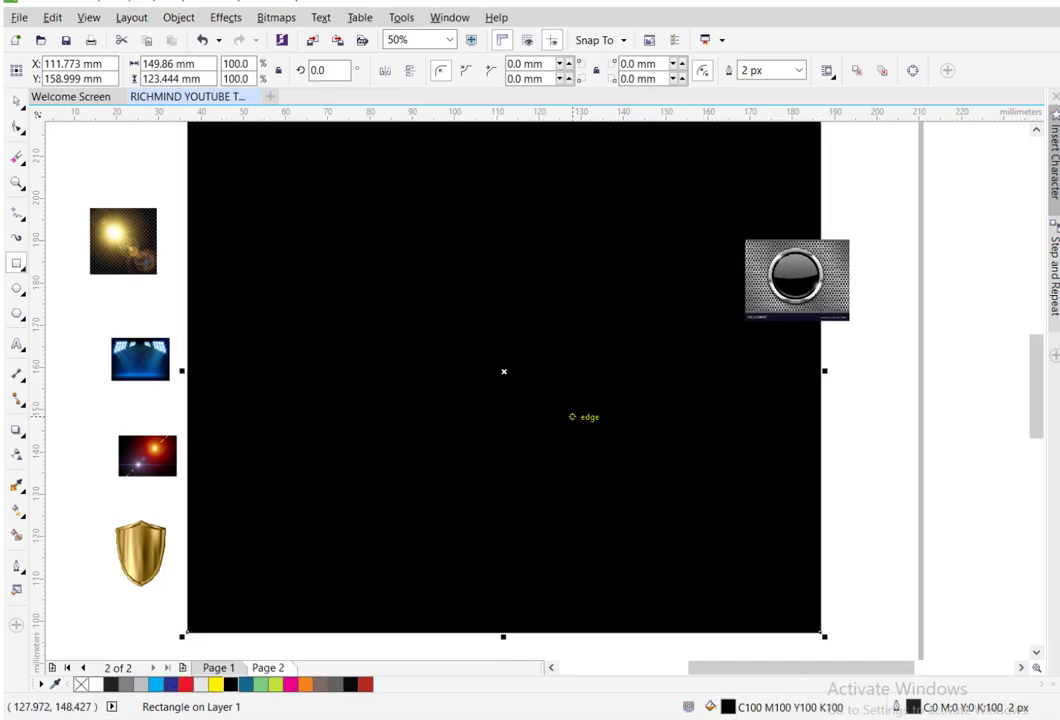
key("shift+Page_Down")
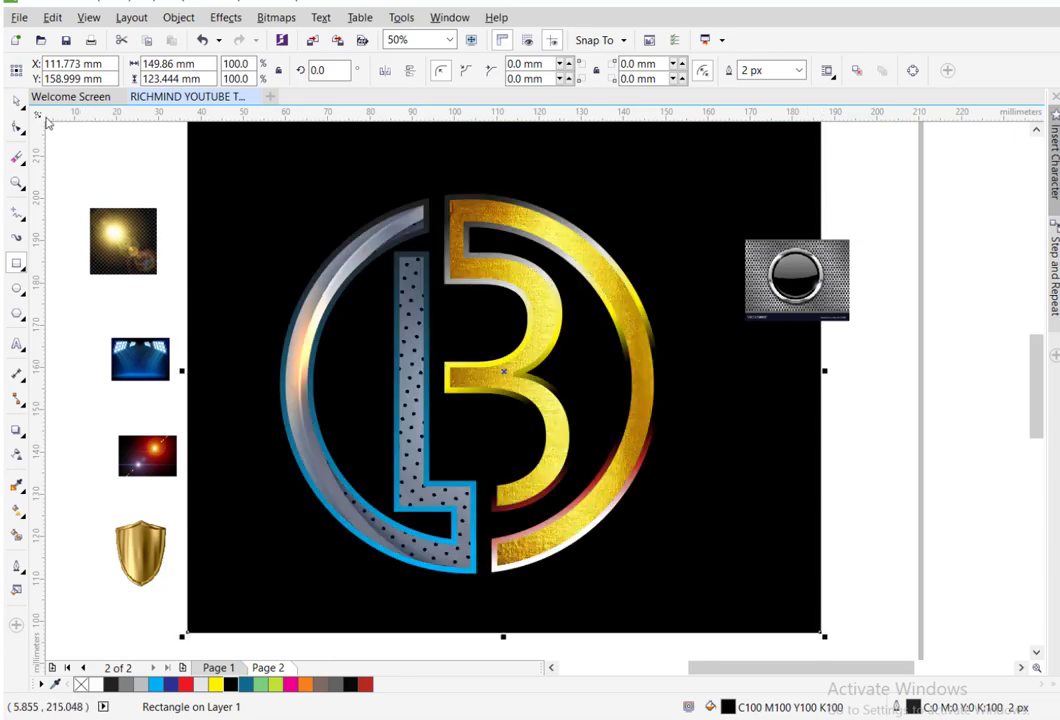
Move the 3d round silver image off the black rectangle to the page's right edge, around X 216.3 mm, Y 178 mm
left_click(15, 100)
left_click(760, 276)
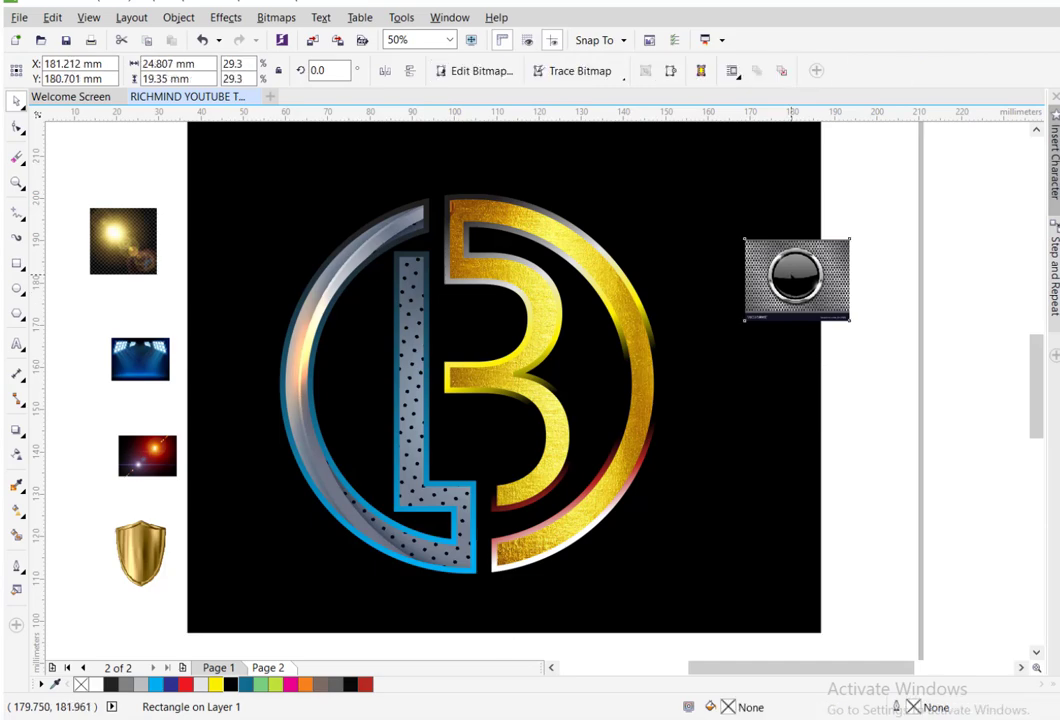
left_click_drag(760, 276, 889, 281)
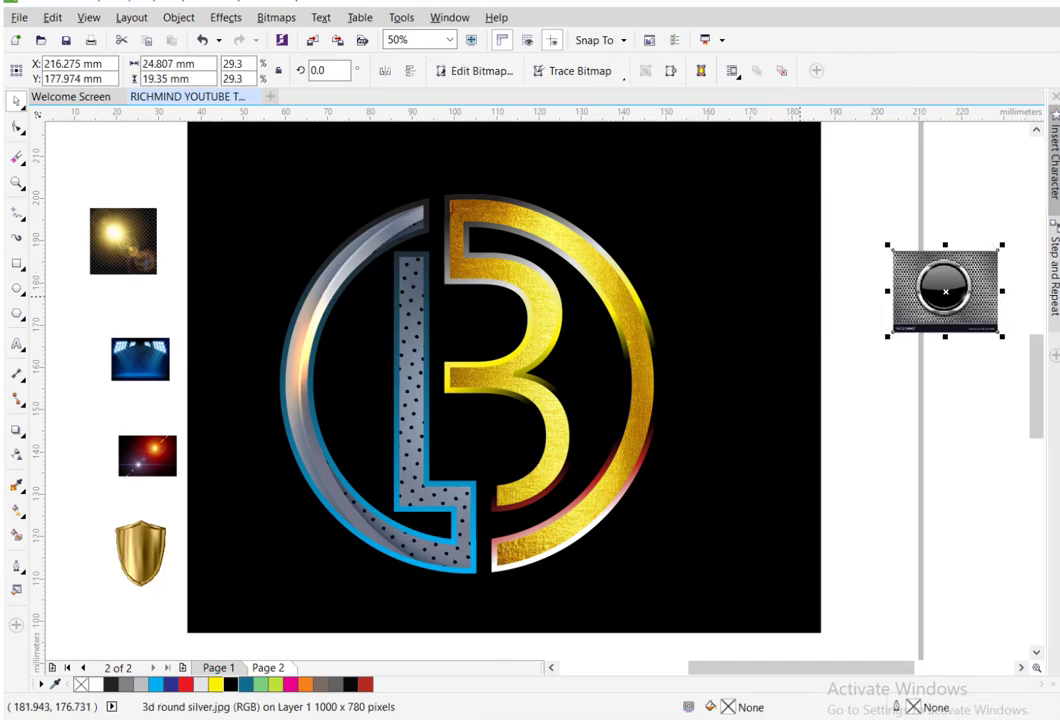
Reduce the black background rectangle to about 134.1 by 117.6 mm so it frames the logo more closely
left_click(822, 307)
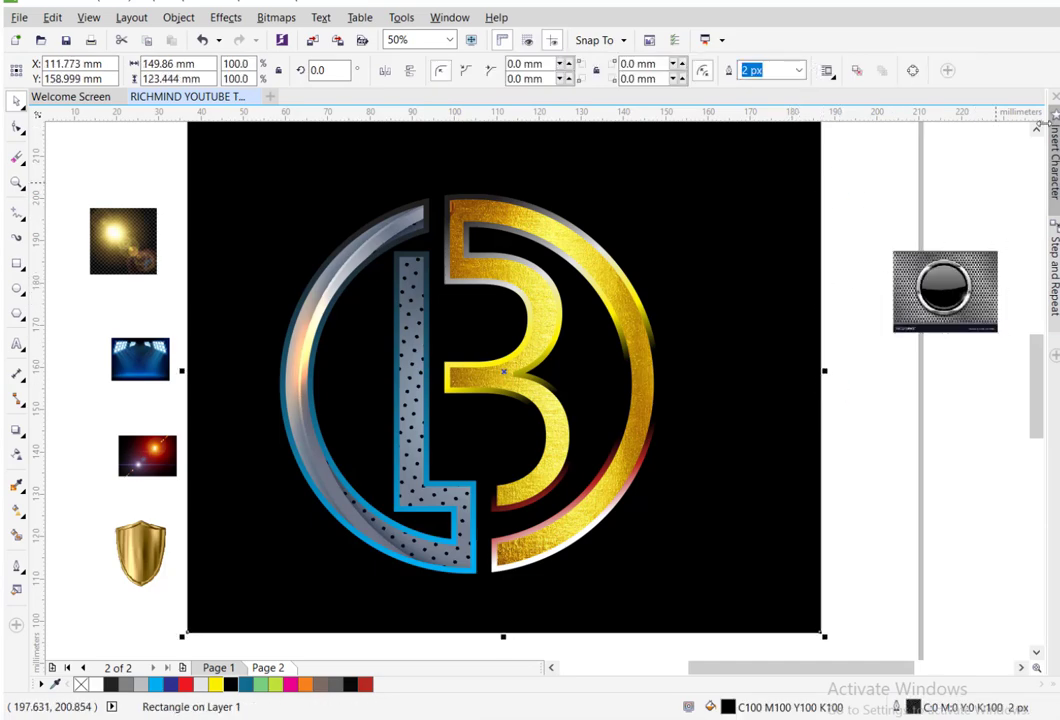
scroll(503, 400, "up", 2)
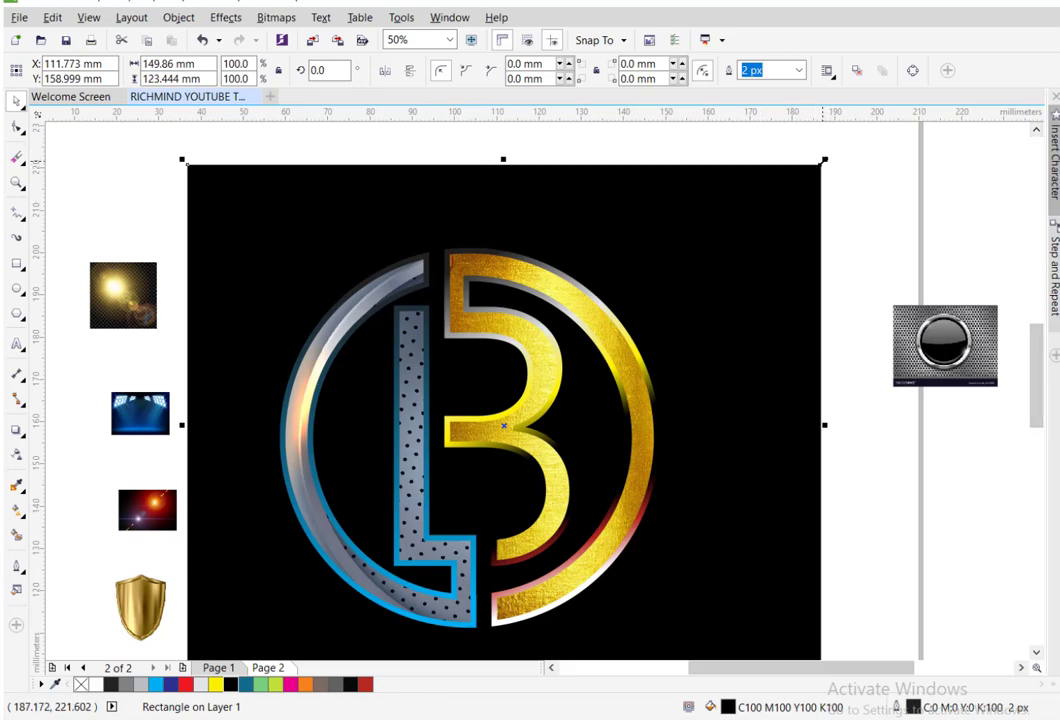
left_click_drag(824, 168, 757, 196)
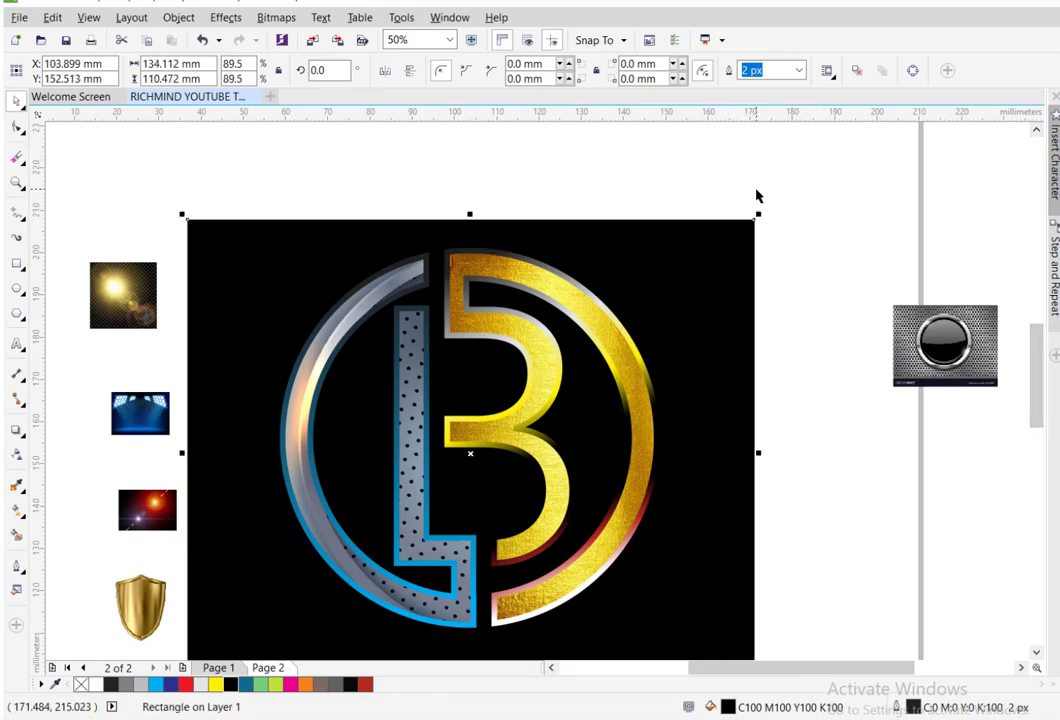
left_click_drag(470, 213, 470, 185)
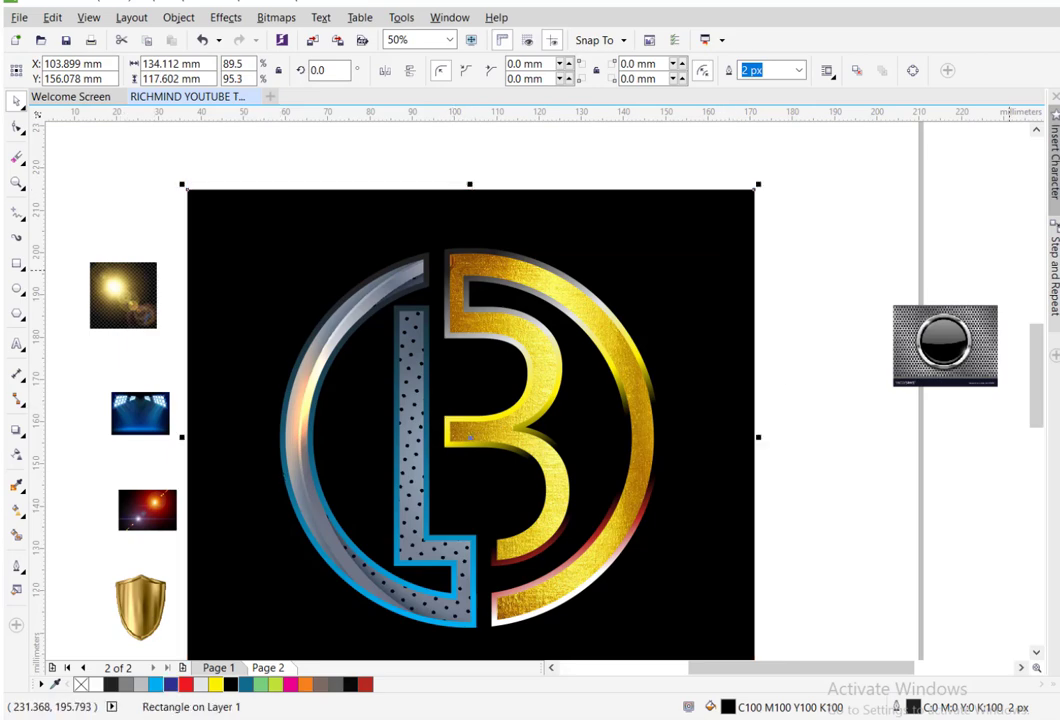
Recolour the background rectangle dark navy (C96 M91 Y28 K63) and apply a linear fountain fill fading diagonally to white at its lower right
left_click(1058, 382)
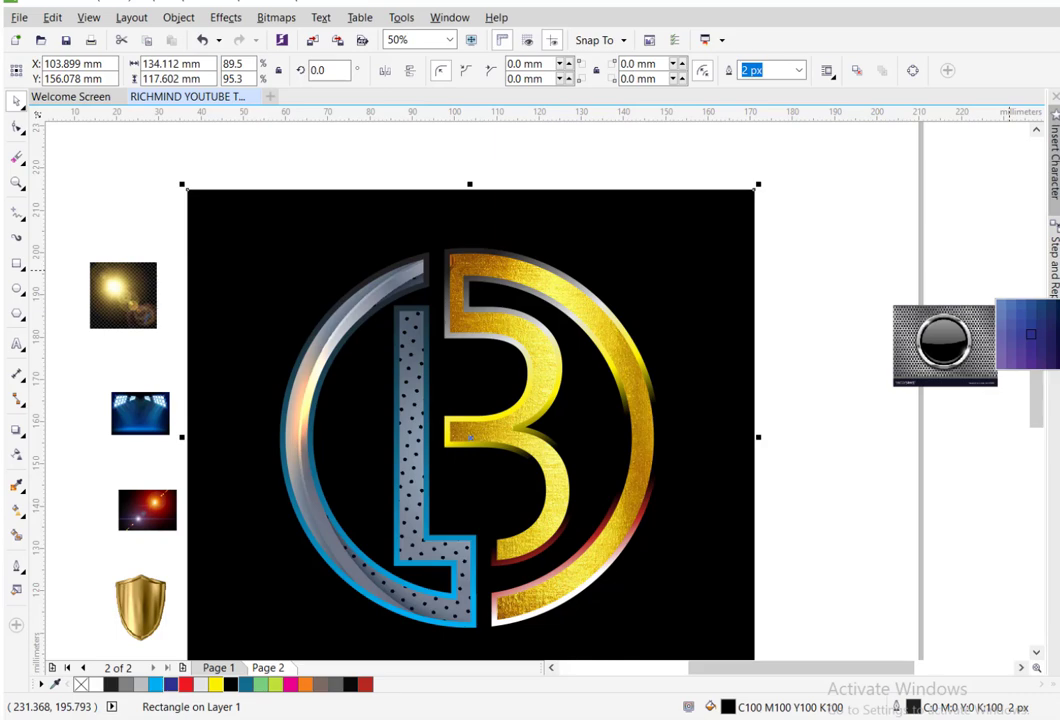
left_click(1031, 334)
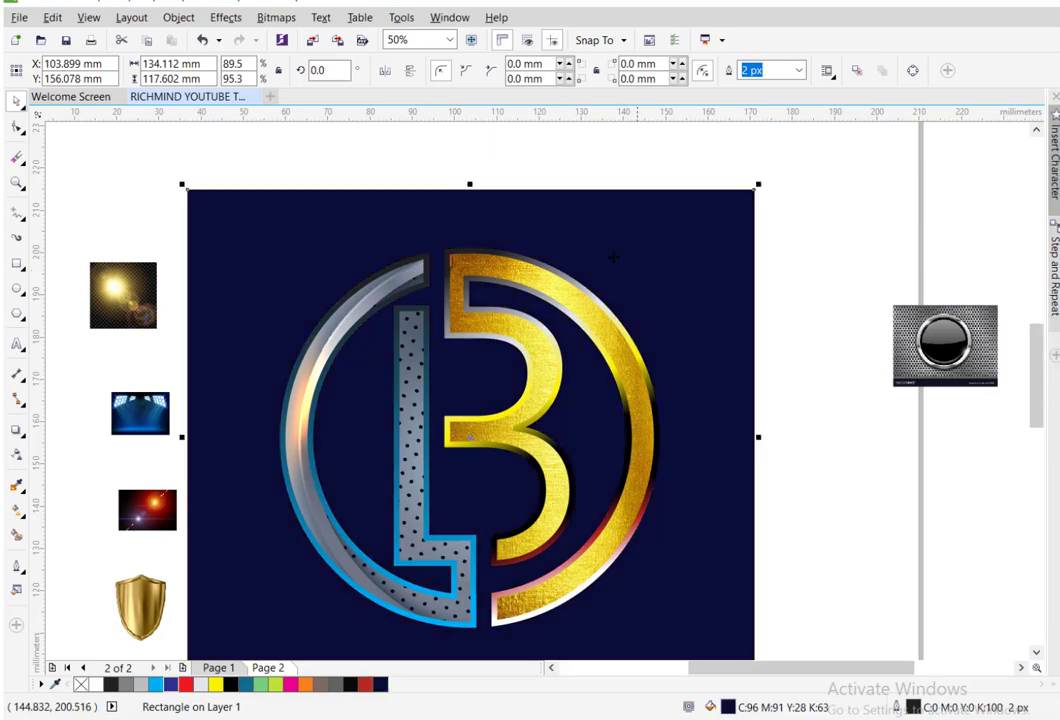
left_click(19, 514)
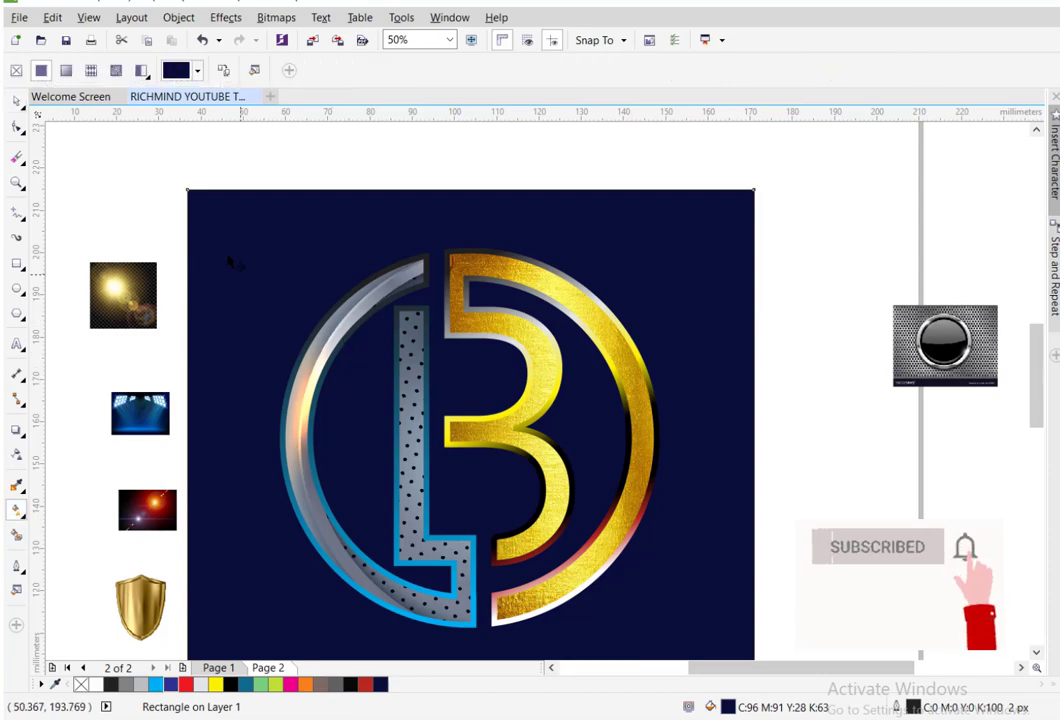
left_click_drag(226, 248, 697, 622)
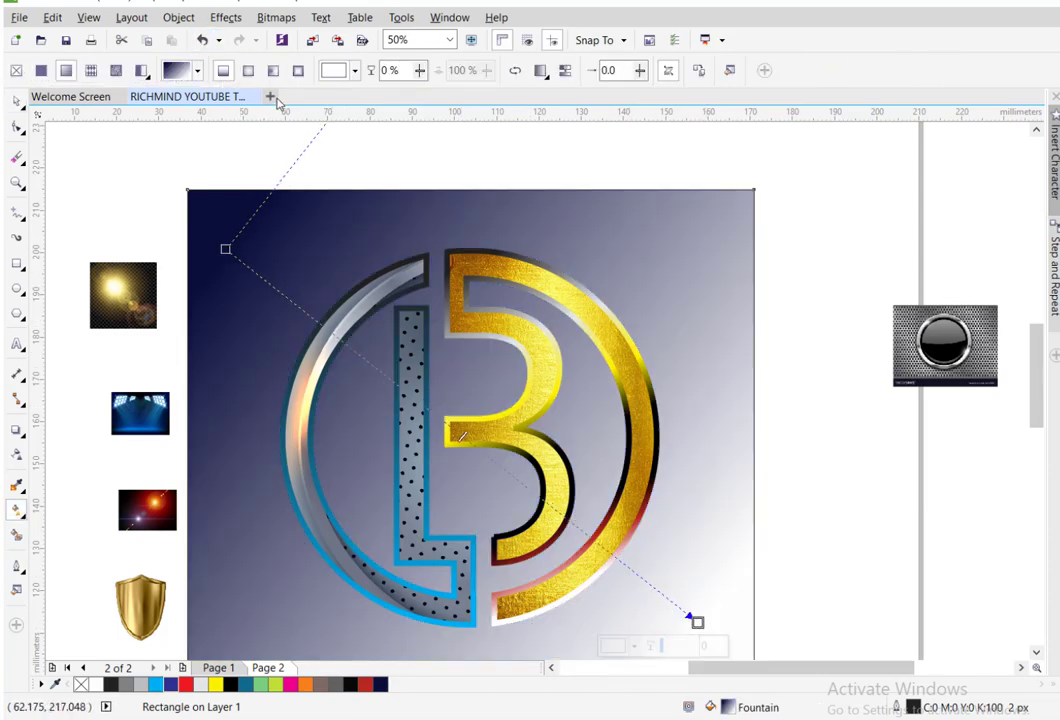
Make the background rectangle's fountain fill elliptical, narrow its ellipse to a diagonal oval, and recolour the centre node dark blue
left_click(248, 70)
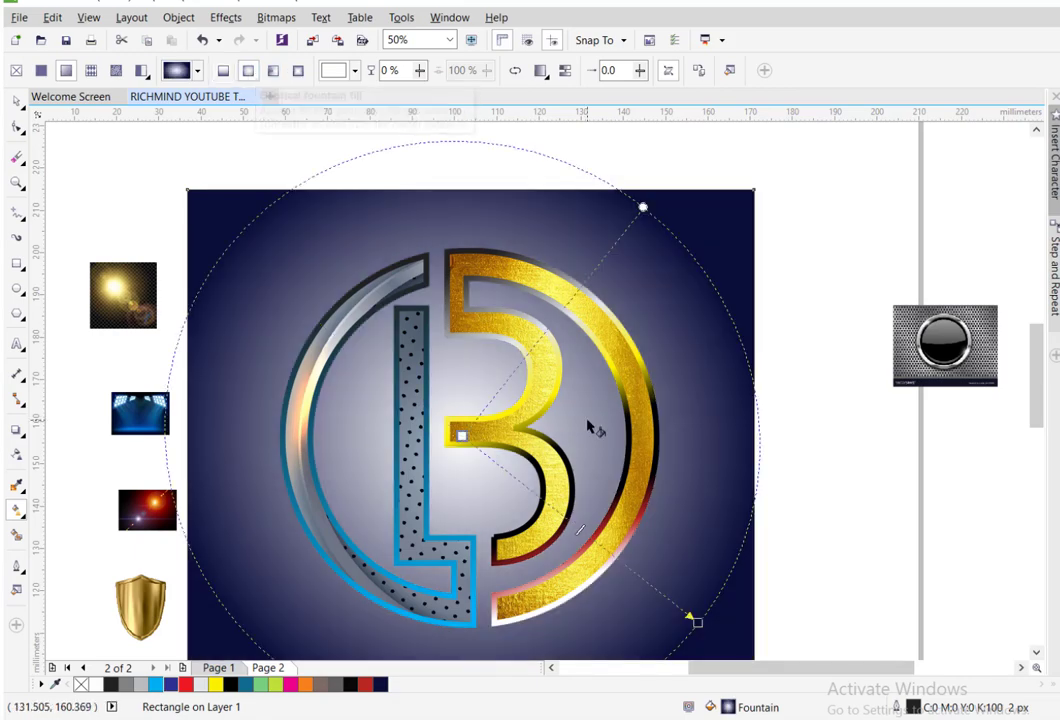
left_click_drag(643, 207, 578, 304)
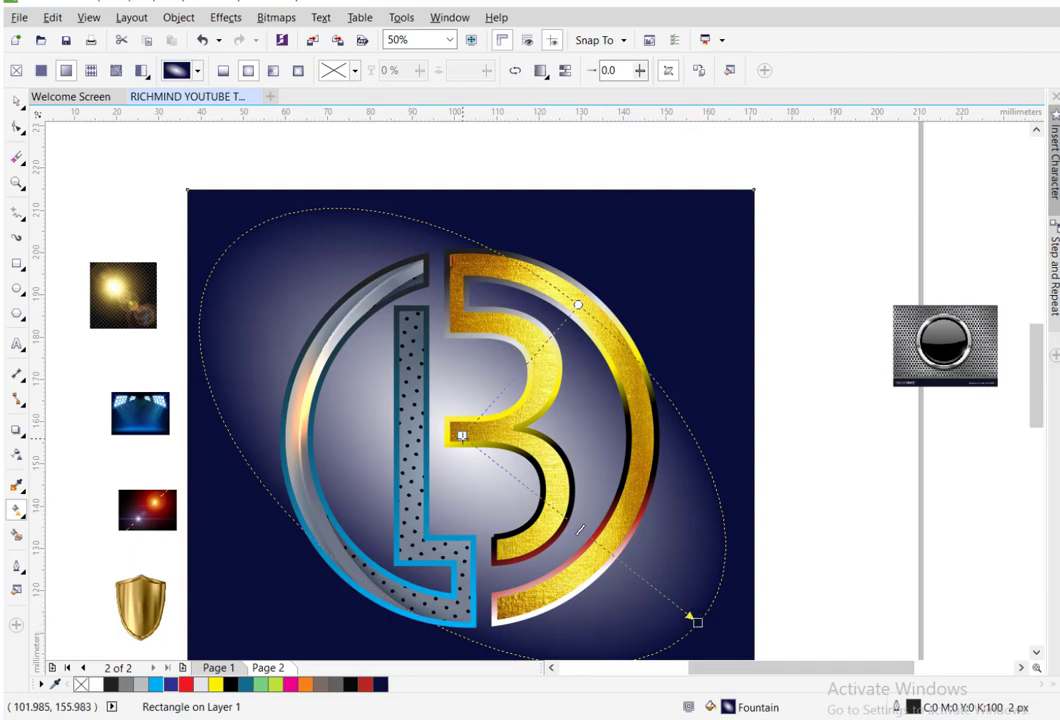
left_click(461, 436)
left_click(1058, 306)
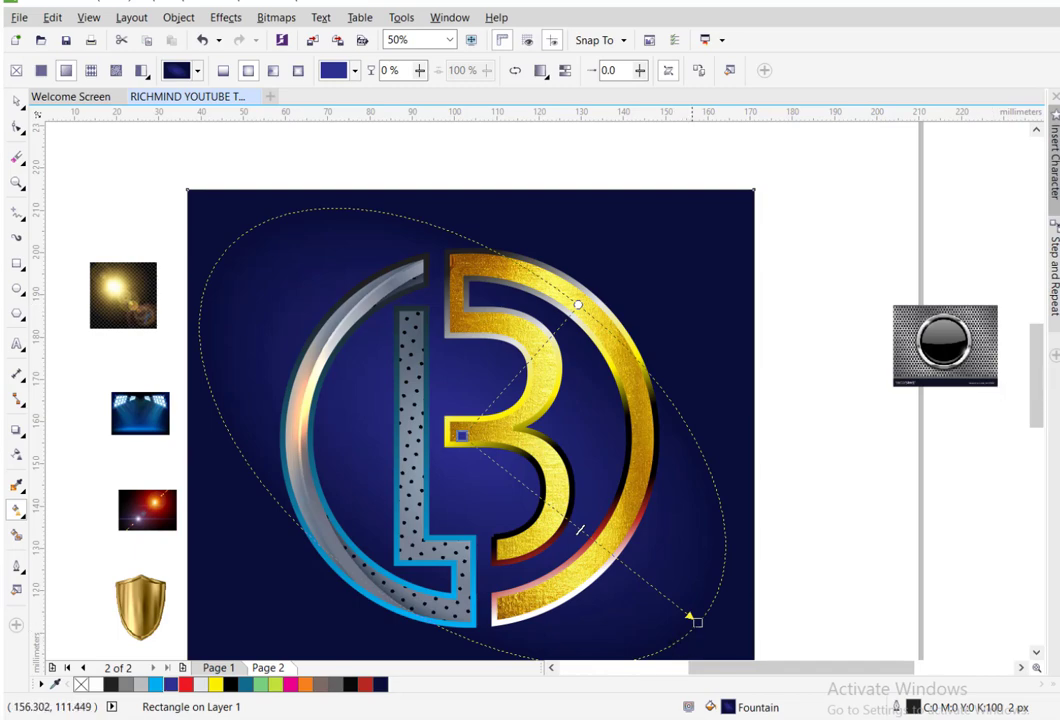
Try black and a dark navy shade (C95 M92 Y26 K62) for the outer node of the background's gradient
left_click(697, 622)
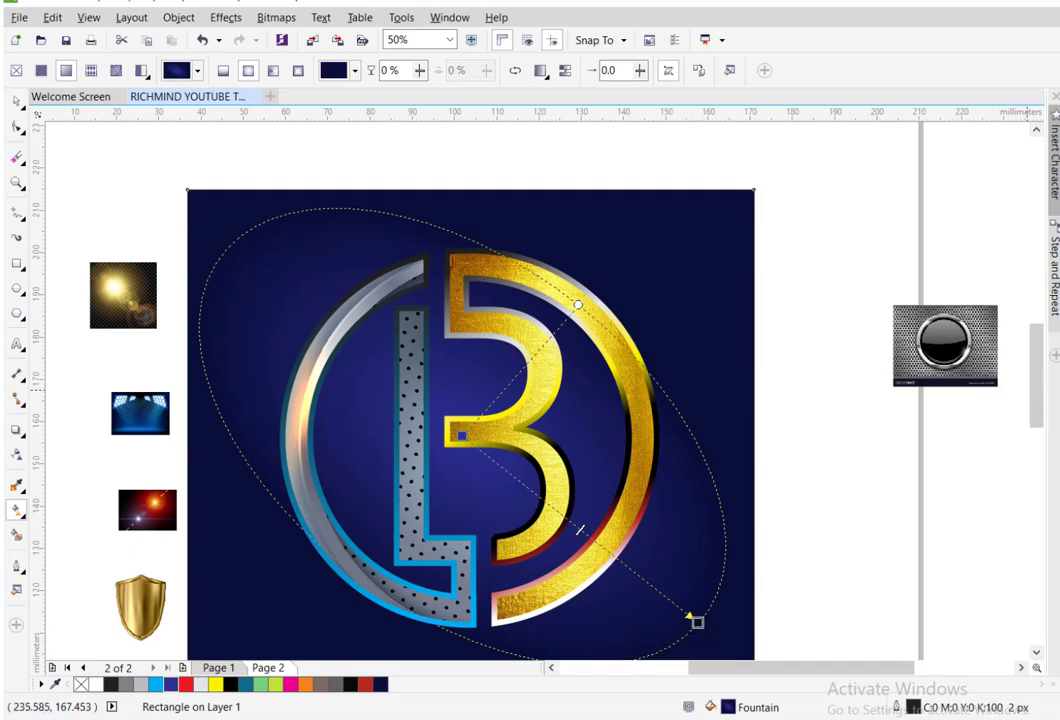
left_click(1058, 142)
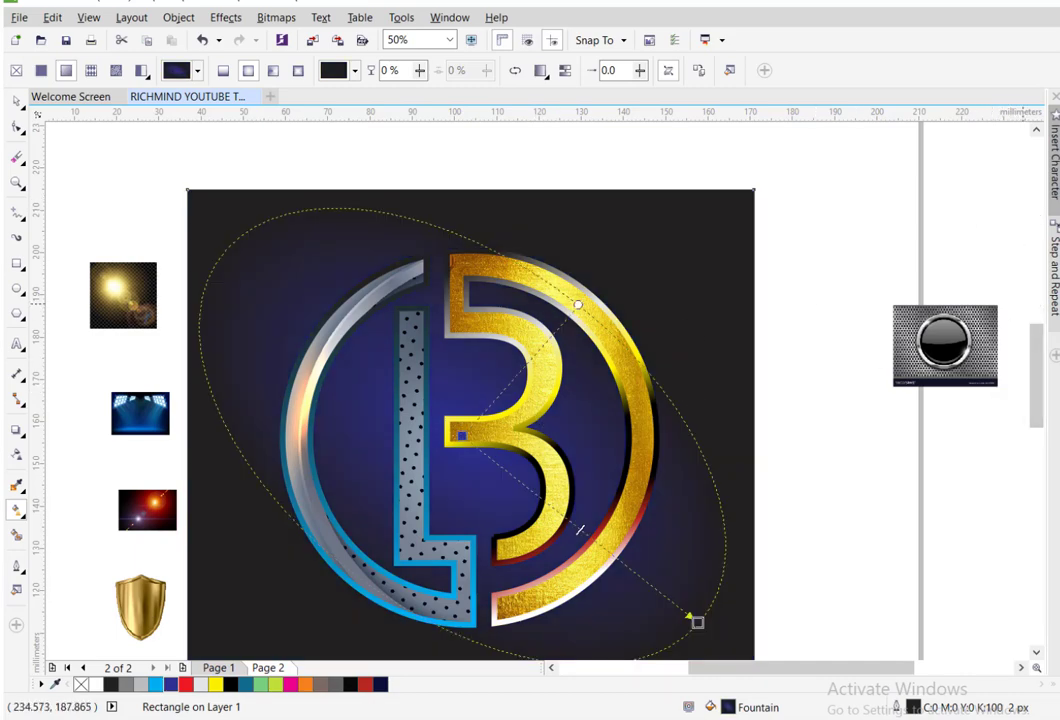
left_click(1058, 318)
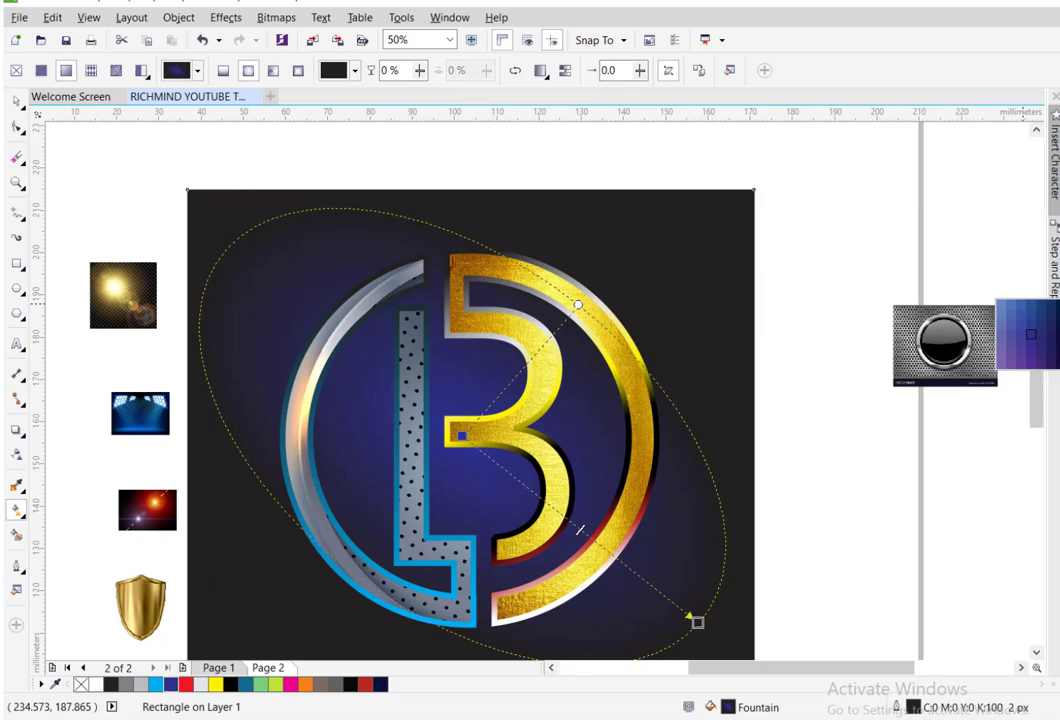
left_click(1023, 304)
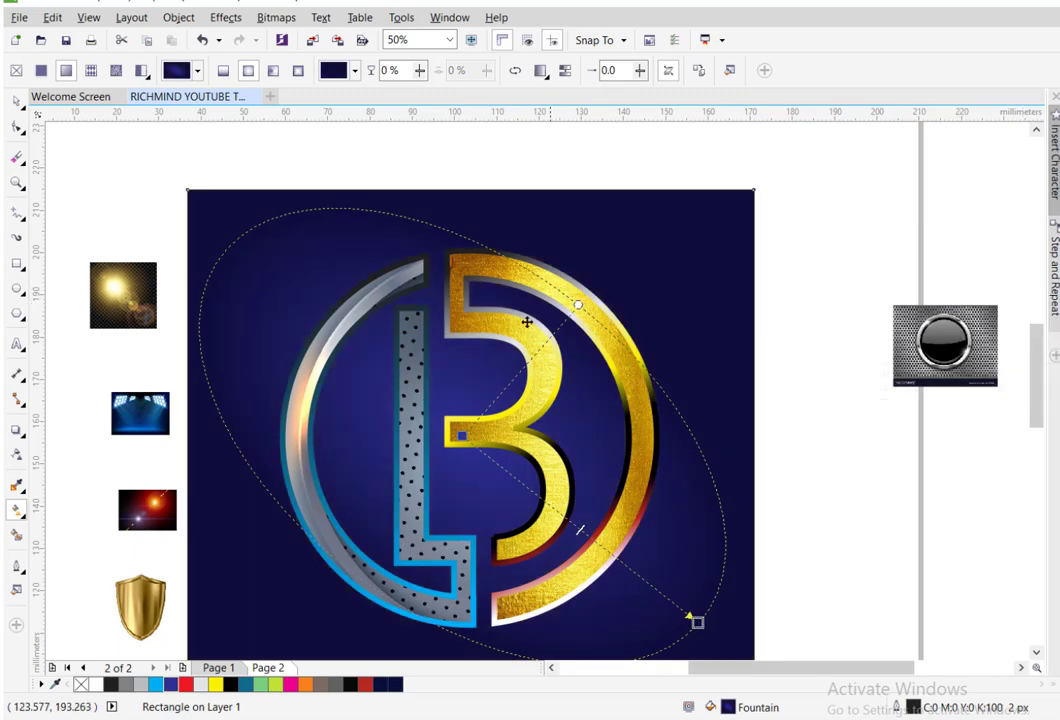
Recolour the background gradient's centre node with a medium blue shade of cyan and widen the ellipse beyond the rectangle's upper edge
left_click(462, 437)
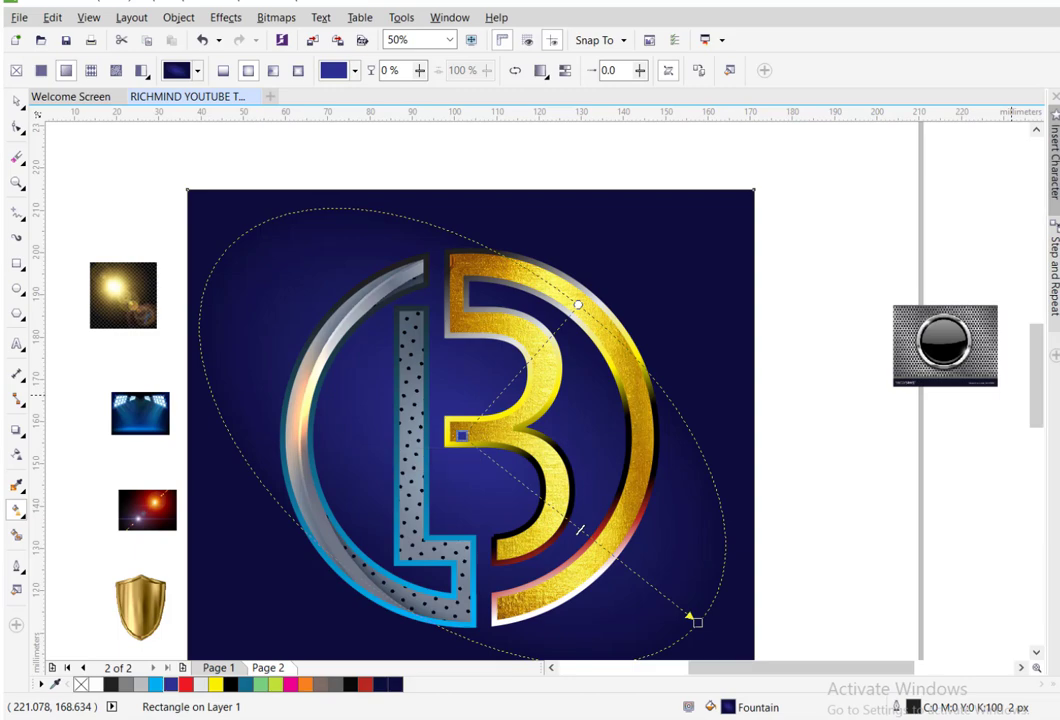
left_click(1056, 318)
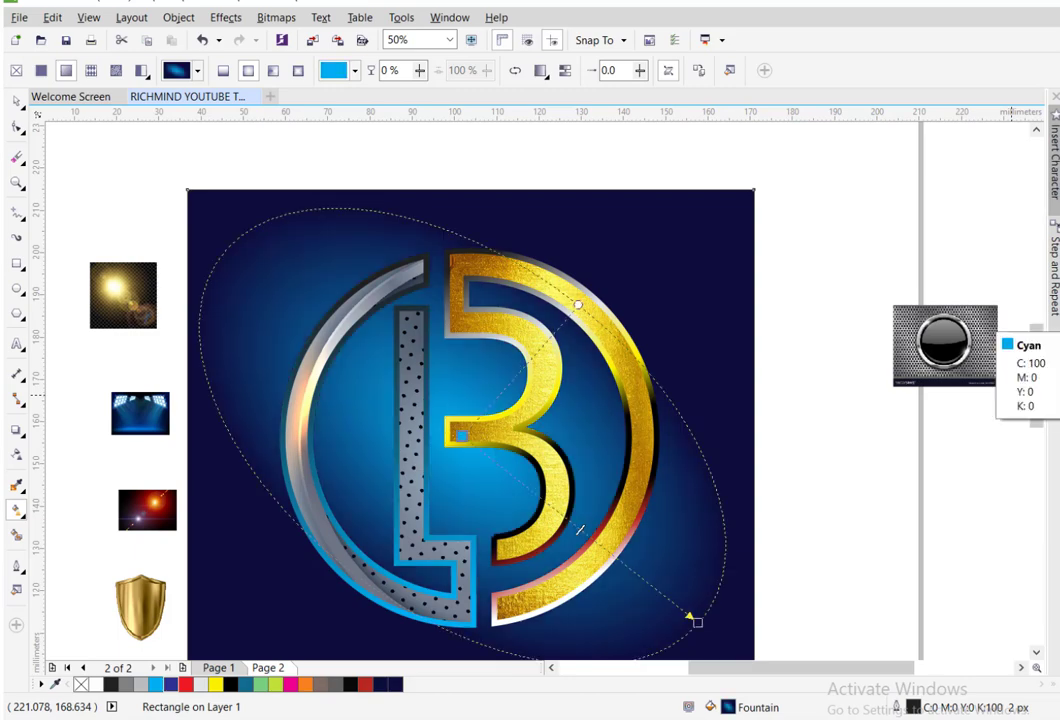
left_click(1056, 318)
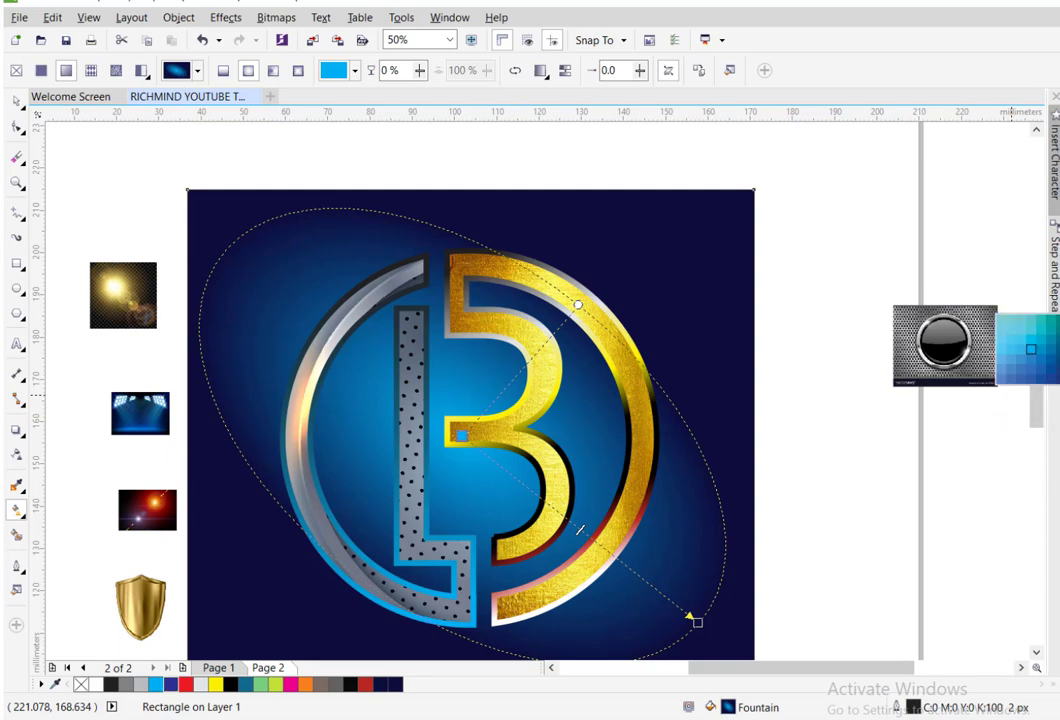
left_click_drag(1052, 385, 1052, 385)
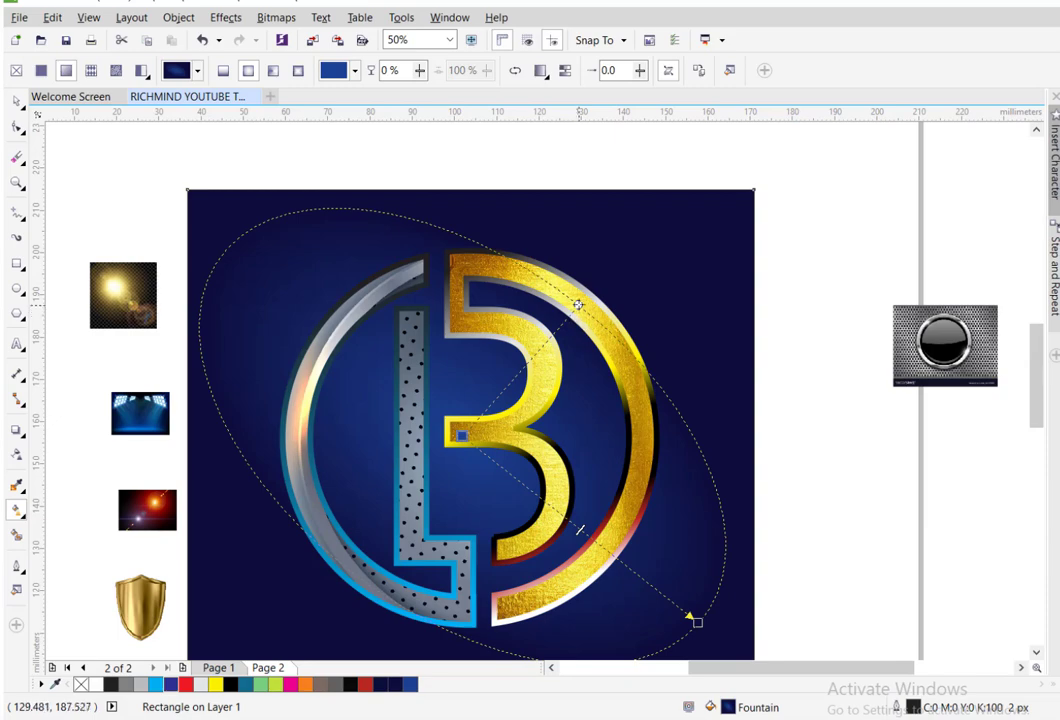
left_click_drag(578, 303, 586, 260)
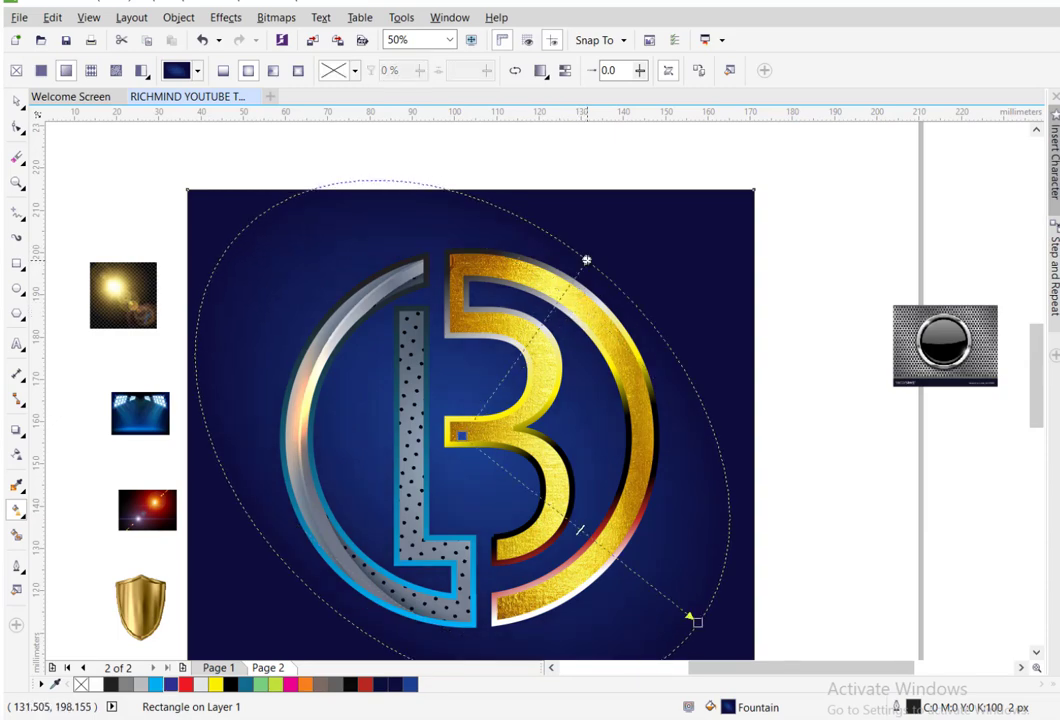
Set the background gradient's outer node to a darker navy, C88 M81 Y47 K74, and deselect the rectangle
left_click(697, 622)
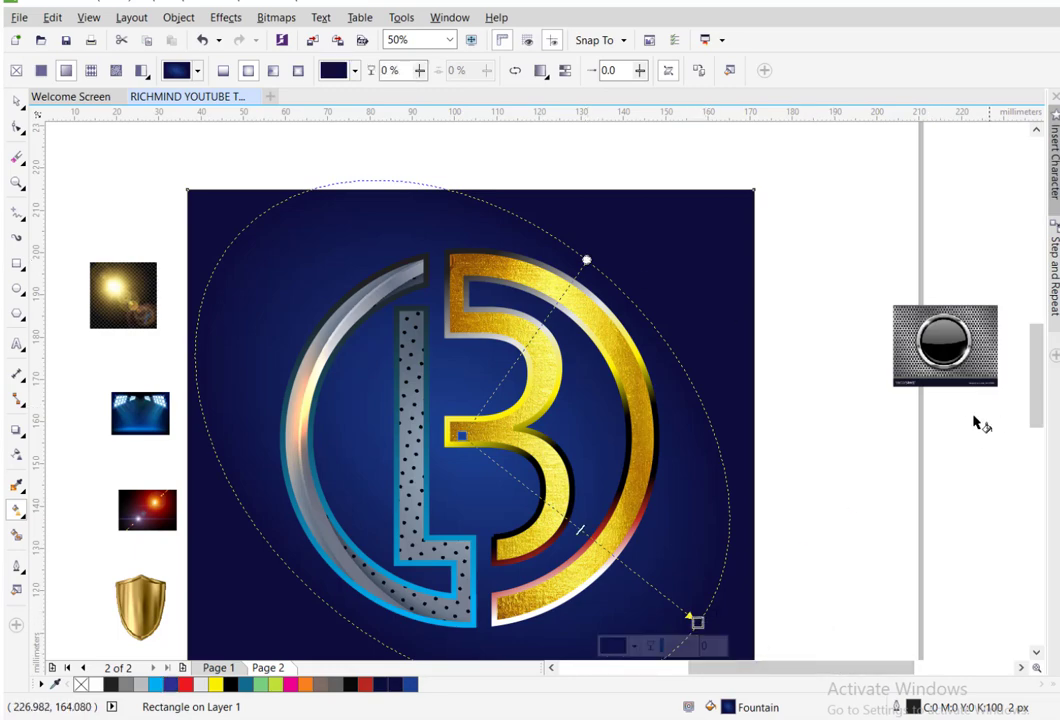
left_click(635, 646)
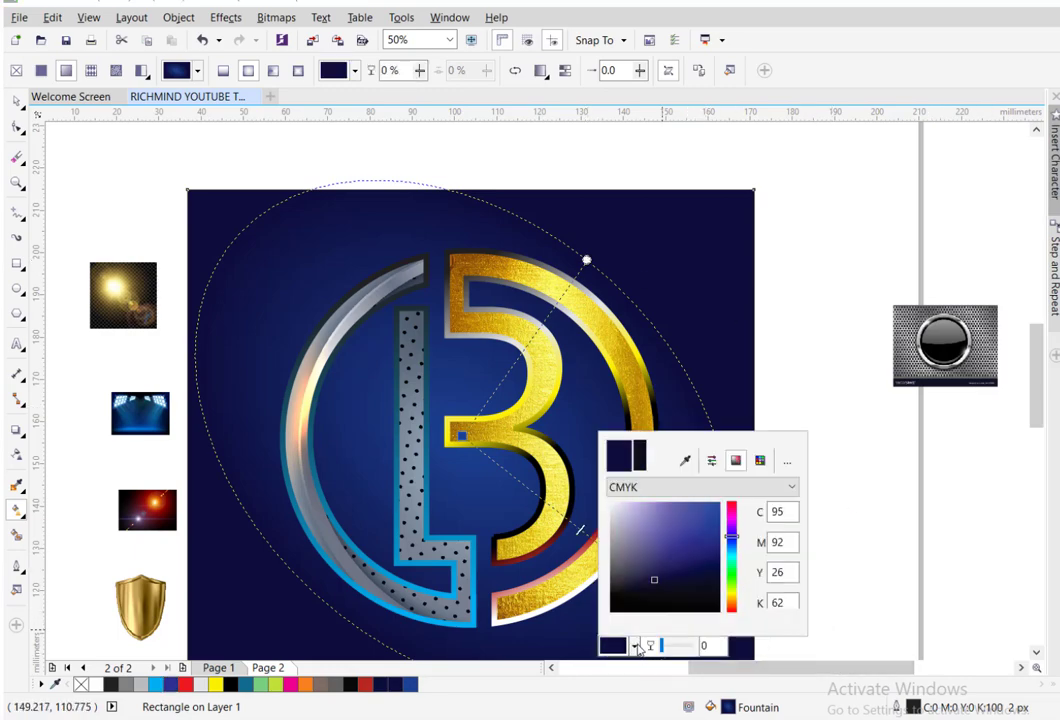
left_click(706, 581)
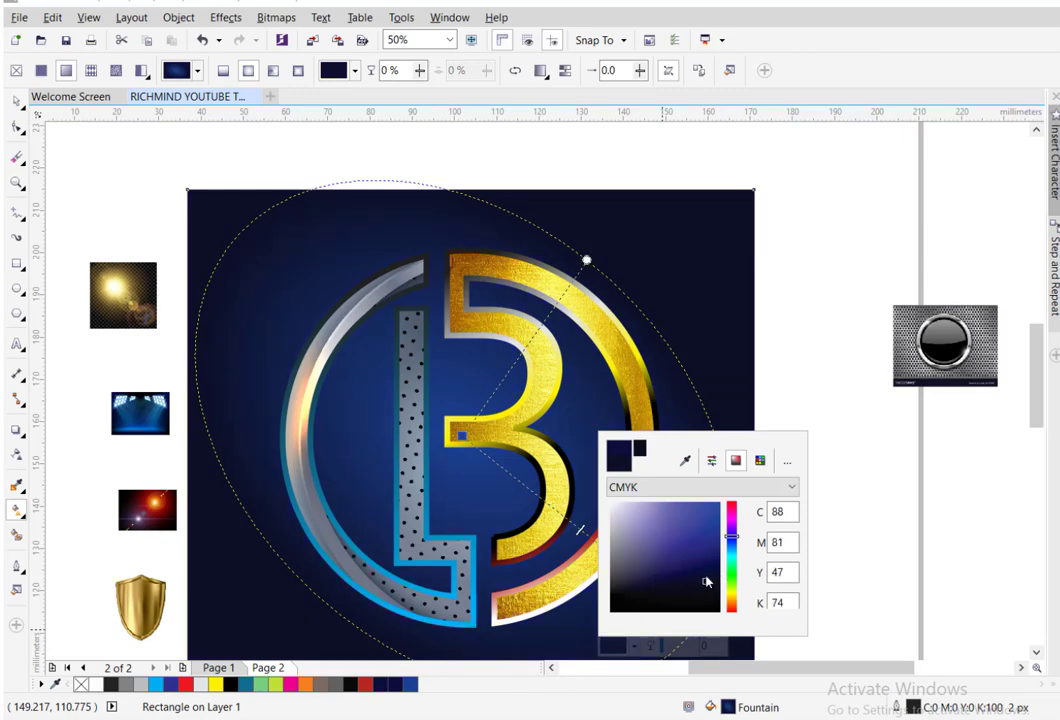
left_click(752, 376)
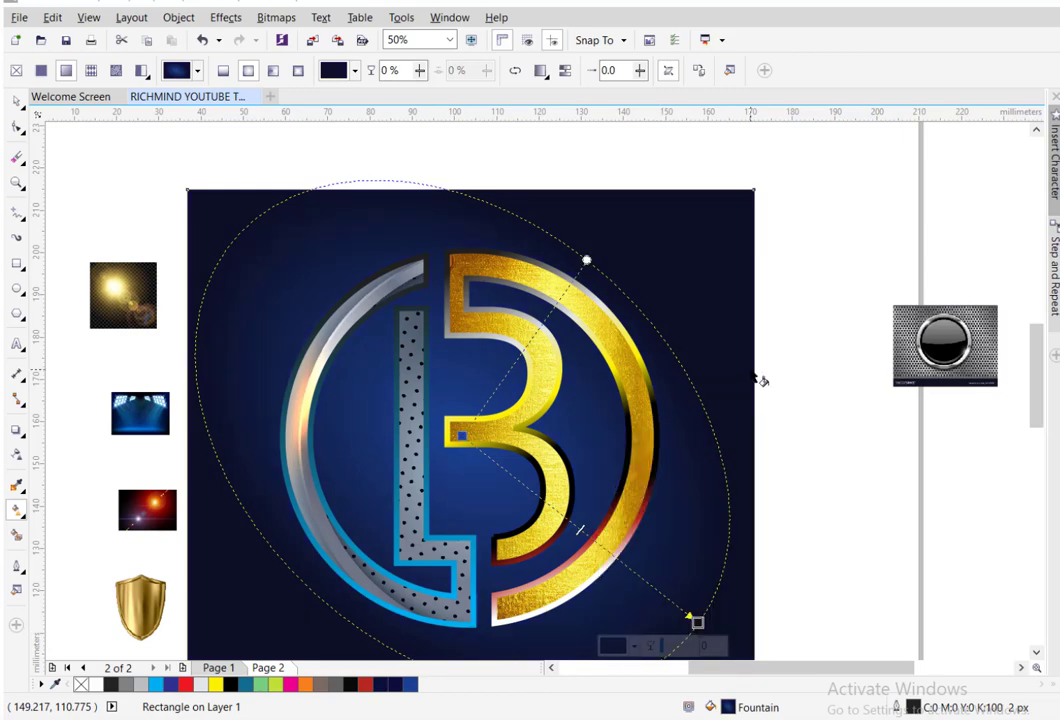
left_click(18, 102)
left_click(804, 344)
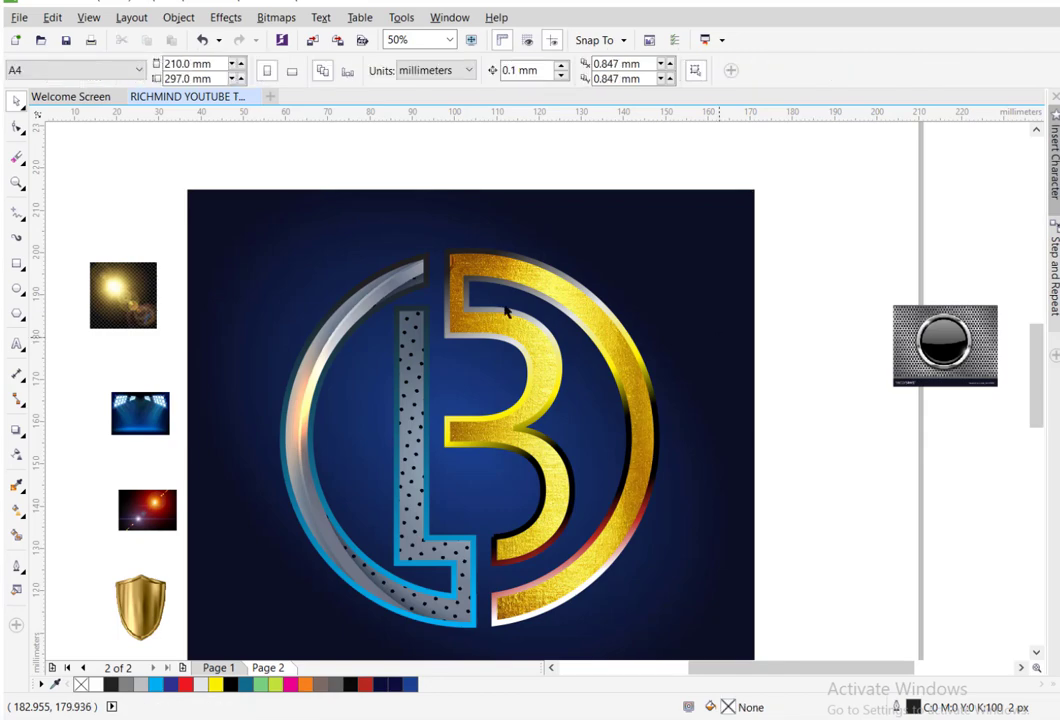
Apply the Small Glow drop shadow preset to the gold B half's outline and set the shadow colour to black
left_click(531, 272)
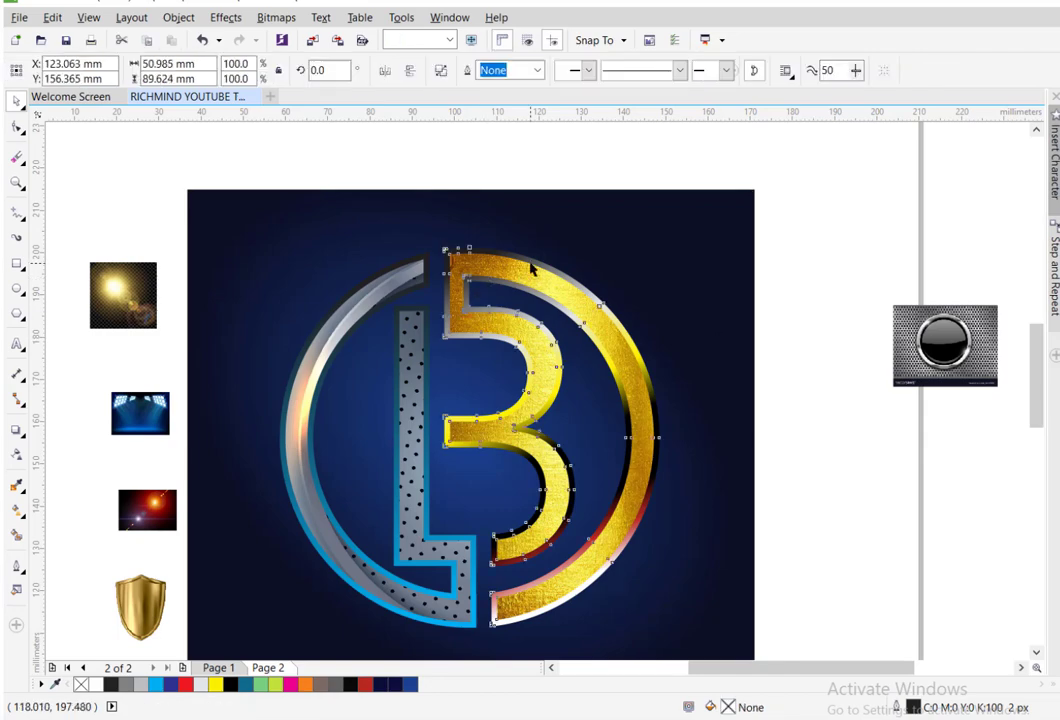
left_click(22, 436)
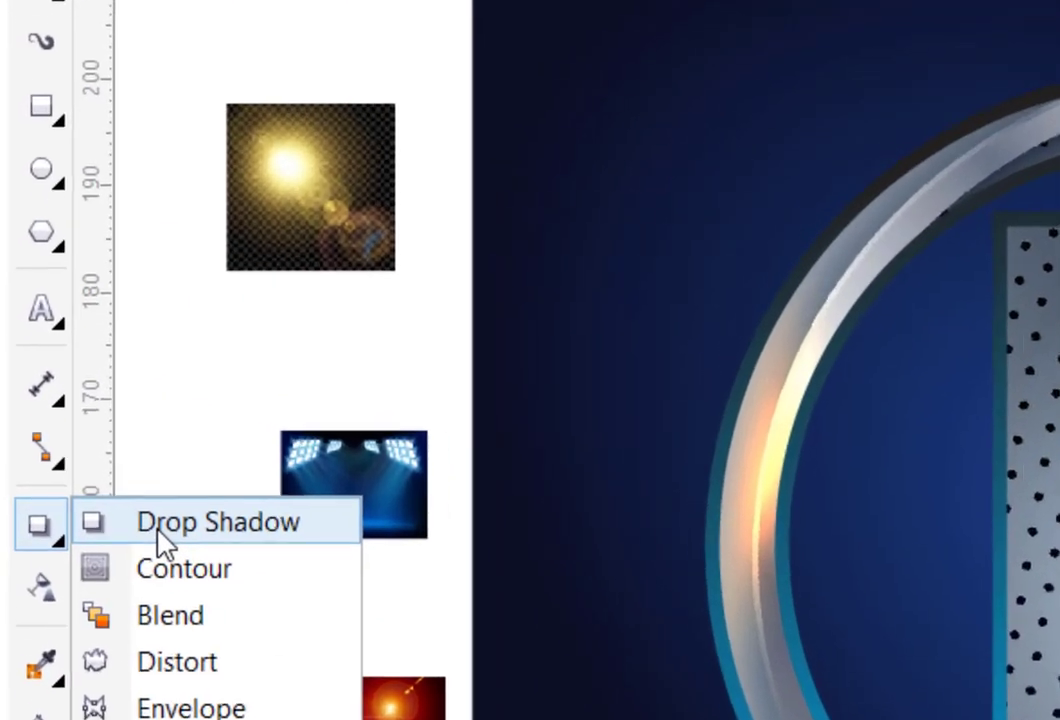
left_click(64, 434)
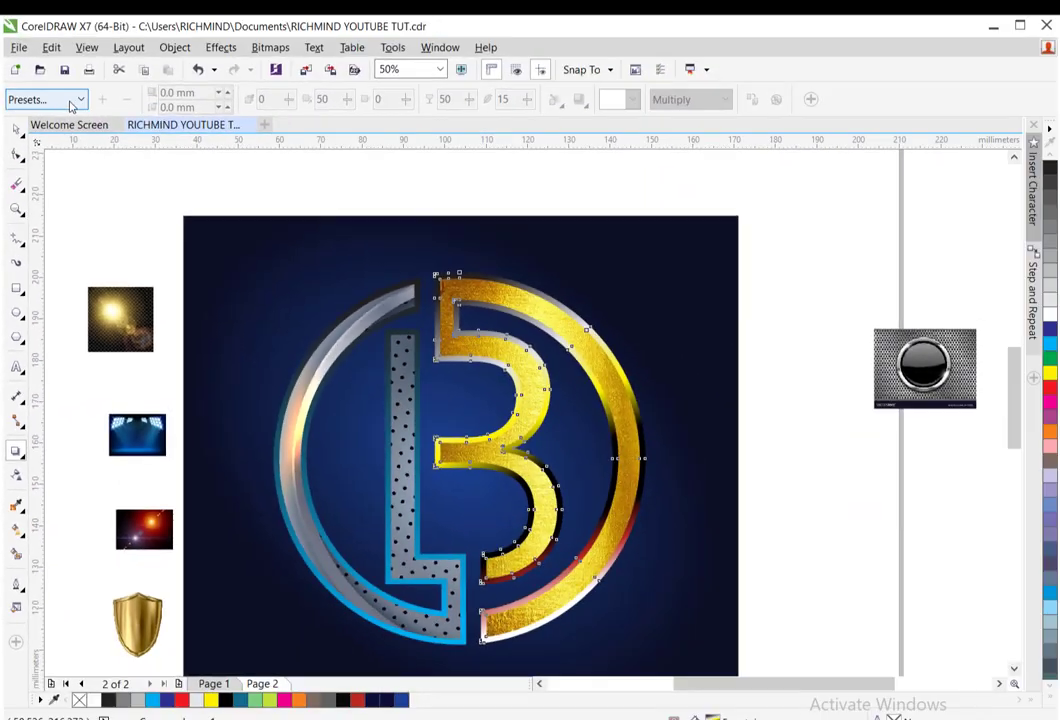
left_click(72, 101)
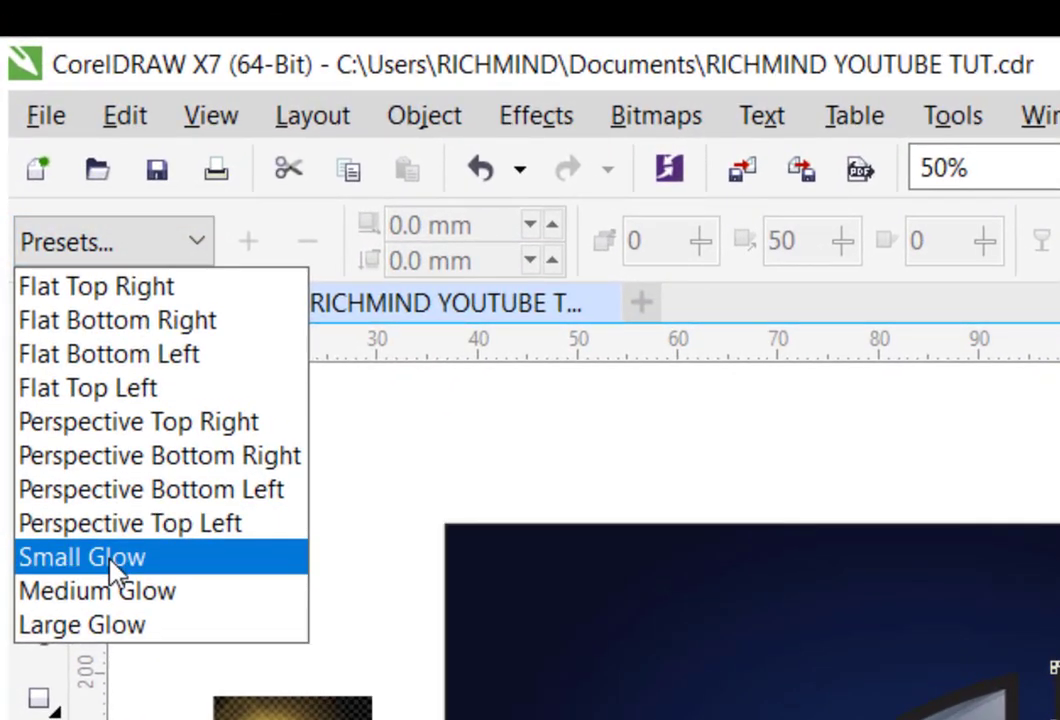
left_click(42, 288)
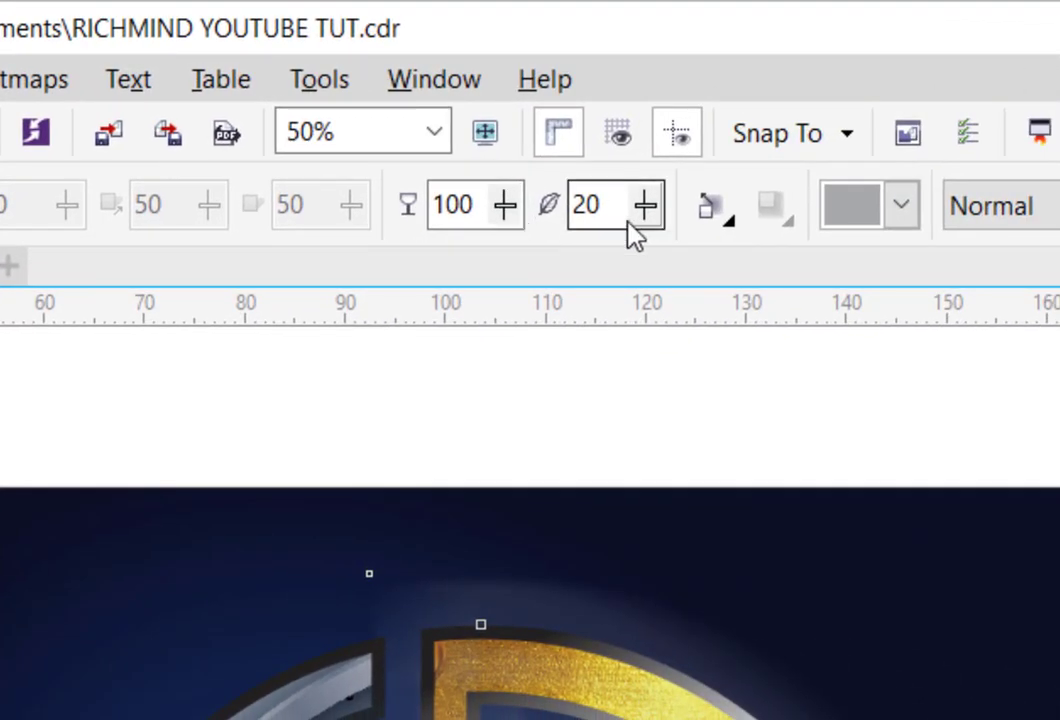
left_click(852, 213)
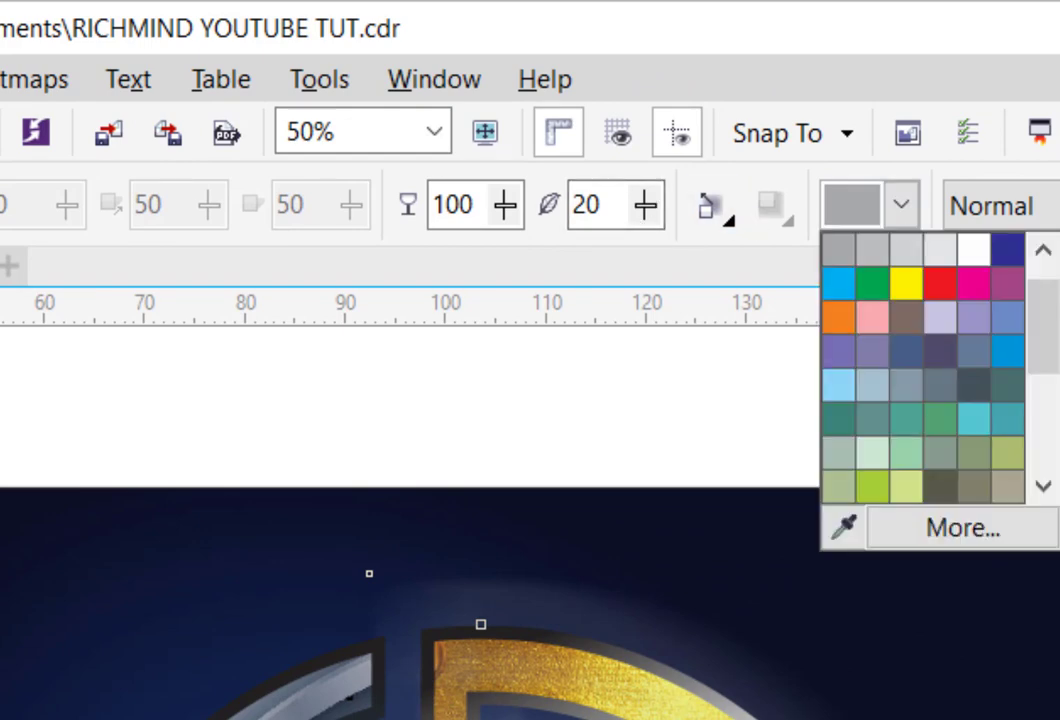
left_click_drag(1050, 340, 1034, 485)
left_click(943, 488)
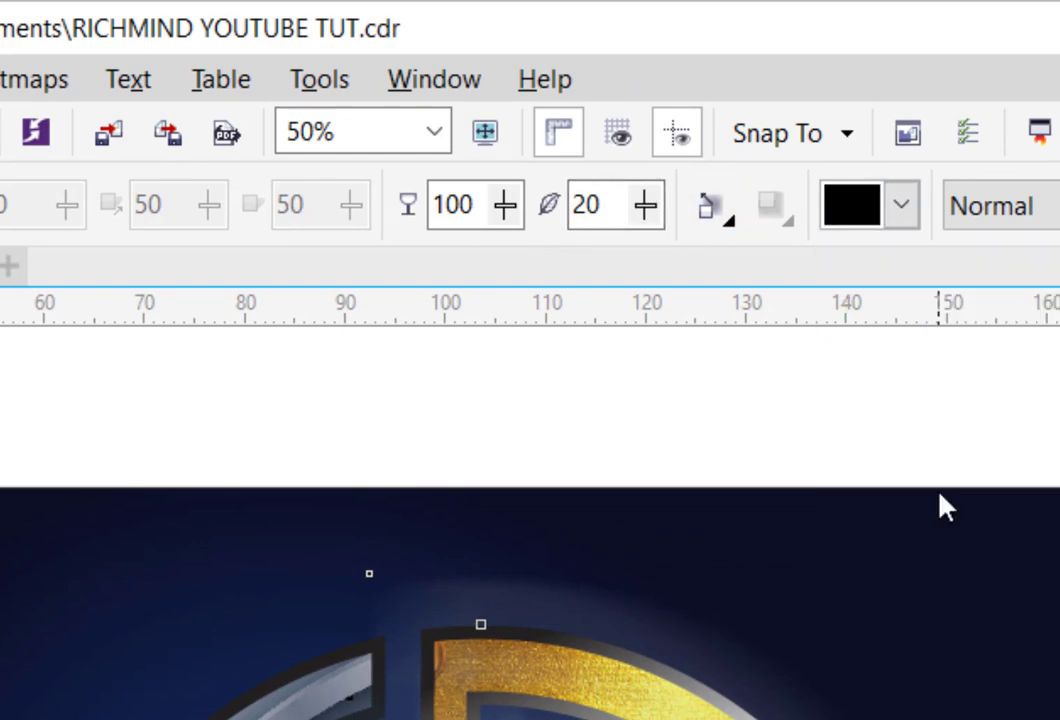
Set the B half's shadow feathering direction to Outside and reduce its feathering to 3, keeping the opacity at 100
left_click_drag(648, 205, 636, 215)
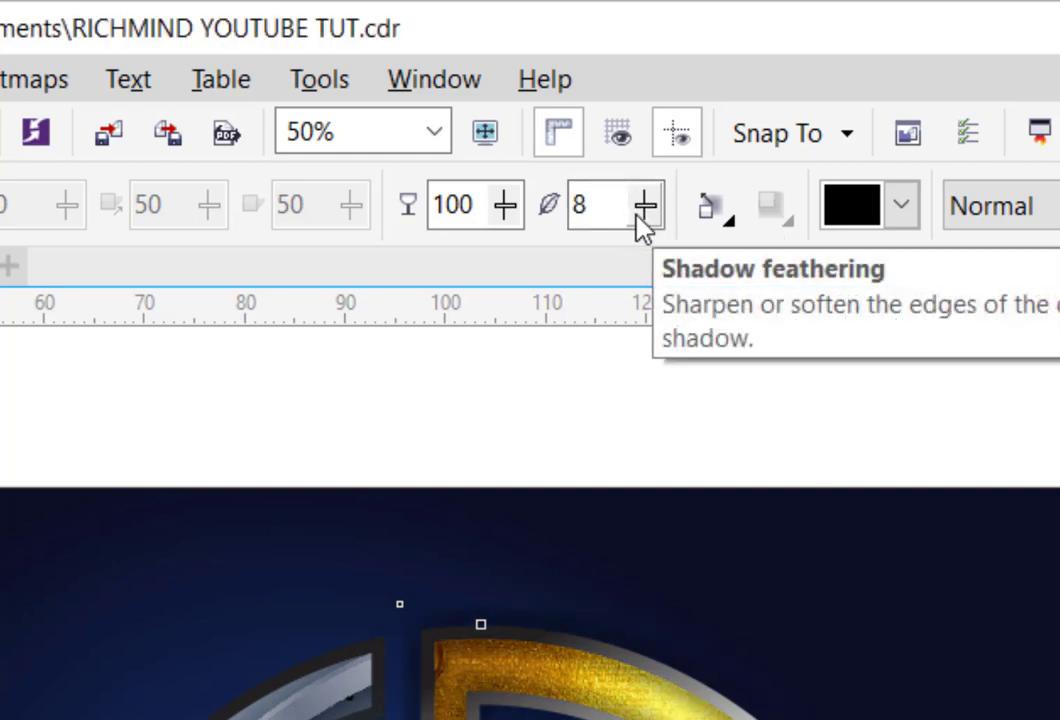
left_click(506, 210)
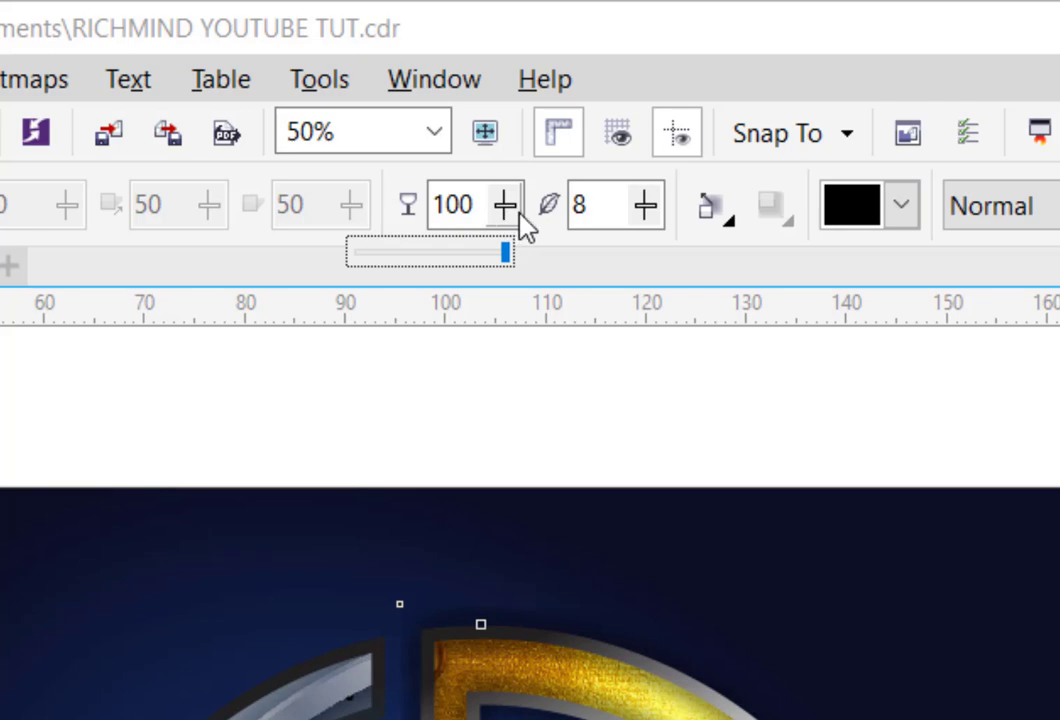
left_click(640, 212)
left_click_drag(638, 218, 632, 220)
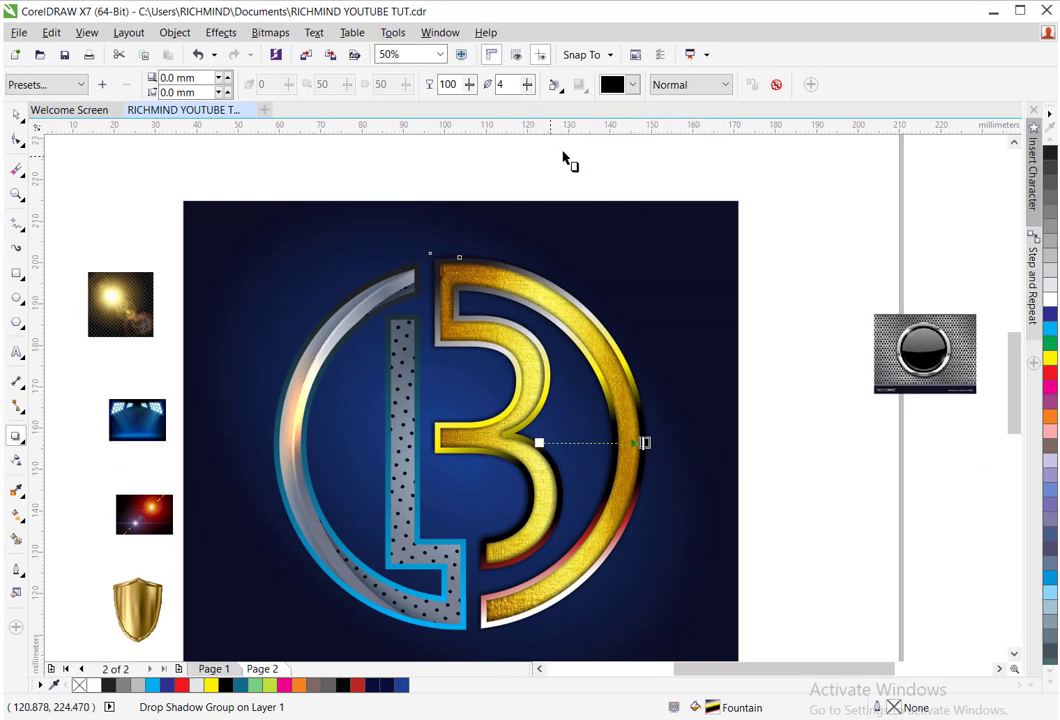
left_click(559, 89)
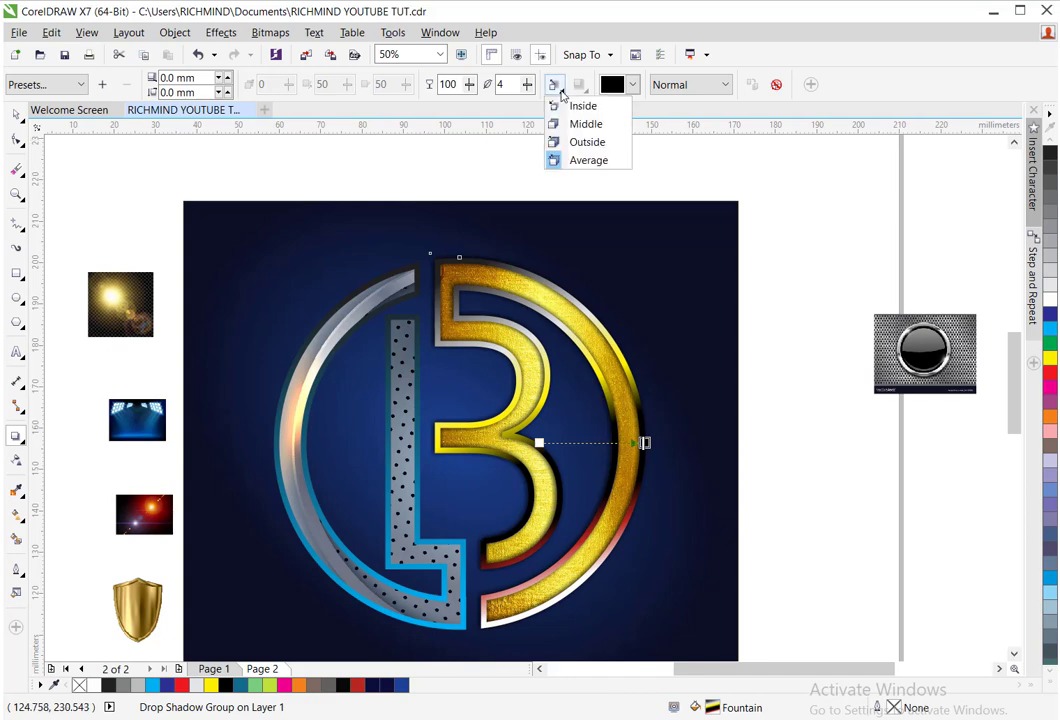
left_click(586, 142)
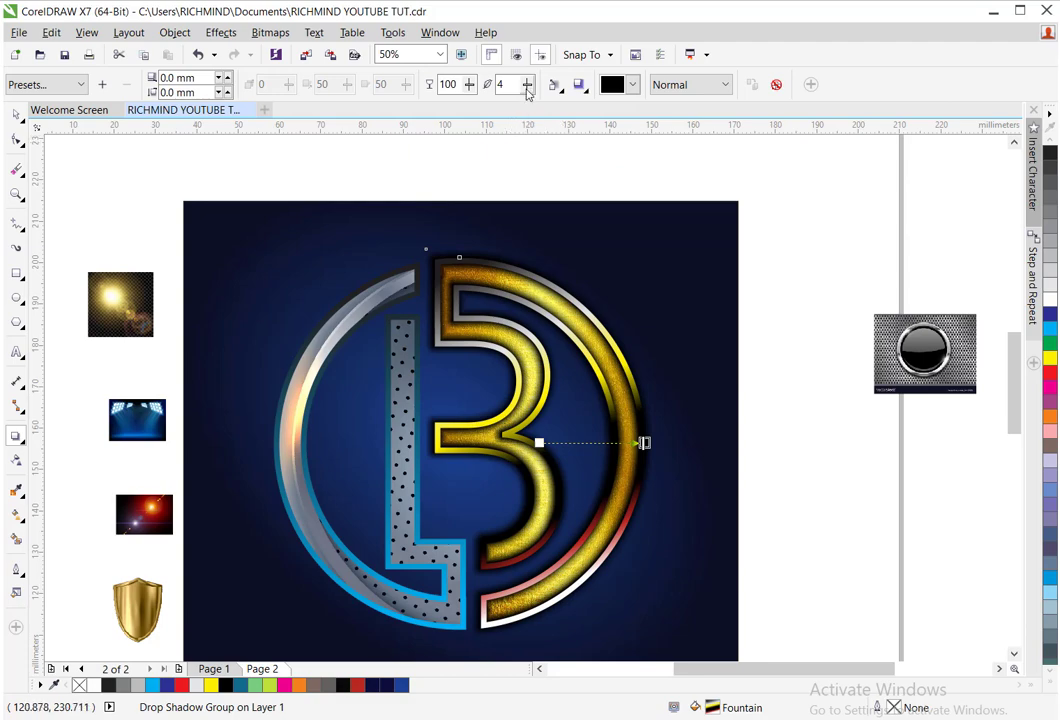
type("3")
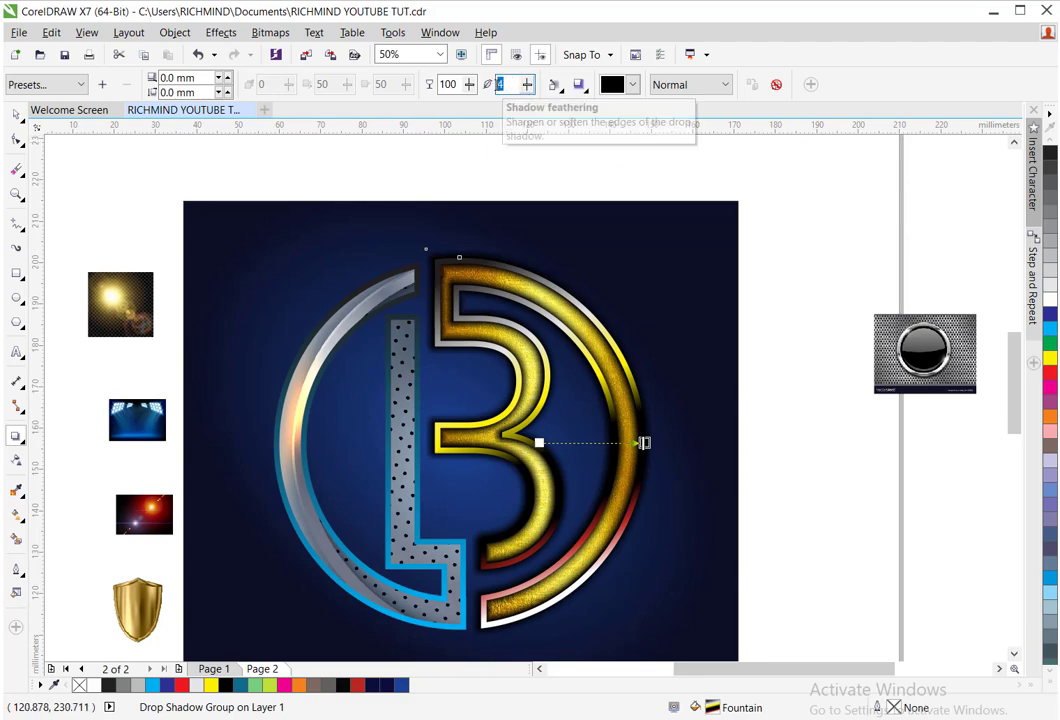
key("Return")
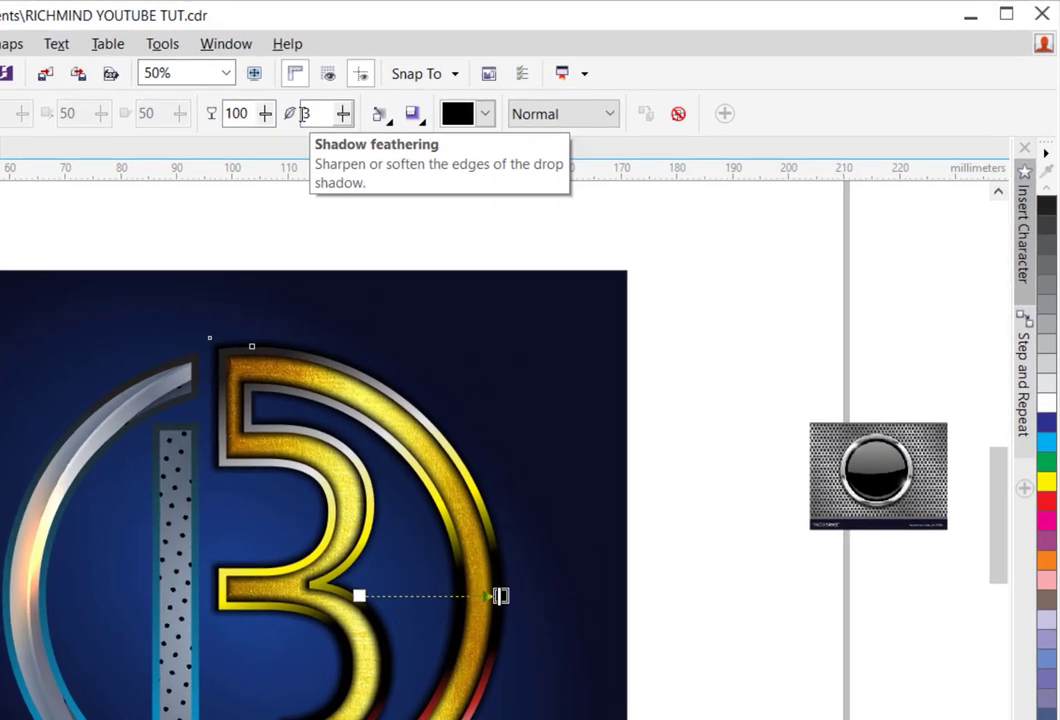
Apply the Small Glow drop shadow preset to the silver L half's blue outline and set the shadow colour to black
left_click(99, 407)
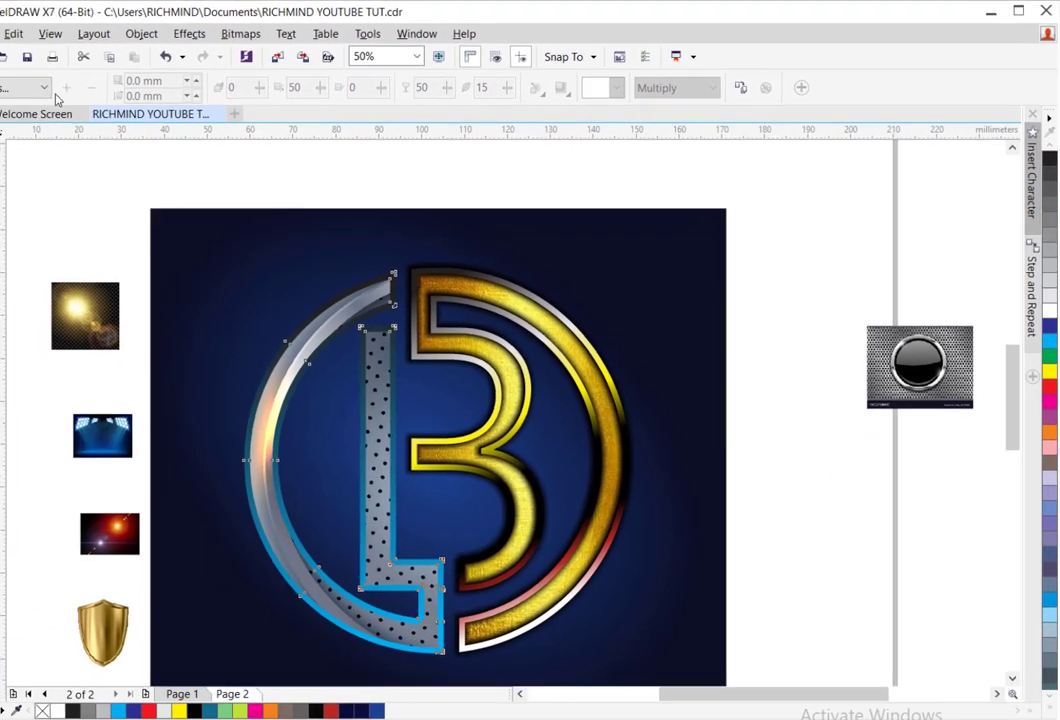
left_click(45, 84)
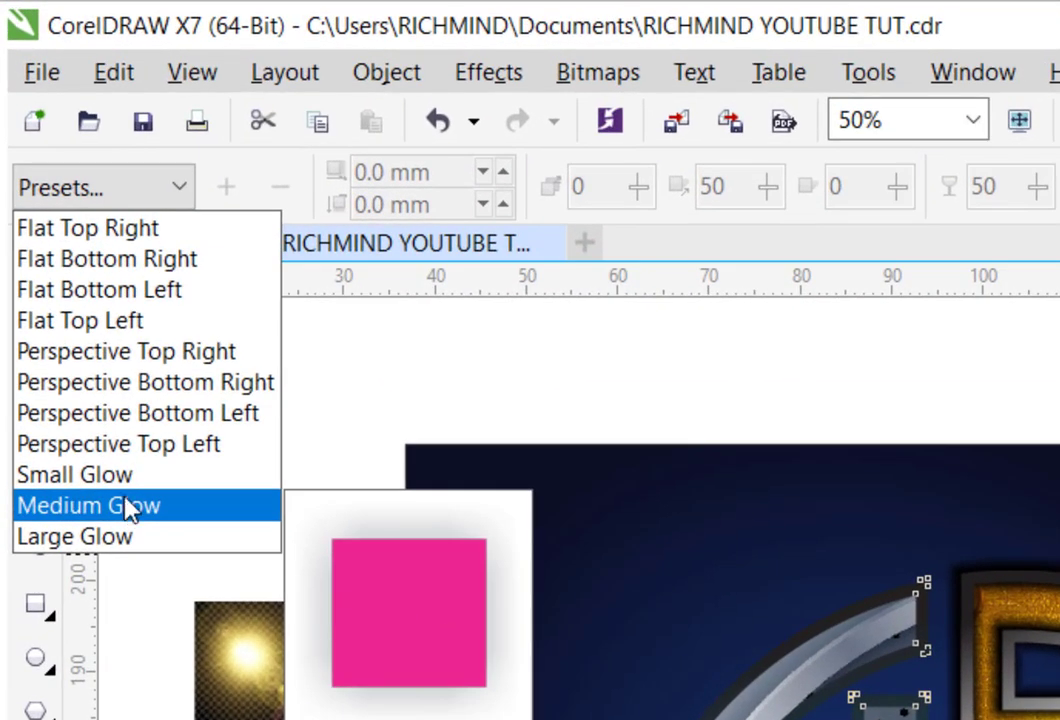
left_click(95, 476)
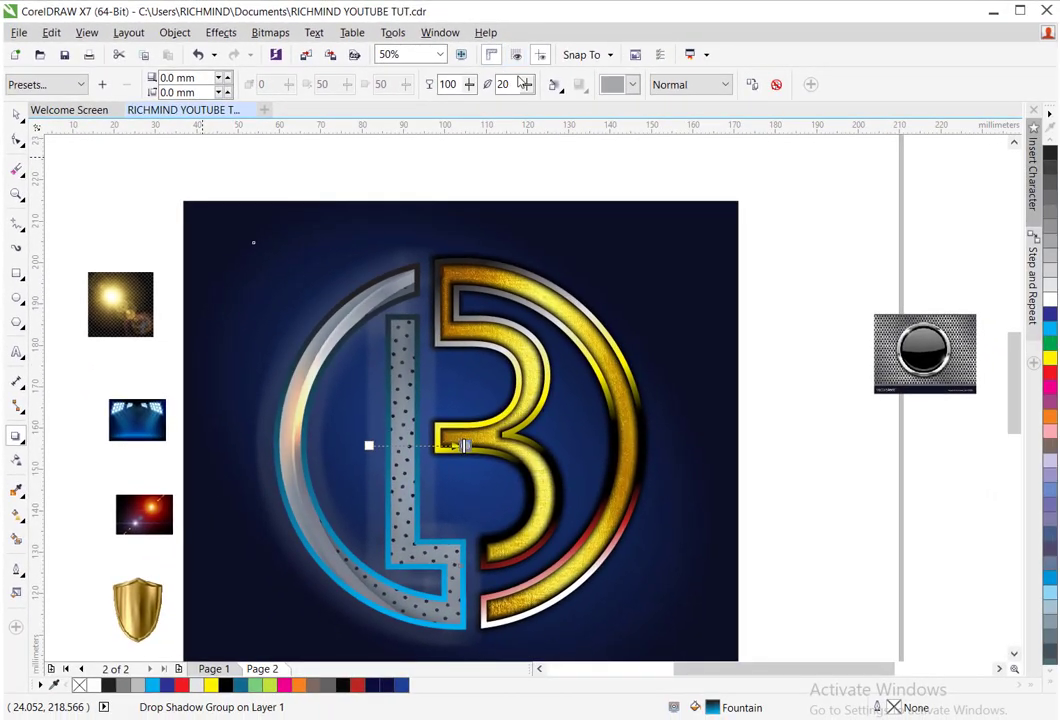
left_click(631, 84)
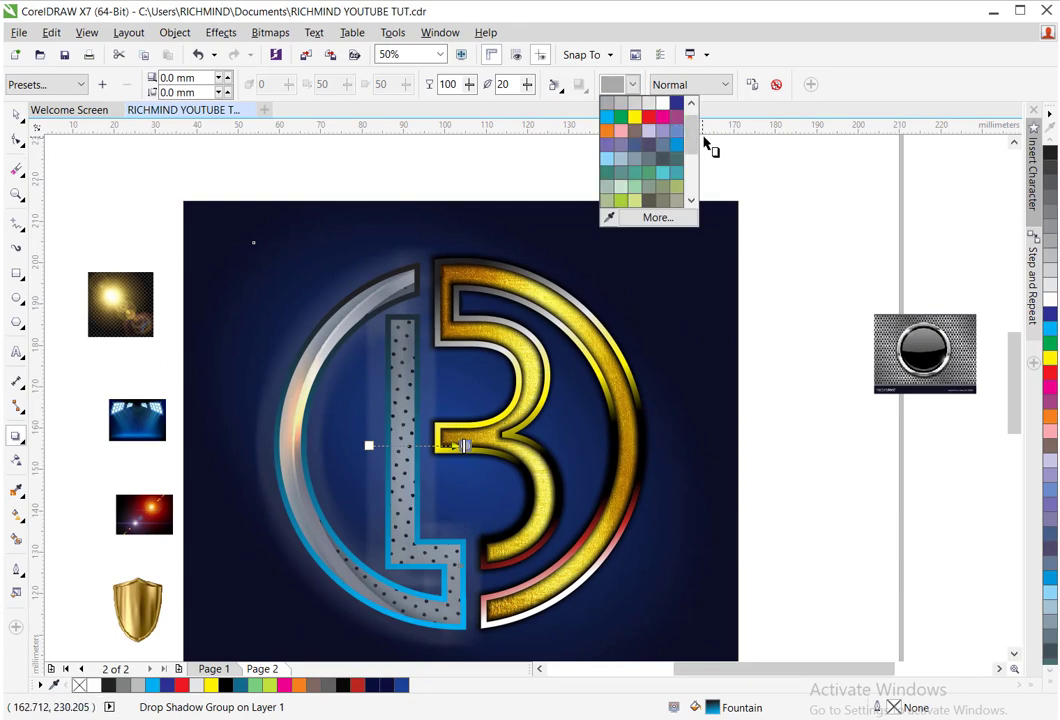
left_click_drag(691, 136, 689, 194)
left_click(650, 201)
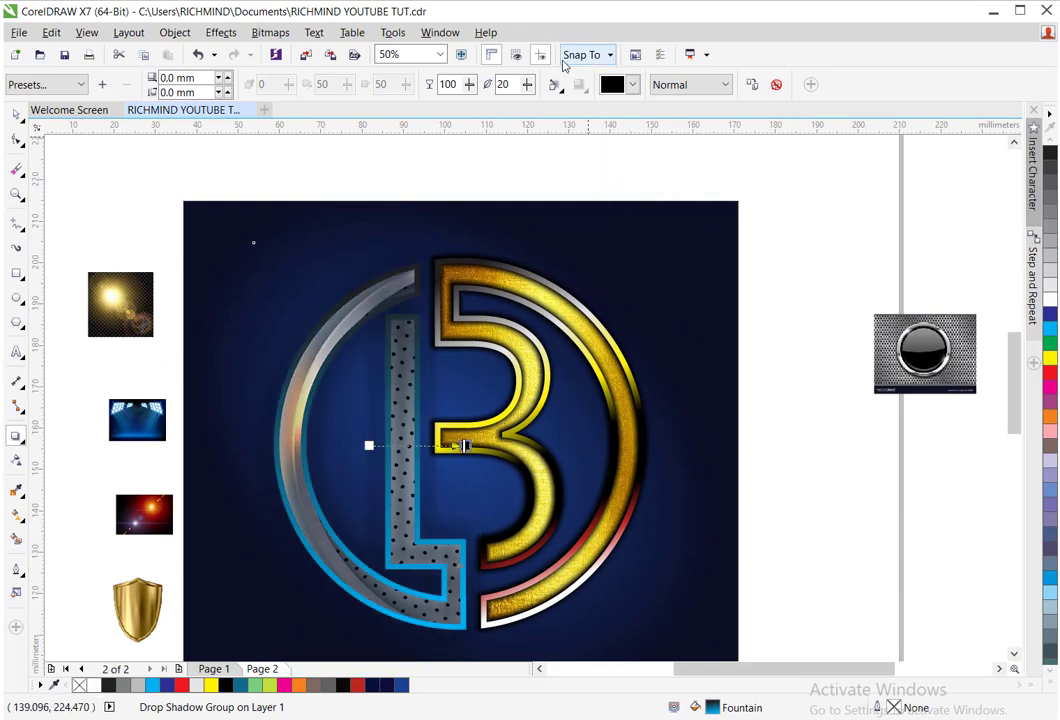
Reduce the L half's shadow feathering to 3 and set its feathering direction to Outside
left_click_drag(526, 87, 517, 86)
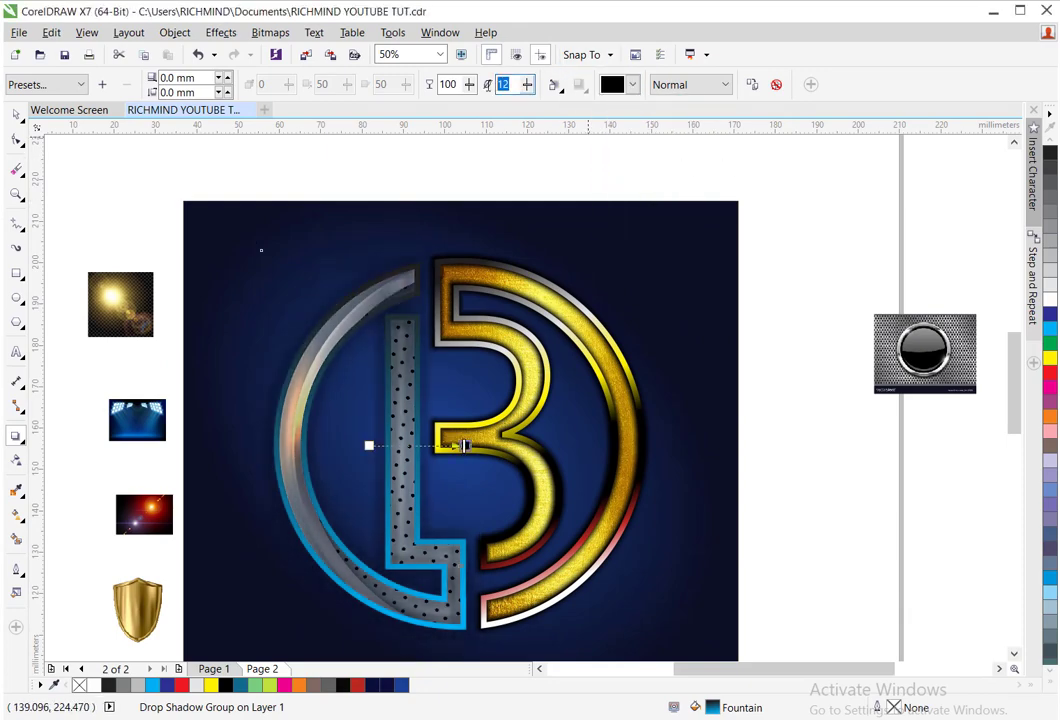
type("4")
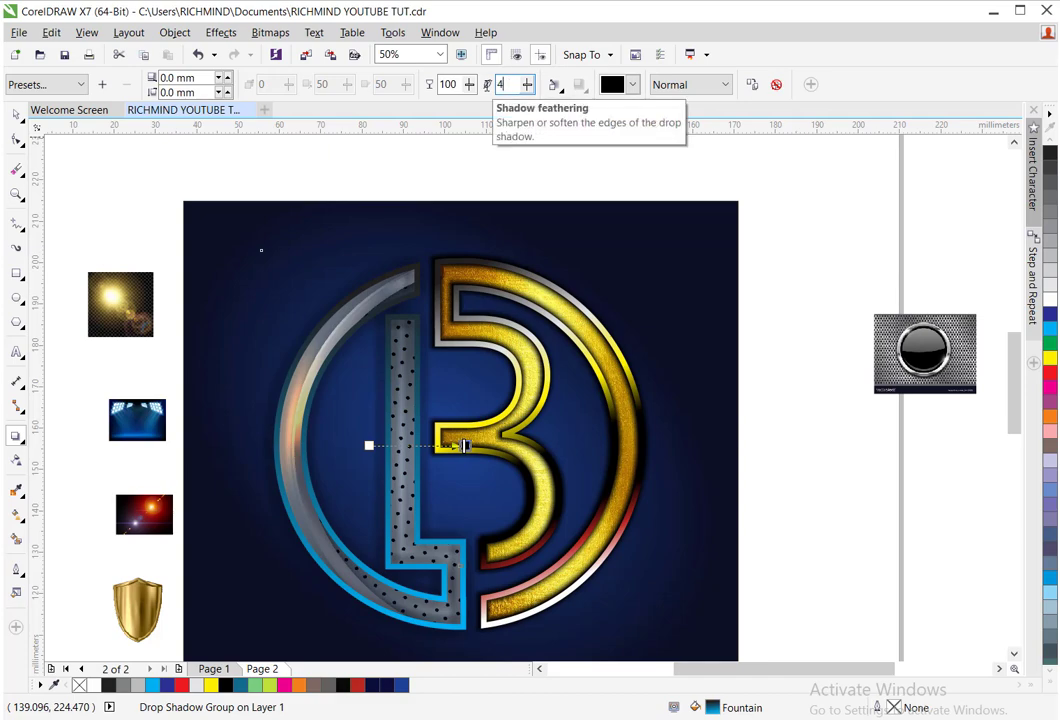
type("3")
key("BackSpace")
key("BackSpace")
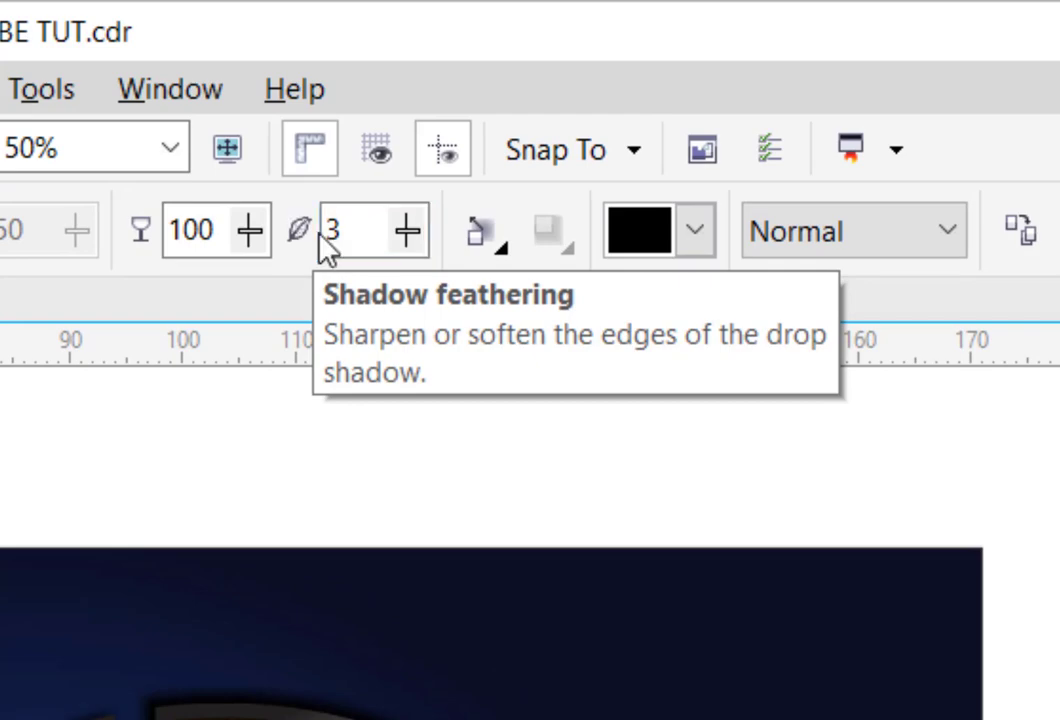
left_click(502, 266)
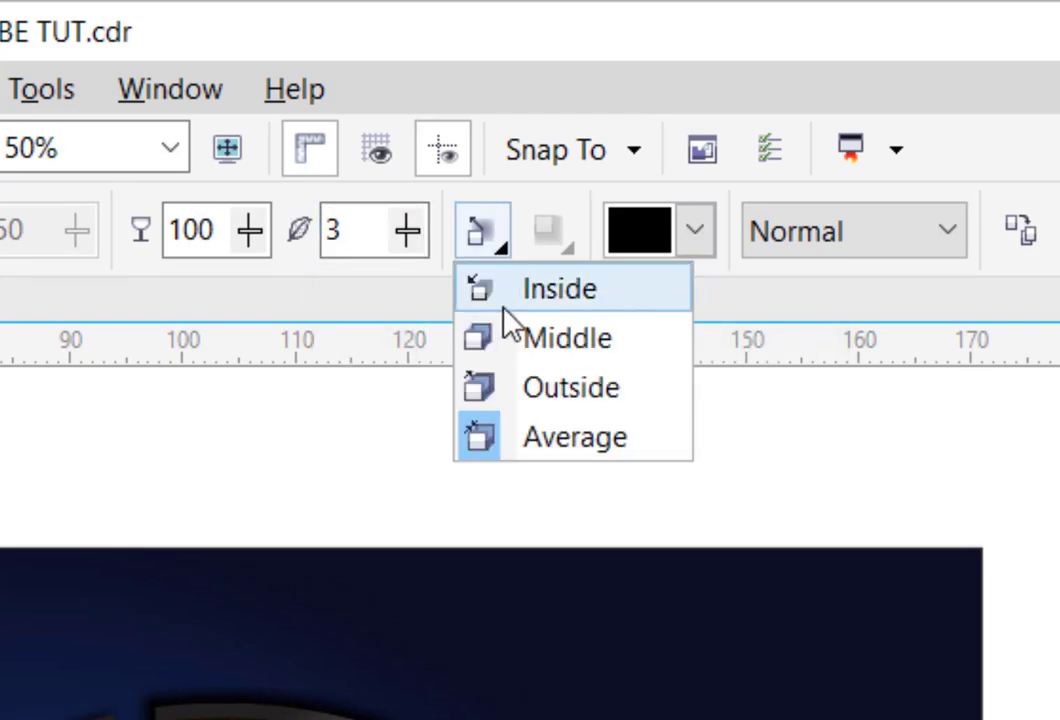
left_click(504, 391)
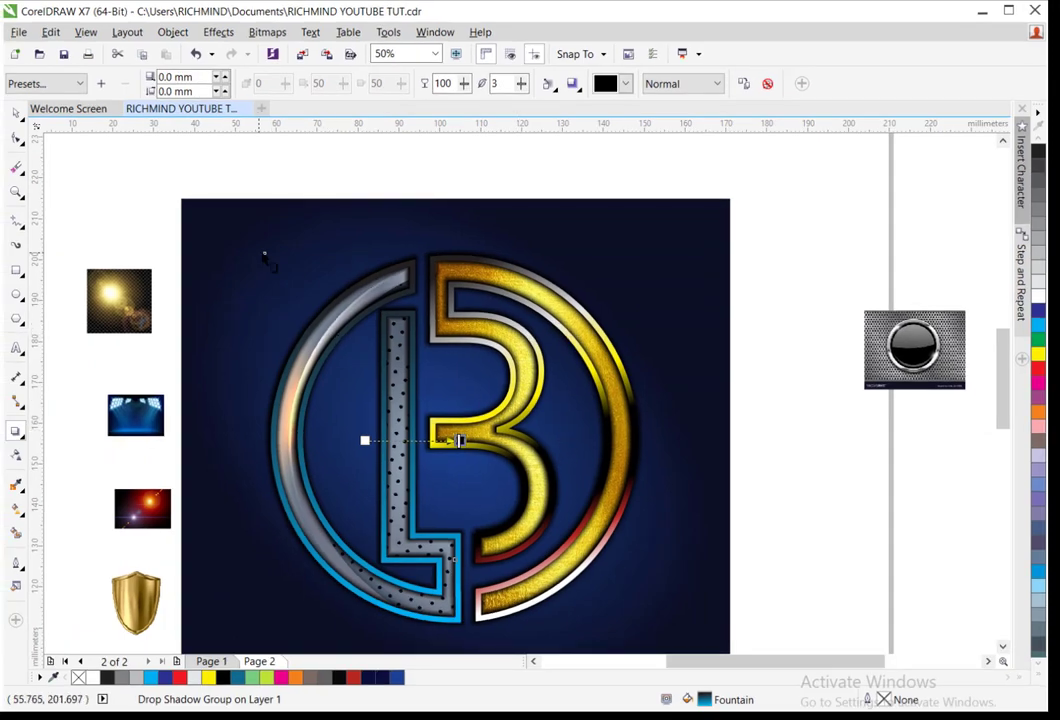
left_click(265, 258)
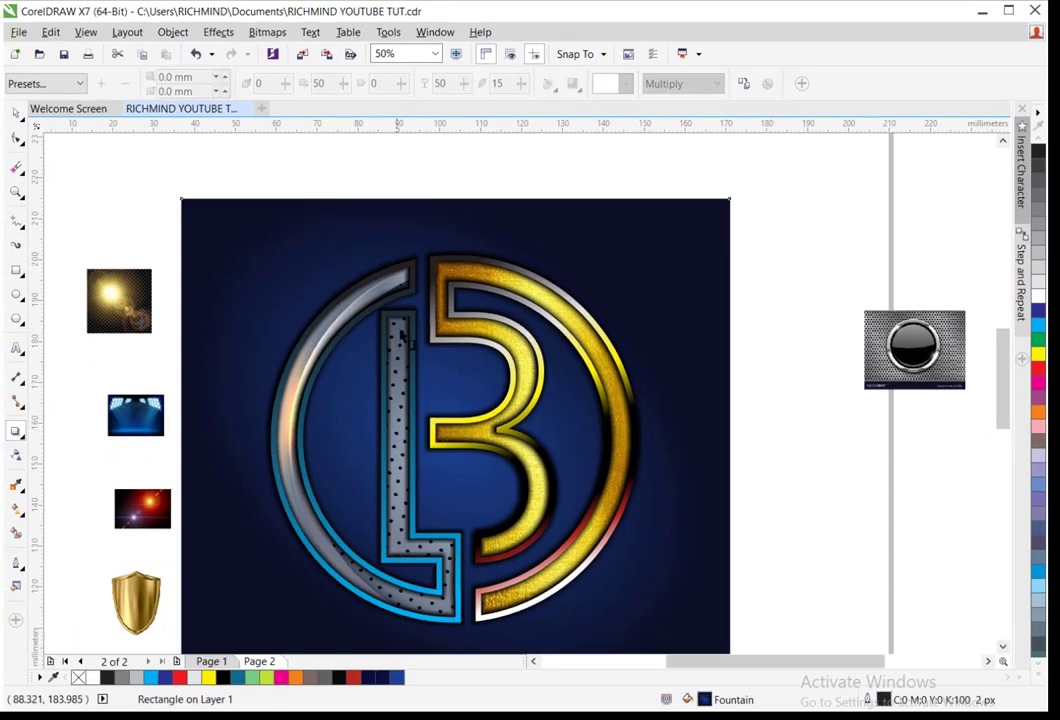
Place the red beam light image over the logo, enlarged to about 118 x 83 mm and aligned with the background's upper-left corner
left_click(15, 115)
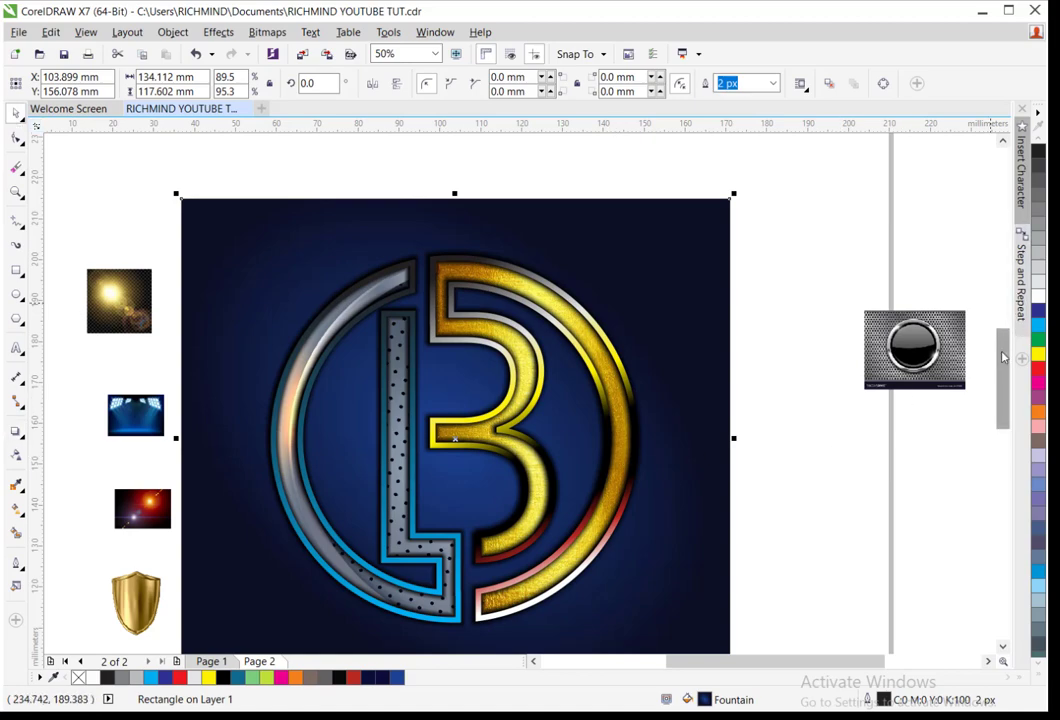
scroll(1003, 357, "down", 2)
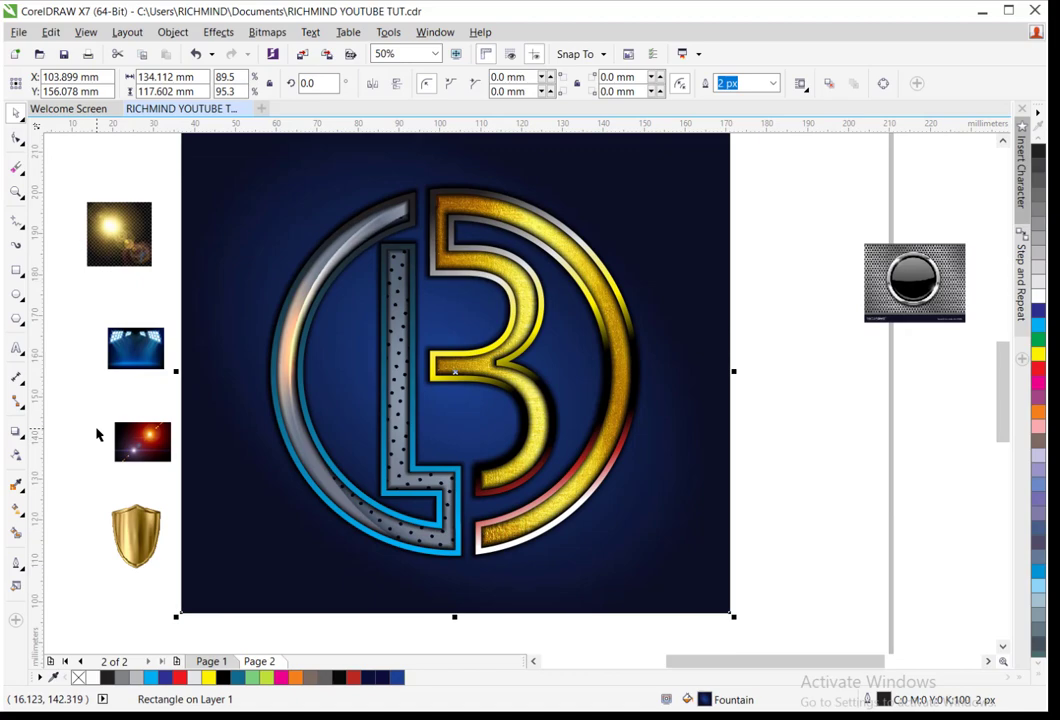
left_click_drag(149, 435, 666, 432)
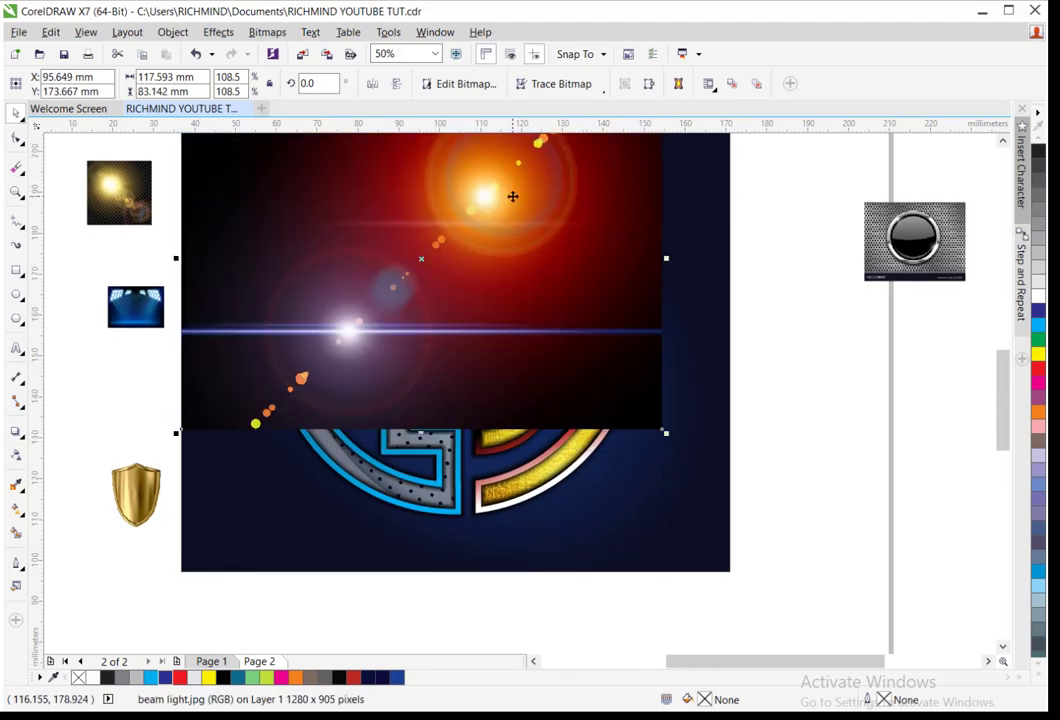
left_click(1003, 141)
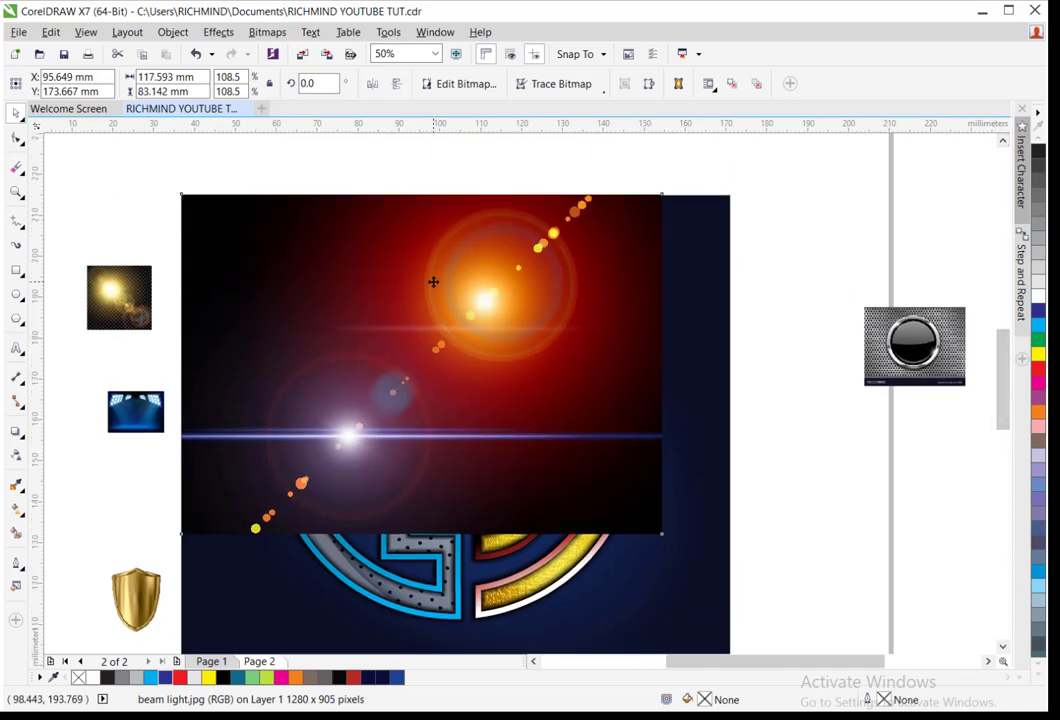
left_click_drag(433, 282, 431, 286)
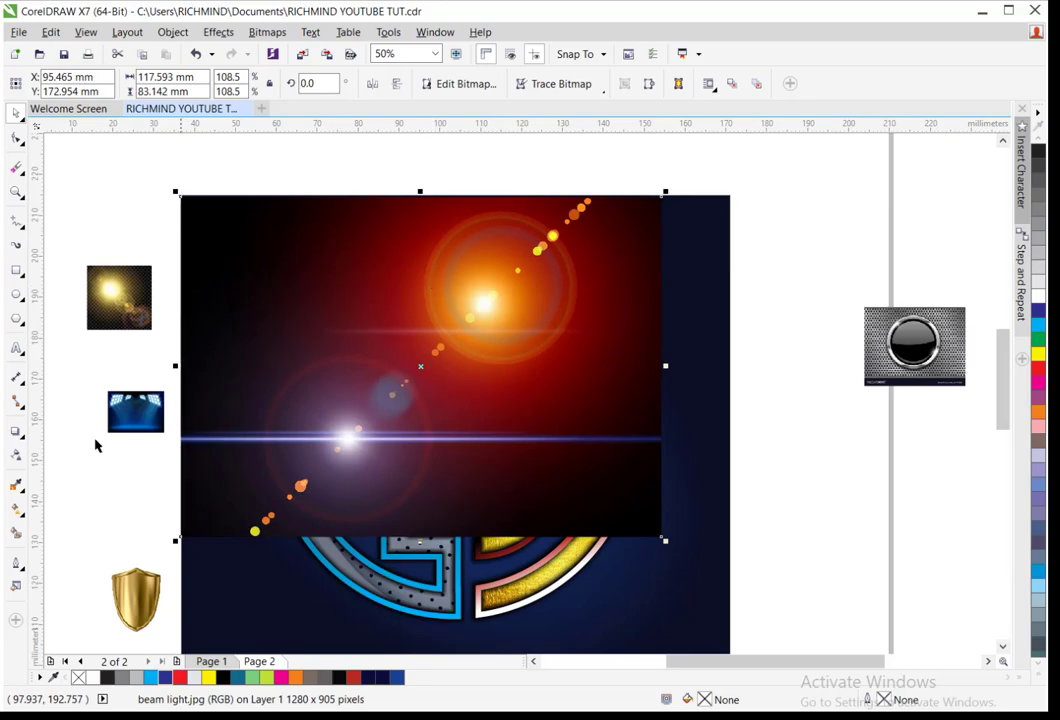
Apply the Screen transparency merge mode to the beam light image
left_click(16, 456)
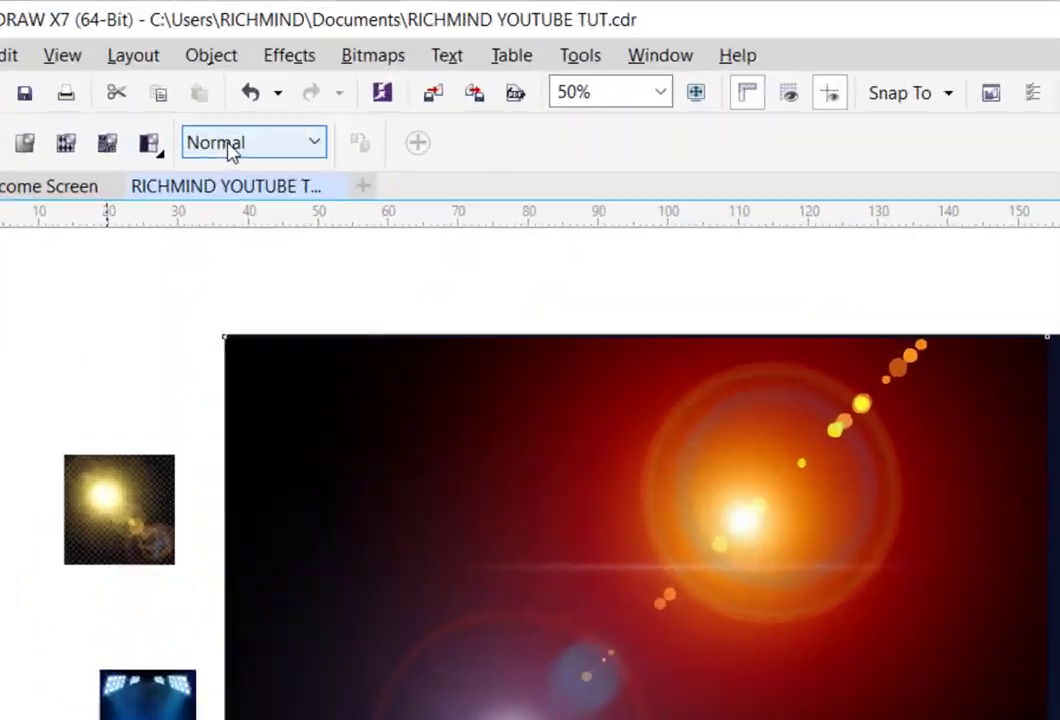
left_click(182, 47)
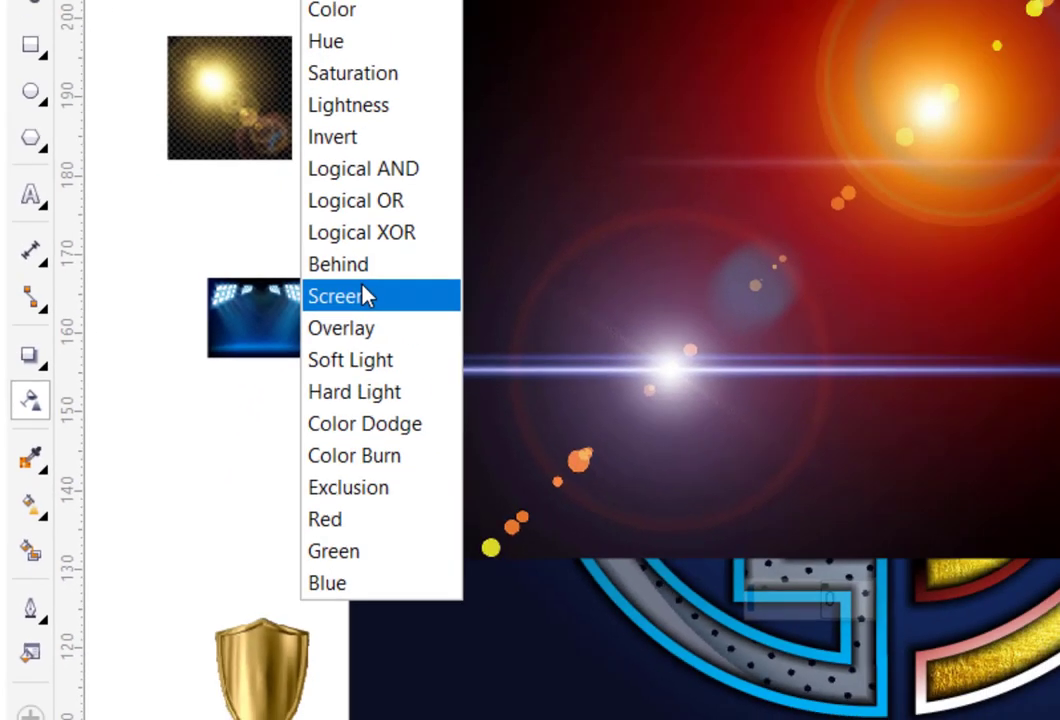
left_click(540, 180)
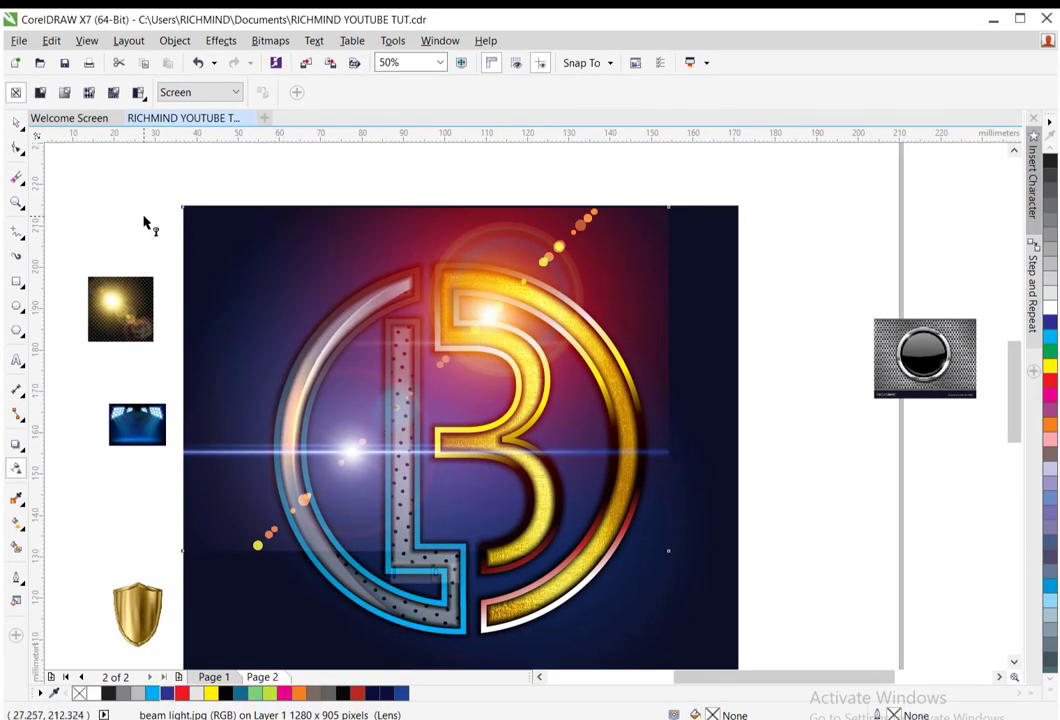
key("space")
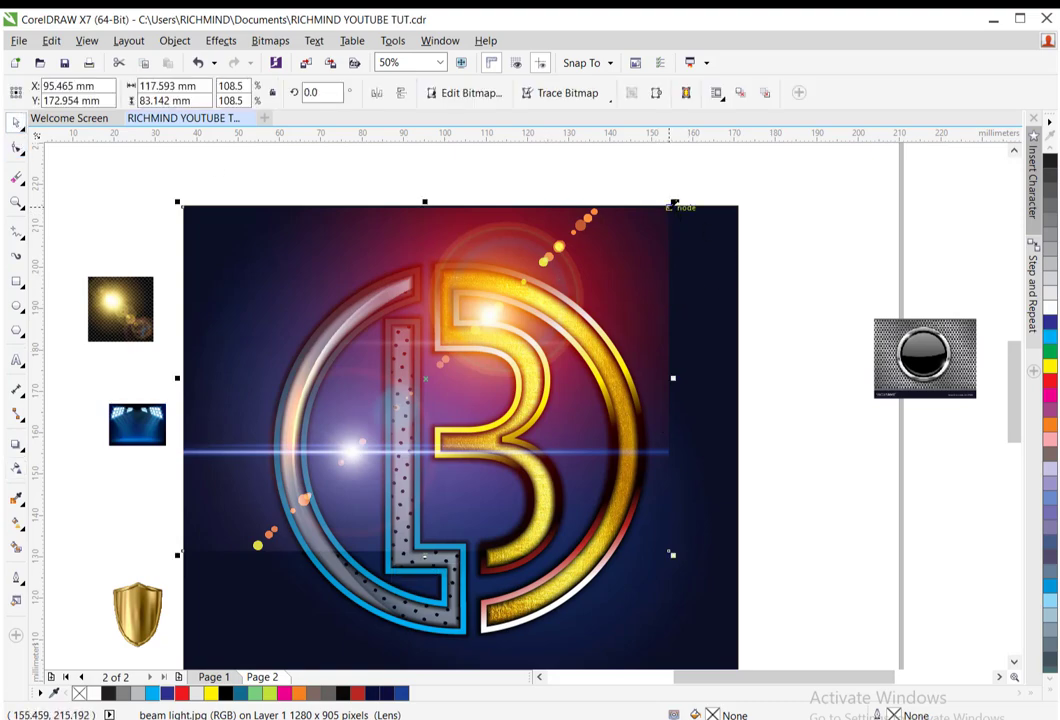
Enlarge the beam light image to about 134 x 95 mm so it spans the background's full width, and deselect it
left_click_drag(673, 204, 720, 197)
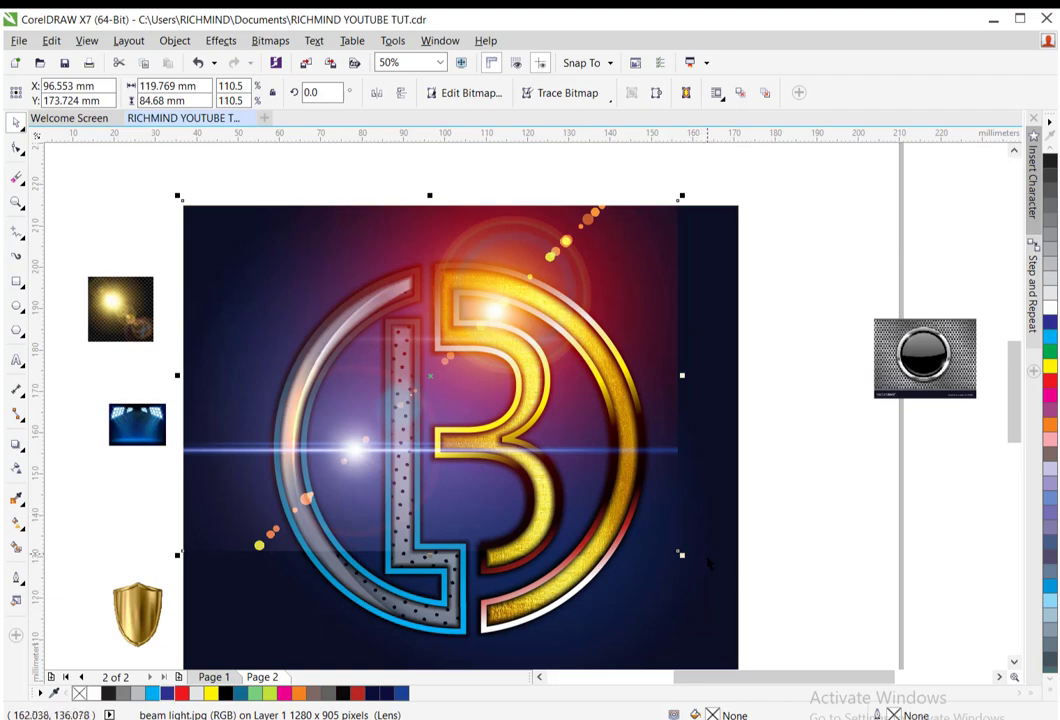
left_click_drag(680, 553, 741, 597)
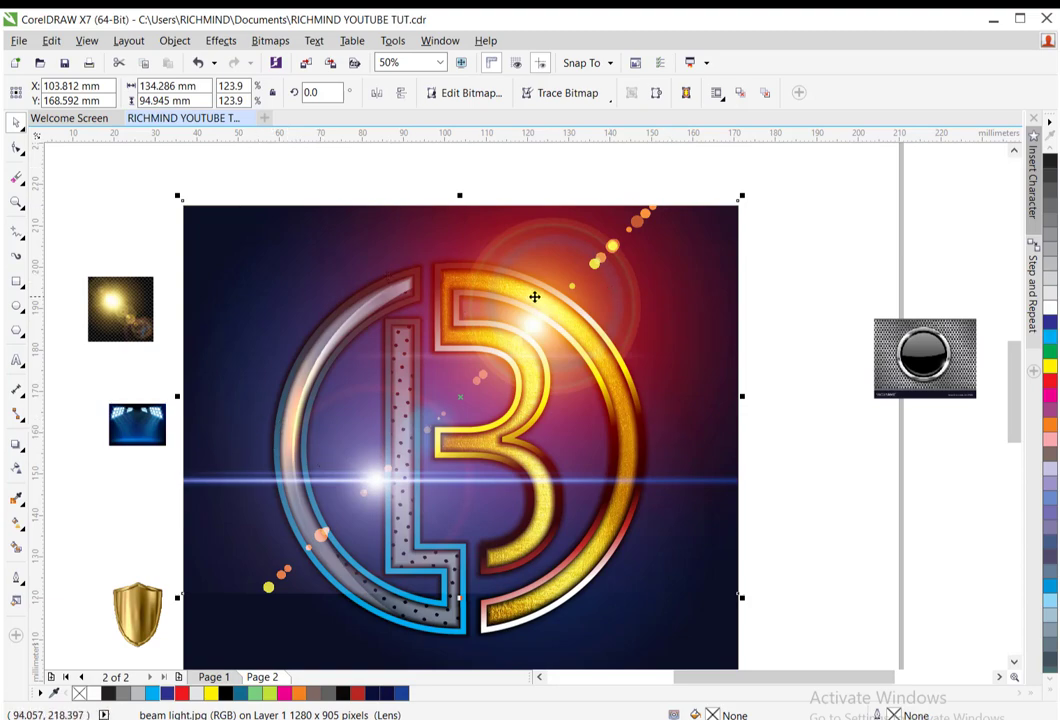
scroll(1022, 362, "down", 2)
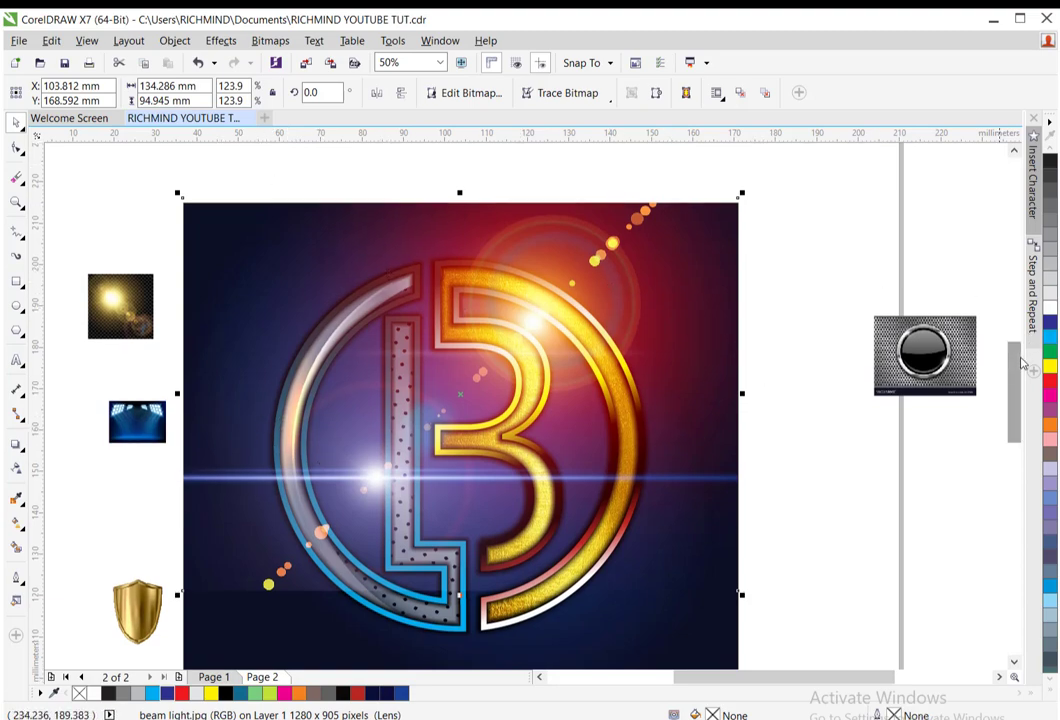
left_click(818, 205)
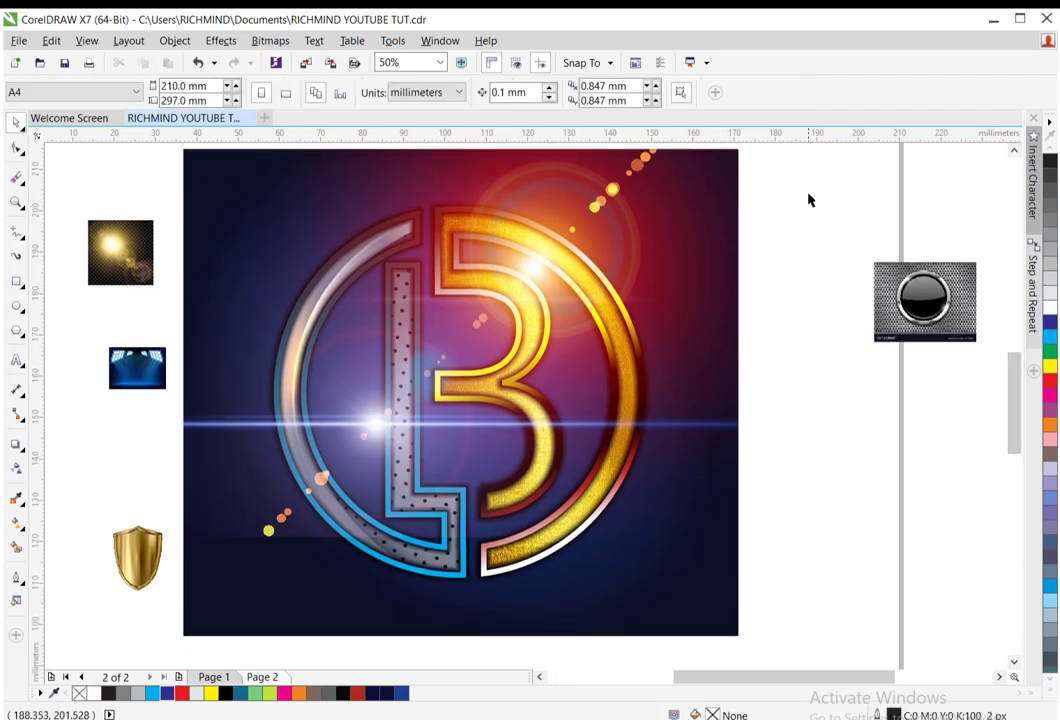
Try bringing all the logo objects to the front of the beam light image, and undo the reordering
left_click_drag(807, 199, 213, 597)
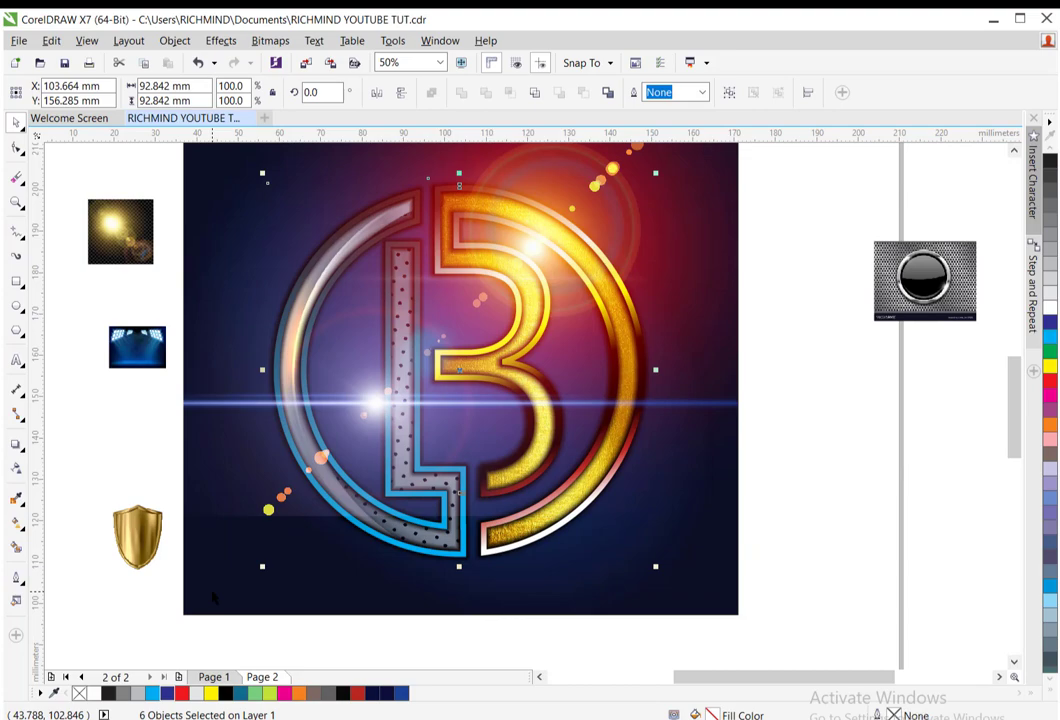
key("shift+Page_Up")
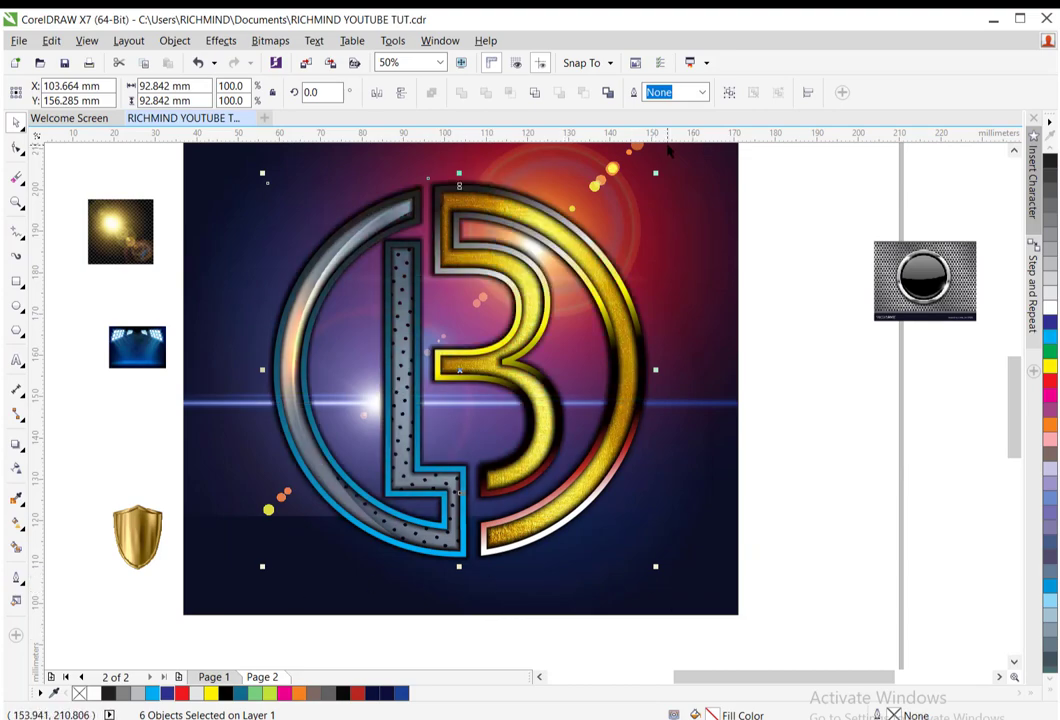
key("ctrl+z")
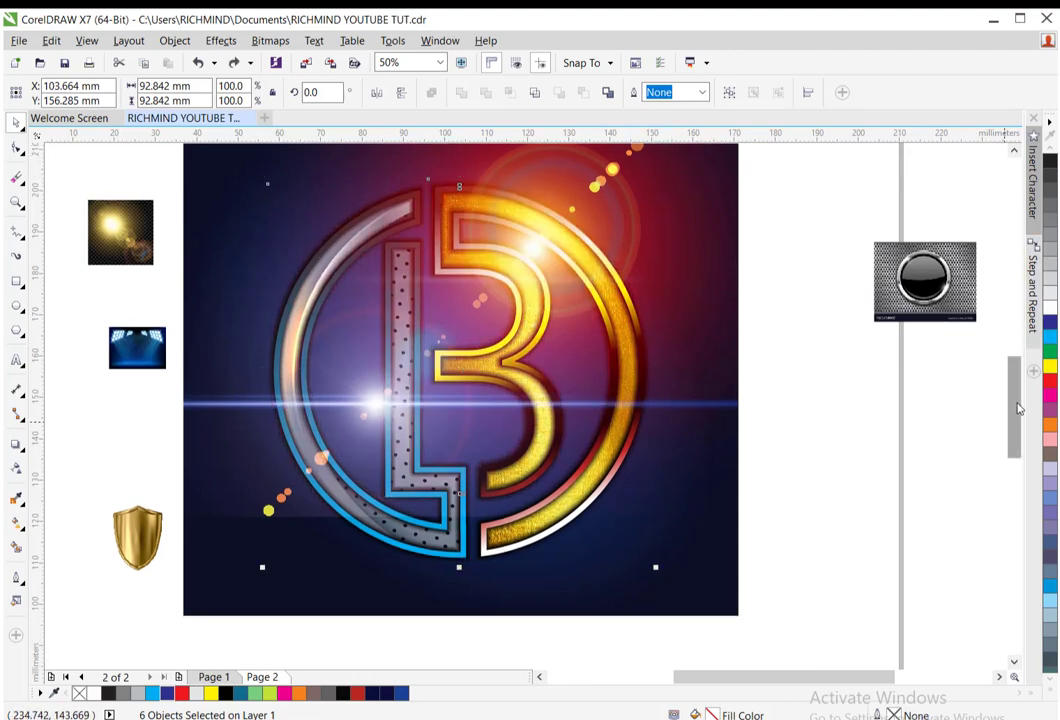
scroll(1020, 407, "up", 2)
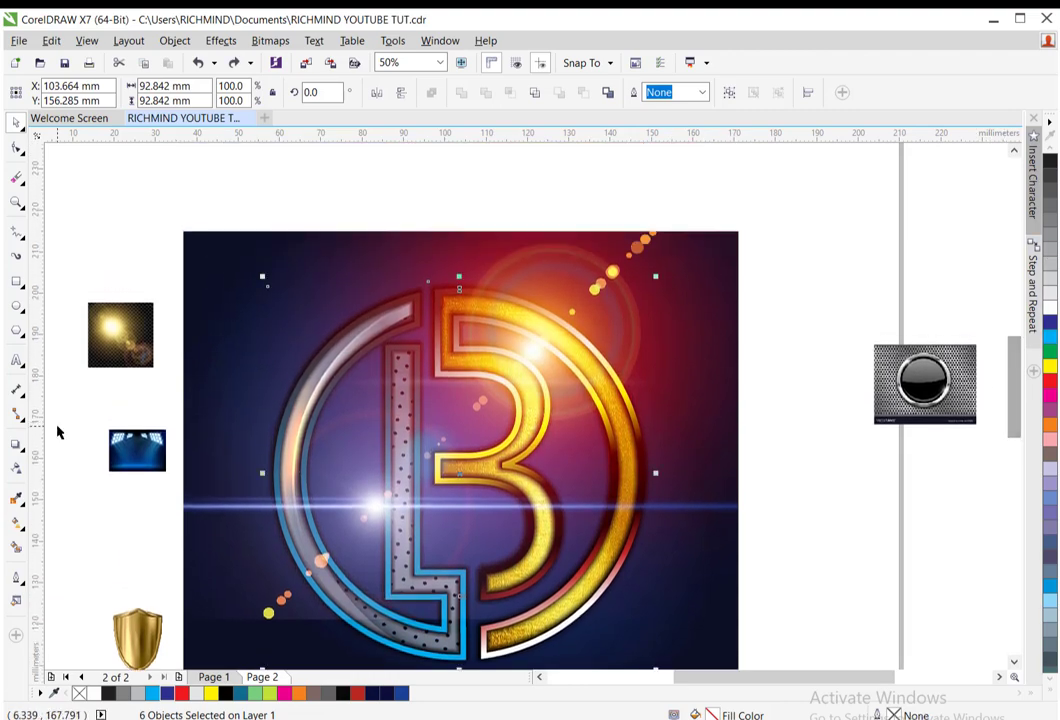
Try a diagonal fountain transparency across the selected logo objects, and undo it
left_click(16, 467)
left_click_drag(660, 288, 326, 601)
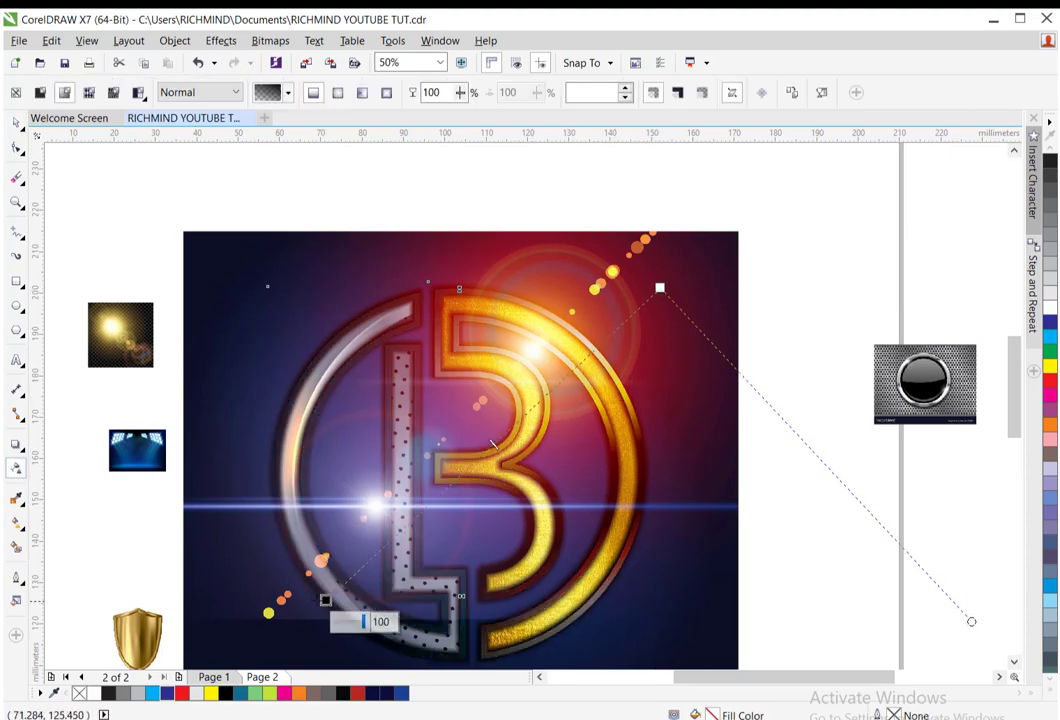
key("ctrl+z")
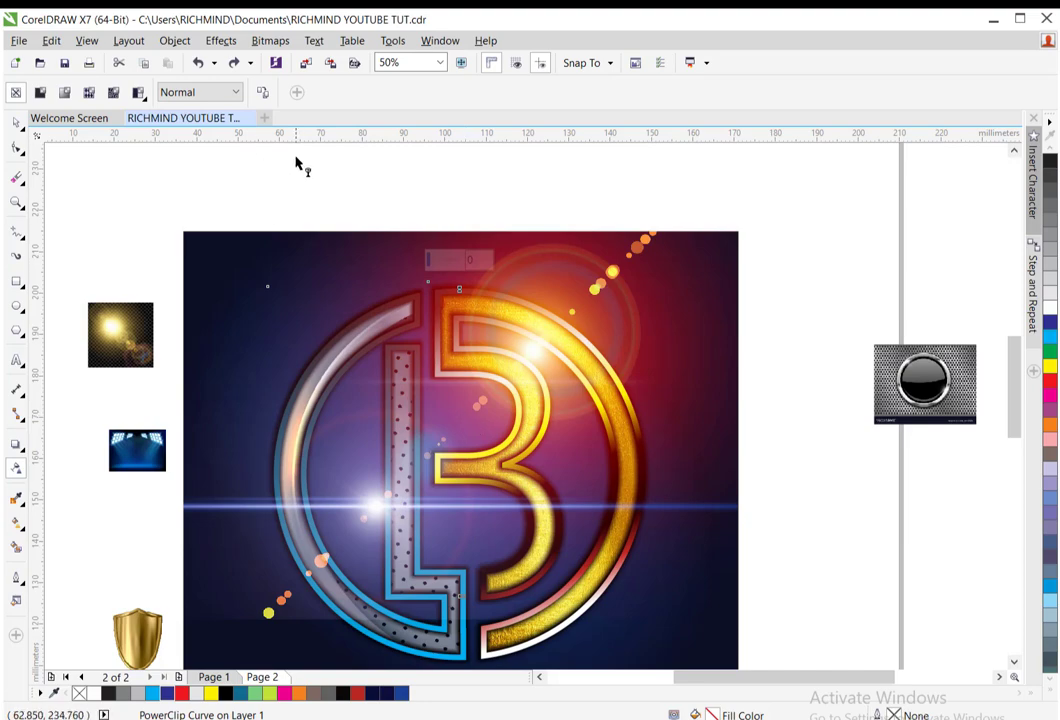
Fade the beam light image towards its lower-left corner with a linear fountain transparency at about -129°, starting near the yellow flare spots
left_click(612, 243)
left_click_drag(659, 246, 267, 590)
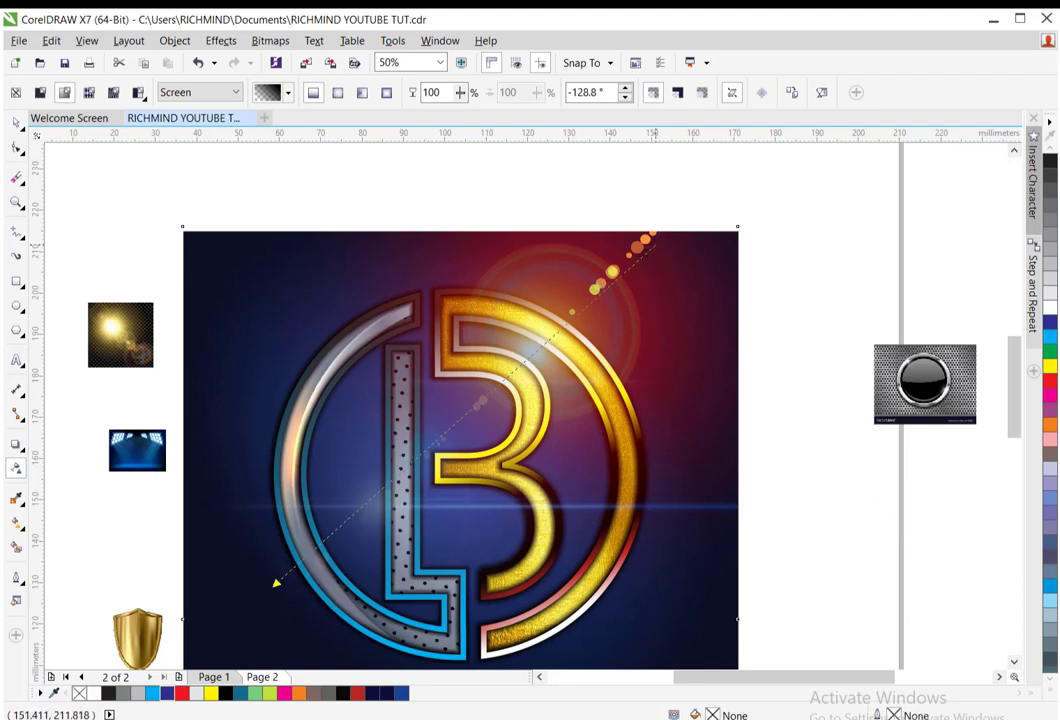
left_click_drag(659, 244, 616, 281)
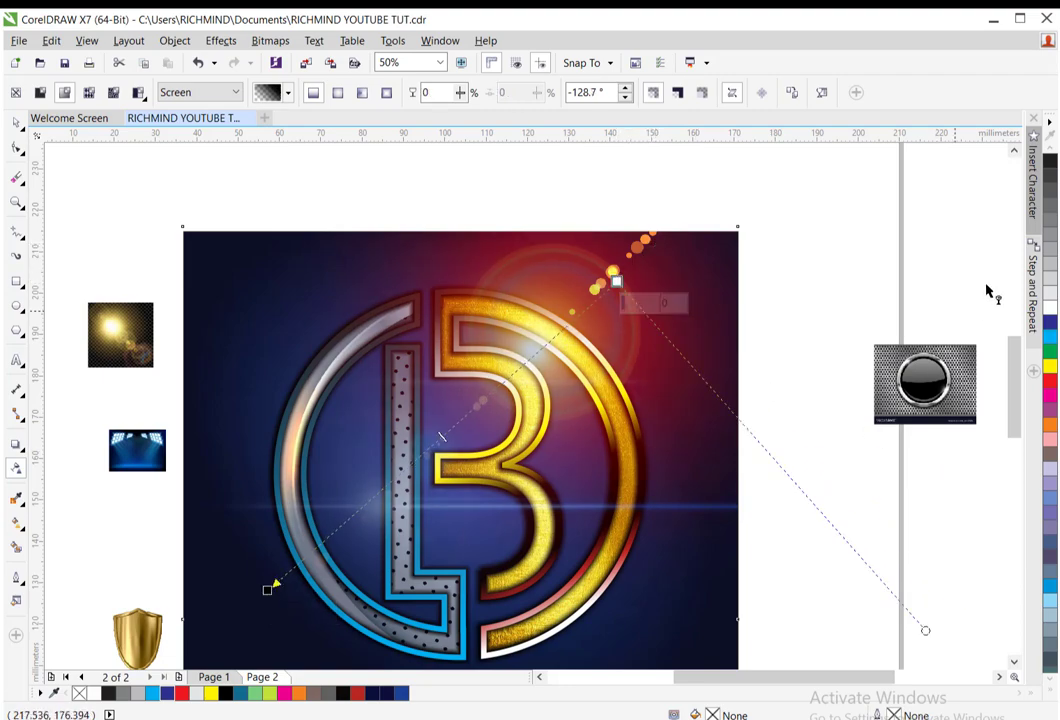
left_click_drag(1015, 372, 1017, 390)
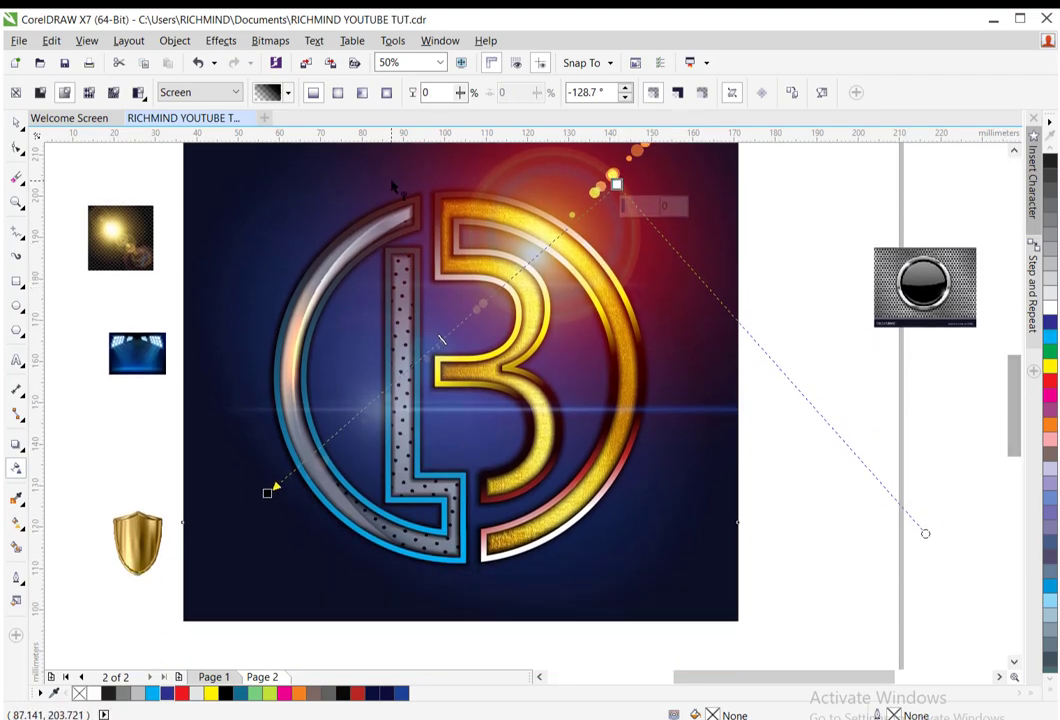
Place the blue stage light image over the lower-left part of the logo, enlarged to about 51 x 38 mm
left_click(16, 123)
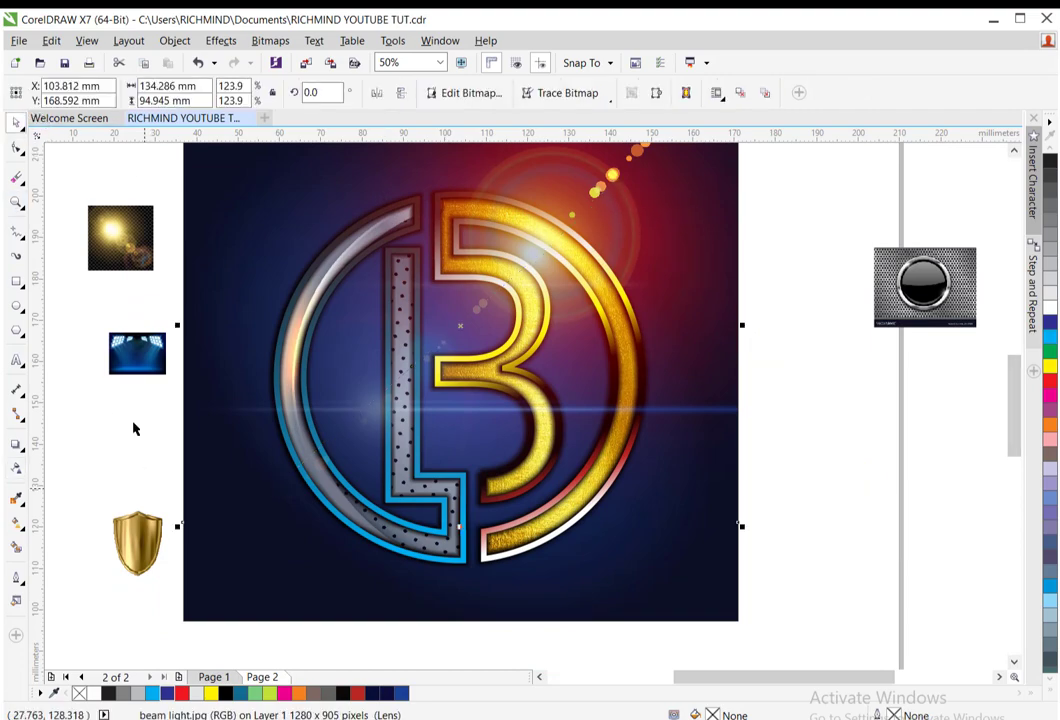
left_click(137, 350)
left_click_drag(139, 346, 404, 385)
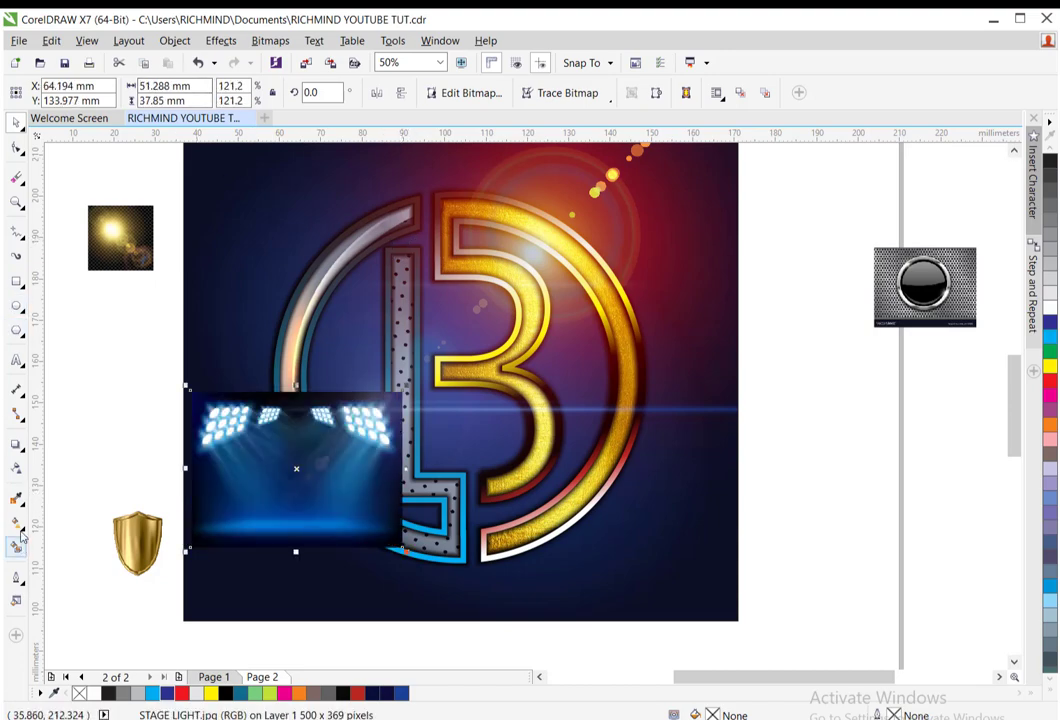
Try the Overlay merge mode on the blue stage light image, and settle on Screen so its dark background blends away
left_click(16, 467)
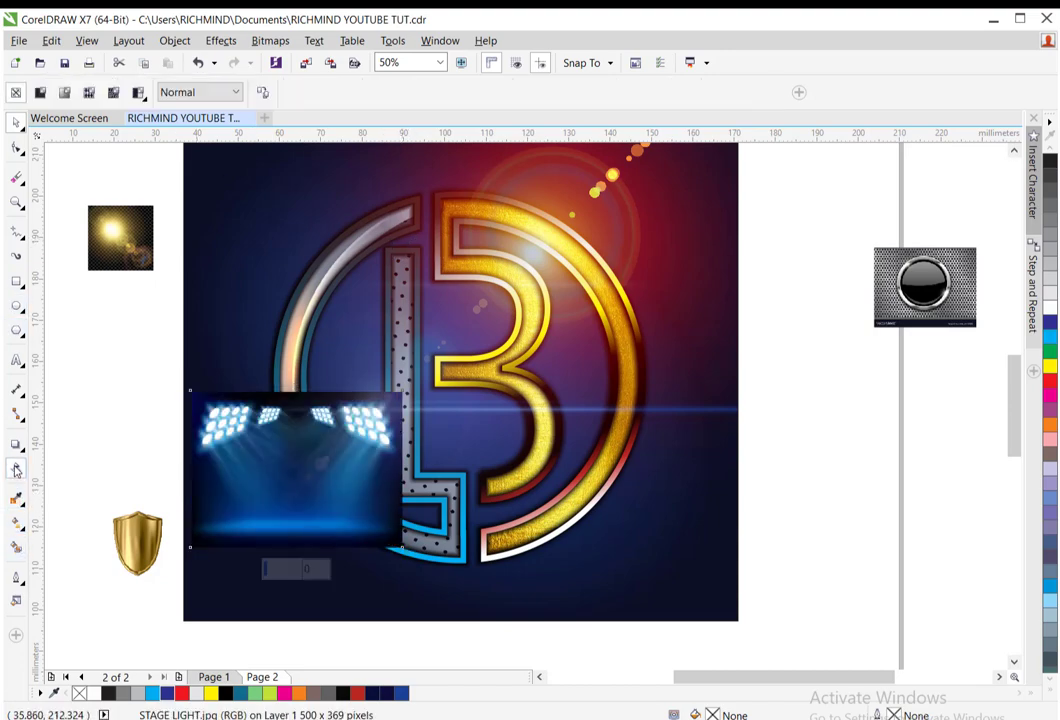
left_click(199, 93)
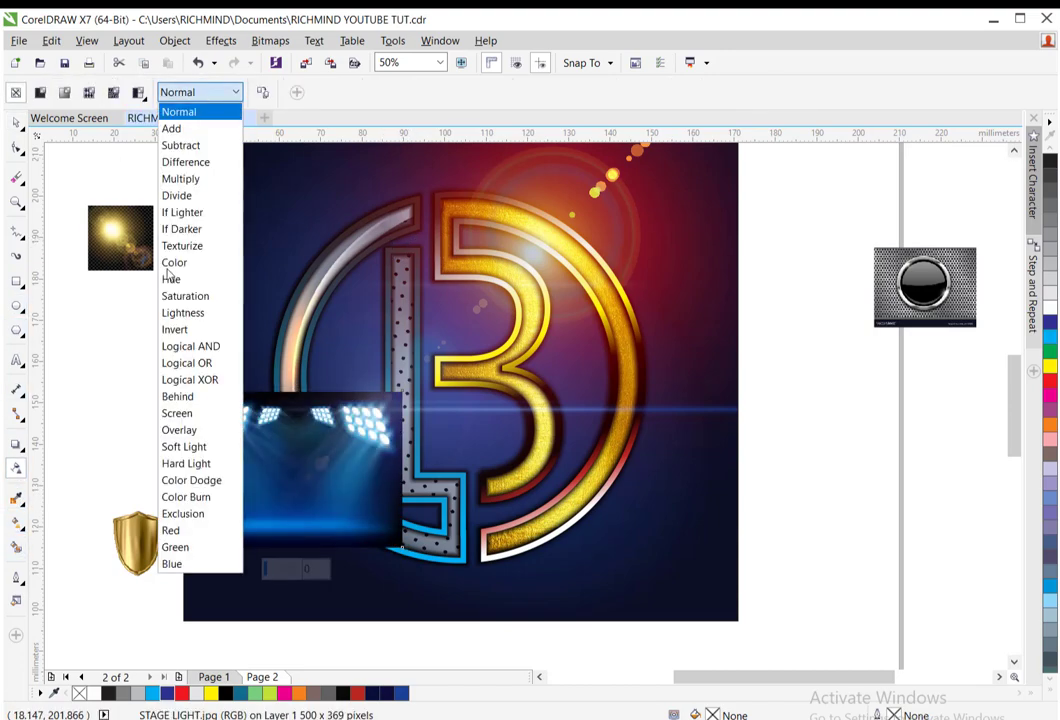
left_click(180, 430)
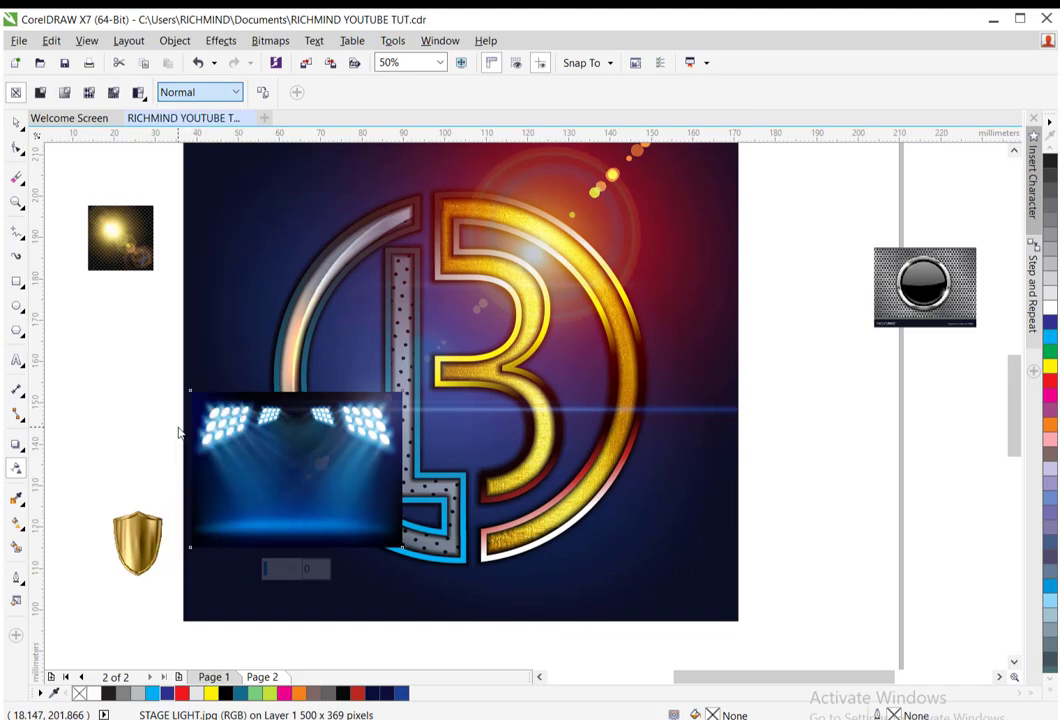
left_click(230, 94)
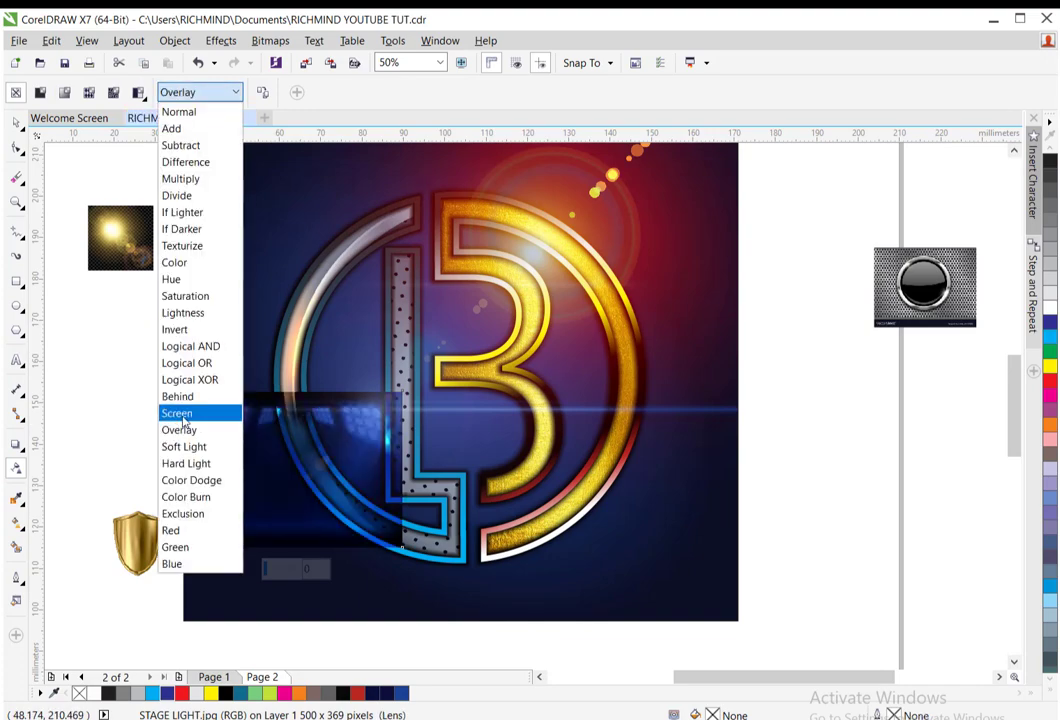
left_click(178, 414)
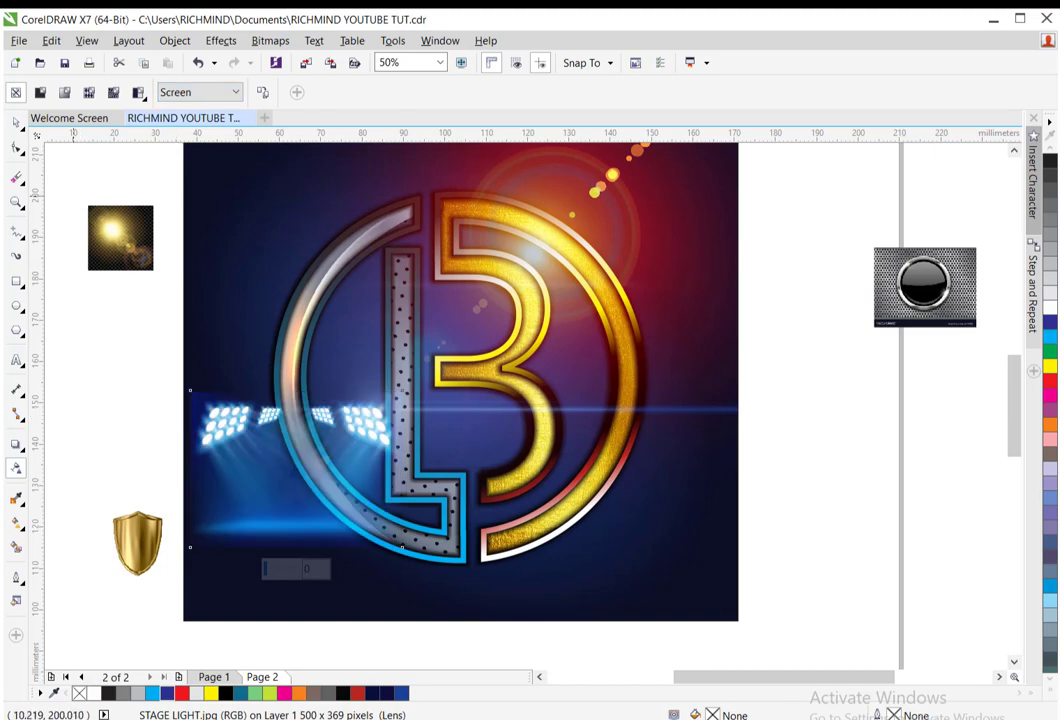
left_click(16, 121)
left_click(227, 238)
mouse_move(227, 238)
left_mouse_down()
mouse_move(208, 230)
mouse_move(232, 262)
left_mouse_up()
key("ctrl+z")
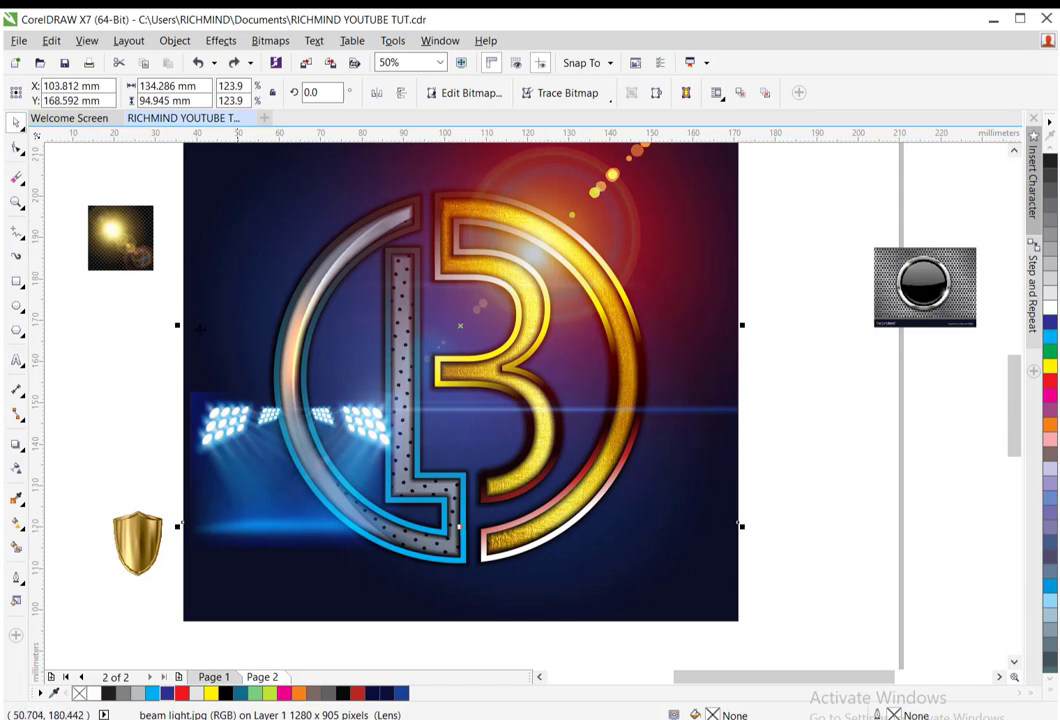
Move the stage light image to the upper-left corner of the background and enlarge it to about 113 x 84 mm
left_click(222, 537)
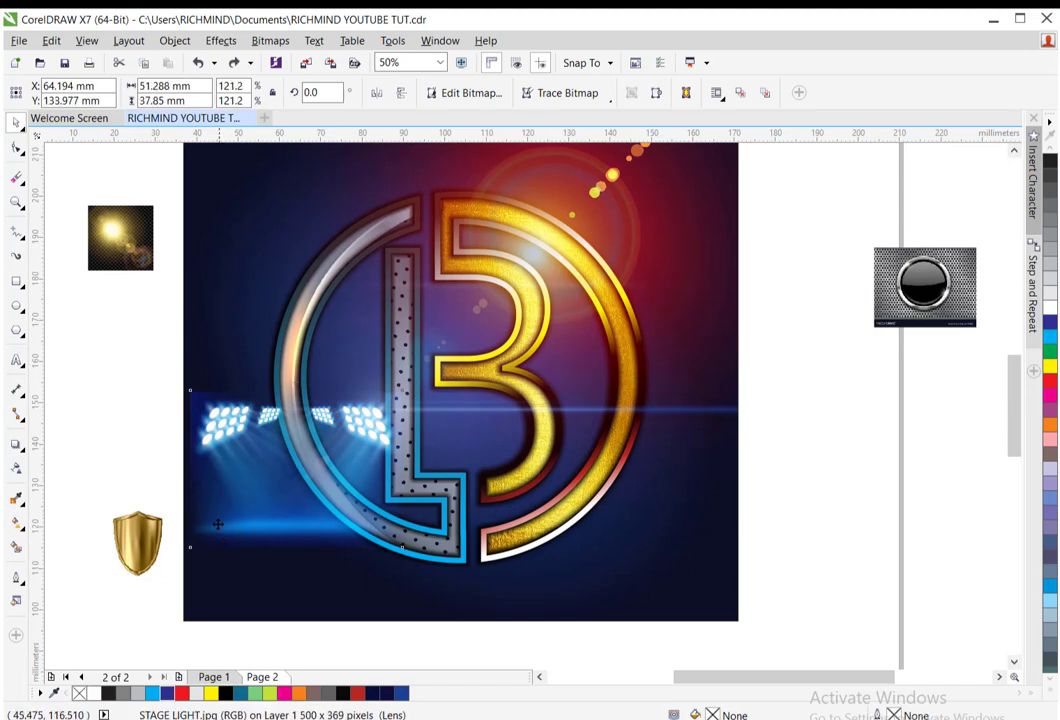
left_click_drag(222, 537, 198, 297)
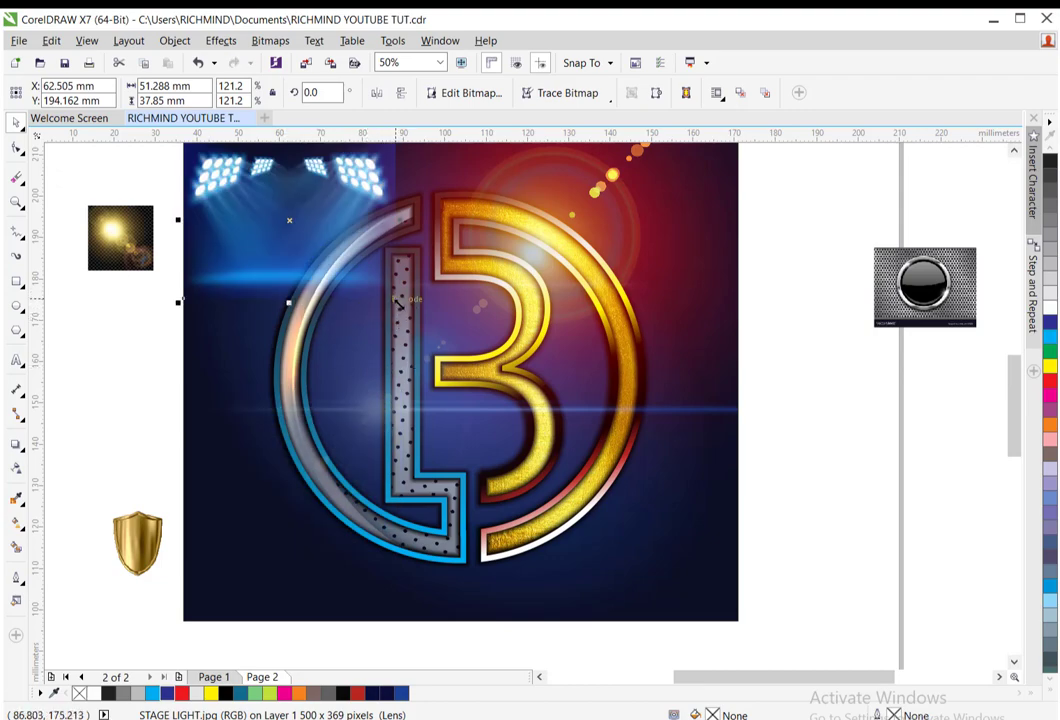
left_click_drag(398, 302, 716, 536)
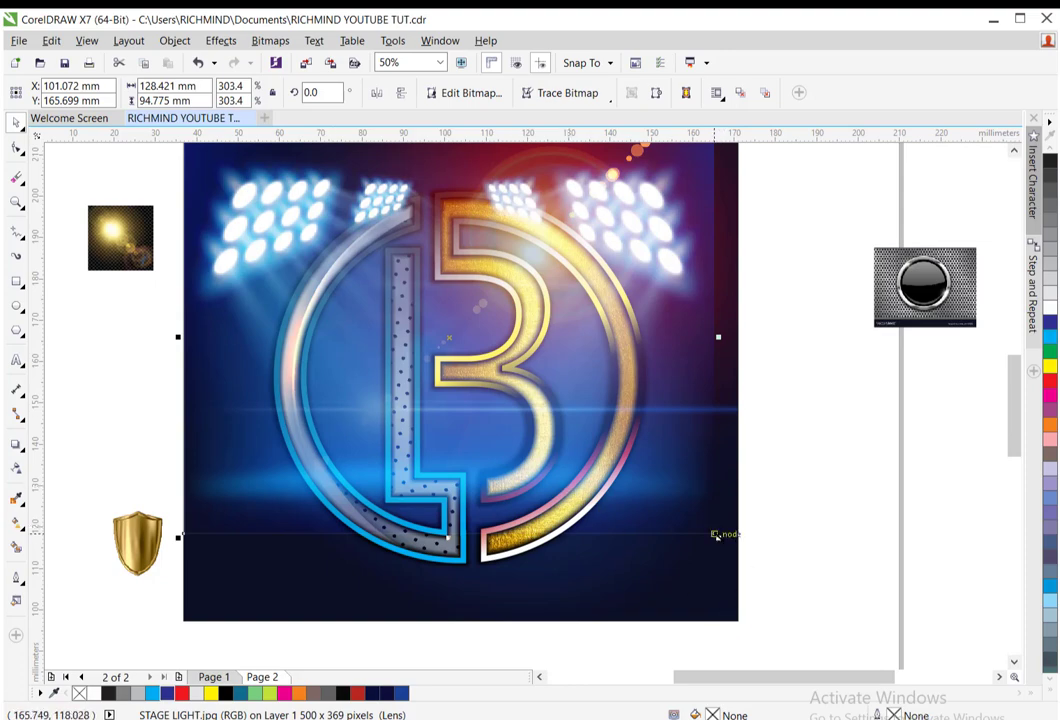
left_click_drag(714, 534, 655, 490)
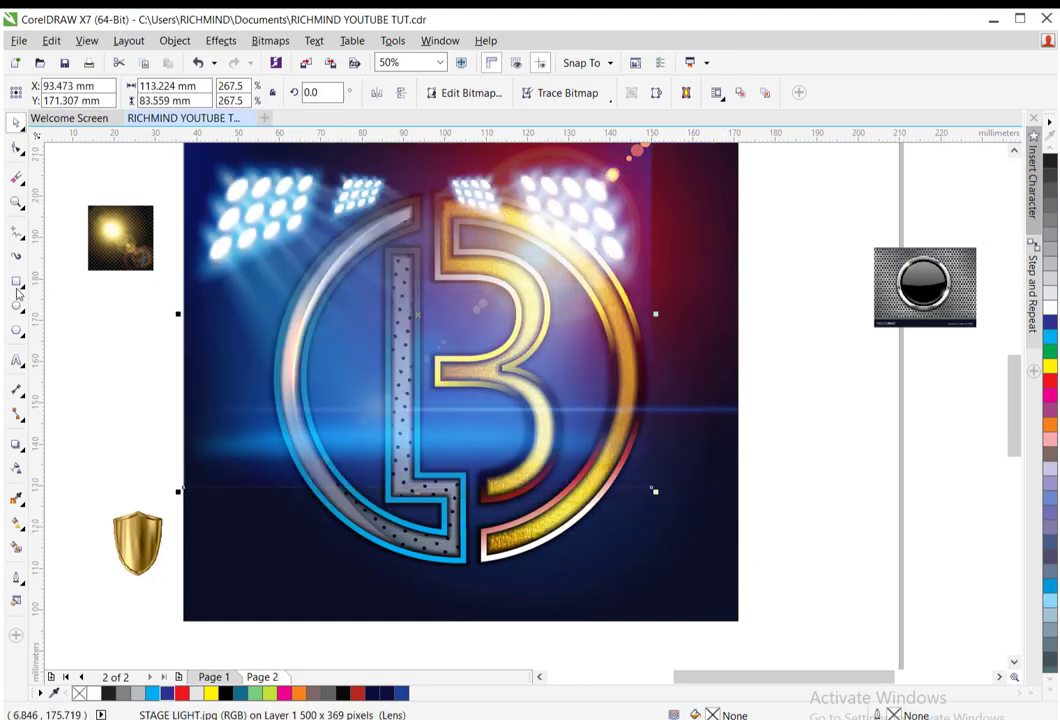
Fade the stage light image towards its lower right with a linear fountain transparency at about -51°, from outside the background's upper-left corner to the logo's left arc
left_click(16, 466)
left_click_drag(255, 205, 396, 338)
left_click_drag(430, 396, 417, 340)
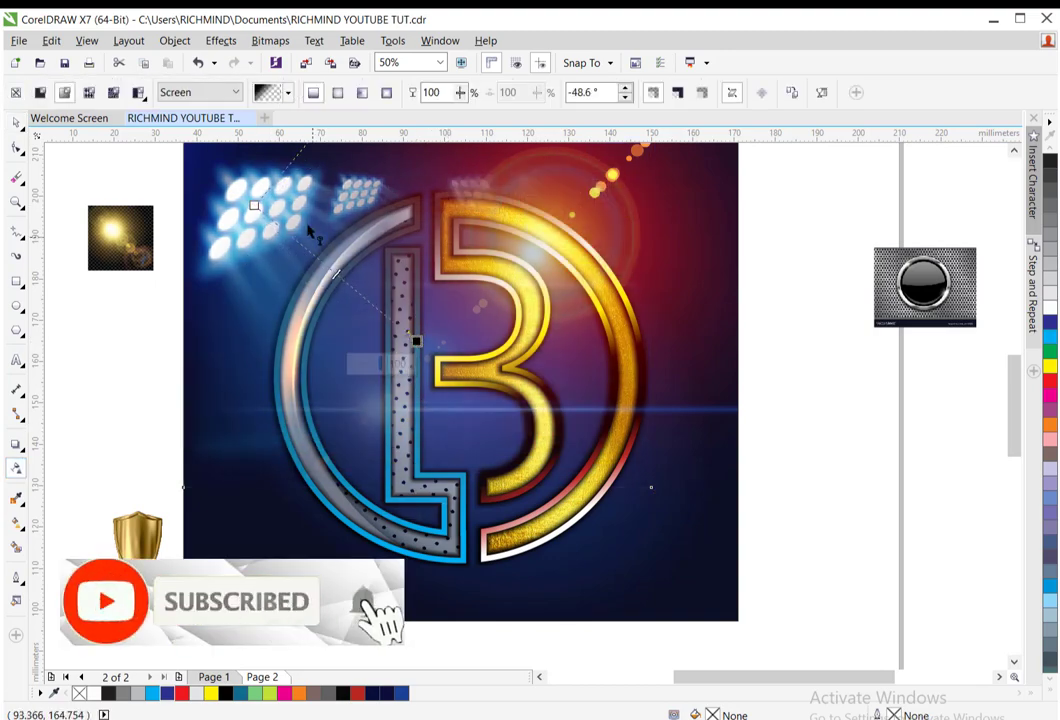
left_click_drag(255, 207, 144, 115)
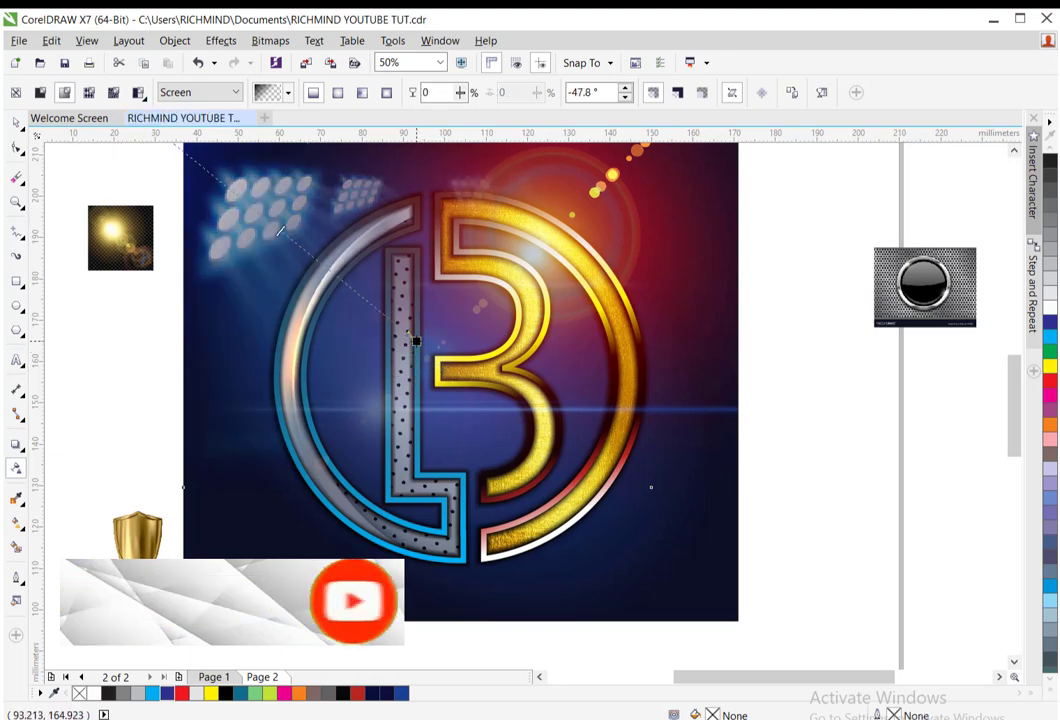
left_click_drag(416, 341, 337, 284)
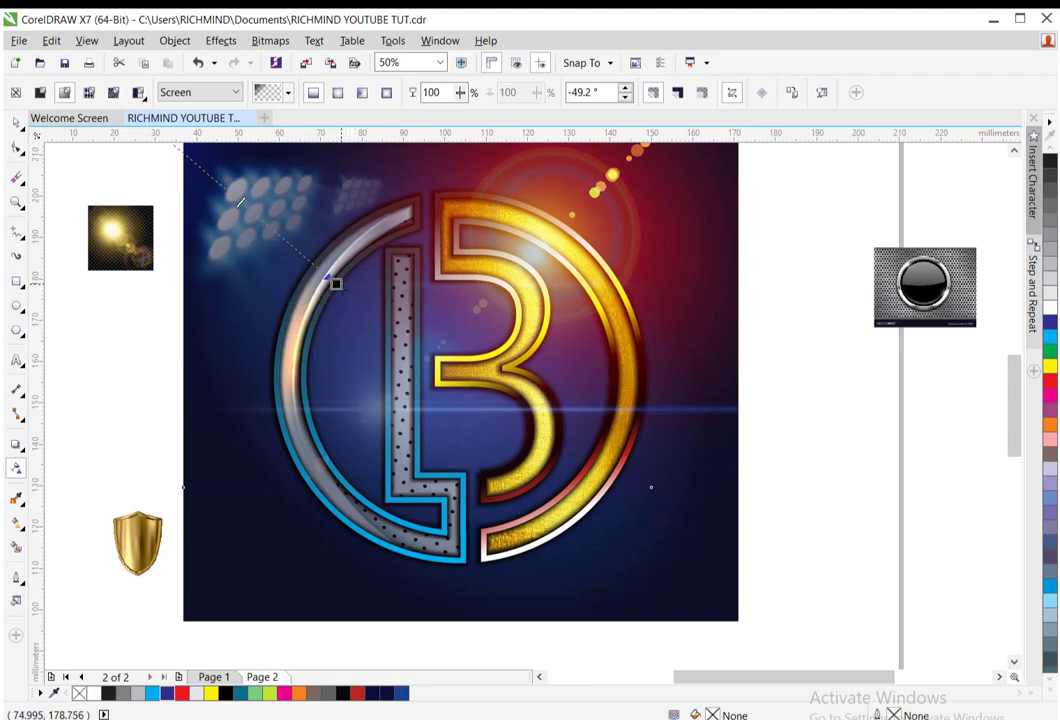
left_click_drag(337, 284, 346, 304)
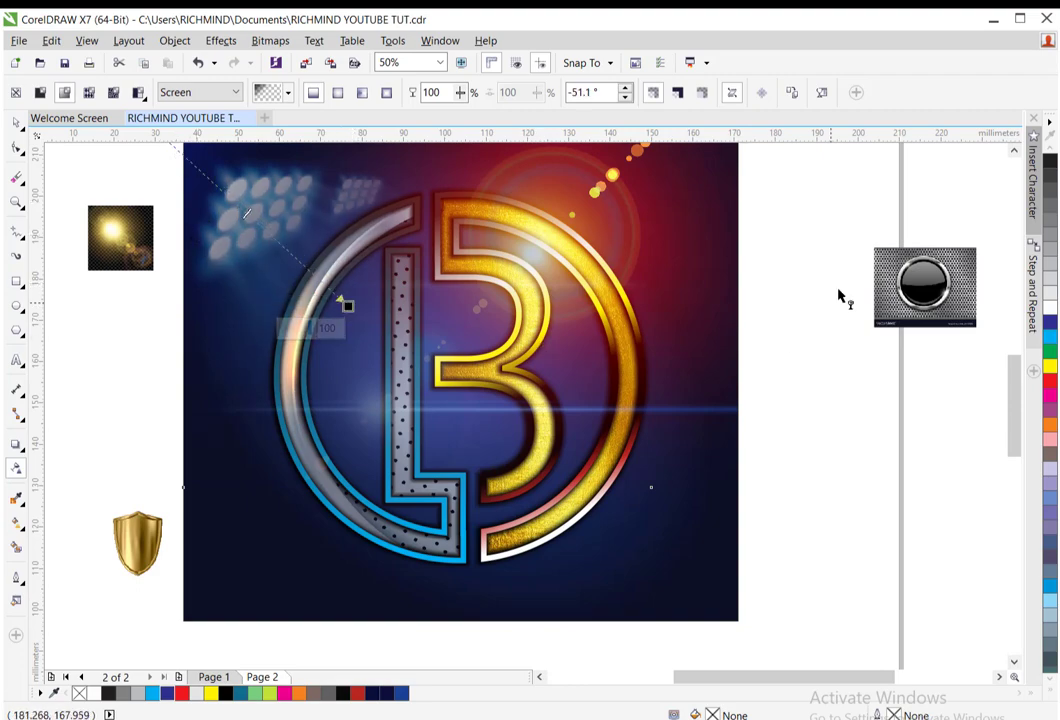
left_click(1014, 151)
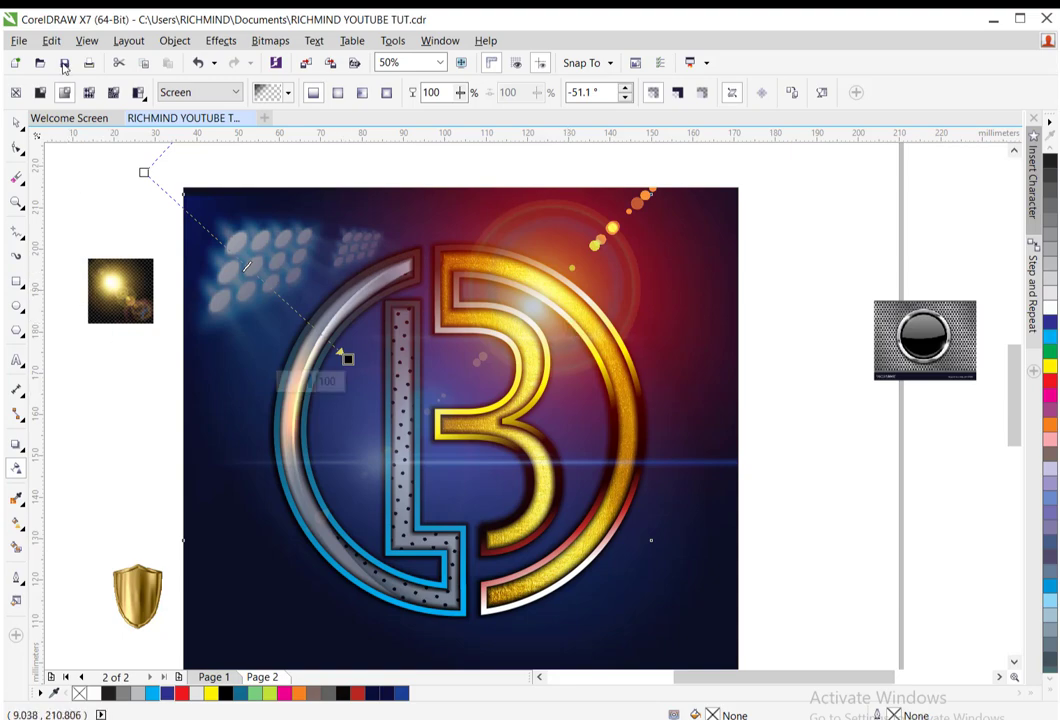
left_click(17, 124)
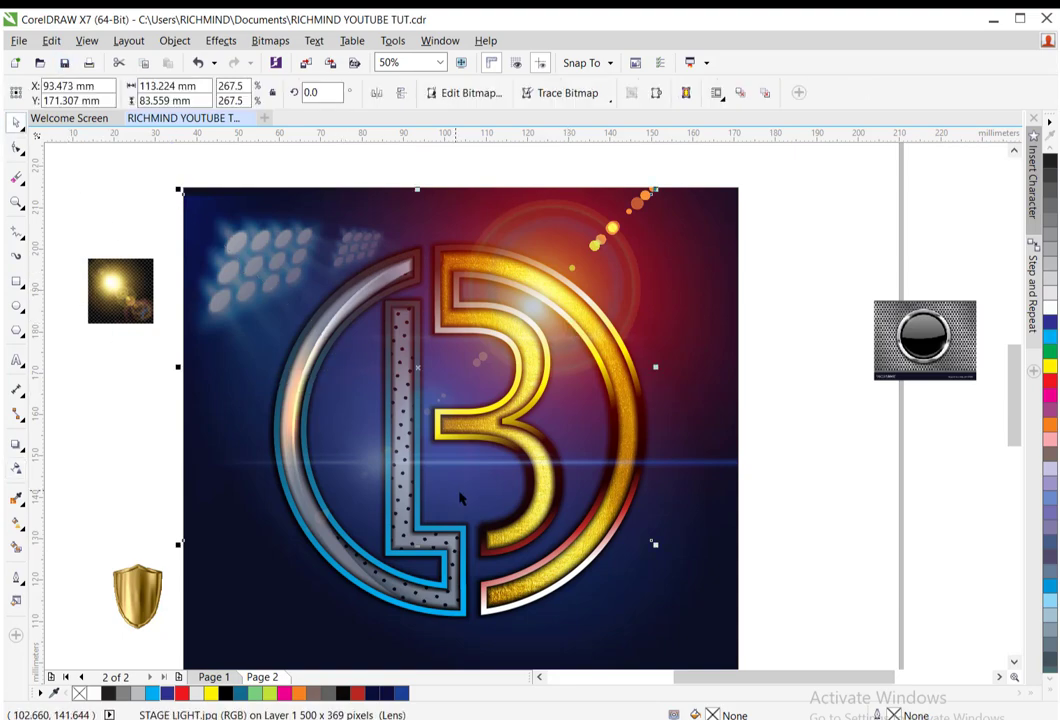